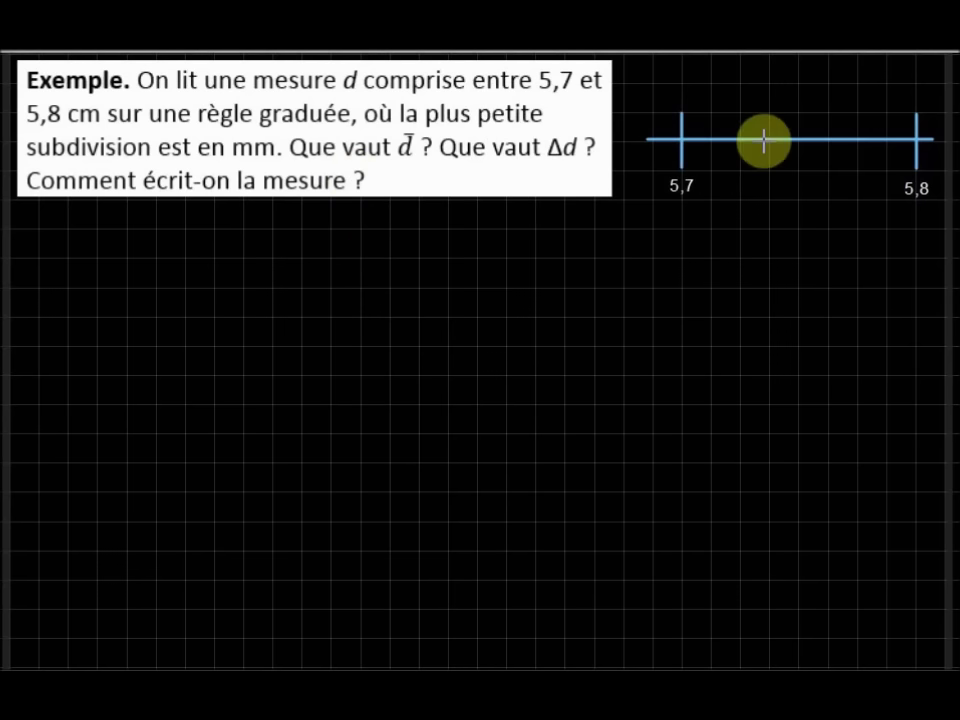
Mark the reading between 5,7 and 5,8 on the ruler, label d_min and d_max, and write 'Δd ='.
mouse_move(768, 123)
left_mouse_down()
mouse_move(748, 152)
mouse_move(768, 162)
left_mouse_up()
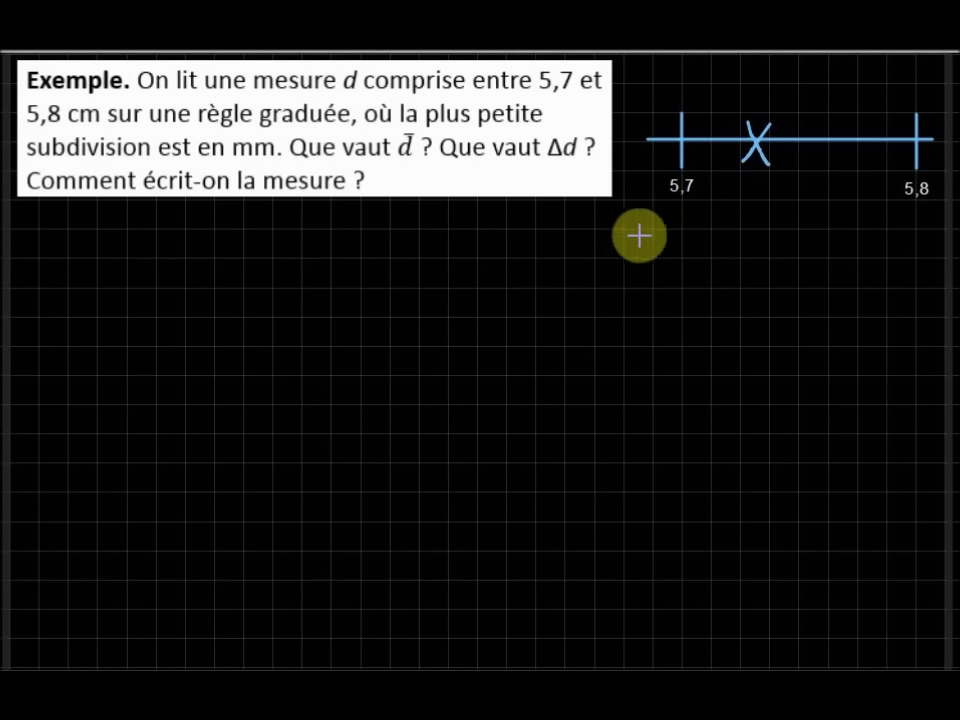
mouse_move(634, 233)
left_mouse_down()
mouse_move(633, 252)
mouse_move(647, 210)
mouse_move(654, 249)
mouse_move(668, 245)
mouse_move(683, 264)
mouse_move(708, 268)
left_mouse_up()
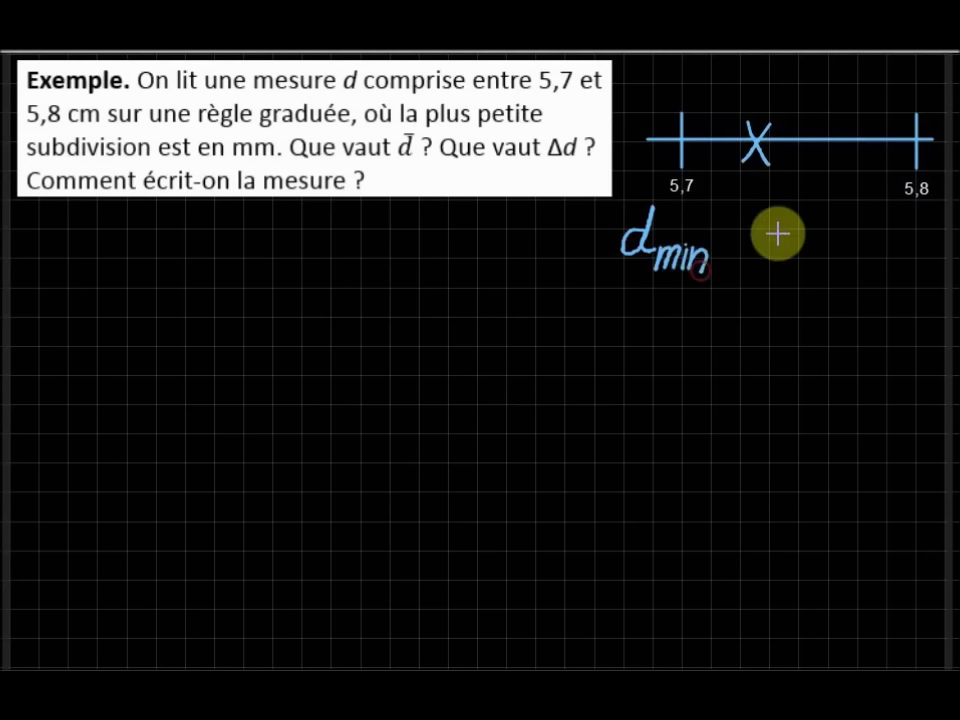
mouse_move(868, 242)
left_mouse_down()
mouse_move(888, 212)
mouse_move(884, 253)
mouse_move(925, 266)
mouse_move(913, 266)
left_mouse_up()
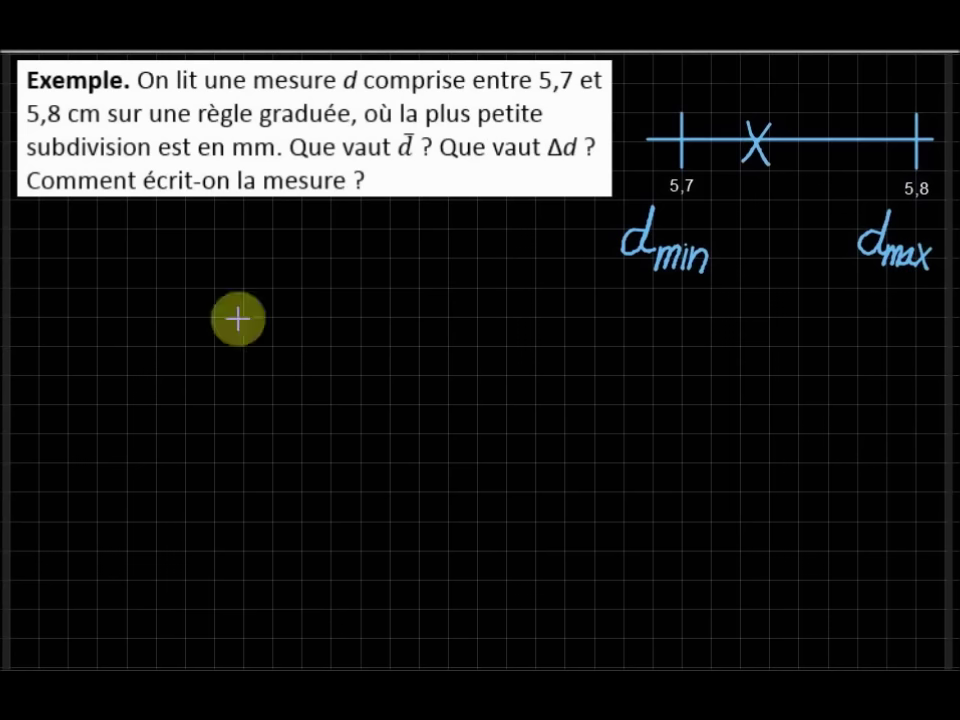
mouse_move(112, 252)
left_mouse_down()
mouse_move(100, 282)
mouse_move(129, 256)
mouse_move(122, 248)
mouse_move(185, 261)
mouse_move(193, 236)
mouse_move(199, 285)
mouse_move(240, 266)
left_mouse_up()
left_click_drag(222, 283, 240, 281)
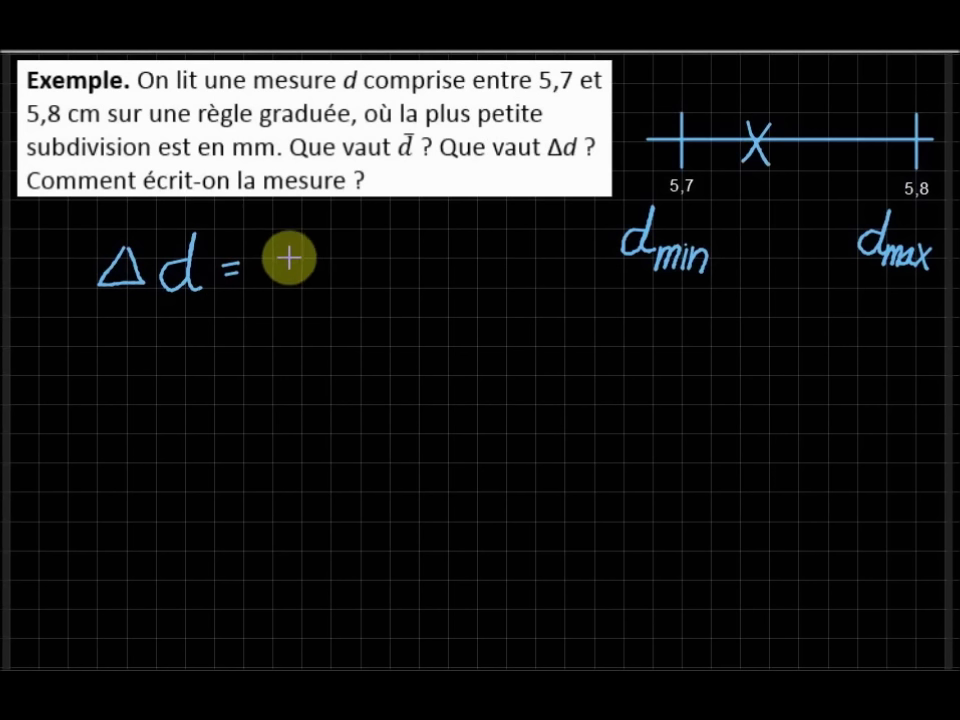
Handwrite Δd = (5,8 − 5,7)/2 = 0,05 cm, then start the letter d below.
left_click_drag(300, 260, 291, 289)
mouse_move(333, 255)
left_mouse_down()
mouse_move(333, 283)
mouse_move(330, 252)
mouse_move(411, 291)
mouse_move(439, 274)
left_mouse_up()
left_click_drag(280, 290, 473, 286)
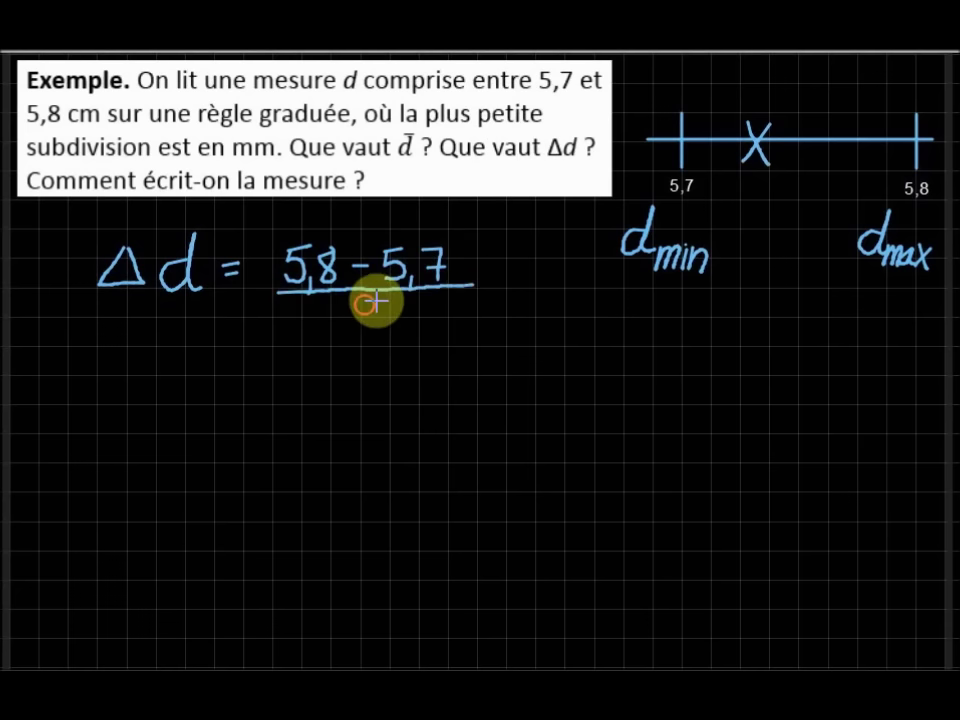
left_click_drag(362, 306, 380, 326)
left_click_drag(226, 357, 246, 356)
mouse_move(226, 366)
left_mouse_down()
mouse_move(304, 346)
mouse_move(320, 378)
mouse_move(345, 373)
mouse_move(343, 350)
mouse_move(364, 340)
mouse_move(348, 376)
left_mouse_up()
mouse_move(430, 360)
left_mouse_down()
mouse_move(434, 373)
mouse_move(457, 360)
mouse_move(476, 370)
left_mouse_up()
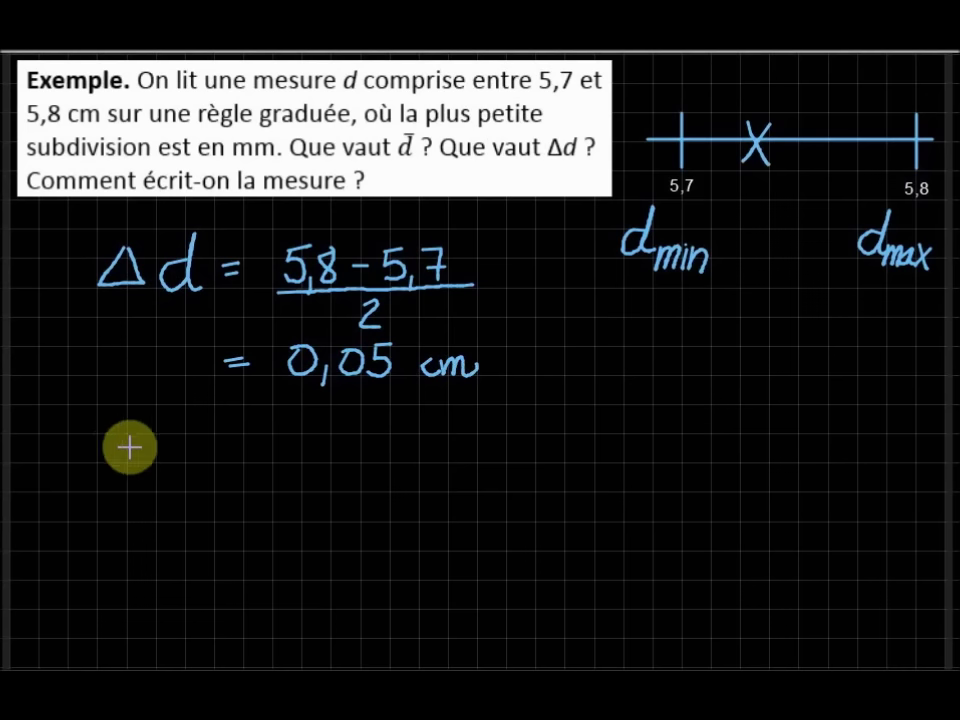
left_click_drag(143, 440, 141, 455)
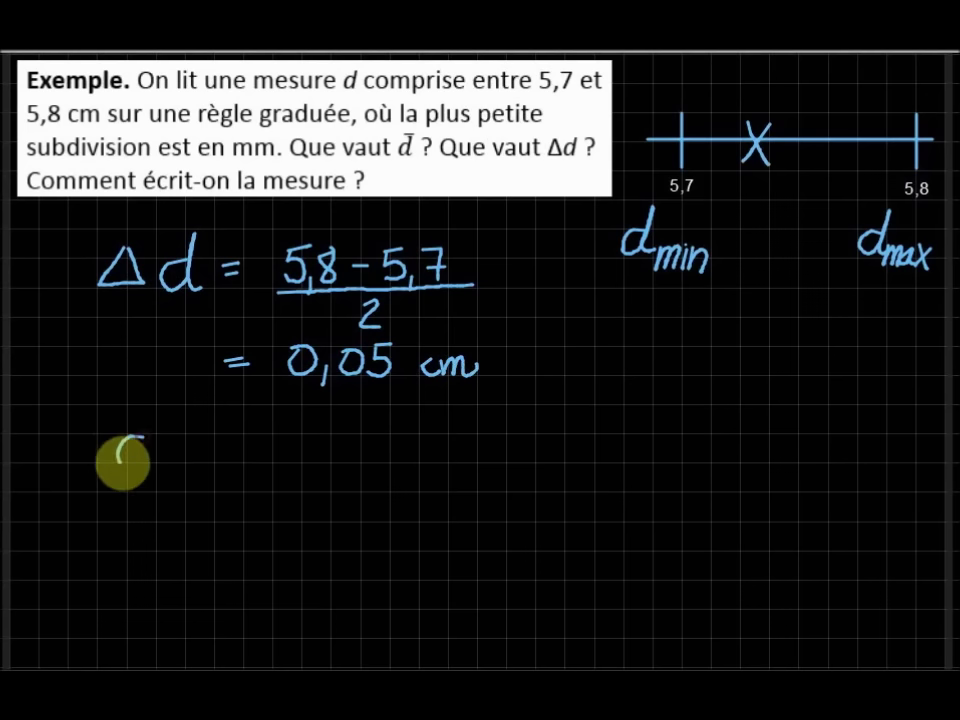
Write d̄ = (5,8 + 5,7)/2 with the fraction bar and denominator 2.
left_click_drag(118, 405, 163, 405)
mouse_move(213, 434)
left_mouse_down()
mouse_move(237, 433)
mouse_move(238, 446)
left_mouse_up()
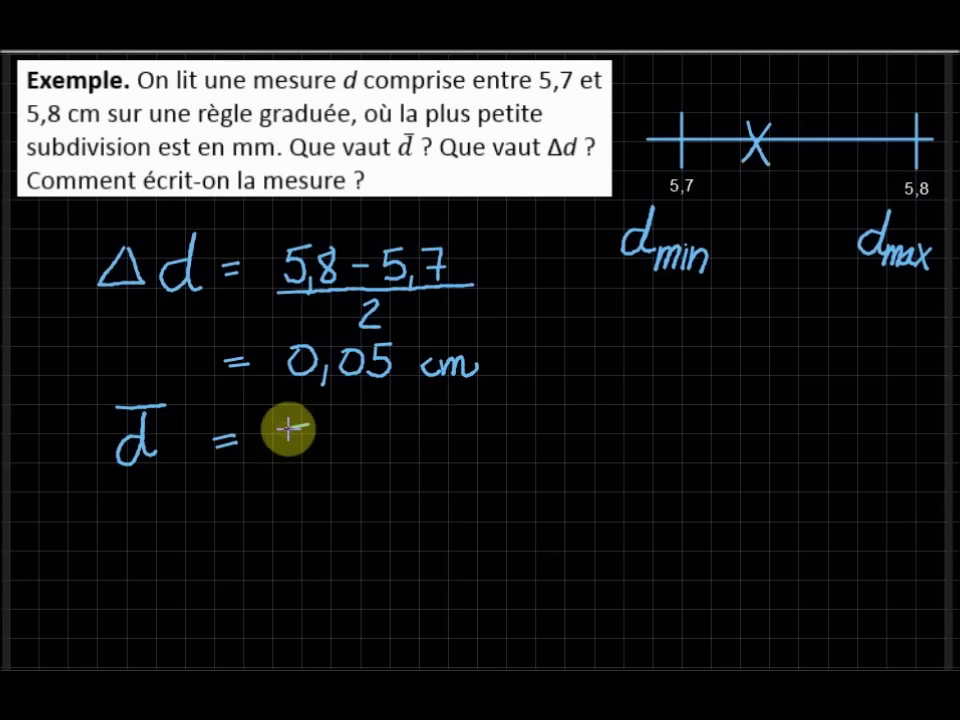
mouse_move(305, 424)
left_mouse_down()
mouse_move(280, 460)
mouse_move(303, 466)
left_mouse_up()
left_click_drag(342, 428, 392, 443)
left_click_drag(378, 430, 378, 457)
mouse_move(436, 426)
left_mouse_down()
mouse_move(412, 428)
mouse_move(410, 460)
mouse_move(466, 462)
left_mouse_up()
mouse_move(274, 468)
left_mouse_down()
mouse_move(311, 477)
mouse_move(493, 456)
left_mouse_up()
left_click_drag(386, 487, 402, 505)
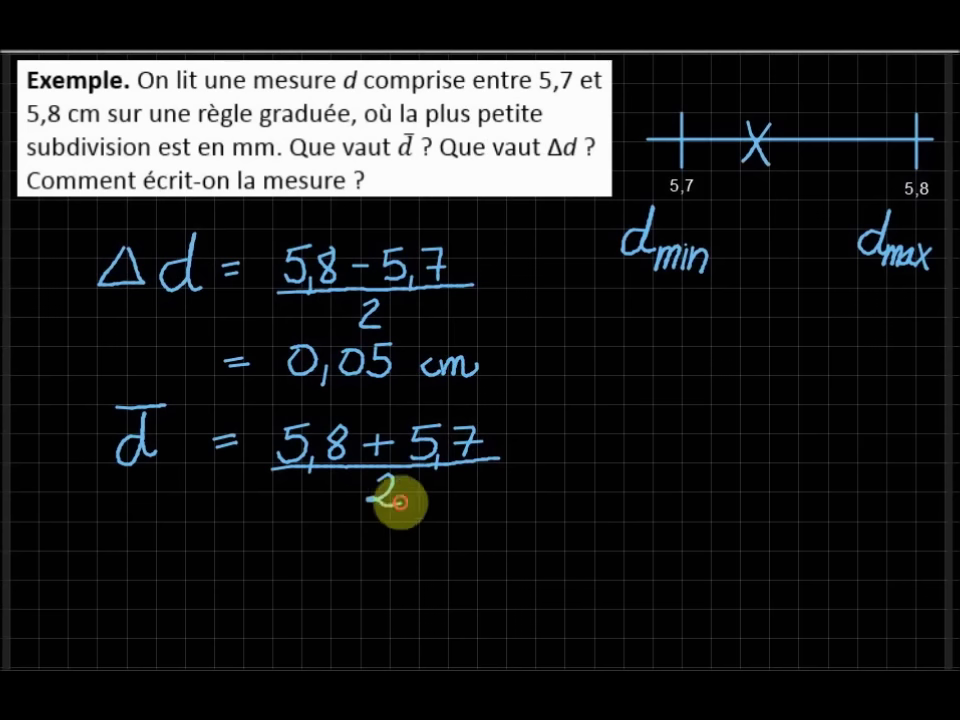
Complete the result as = 5,75 cm and begin the final line 'd ='.
mouse_move(529, 447)
left_mouse_down()
mouse_move(547, 455)
mouse_move(625, 434)
mouse_move(591, 465)
mouse_move(624, 474)
mouse_move(660, 466)
mouse_move(714, 432)
mouse_move(688, 465)
left_mouse_up()
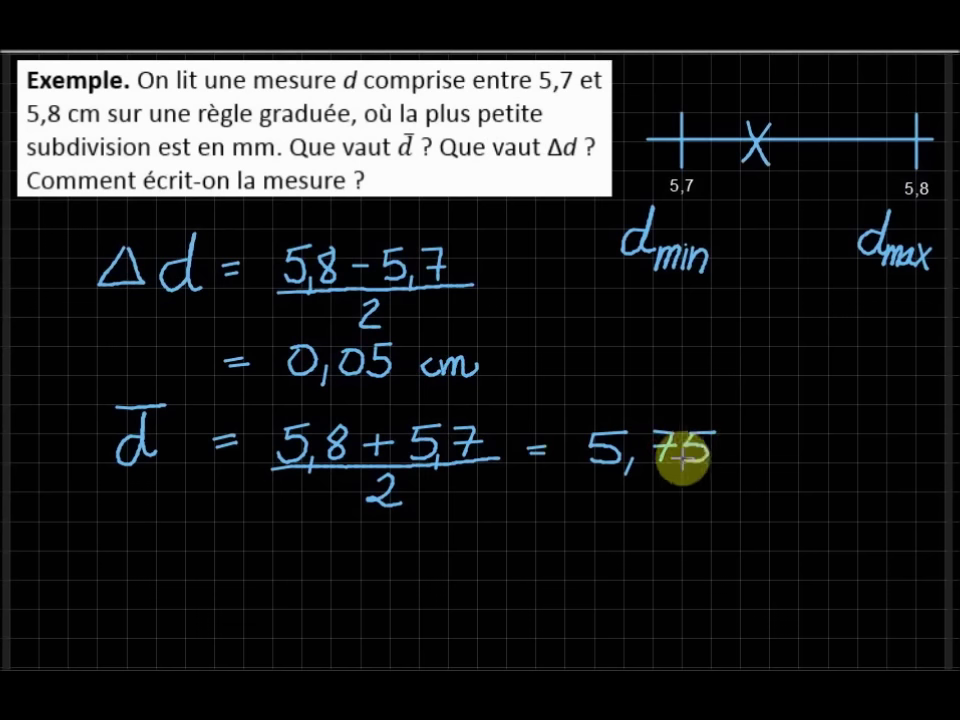
left_click_drag(750, 446, 740, 463)
left_click_drag(758, 464, 800, 458)
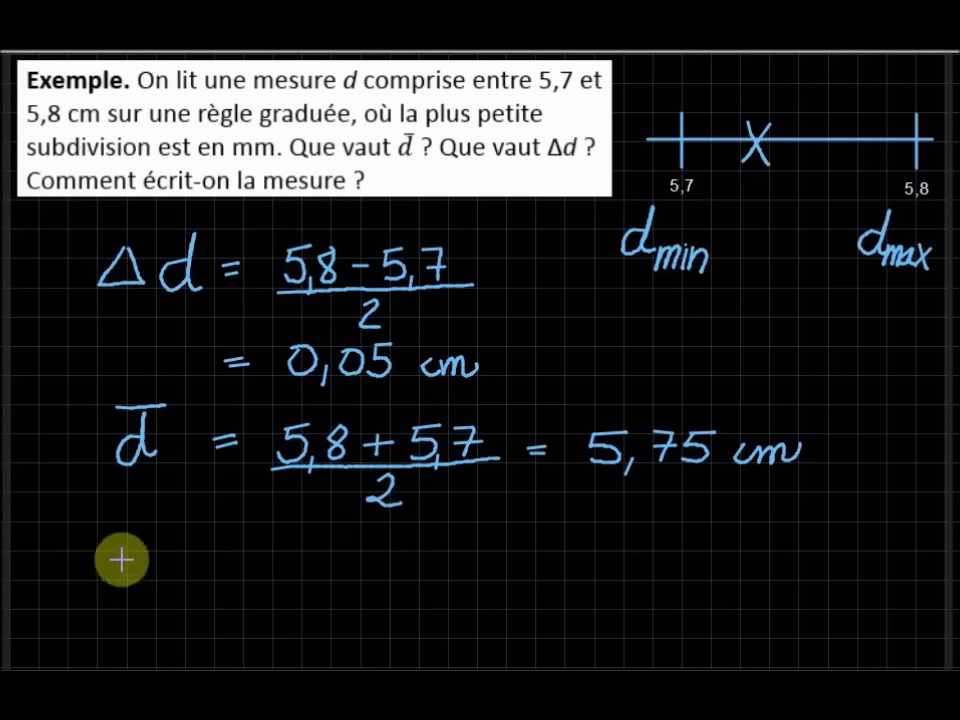
left_click_drag(138, 557, 140, 580)
mouse_move(150, 521)
left_mouse_down()
mouse_move(156, 576)
mouse_move(213, 549)
mouse_move(218, 566)
left_mouse_up()
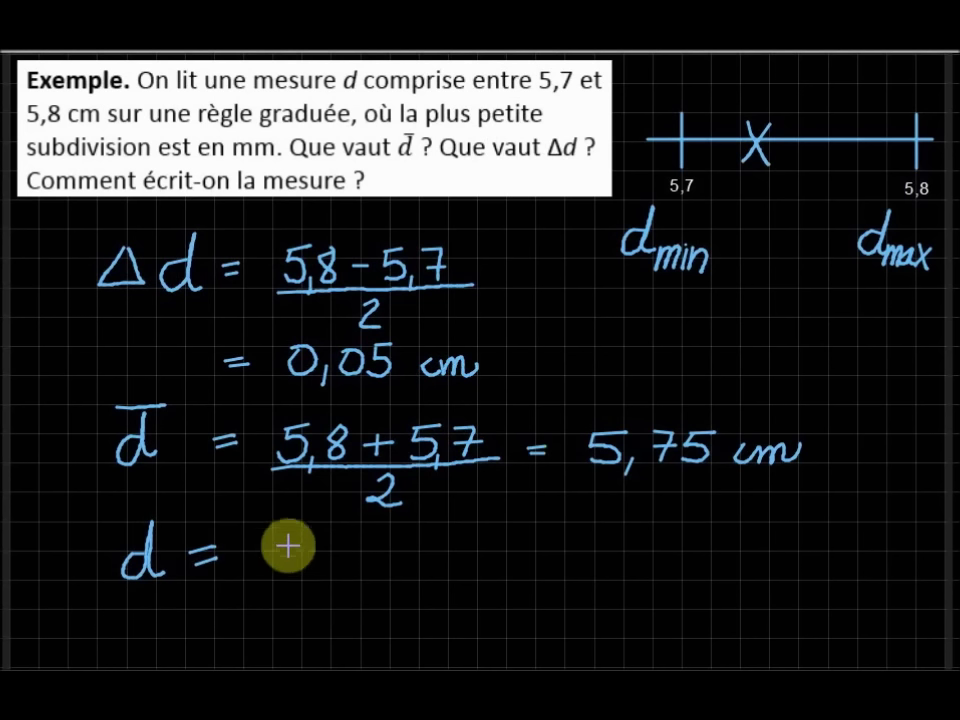
Finish the final result as d = (5,75 ± 0,05) cm, with brackets.
mouse_move(292, 547)
left_mouse_down()
mouse_move(311, 588)
mouse_move(333, 565)
mouse_move(379, 574)
mouse_move(386, 543)
mouse_move(451, 549)
mouse_move(441, 559)
left_mouse_up()
mouse_move(432, 570)
left_mouse_down()
mouse_move(491, 574)
mouse_move(495, 553)
mouse_move(514, 583)
mouse_move(541, 550)
mouse_move(580, 548)
mouse_move(555, 572)
left_mouse_up()
mouse_move(637, 558)
left_mouse_down()
mouse_move(641, 577)
mouse_move(690, 568)
left_mouse_up()
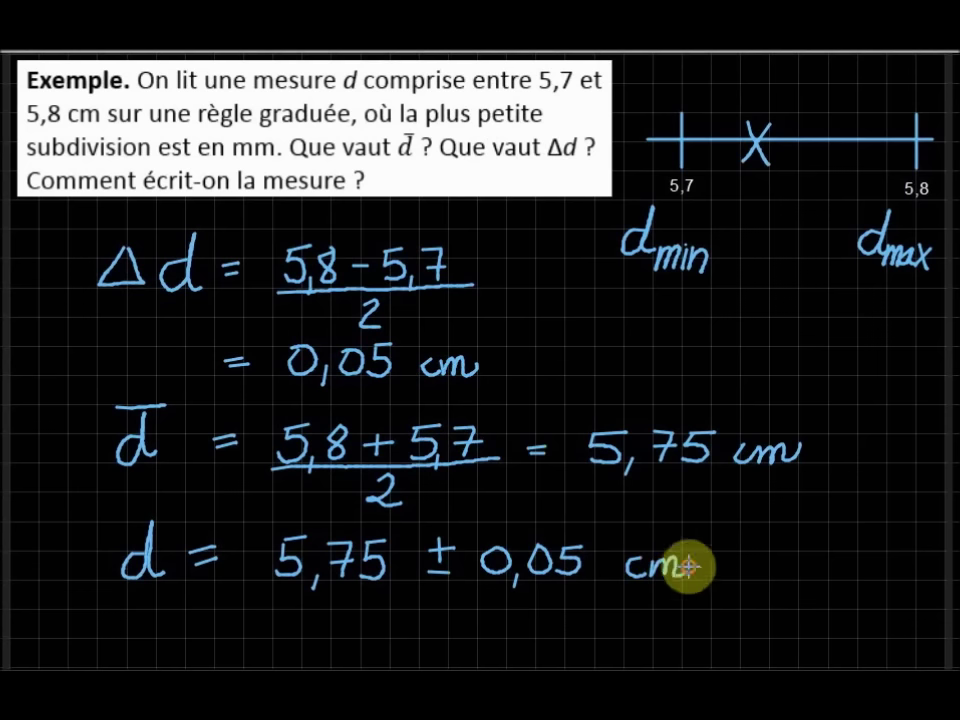
left_click_drag(272, 537, 266, 597)
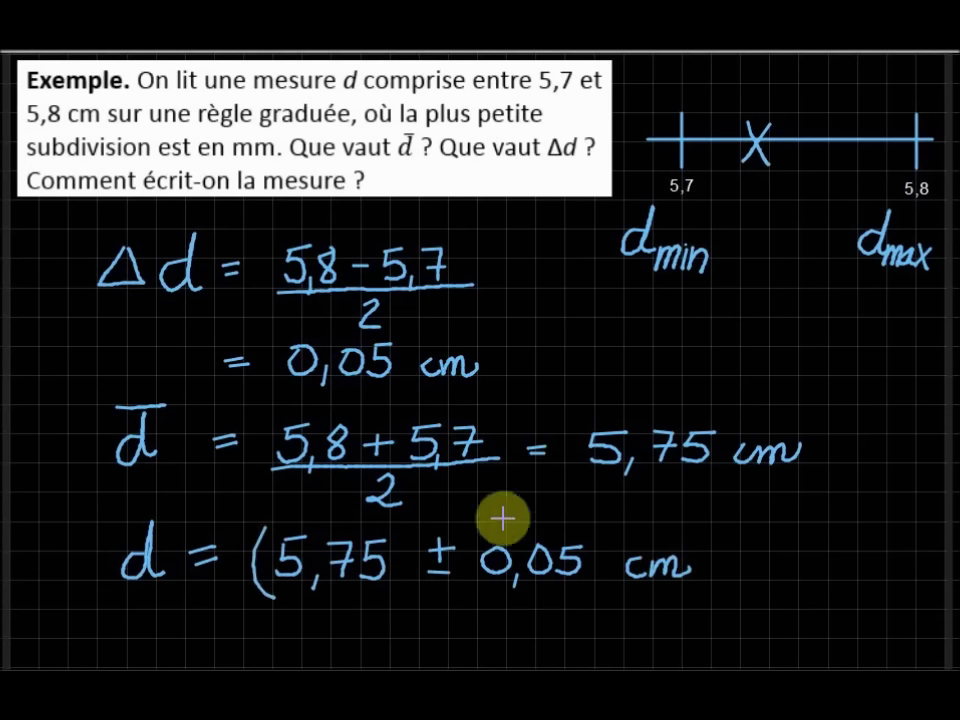
left_click_drag(578, 538, 582, 596)
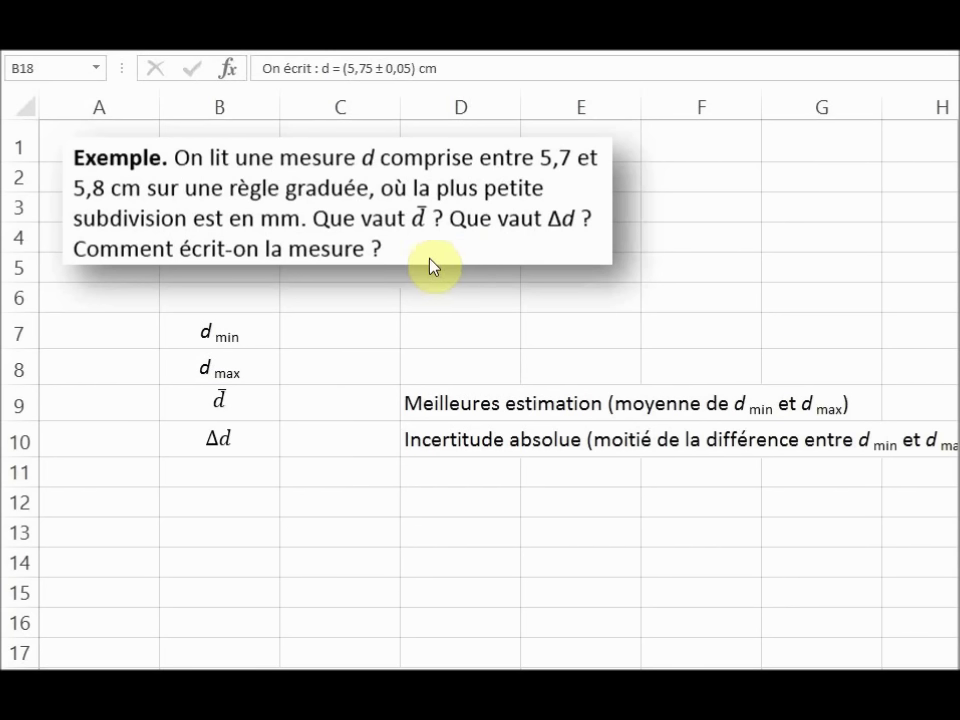
Enter d_min 5,7 in C7 and d_max 5,8 in C8.
left_click(359, 330)
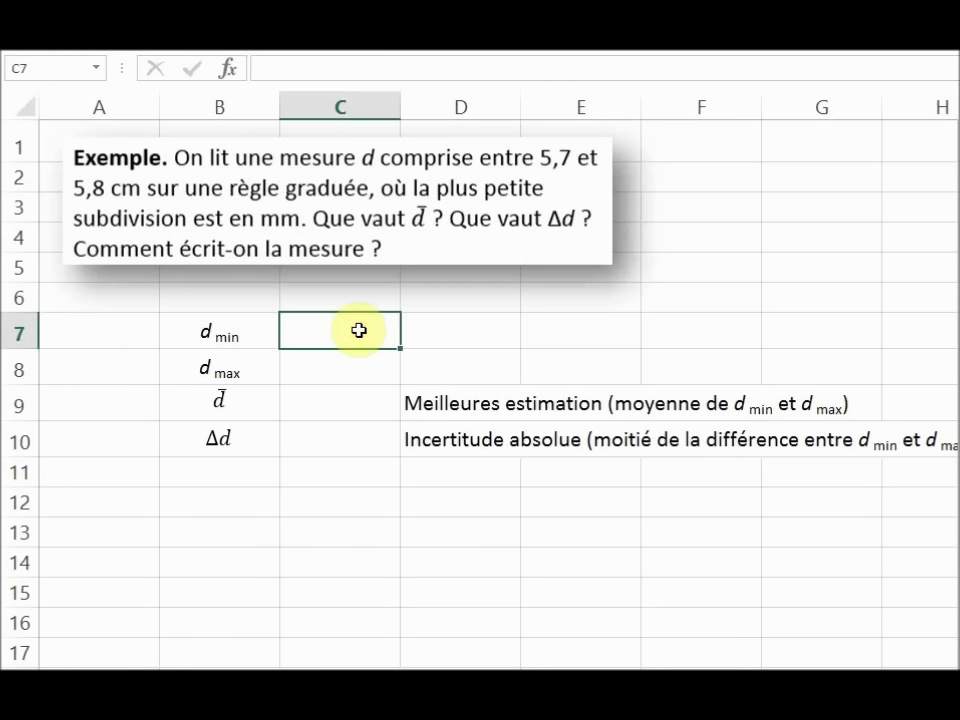
type("5,7")
key("Return")
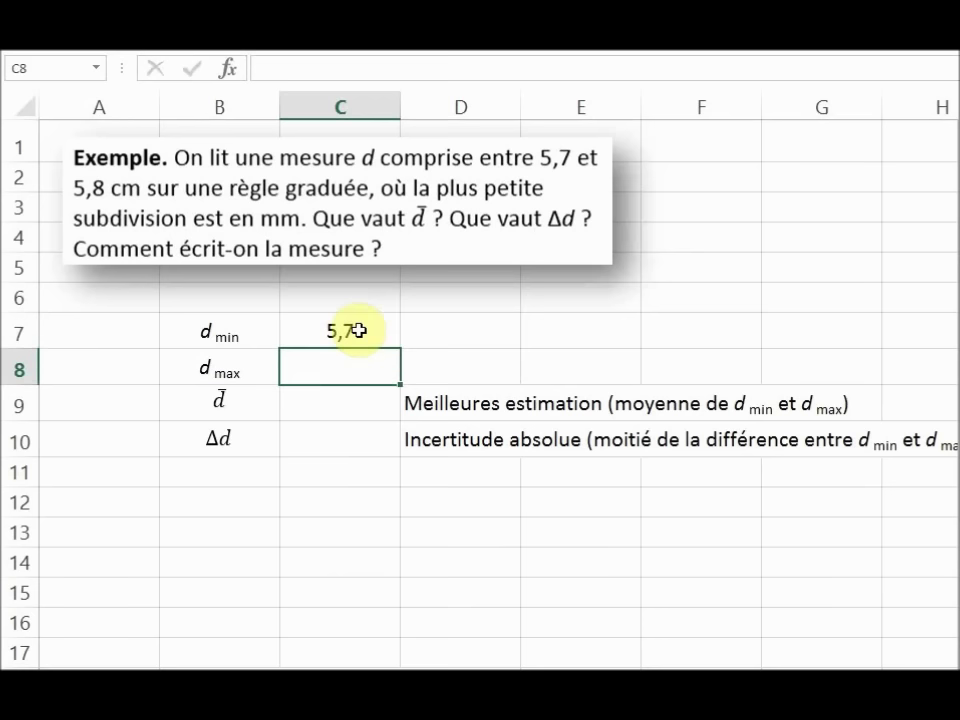
type("5,8")
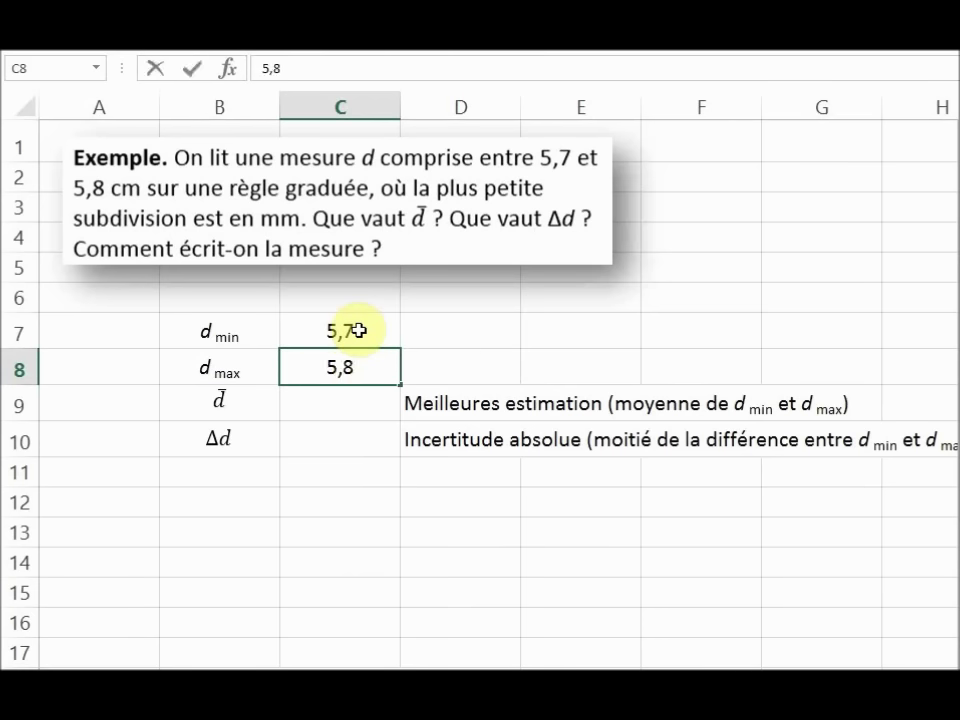
left_click(353, 404)
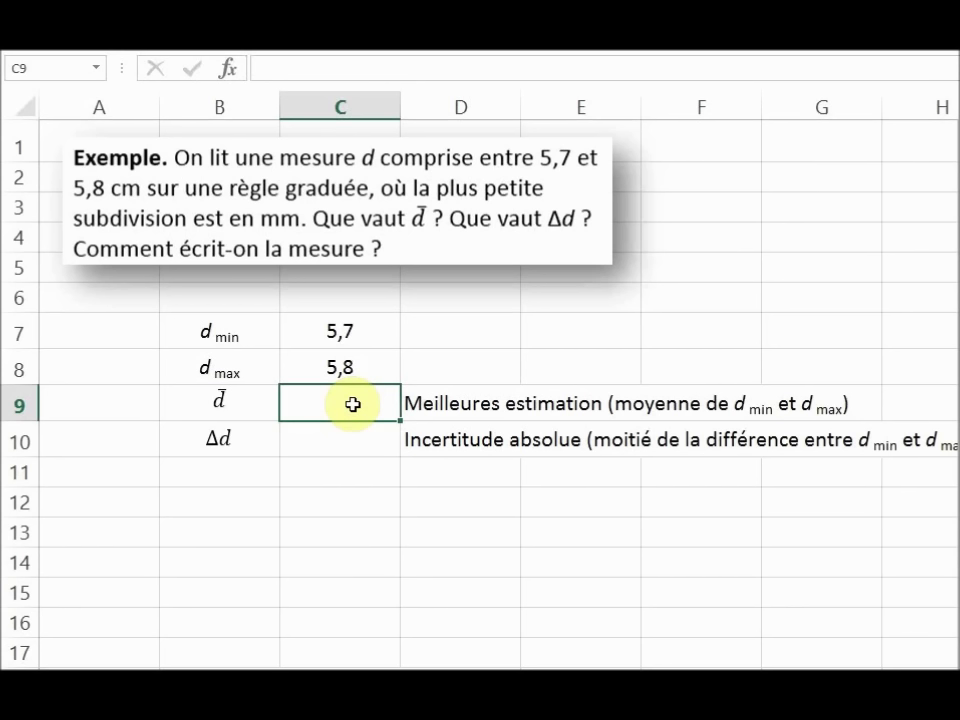
Enter =(C7+C8)/2 in C9 so d̄ shows 5,75.
double_click(353, 404)
type("=")
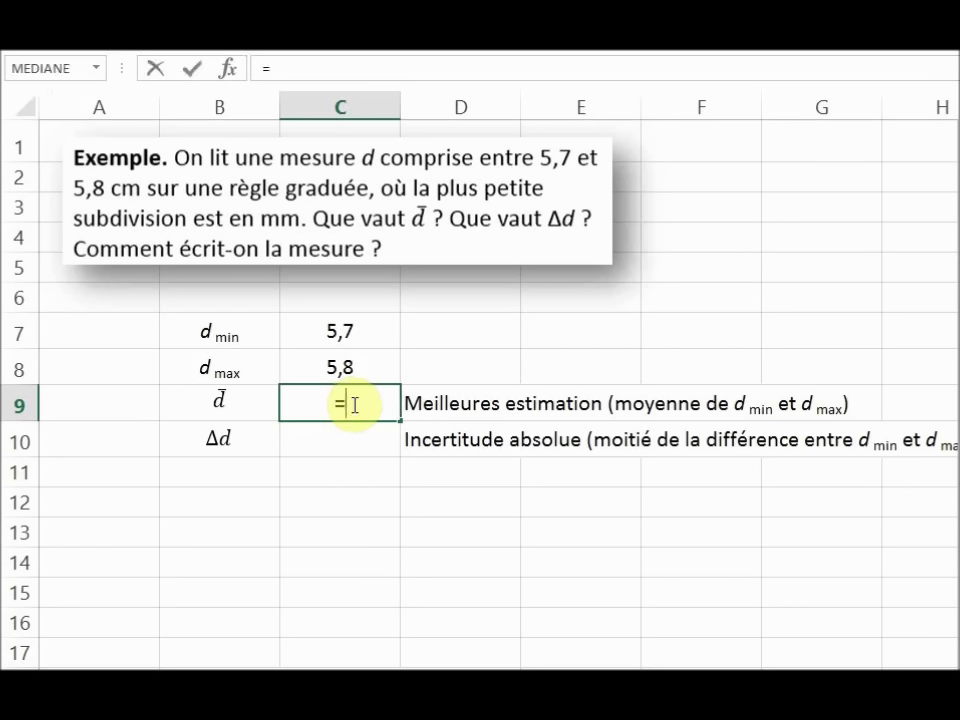
type("(")
left_click(341, 333)
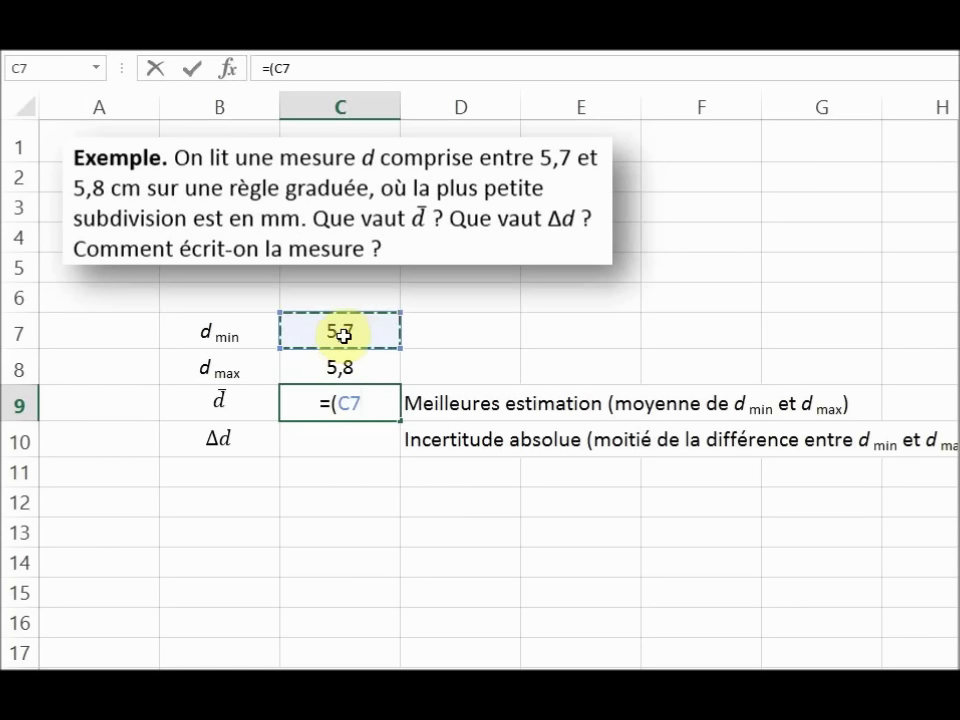
type("+")
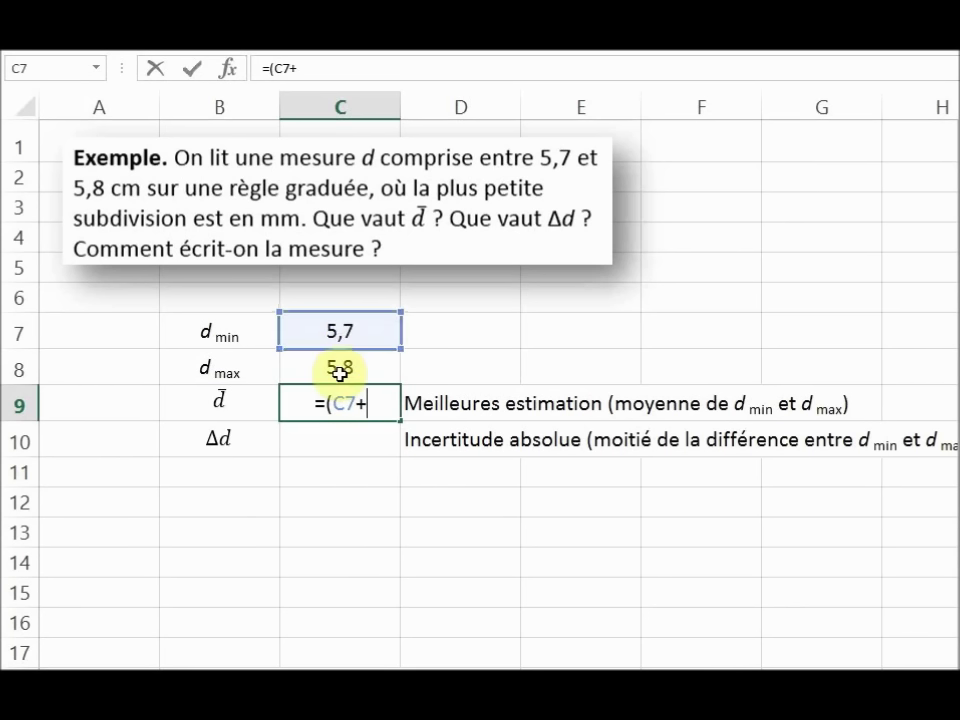
left_click(341, 372)
type(")/2")
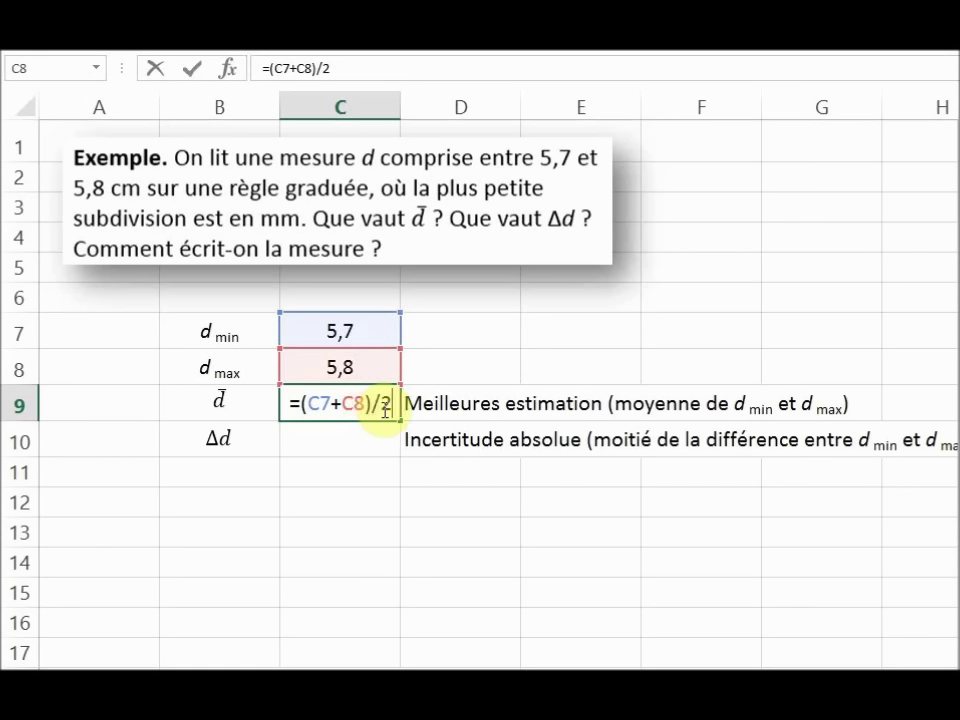
key("Return")
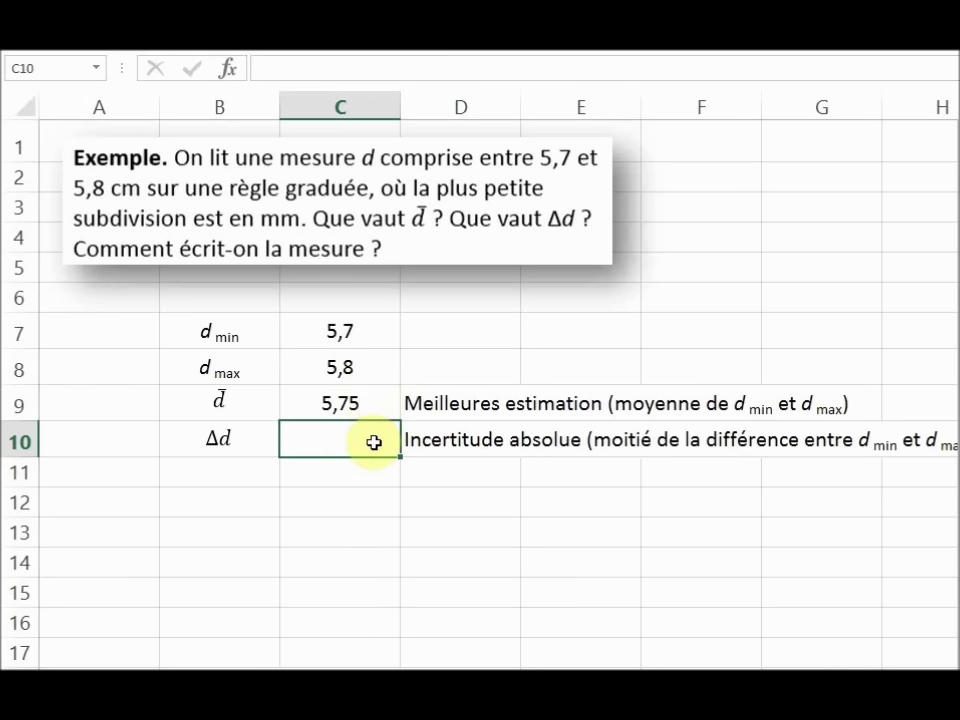
Enter =(C8-C7)/2 in C10 so Δd shows 0,05.
type("=")
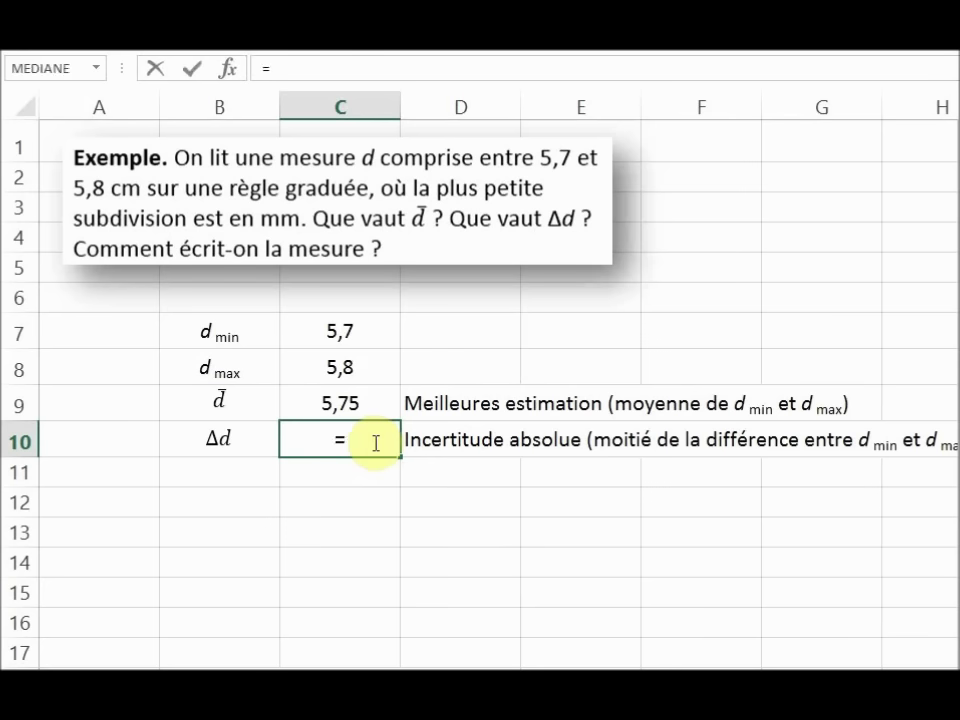
type("(")
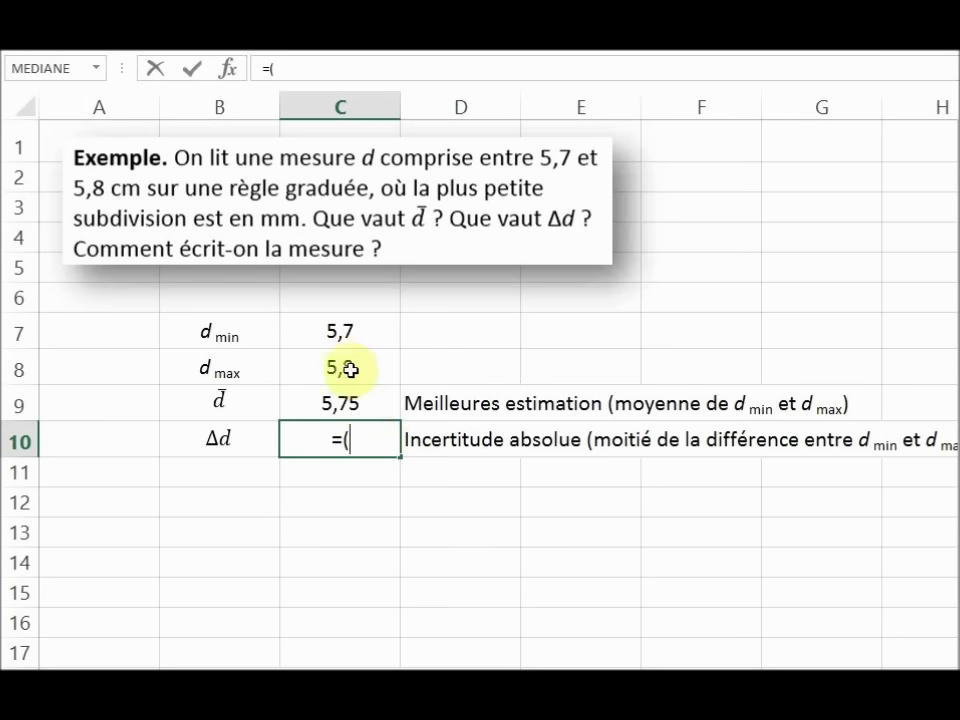
left_click(349, 368)
type("-")
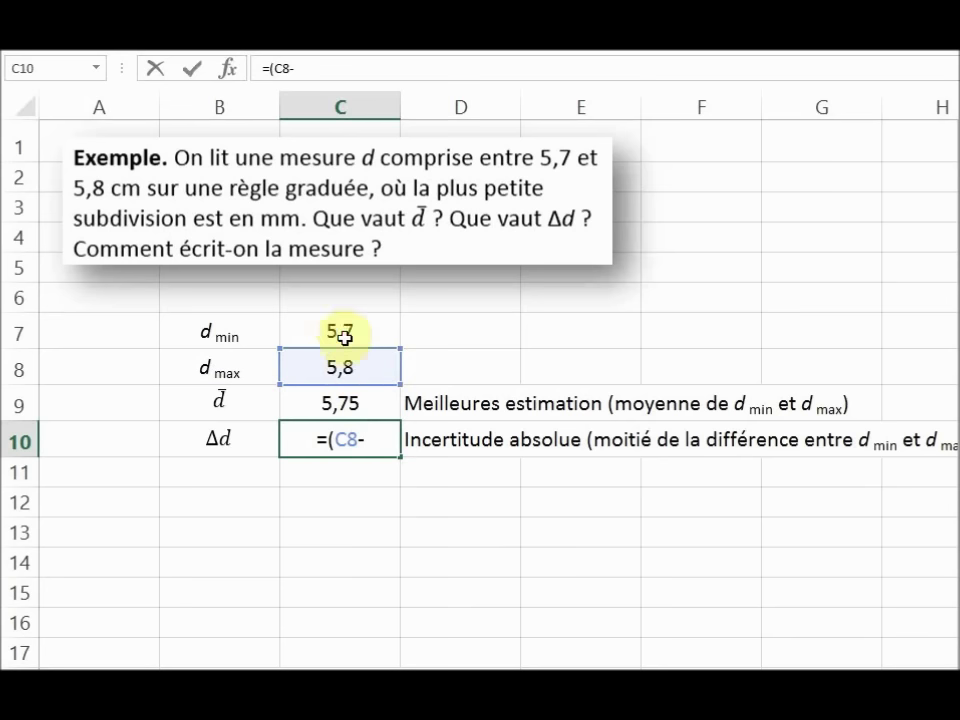
left_click(348, 329)
type(")/2")
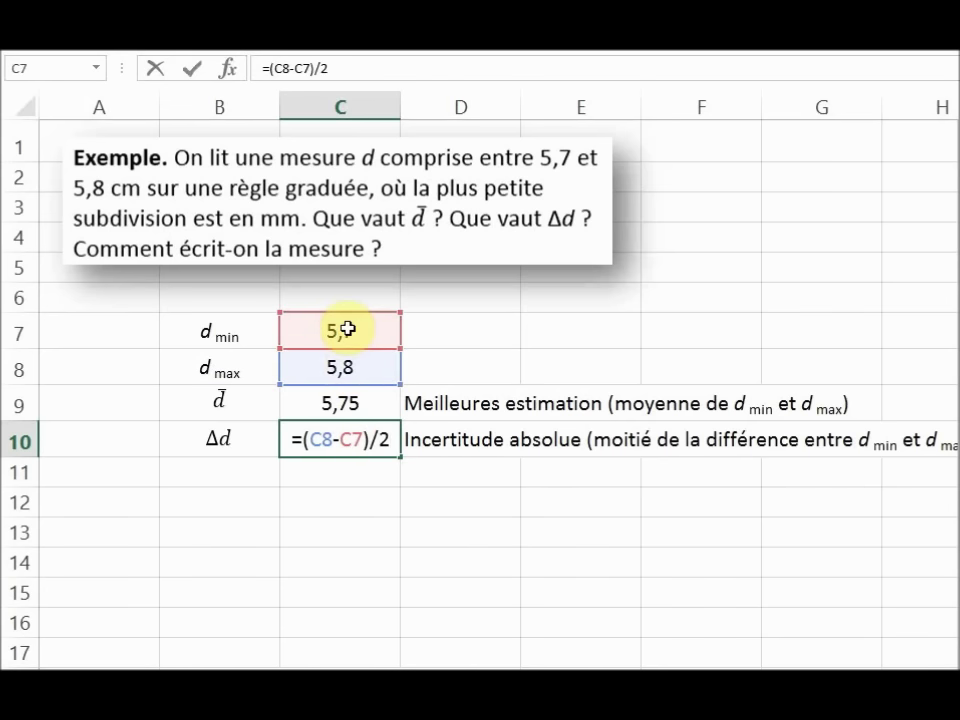
key("Return")
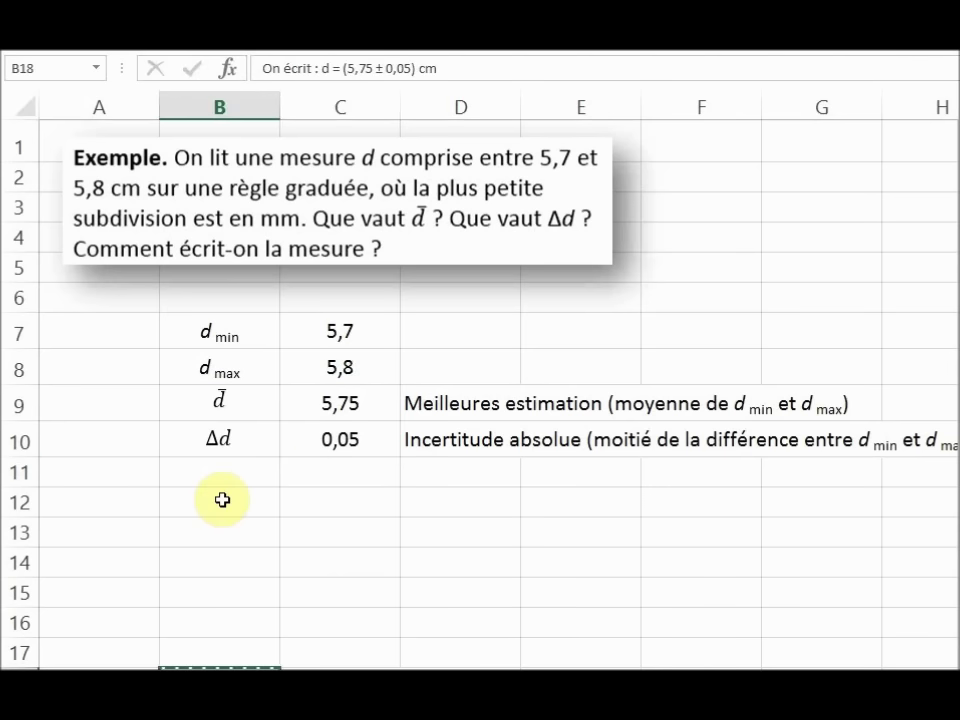
Paste 'On écrit : d = (5,75 ± 0,05) cm' into B12.
left_click(222, 500)
key("ctrl+v")
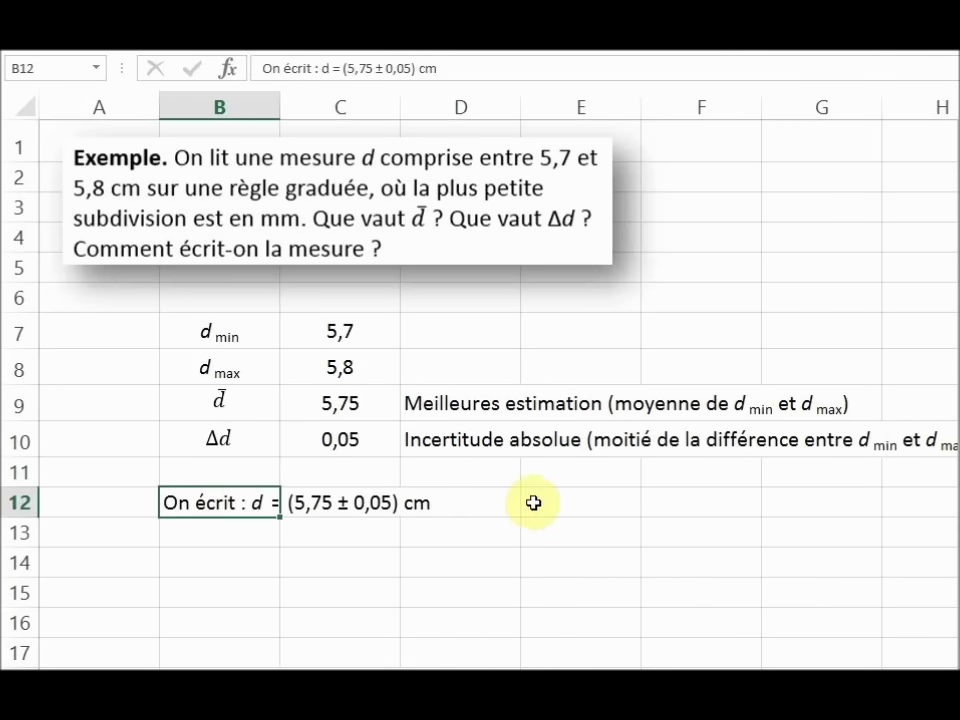
left_click(489, 533)
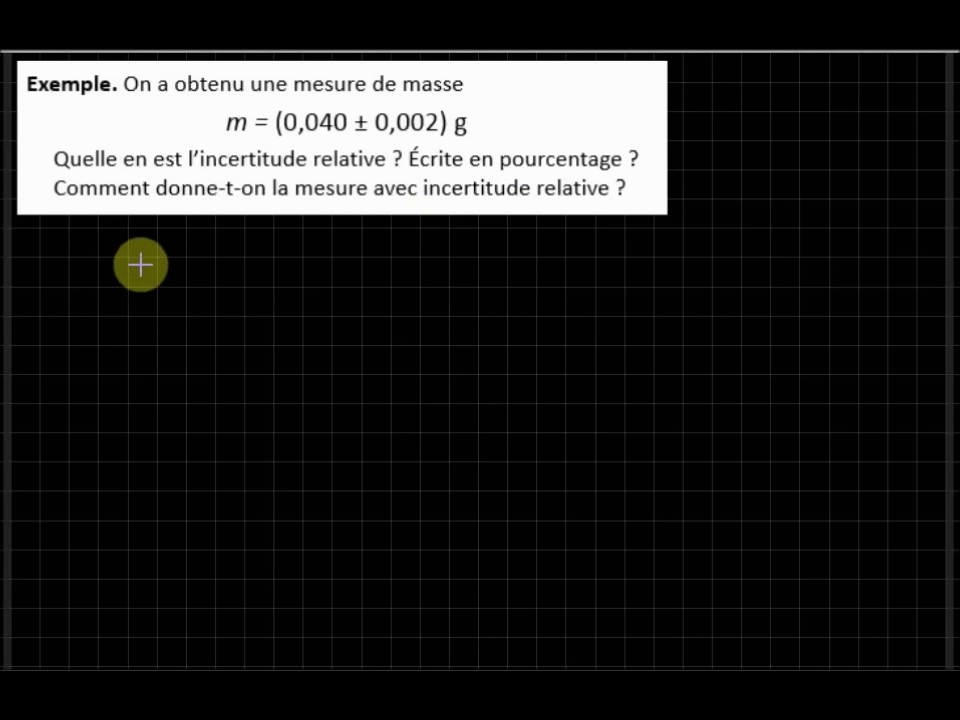
Handwrite the mean mass m̄ = 0,040 below the example.
left_click_drag(137, 294, 164, 294)
left_click_drag(136, 256, 230, 266)
left_click_drag(207, 277, 230, 276)
left_click_drag(291, 260, 312, 293)
mouse_move(357, 262)
left_mouse_down()
mouse_move(350, 289)
mouse_move(373, 259)
mouse_move(390, 280)
left_mouse_up()
mouse_move(386, 258)
left_mouse_down()
mouse_move(383, 292)
mouse_move(405, 255)
mouse_move(454, 306)
left_mouse_up()
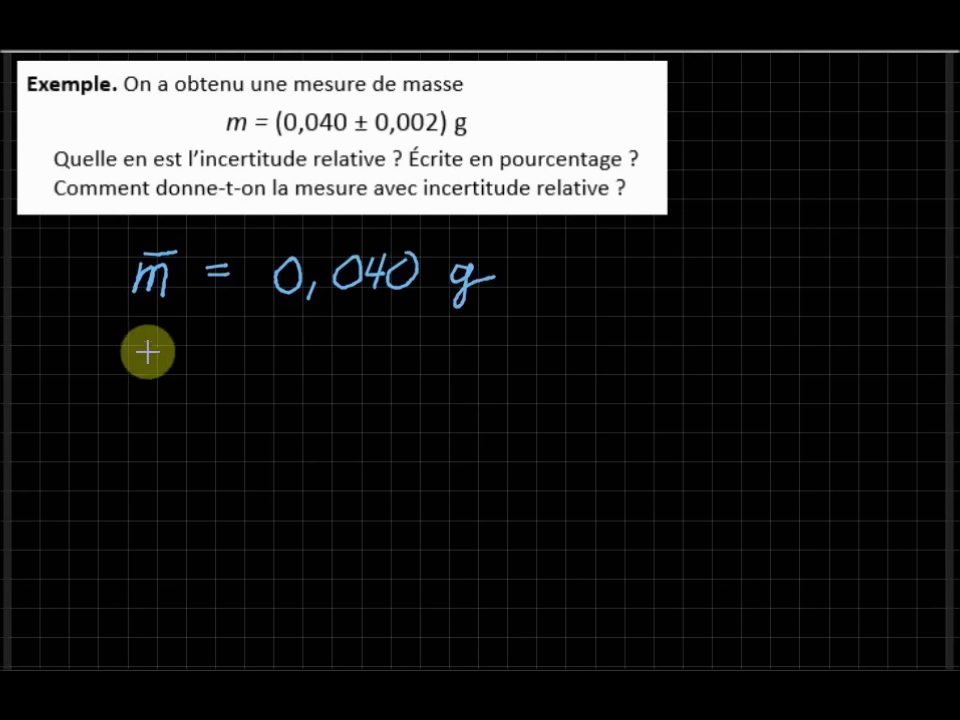
Write the absolute uncertainty Δm = 0,002 g beneath it.
mouse_move(133, 337)
left_mouse_down()
mouse_move(137, 375)
mouse_move(135, 345)
mouse_move(184, 375)
left_mouse_up()
mouse_move(226, 342)
left_mouse_down()
mouse_move(250, 340)
mouse_move(253, 351)
left_mouse_up()
mouse_move(312, 341)
left_mouse_down()
mouse_move(300, 369)
mouse_move(318, 342)
mouse_move(328, 374)
mouse_move(360, 371)
mouse_move(370, 346)
mouse_move(437, 372)
left_mouse_up()
left_click_drag(495, 352, 478, 396)
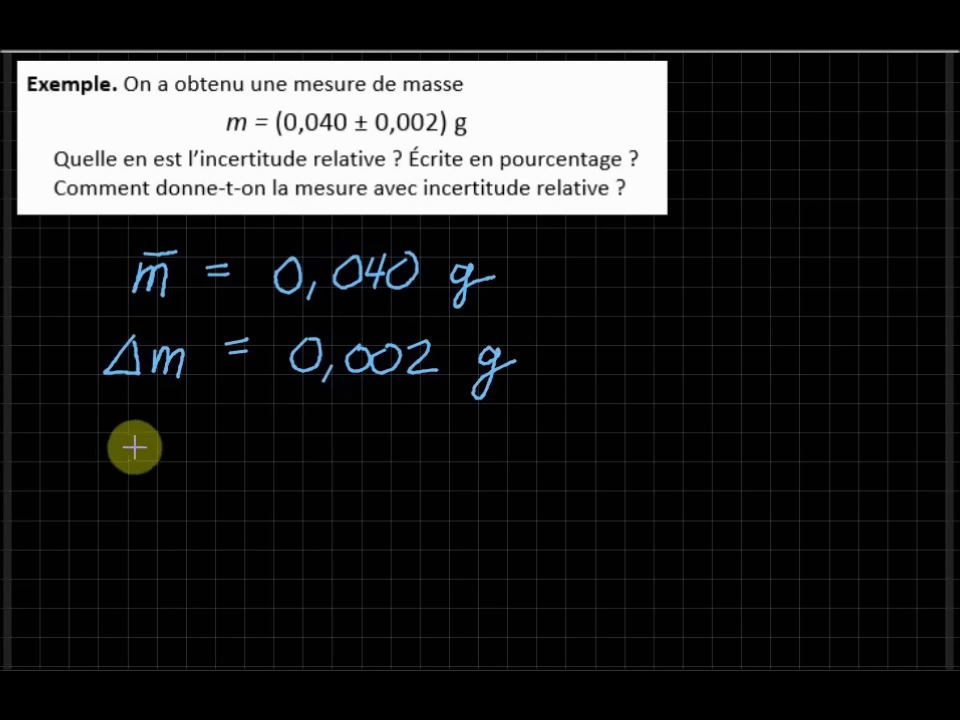
Write the relative uncertainty Δm/|m̄| = 0,002/0,040 = 0,05 = 5%.
mouse_move(144, 434)
left_mouse_down()
mouse_move(144, 454)
mouse_move(144, 429)
mouse_move(161, 457)
mouse_move(175, 447)
mouse_move(195, 457)
left_mouse_up()
left_click_drag(103, 466, 222, 461)
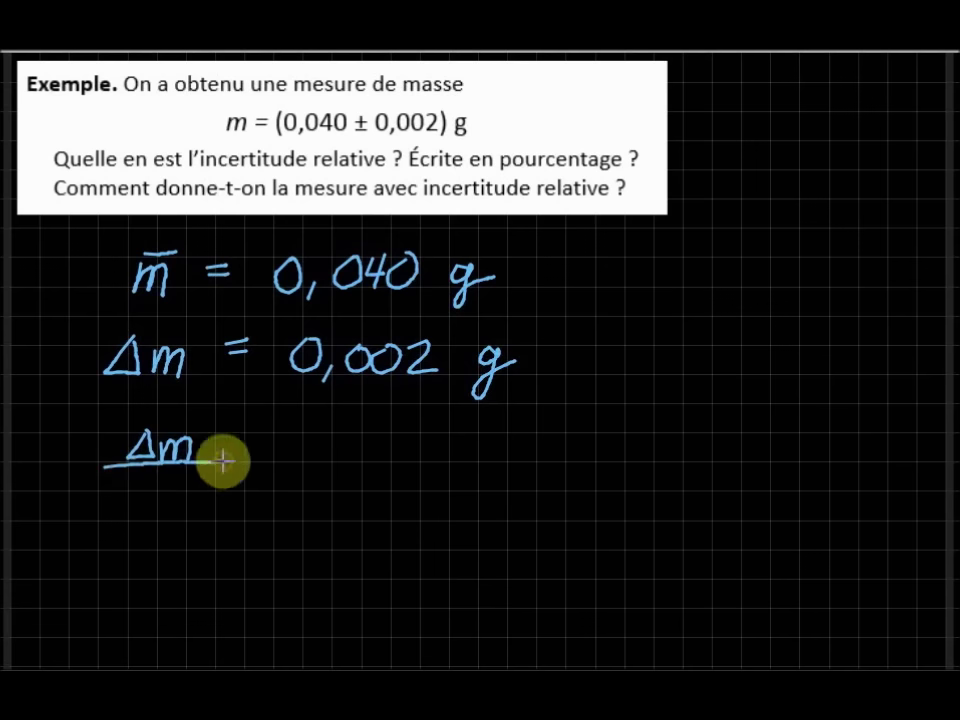
mouse_move(137, 490)
left_mouse_down()
mouse_move(131, 518)
mouse_move(175, 492)
mouse_move(195, 515)
mouse_move(178, 484)
mouse_move(198, 516)
left_mouse_up()
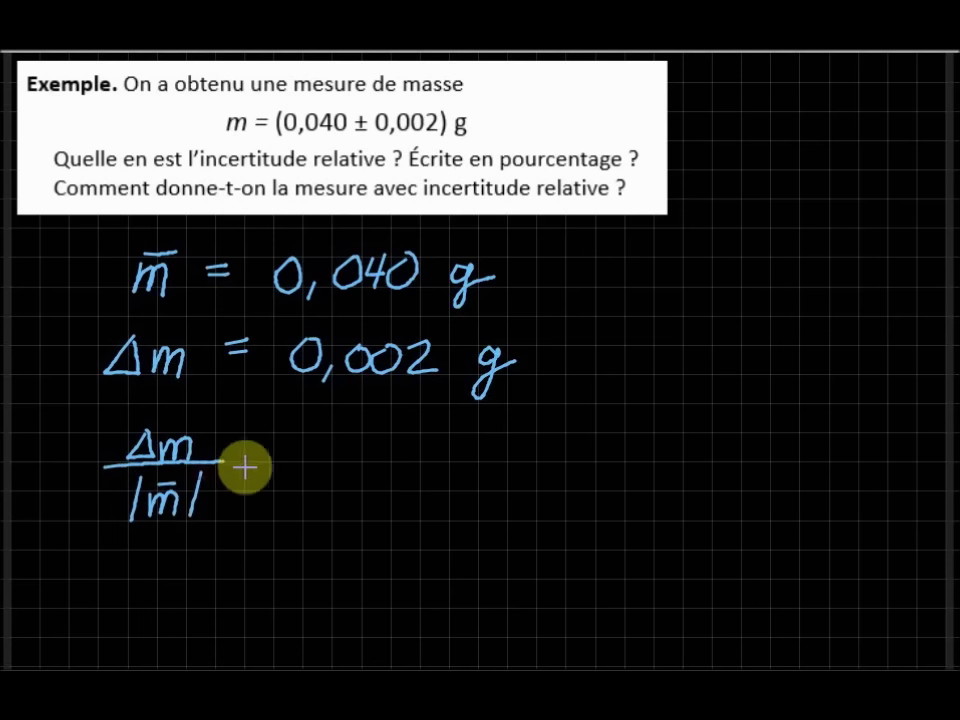
mouse_move(239, 451)
left_mouse_down()
mouse_move(265, 449)
mouse_move(267, 461)
left_mouse_up()
mouse_move(326, 440)
left_mouse_down()
mouse_move(341, 468)
mouse_move(371, 444)
mouse_move(432, 460)
left_mouse_up()
left_click_drag(312, 465, 440, 461)
mouse_move(332, 484)
left_mouse_down()
mouse_move(342, 512)
mouse_move(388, 490)
mouse_move(401, 506)
mouse_move(422, 486)
left_mouse_up()
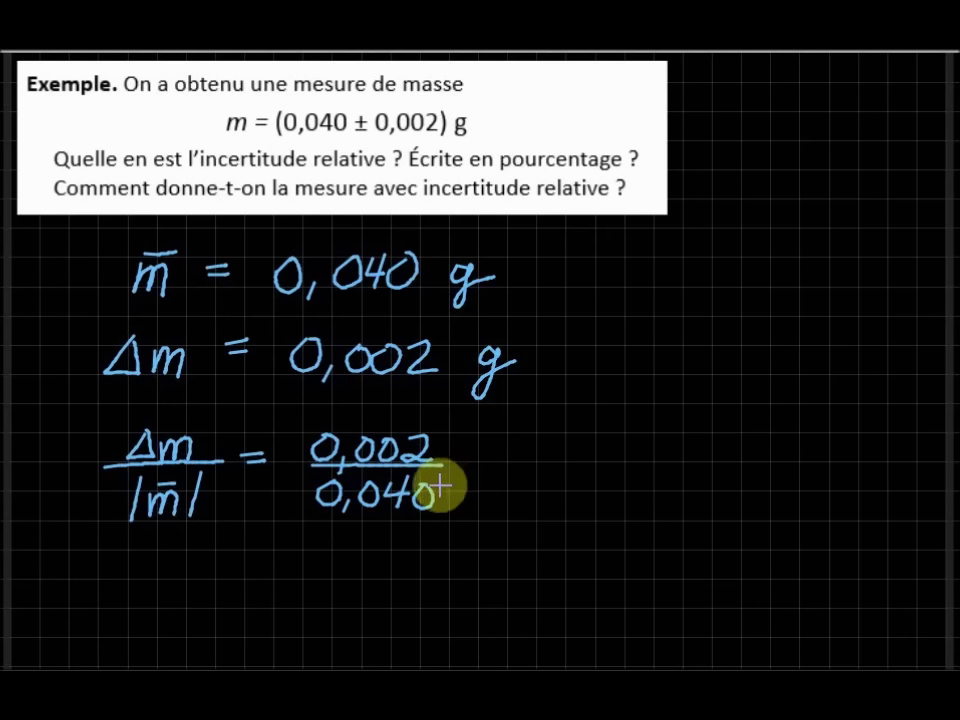
left_click_drag(484, 451, 500, 450)
mouse_move(484, 462)
left_mouse_down()
mouse_move(546, 466)
mouse_move(555, 443)
mouse_move(563, 470)
mouse_move(590, 458)
mouse_move(588, 444)
mouse_move(591, 463)
mouse_move(618, 444)
mouse_move(668, 446)
left_mouse_up()
left_click_drag(651, 459, 700, 462)
mouse_move(710, 438)
left_mouse_down()
mouse_move(740, 440)
mouse_move(754, 448)
mouse_move(746, 462)
mouse_move(770, 462)
left_mouse_up()
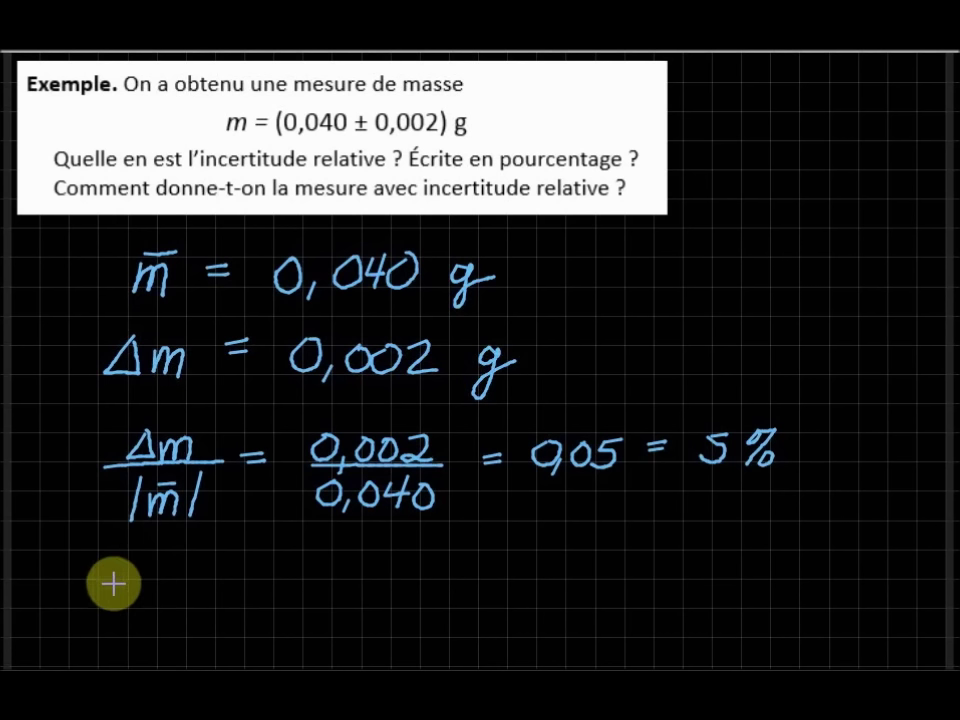
Write the conclusion 'm vaut 0,040 g à 5% près'.
mouse_move(120, 573)
left_mouse_down()
mouse_move(144, 602)
mouse_move(212, 576)
mouse_move(224, 590)
mouse_move(251, 591)
mouse_move(255, 561)
mouse_move(259, 579)
mouse_move(282, 575)
left_mouse_up()
left_click_drag(350, 575, 366, 612)
mouse_move(400, 574)
left_mouse_down()
mouse_move(440, 592)
mouse_move(431, 606)
mouse_move(451, 578)
mouse_move(491, 630)
left_mouse_up()
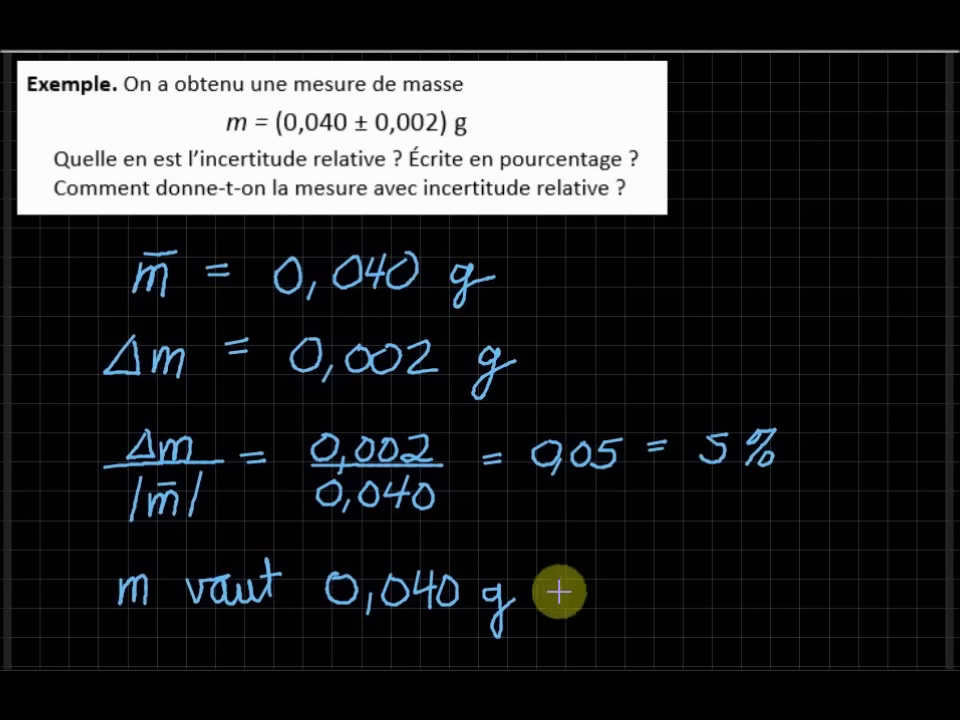
mouse_move(576, 592)
left_mouse_down()
mouse_move(569, 575)
mouse_move(646, 566)
mouse_move(620, 601)
left_mouse_up()
mouse_move(672, 563)
left_mouse_down()
mouse_move(680, 570)
mouse_move(663, 603)
mouse_move(689, 593)
left_mouse_up()
mouse_move(744, 578)
left_mouse_down()
mouse_move(738, 618)
mouse_move(752, 600)
mouse_move(808, 600)
mouse_move(801, 577)
mouse_move(814, 598)
left_mouse_up()
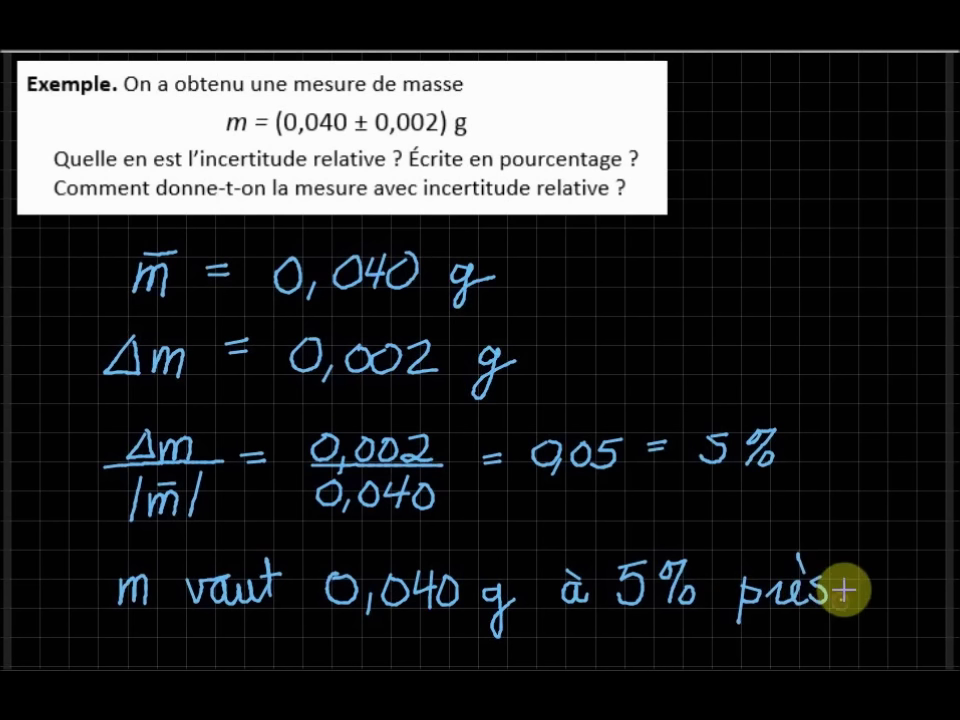
left_click(842, 600)
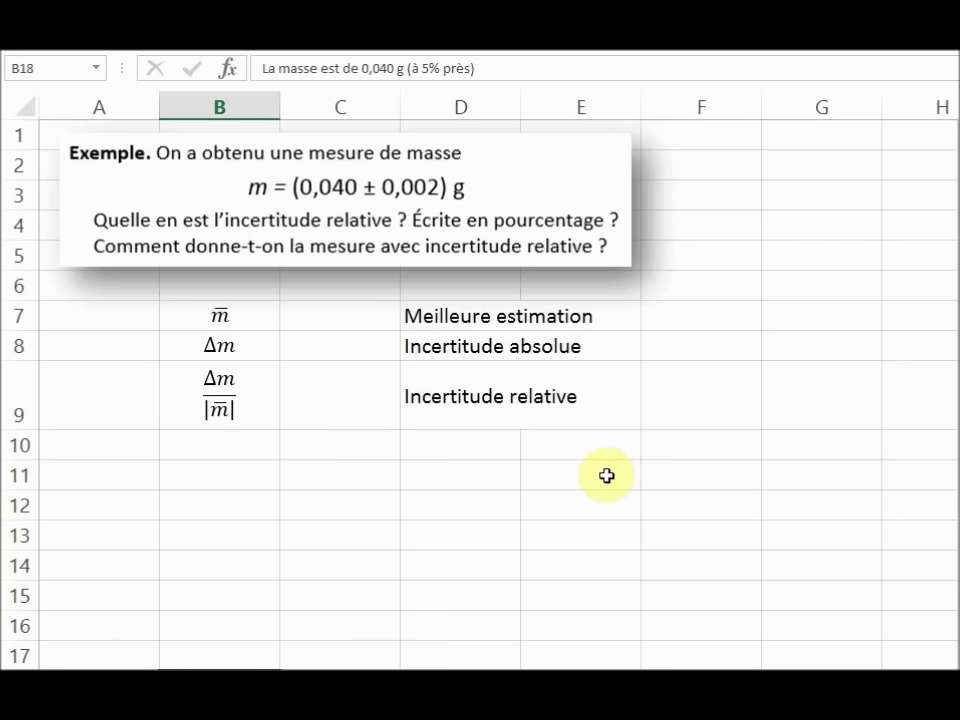
Enter 0,040 in C7 and format it as Nombre with 3 decimal places.
left_click(345, 316)
type("0,040")
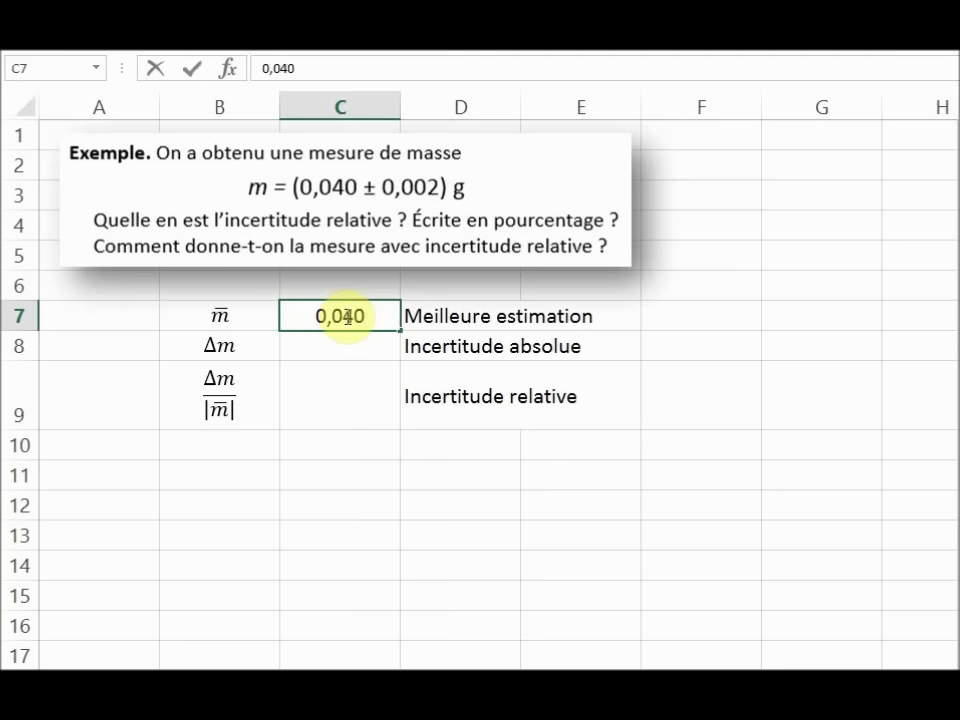
key("Return")
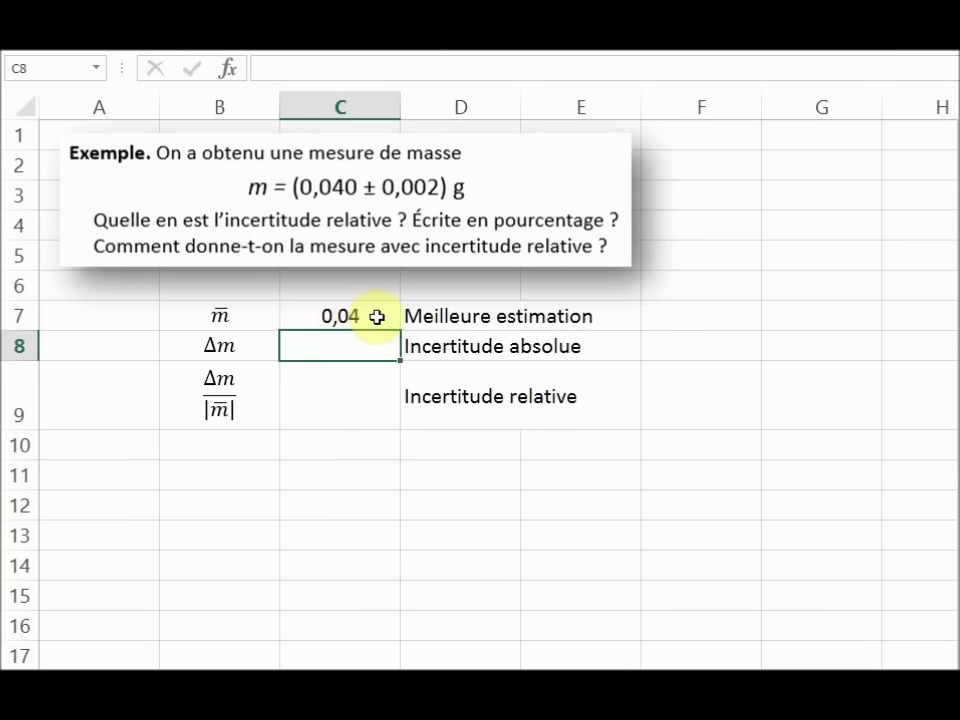
left_click(377, 317)
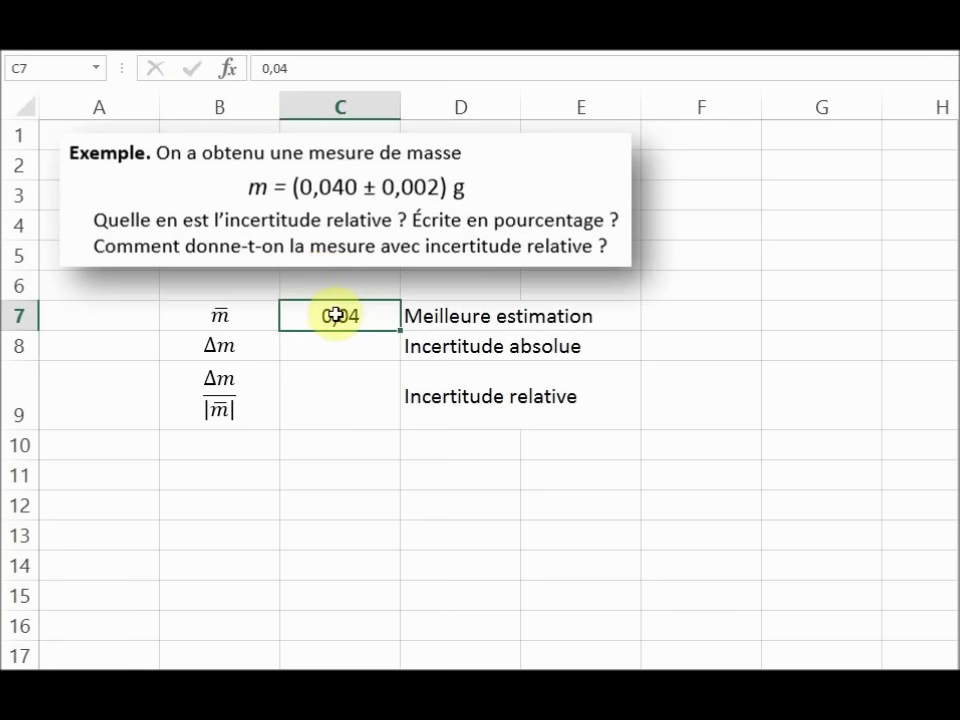
right_click(339, 316)
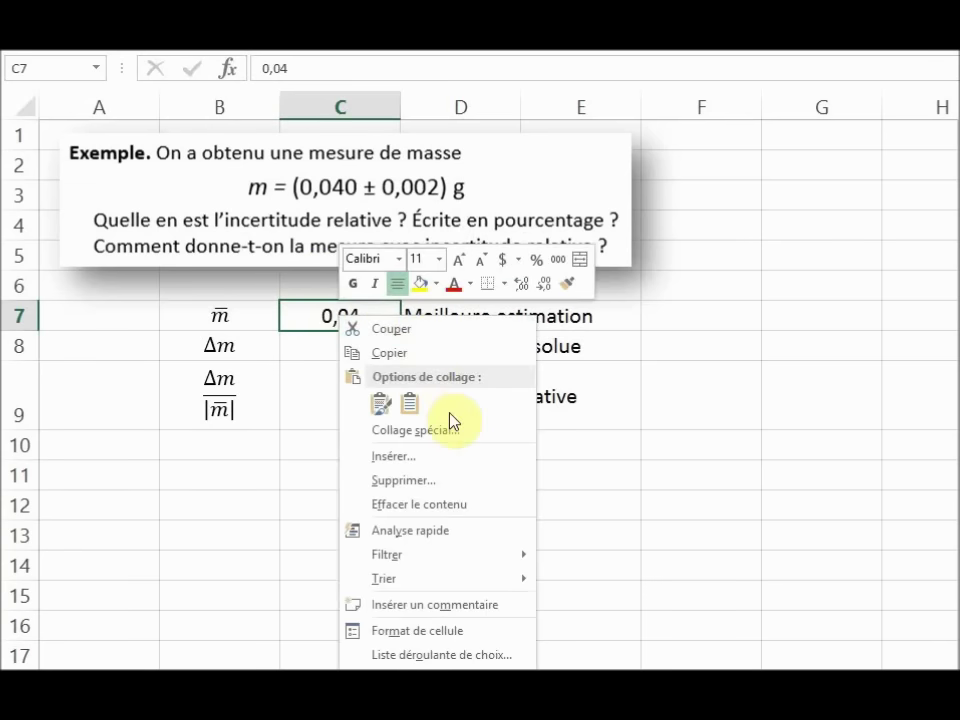
left_click(443, 630)
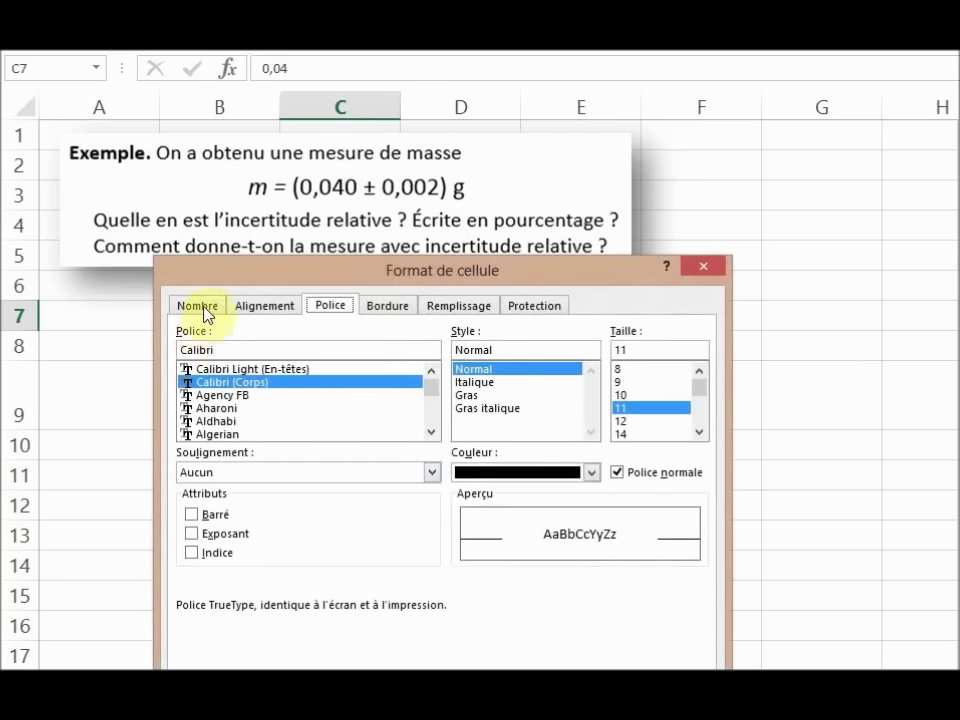
left_click(205, 307)
left_click(204, 362)
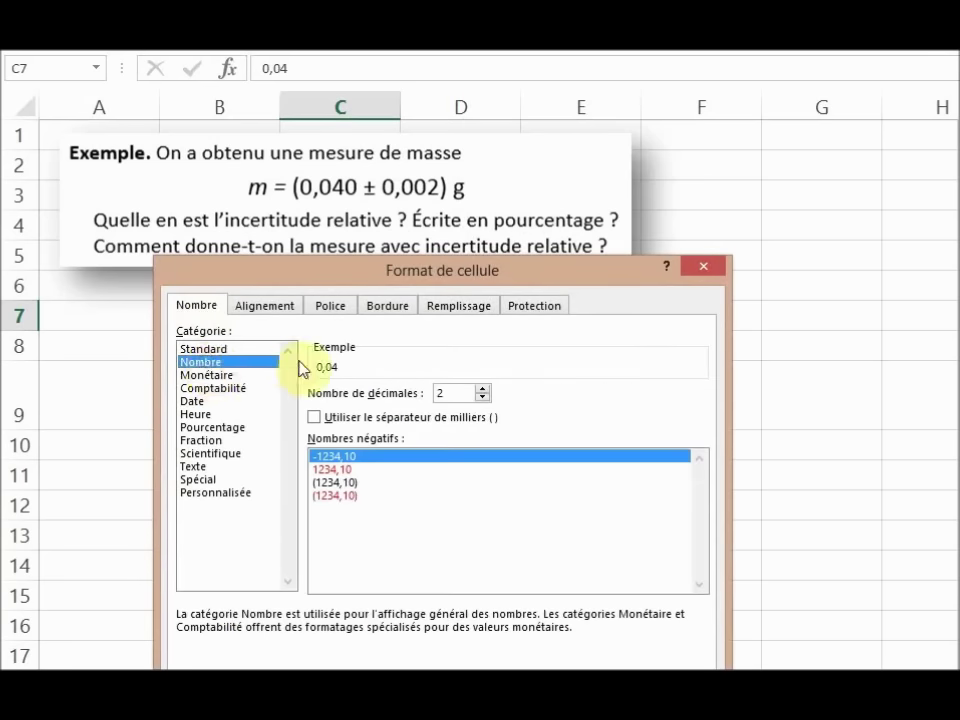
left_click(482, 389)
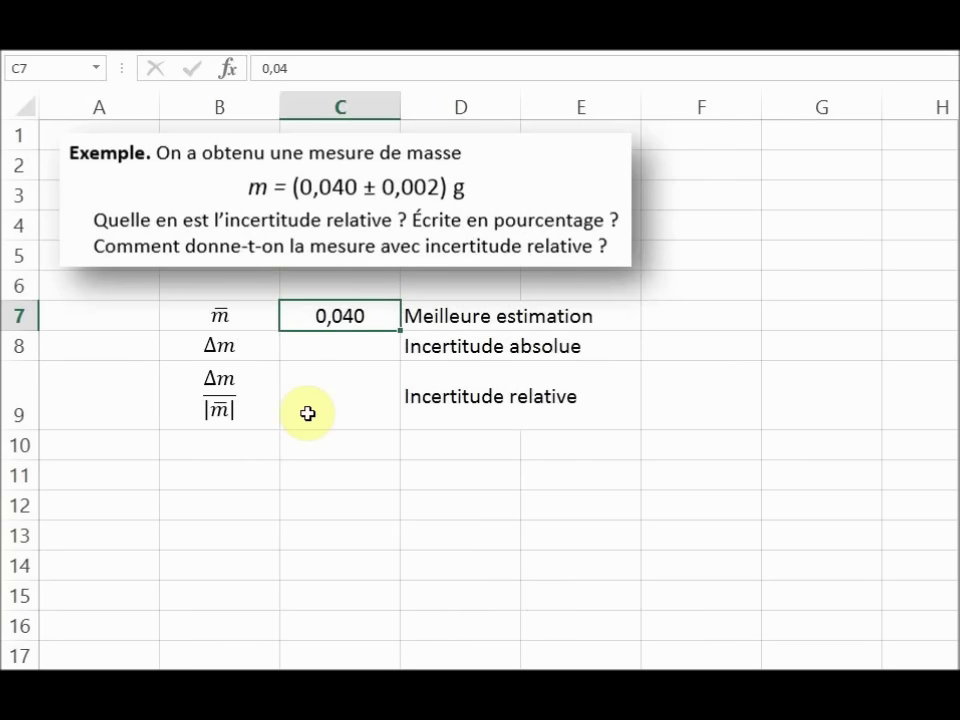
left_click(328, 350)
type("0,002")
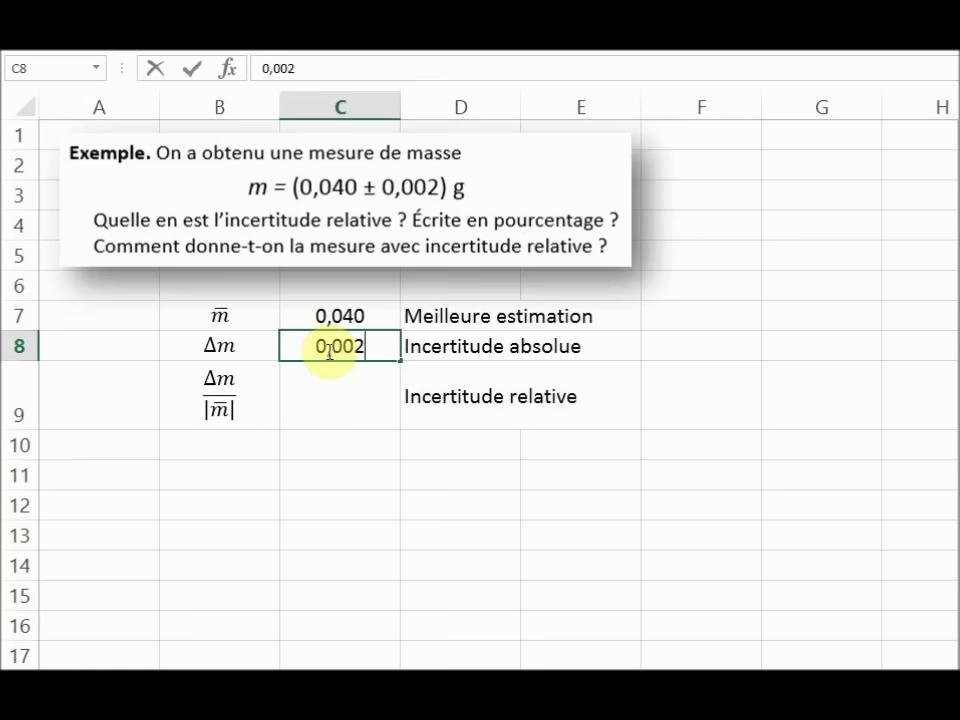
Confirm Δm 0,002 and enter =C8/ABS(C7) in C9 for the relative uncertainty 0,05.
left_click(355, 396)
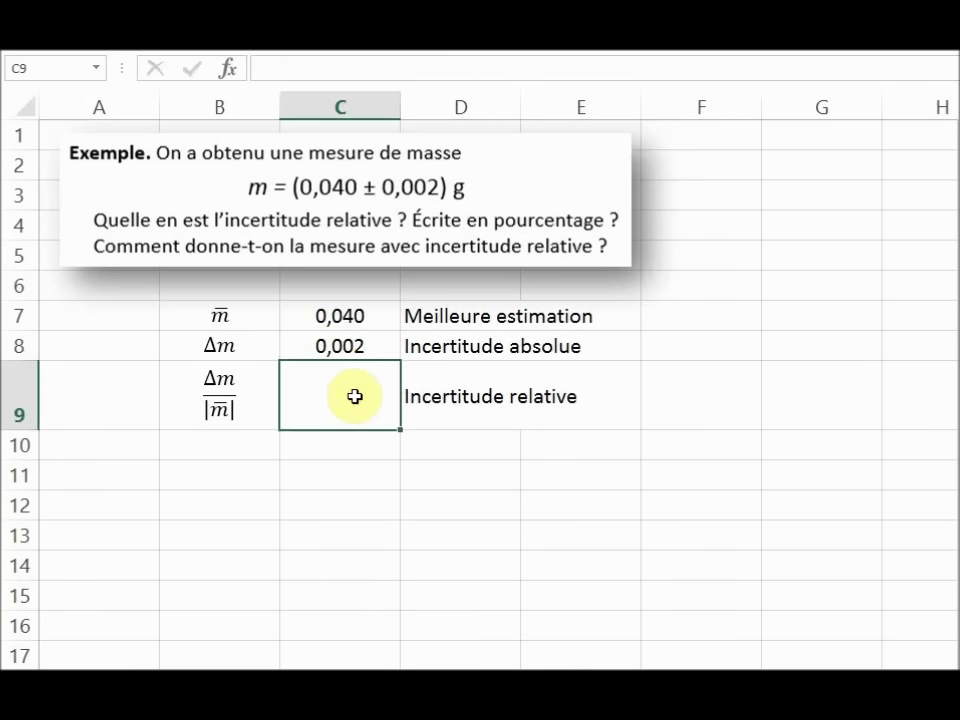
type("=")
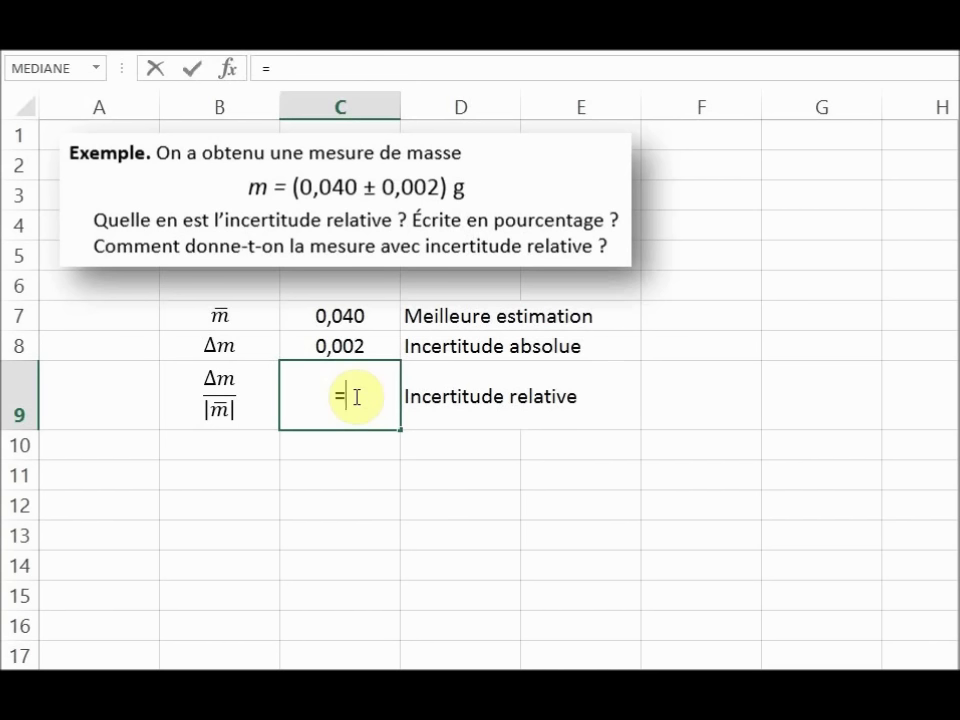
left_click(360, 347)
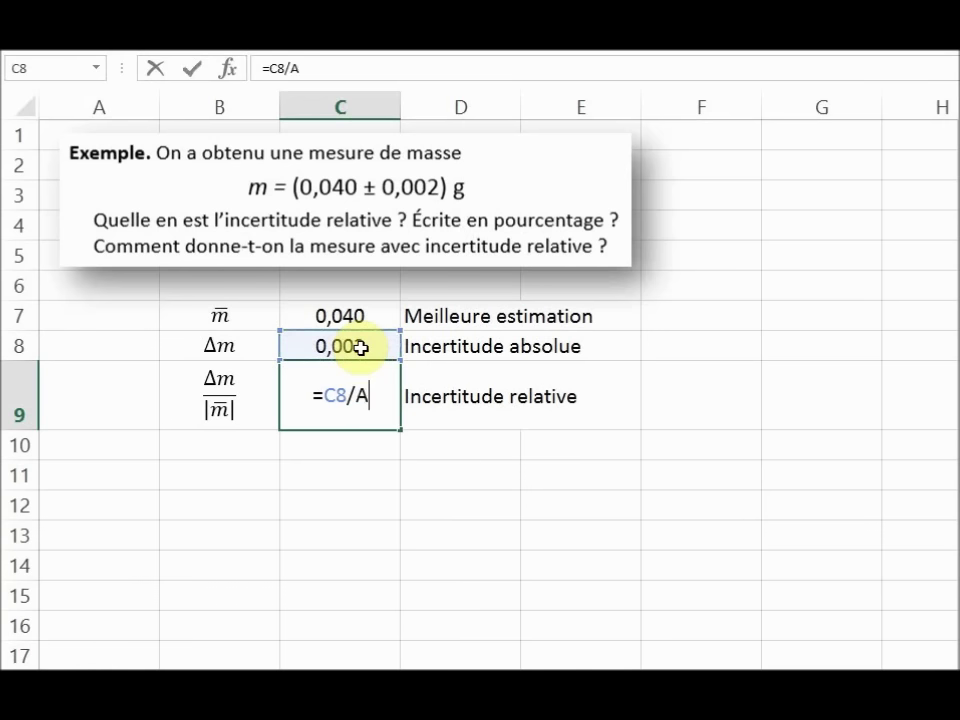
type("BS")
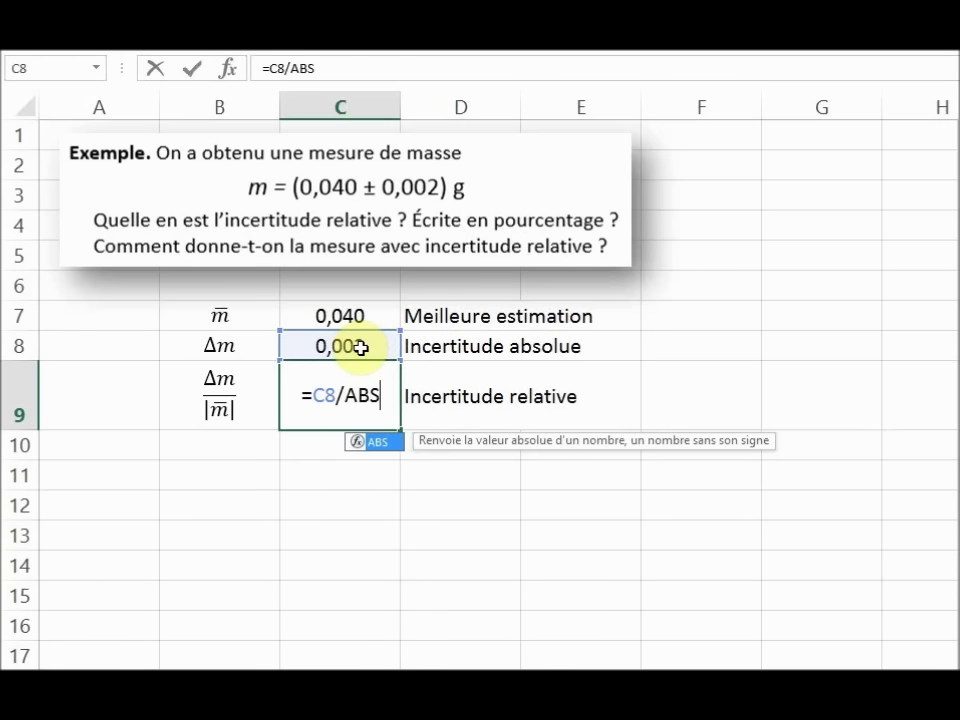
type("(")
left_click(370, 318)
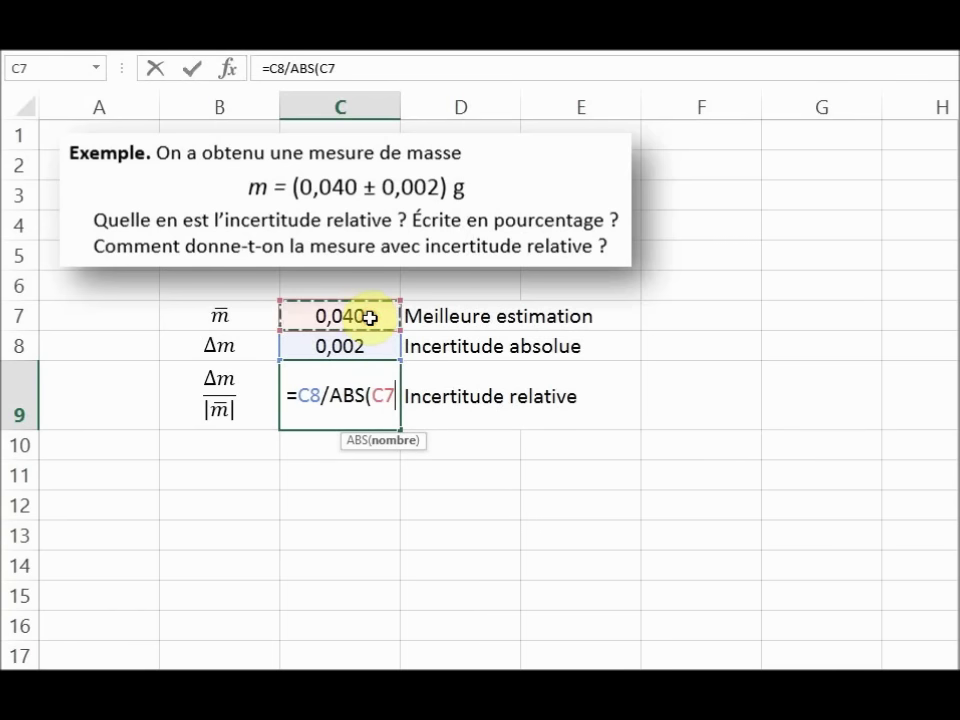
type(")")
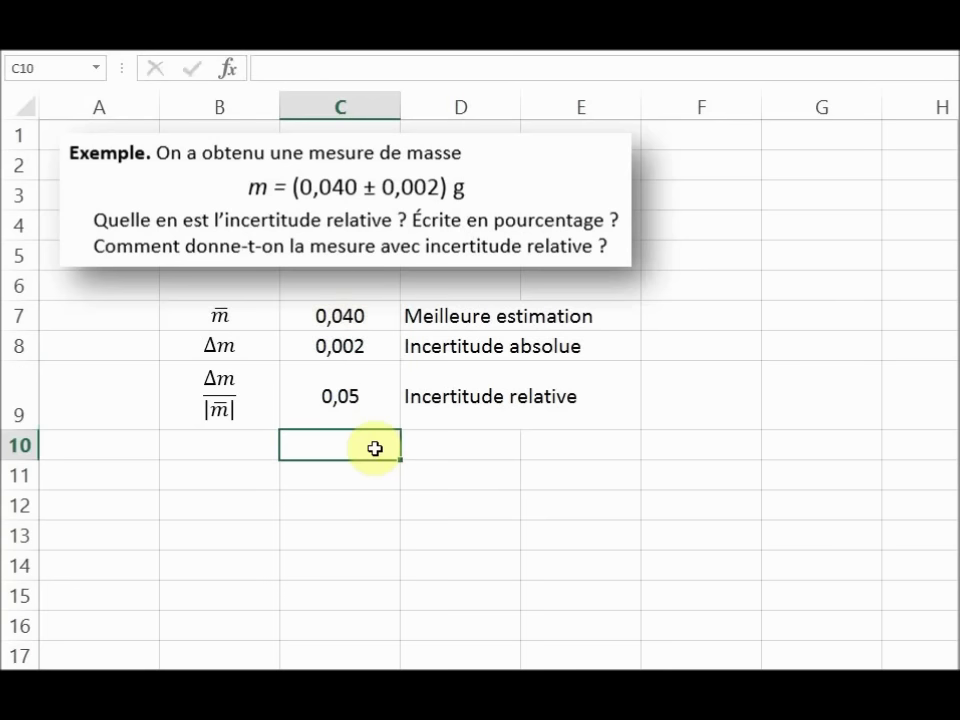
Paste 'La masse est de 0,040 g (à 5% près)' into B11.
left_click(223, 484)
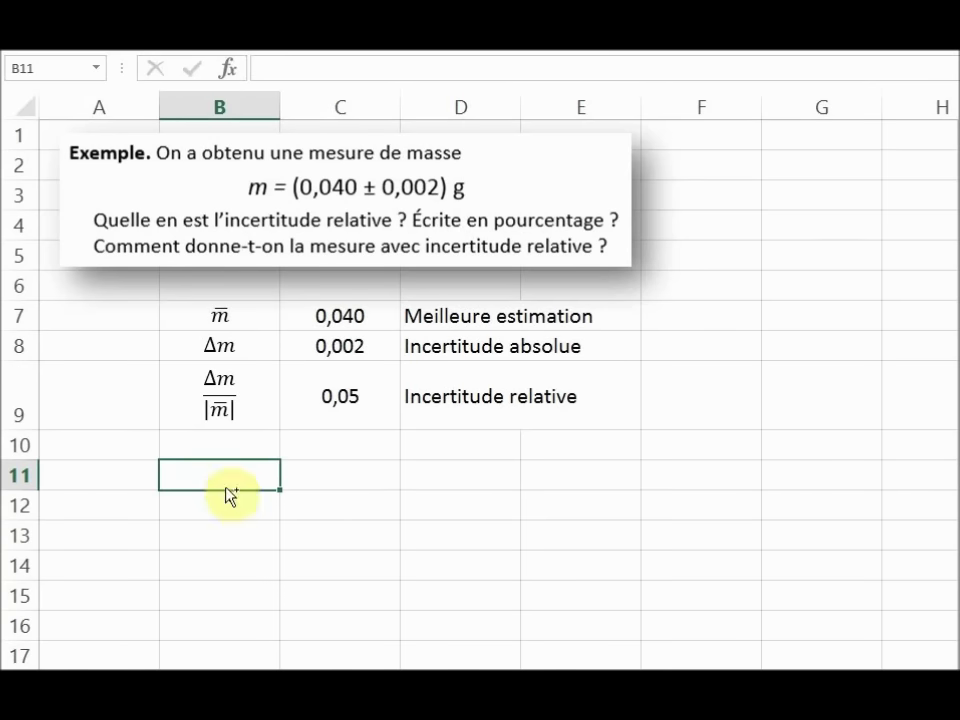
key("ctrl+v")
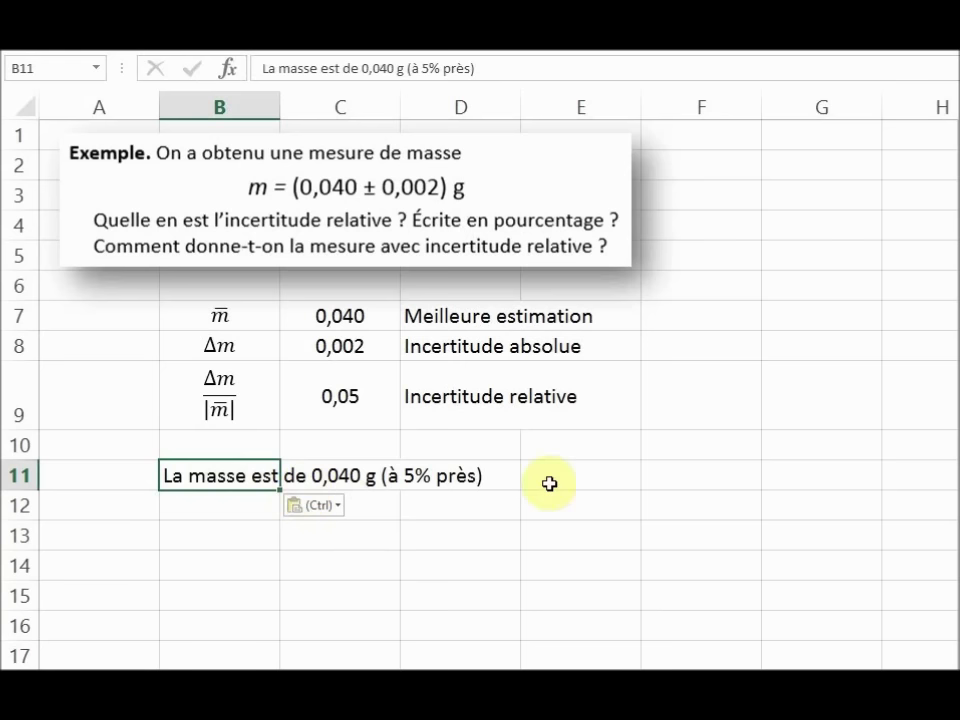
left_click(551, 484)
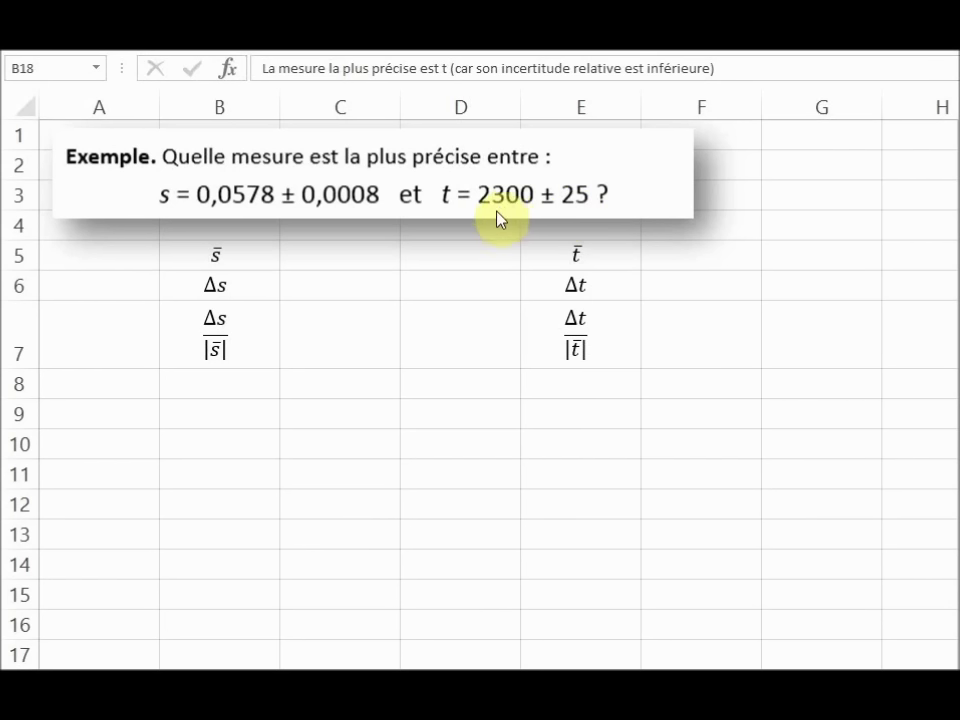
Enter s = 0,0578 in C5 and its uncertainty 0,0008 in C6.
left_click(326, 252)
type("0,05")
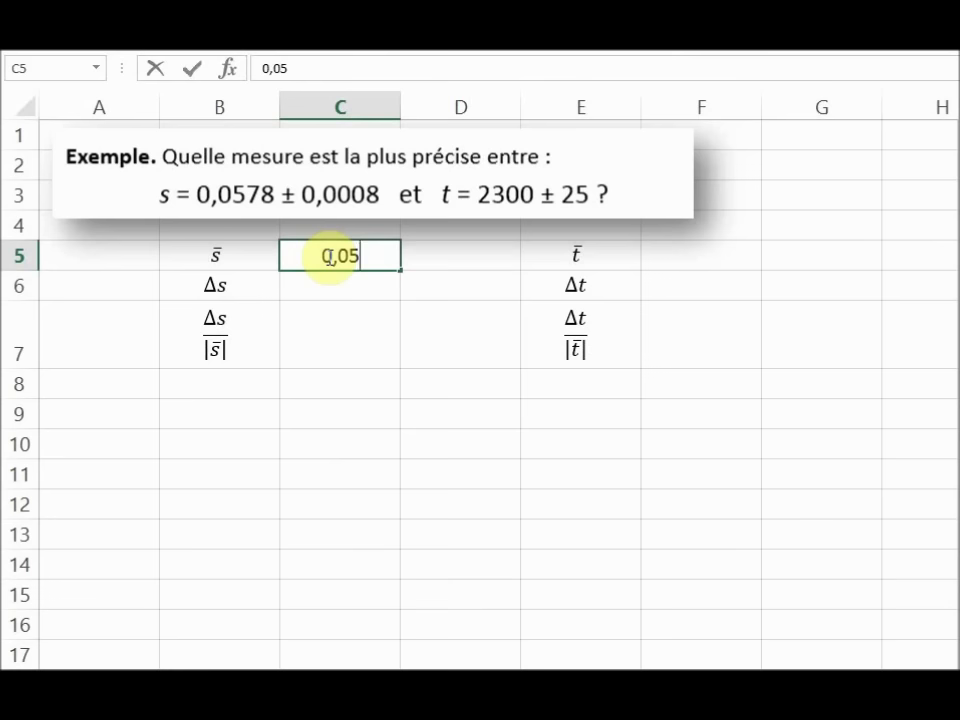
type("78")
key("Return")
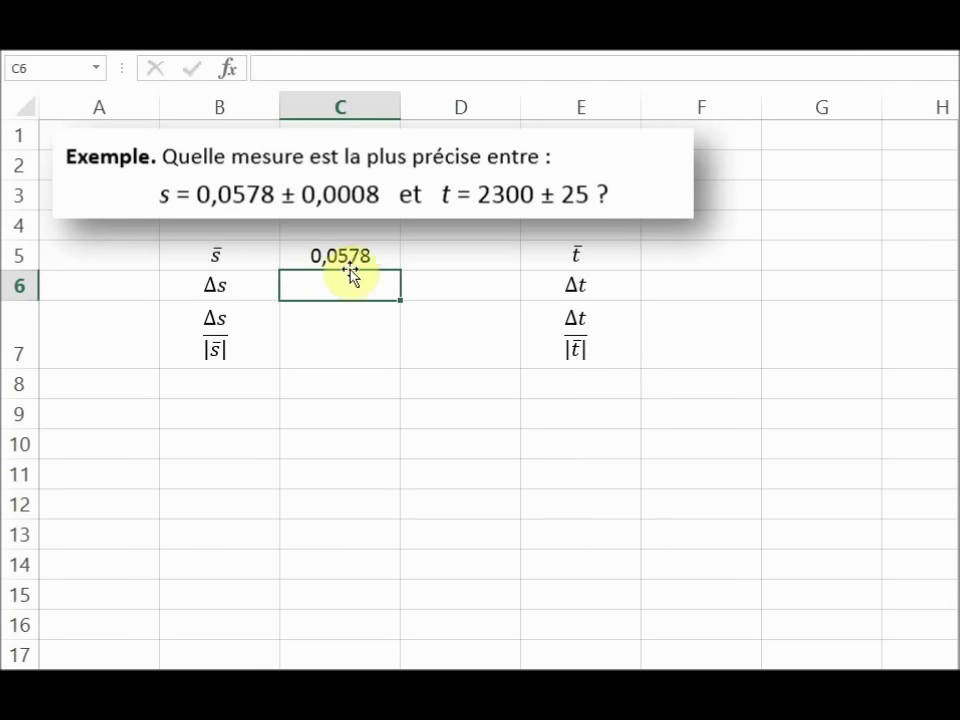
type("0,00")
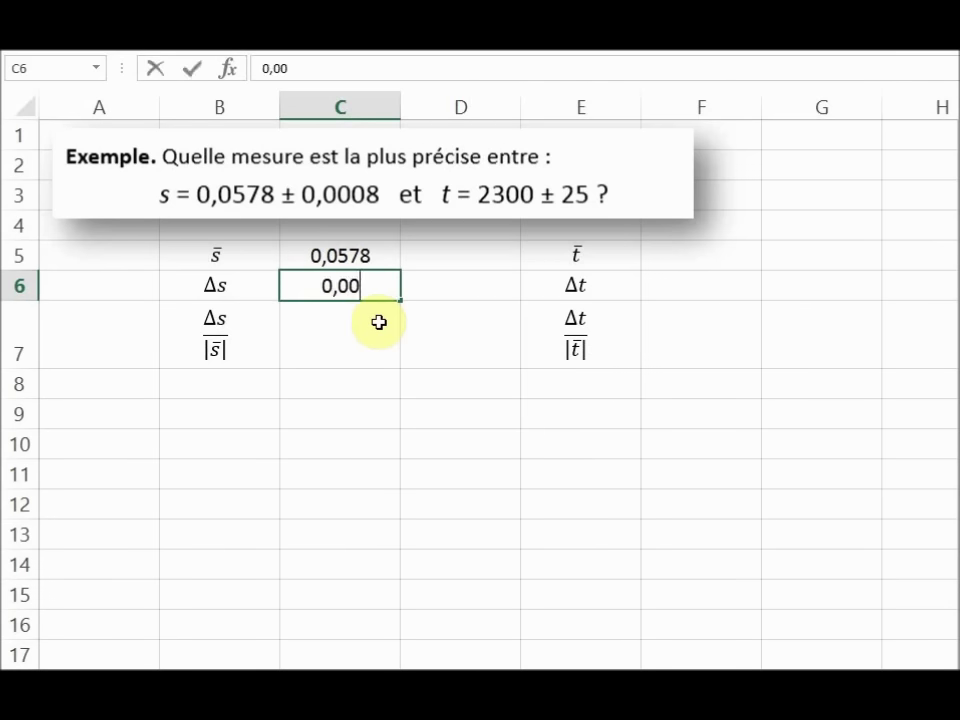
type("08")
key("Return")
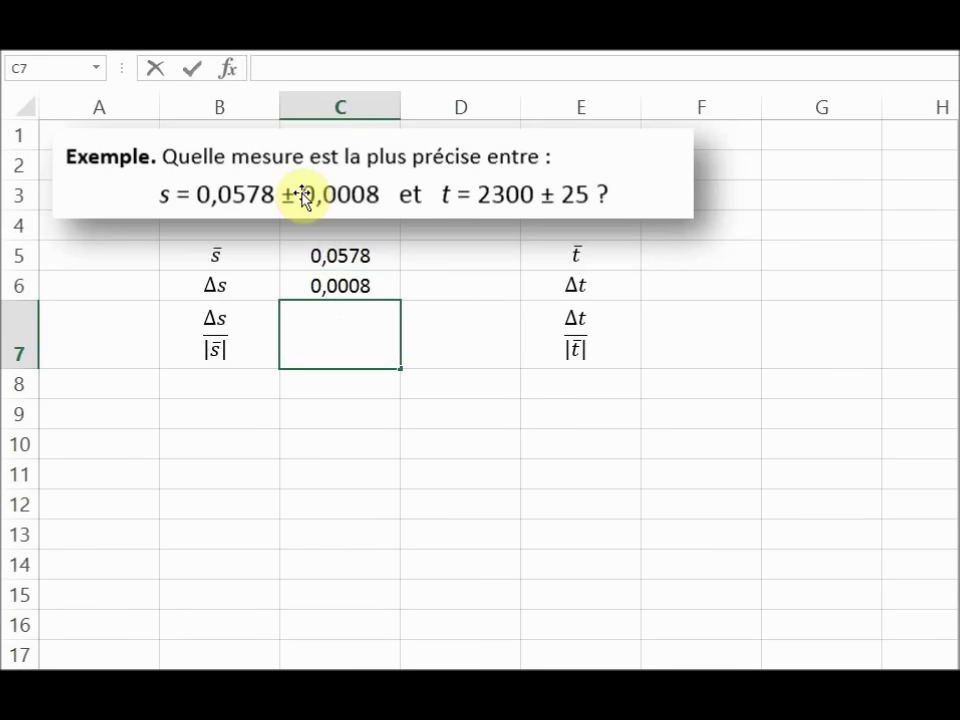
Enter =C6/ABS(C5) in C7 for the relative uncertainty of s, 0,01384083.
type("=")
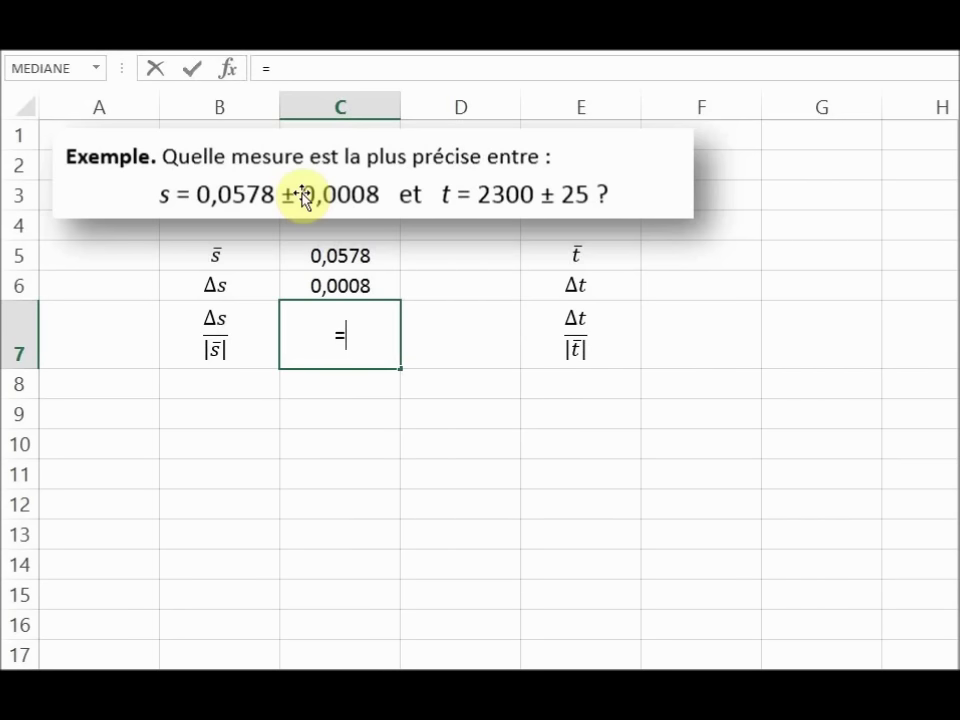
left_click(340, 286)
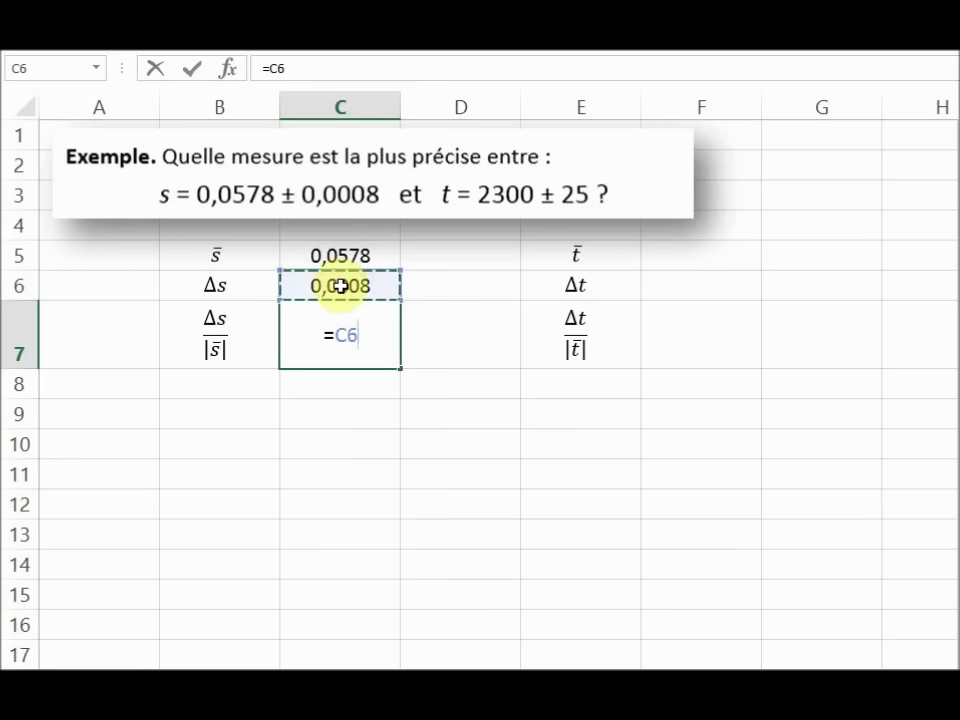
type("/ABS(")
left_click(328, 259)
type(")")
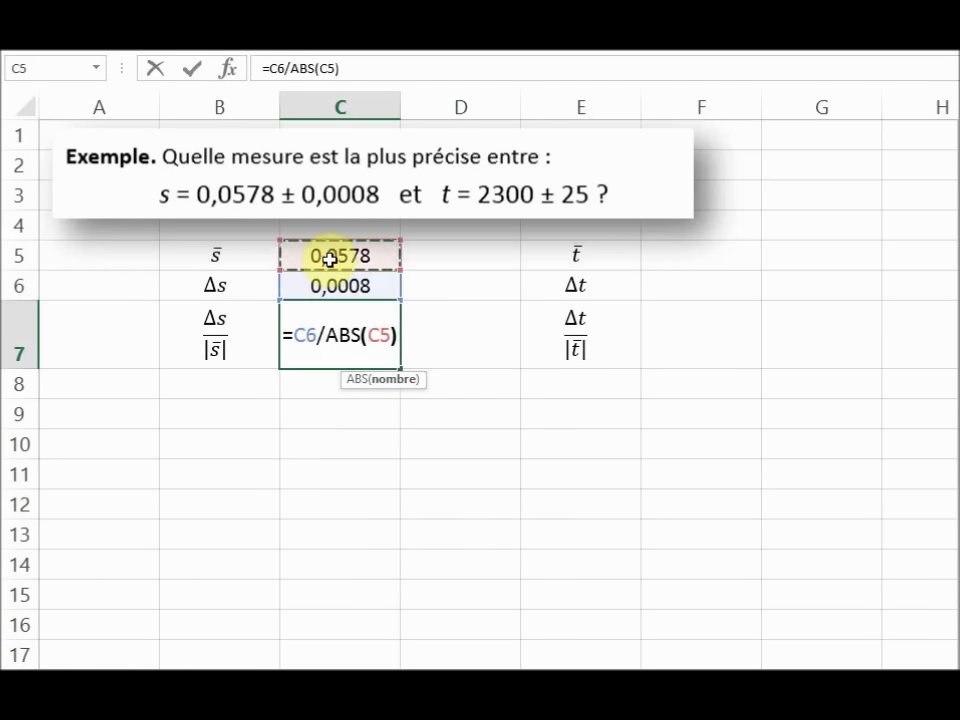
key("Return")
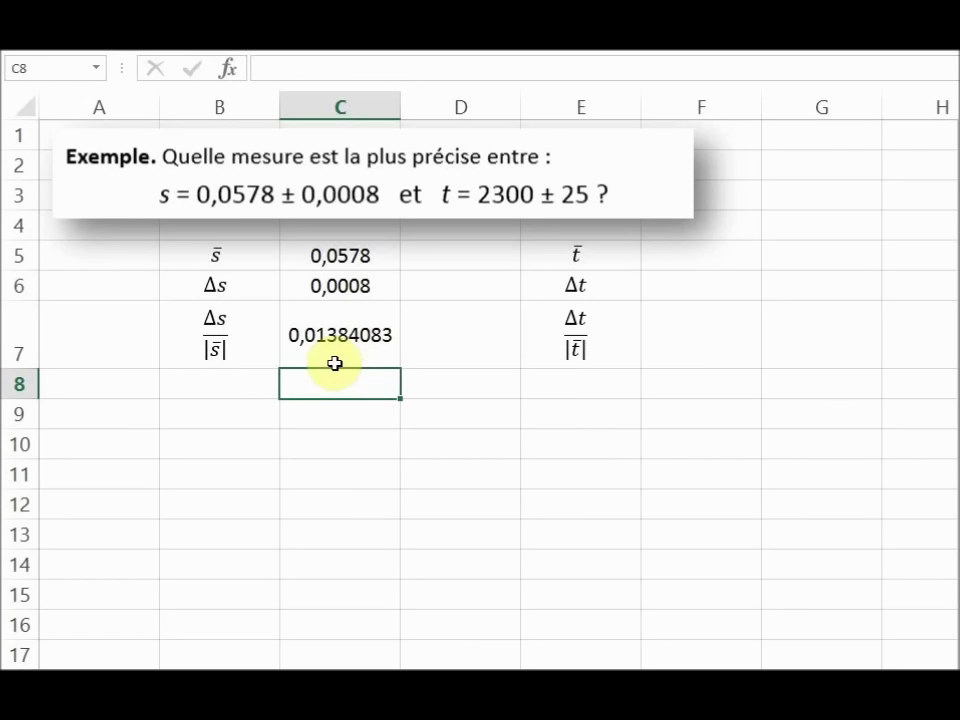
Enter t's best estimate 2300 in F5 and its uncertainty 25 in F6.
left_click(687, 257)
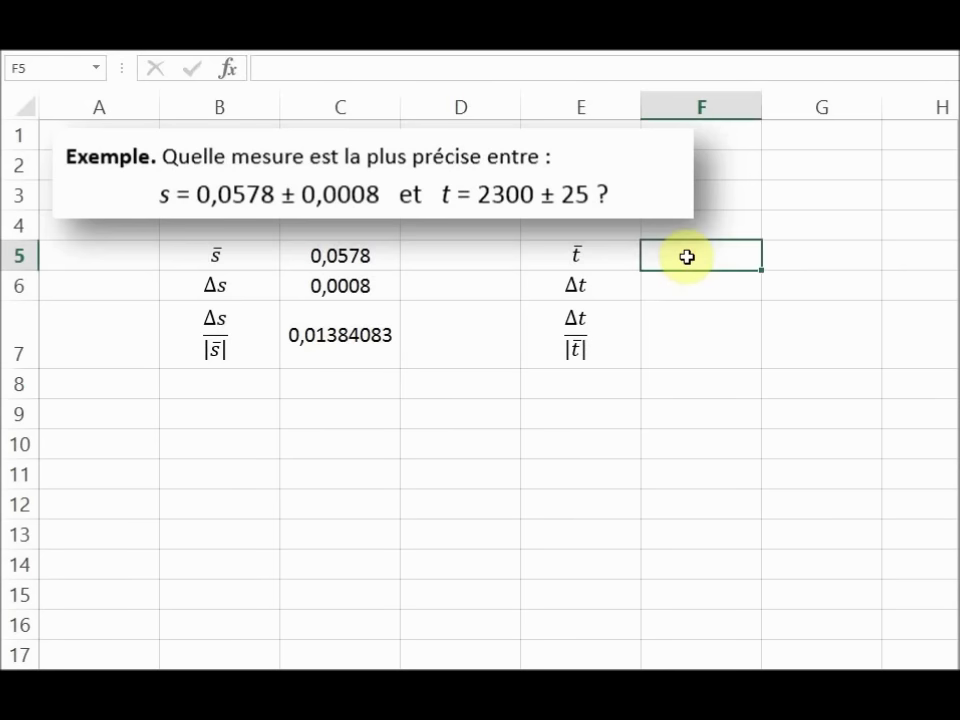
type("23000")
key("BackSpace")
key("Return")
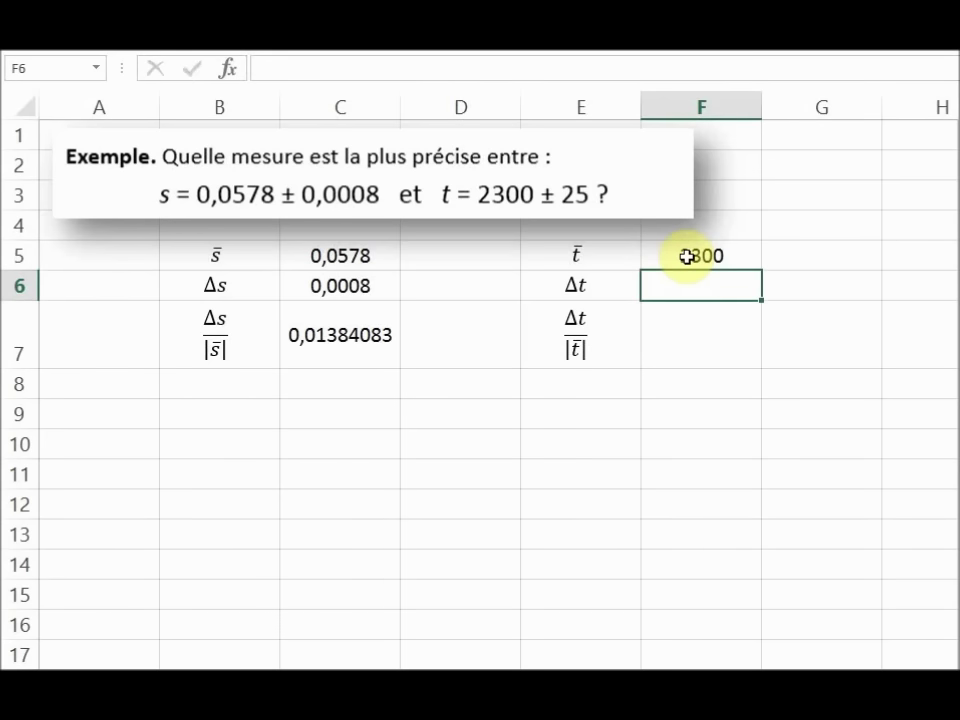
type("25")
key("ctrl+Return")
key("Return")
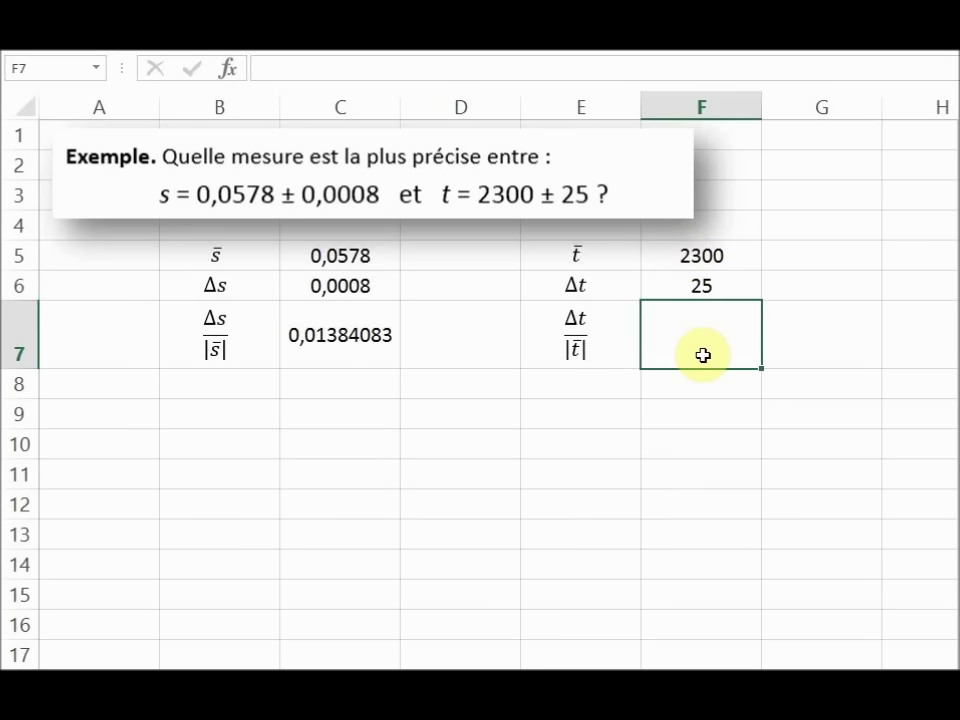
Copy s's relative-uncertainty formula from C7 into F7, giving 0,01086957, and verify its references.
left_click(377, 347)
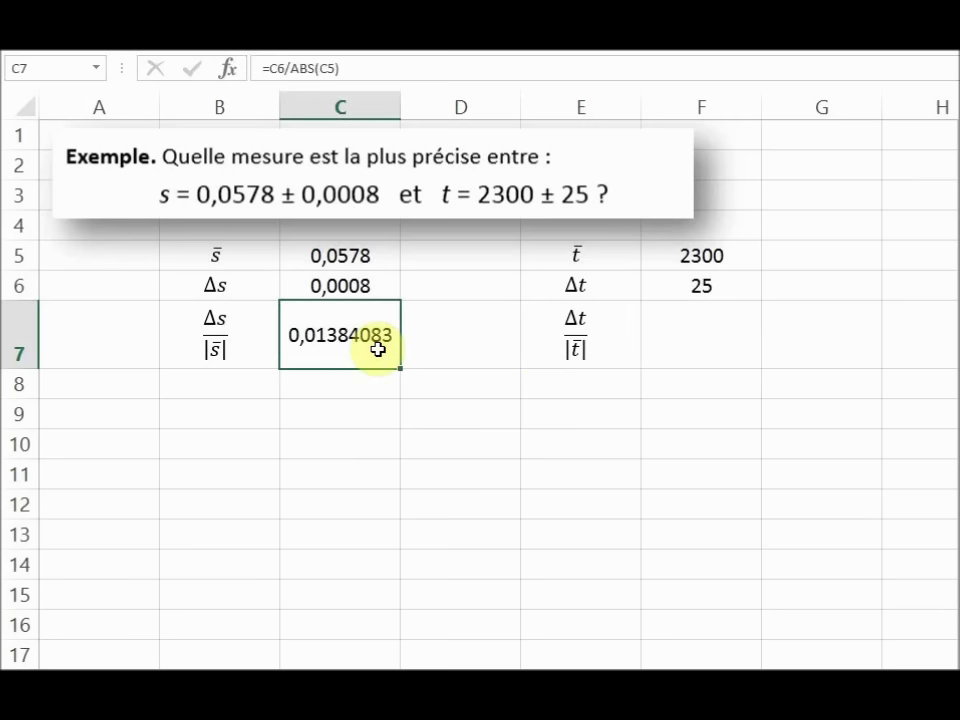
key("ctrl+c")
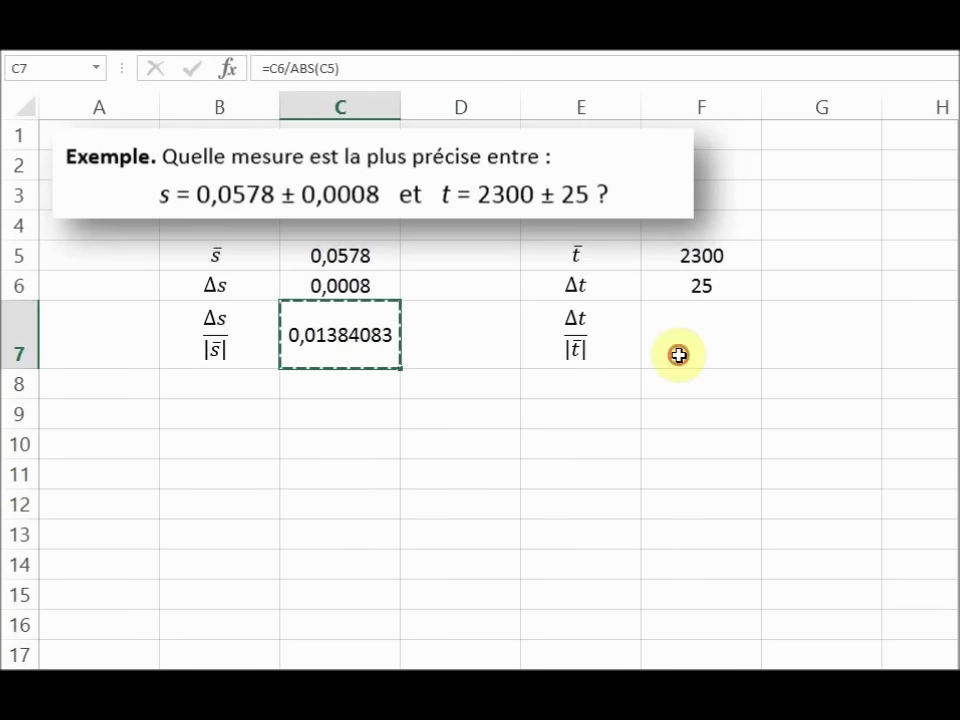
left_click(677, 355)
key("ctrl+v")
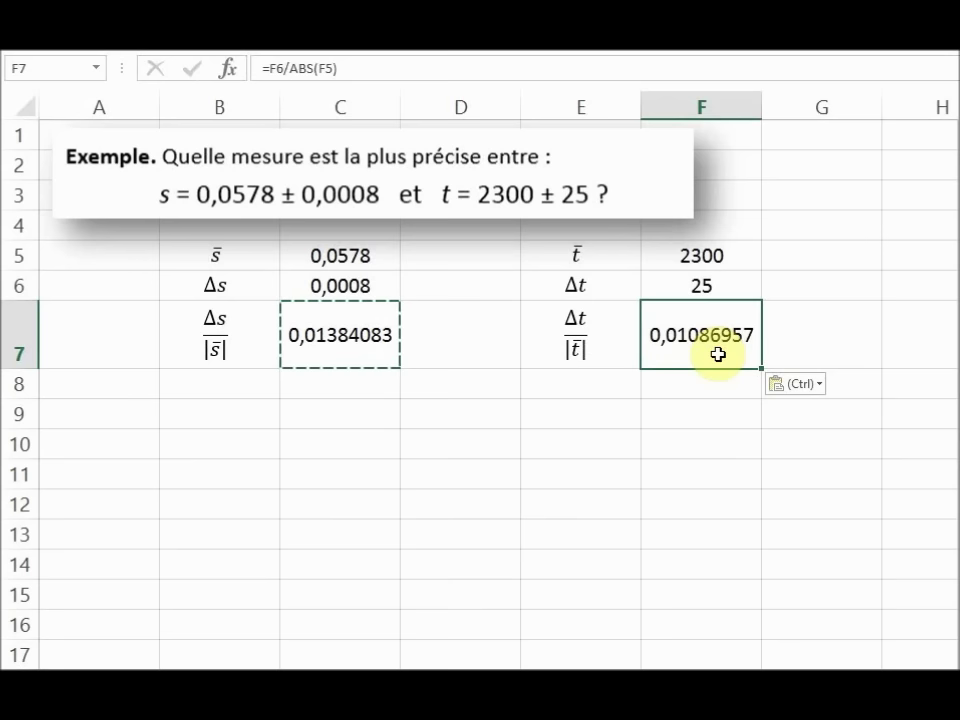
key("Escape")
key("F2")
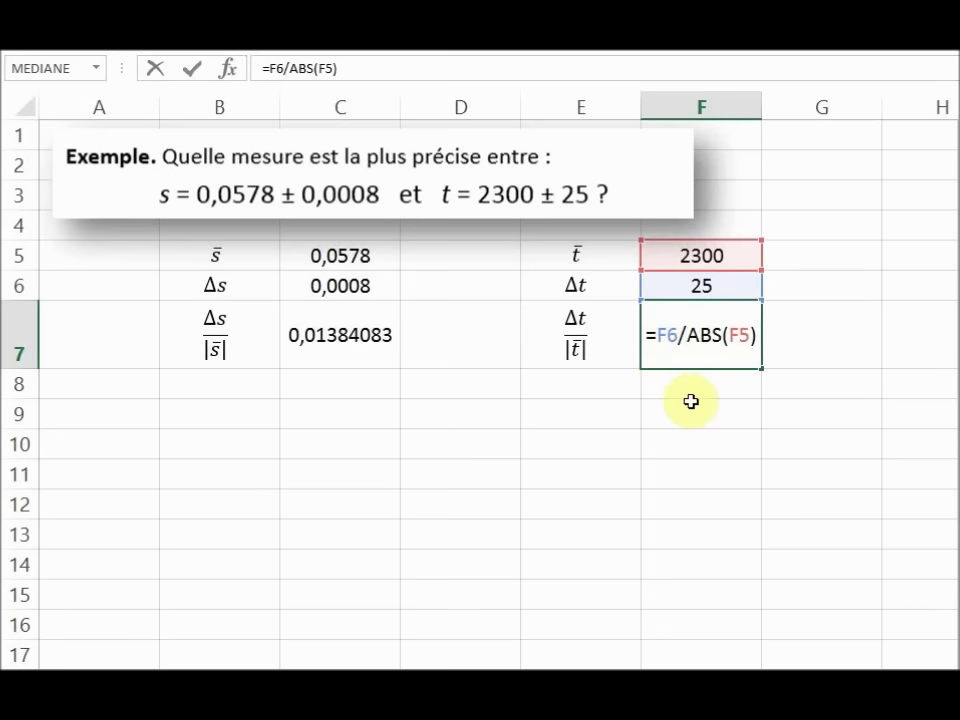
left_click(633, 422)
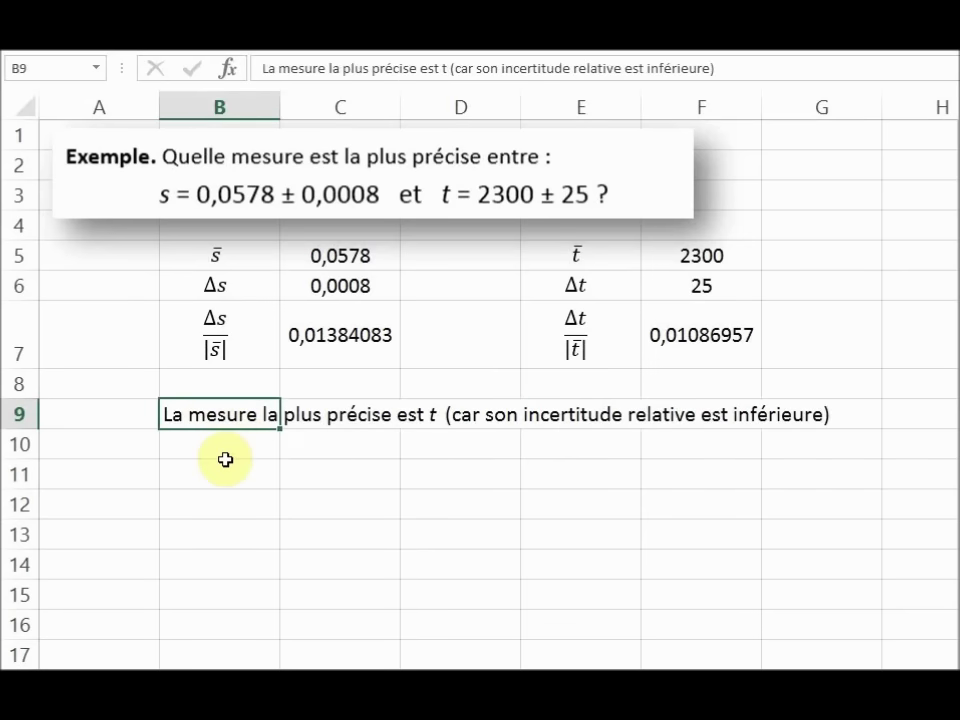
Deselect the conclusion sentence in B9 and go back to the PowerPoint slides.
left_click(240, 452)
left_click(440, 481)
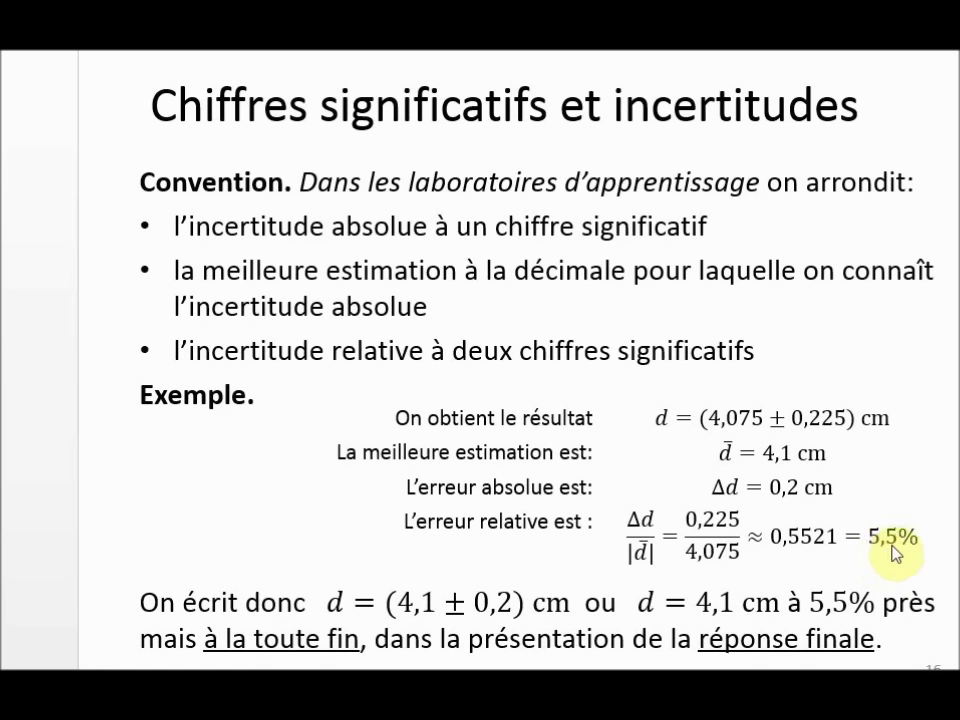
key("Right")
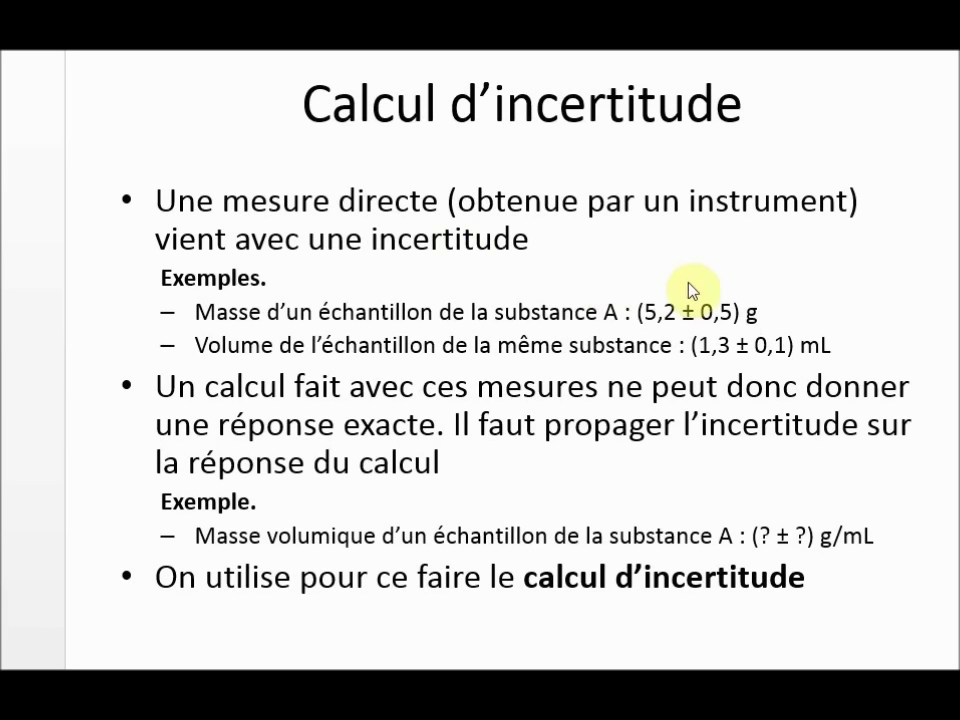
left_click(754, 476)
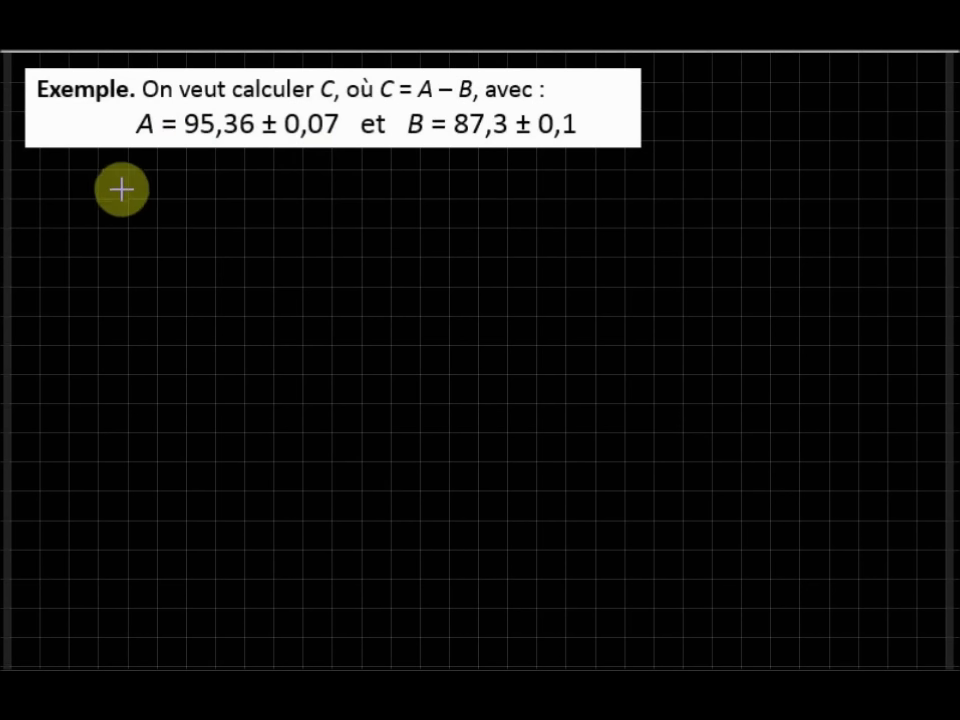
Begin handwriting Ā = 95,36 below the C = A − B example.
mouse_move(104, 227)
left_mouse_down()
mouse_move(128, 190)
mouse_move(134, 225)
mouse_move(130, 208)
mouse_move(160, 179)
mouse_move(181, 199)
left_mouse_up()
Finish writing Ā = 95,36 with ΔA = 0,07, then B̄ = 87,3 below it.
mouse_move(164, 211)
left_mouse_down()
mouse_move(231, 232)
mouse_move(246, 230)
mouse_move(268, 199)
mouse_move(273, 222)
mouse_move(258, 237)
mouse_move(294, 219)
mouse_move(283, 230)
mouse_move(320, 222)
mouse_move(304, 219)
left_mouse_up()
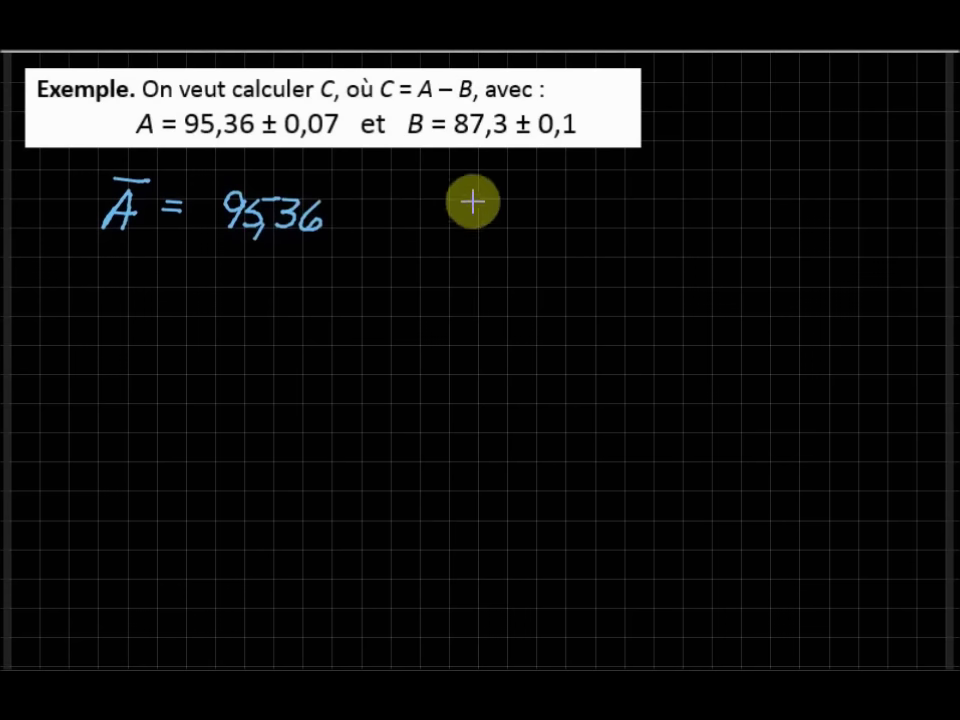
mouse_move(462, 200)
left_mouse_down()
mouse_move(476, 225)
mouse_move(503, 196)
mouse_move(509, 227)
mouse_move(502, 211)
mouse_move(548, 204)
mouse_move(549, 216)
mouse_move(592, 205)
mouse_move(598, 233)
mouse_move(645, 199)
mouse_move(647, 221)
mouse_move(670, 213)
mouse_move(658, 226)
left_mouse_up()
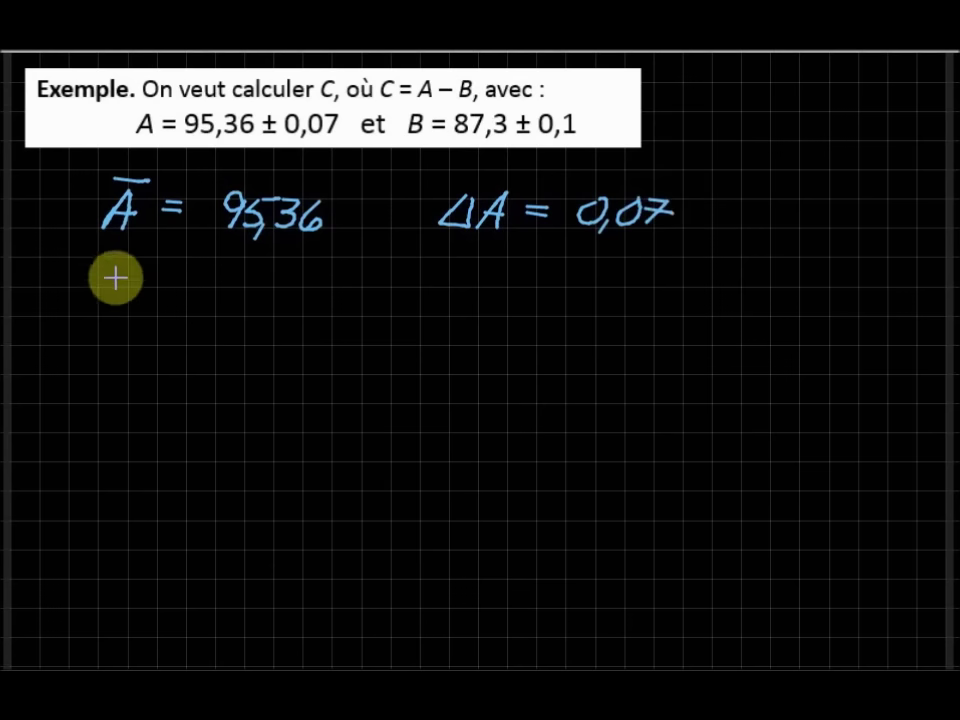
mouse_move(110, 287)
left_mouse_down()
mouse_move(107, 311)
mouse_move(122, 296)
mouse_move(106, 312)
mouse_move(146, 276)
mouse_move(189, 283)
left_mouse_up()
left_click_drag(168, 298, 190, 297)
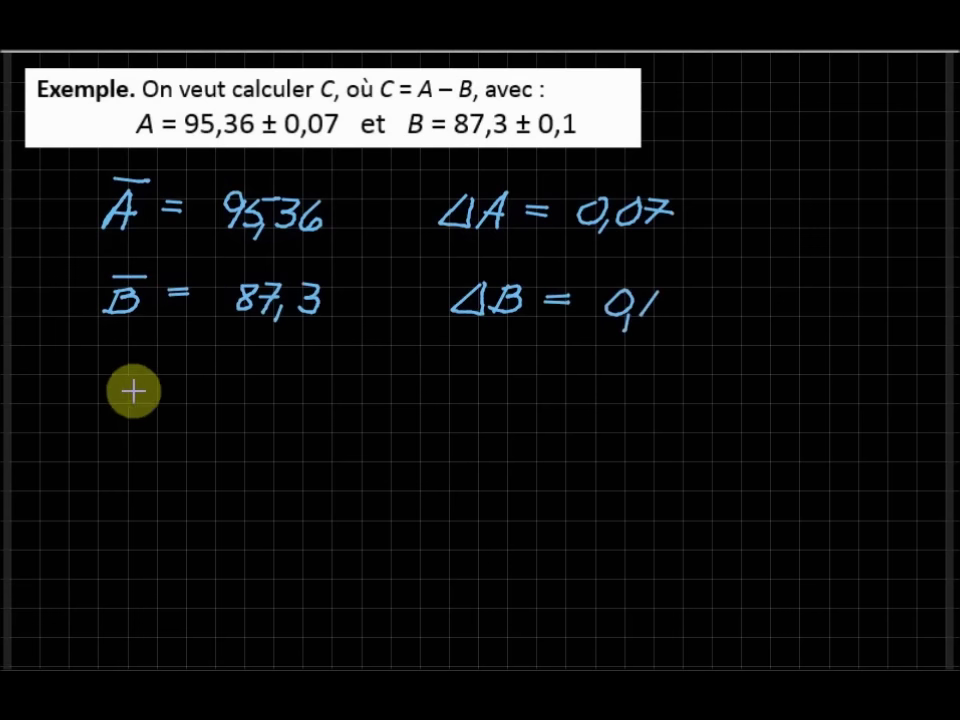
Write C̄ = 95,36 − 87,3 = 8,06 and start the ΔC = line beneath.
left_click_drag(142, 378, 144, 395)
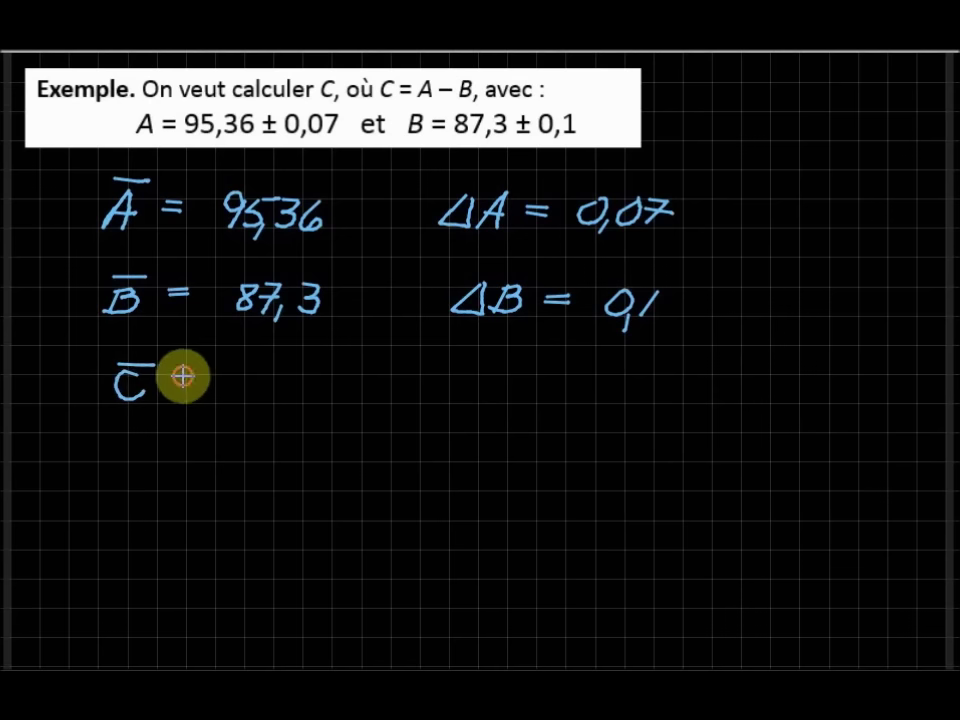
left_click_drag(184, 373, 208, 372)
left_click_drag(184, 385, 209, 384)
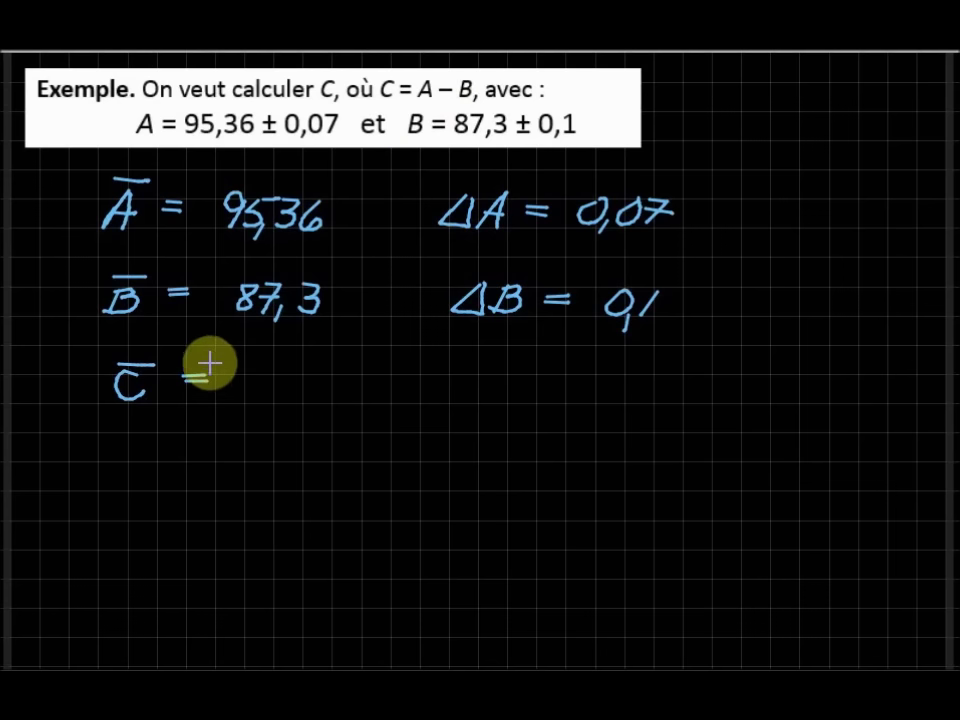
mouse_move(262, 370)
left_mouse_down()
mouse_move(328, 386)
mouse_move(330, 398)
mouse_move(354, 388)
mouse_move(346, 397)
mouse_move(414, 392)
mouse_move(430, 372)
mouse_move(440, 395)
mouse_move(459, 404)
mouse_move(550, 388)
mouse_move(553, 397)
left_mouse_up()
mouse_move(615, 376)
left_mouse_down()
mouse_move(598, 408)
mouse_move(615, 378)
mouse_move(622, 414)
left_mouse_up()
left_click_drag(667, 382, 671, 399)
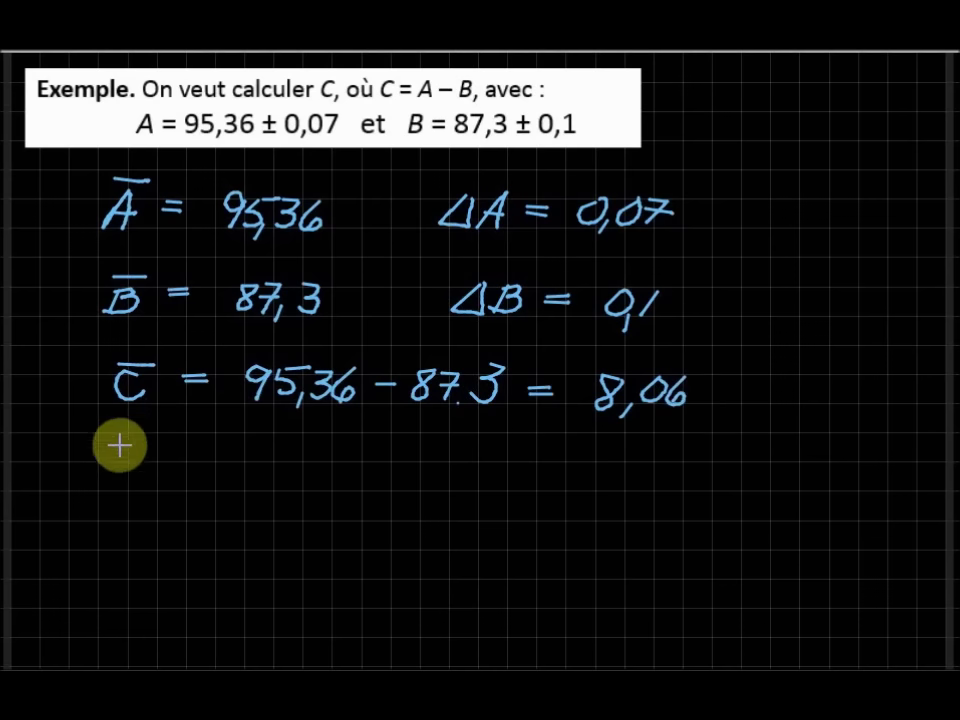
mouse_move(120, 428)
left_mouse_down()
mouse_move(131, 459)
mouse_move(122, 428)
mouse_move(158, 460)
left_mouse_up()
mouse_move(209, 437)
left_mouse_down()
mouse_move(232, 436)
mouse_move(234, 446)
left_mouse_up()
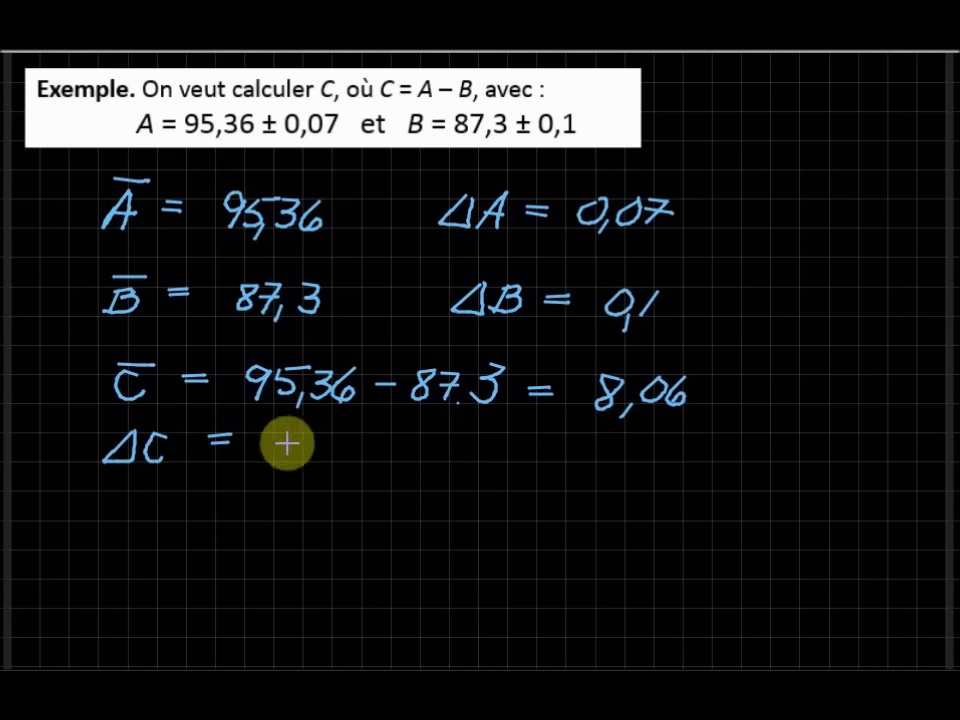
Write ΔC = 0,07 + 0,1 = 0,17.
mouse_move(287, 438)
left_mouse_down()
mouse_move(300, 466)
mouse_move(322, 439)
mouse_move(353, 442)
mouse_move(343, 465)
left_mouse_up()
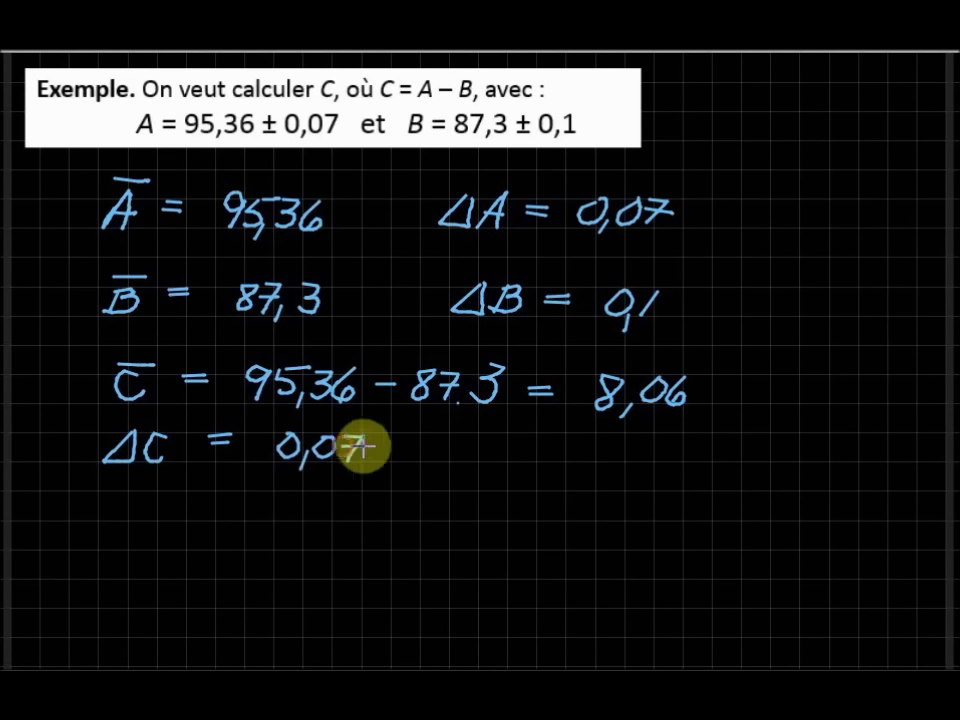
mouse_move(398, 434)
left_mouse_down()
mouse_move(396, 462)
mouse_move(415, 447)
mouse_move(465, 456)
mouse_move(462, 470)
mouse_move(550, 440)
left_mouse_up()
left_click_drag(529, 453, 550, 453)
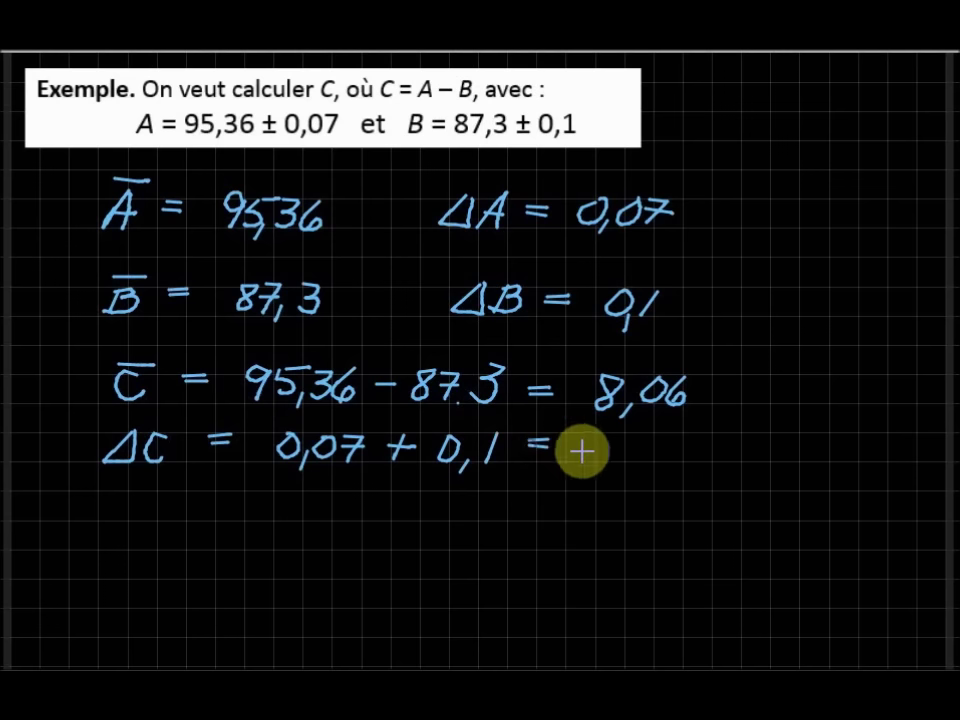
left_click_drag(612, 440, 621, 458)
mouse_move(652, 438)
left_mouse_down()
mouse_move(643, 466)
mouse_move(667, 466)
mouse_move(667, 452)
left_mouse_up()
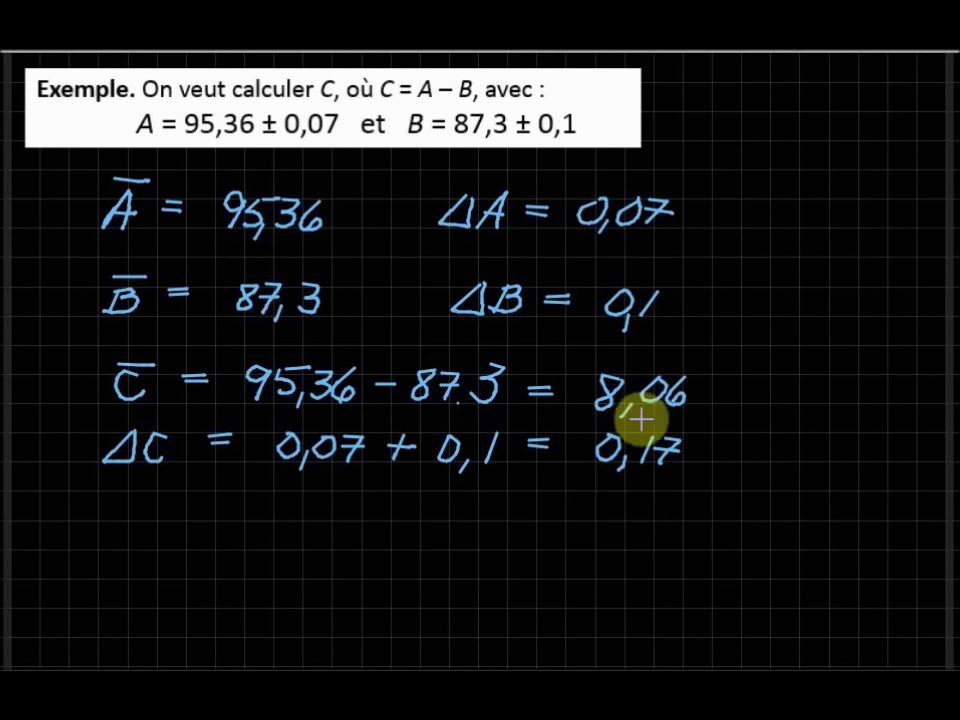
Write the final answer line 'Rép. : C = 8,1 ± 0,1' underneath.
mouse_move(115, 510)
left_mouse_down()
mouse_move(107, 550)
mouse_move(135, 546)
mouse_move(143, 531)
mouse_move(152, 545)
mouse_move(168, 512)
mouse_move(167, 540)
mouse_move(190, 545)
left_mouse_up()
left_click(192, 545)
left_click(229, 524)
left_click(229, 545)
mouse_move(305, 522)
left_mouse_down()
mouse_move(303, 546)
mouse_move(358, 521)
mouse_move(358, 537)
left_mouse_up()
mouse_move(425, 518)
left_mouse_down()
mouse_move(399, 542)
mouse_move(425, 517)
mouse_move(427, 551)
mouse_move(511, 529)
mouse_move(497, 538)
mouse_move(513, 542)
left_mouse_up()
left_click_drag(565, 518, 572, 558)
left_click_drag(603, 515, 607, 550)
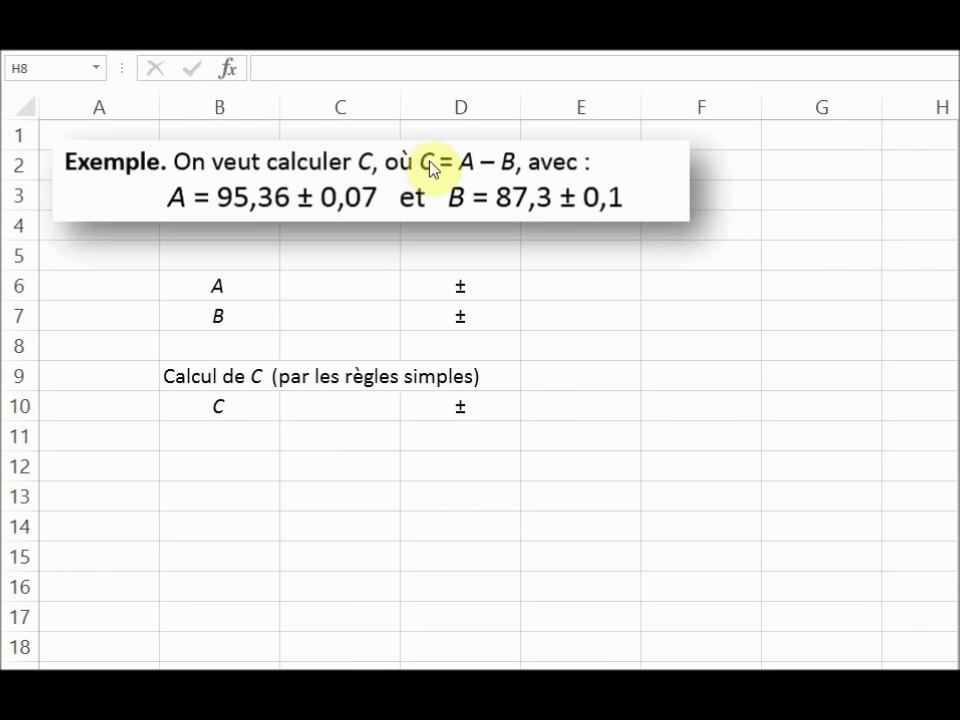
Enter A = 95,36 ± 0,07 in C6/E6 and B = 87,3 ± 0,1 in C7/E7.
left_click(328, 280)
type("95,36")
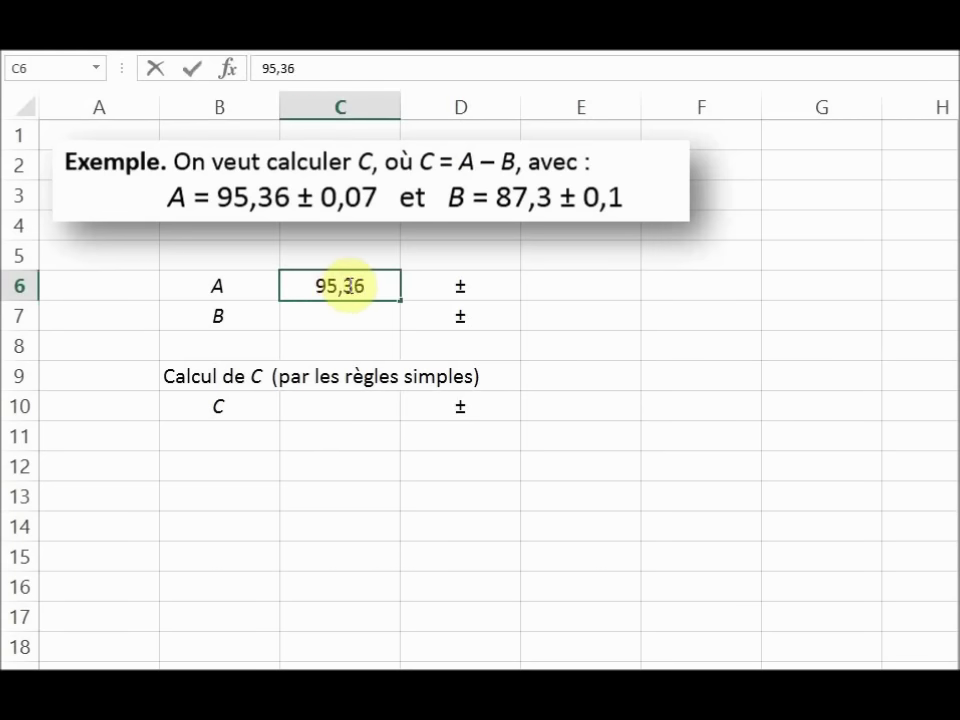
key("Right")
key("Right")
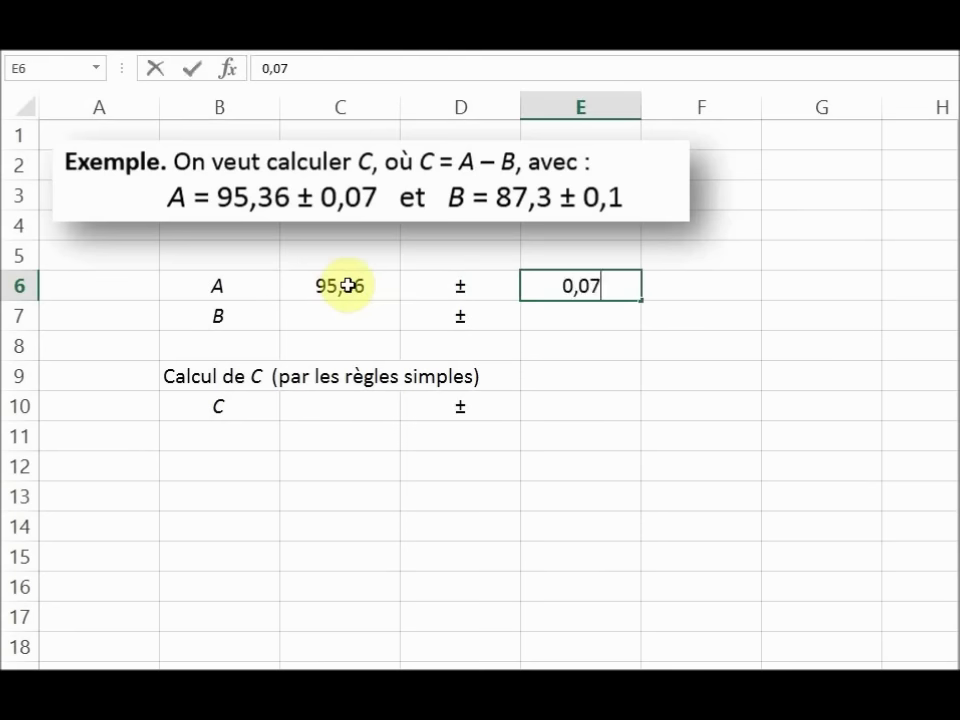
left_click(355, 285)
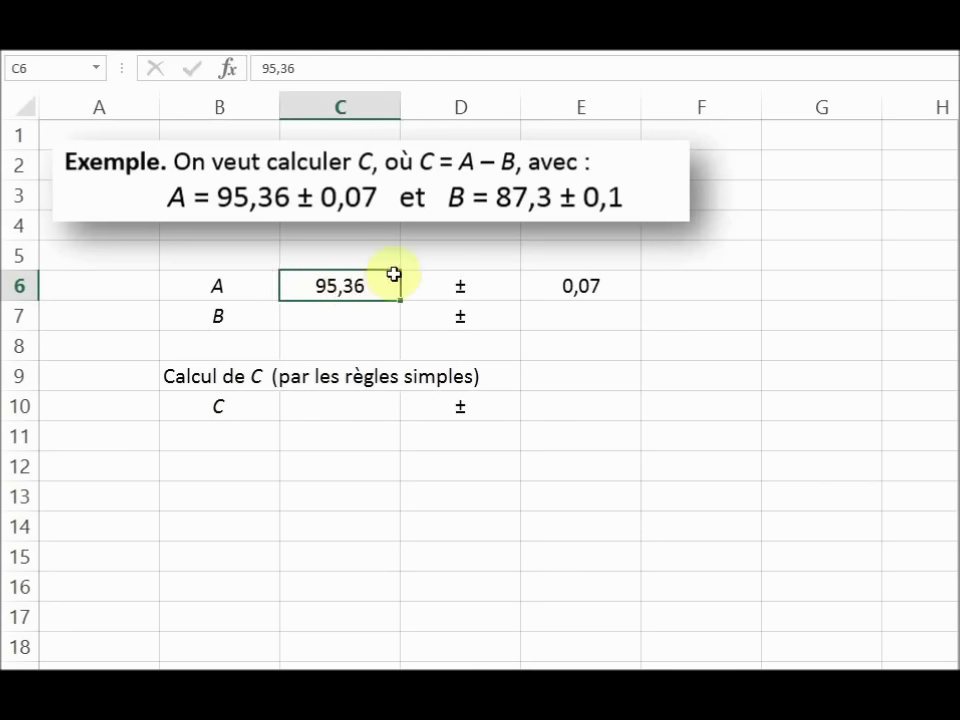
left_click(579, 281)
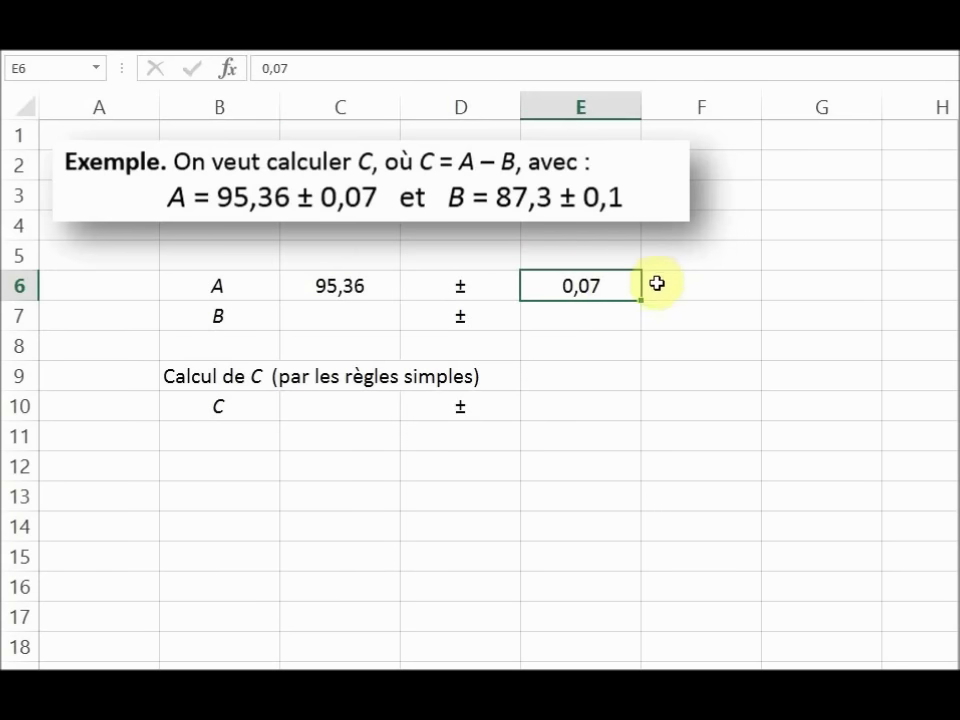
left_click(374, 325)
type("87,3")
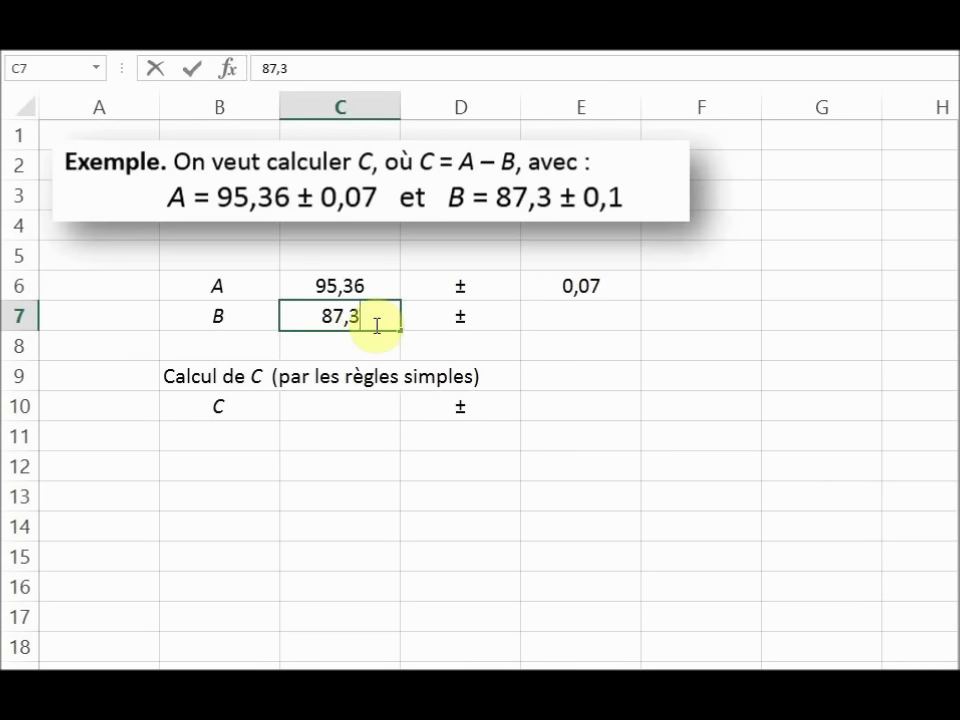
key("Right")
key("Right")
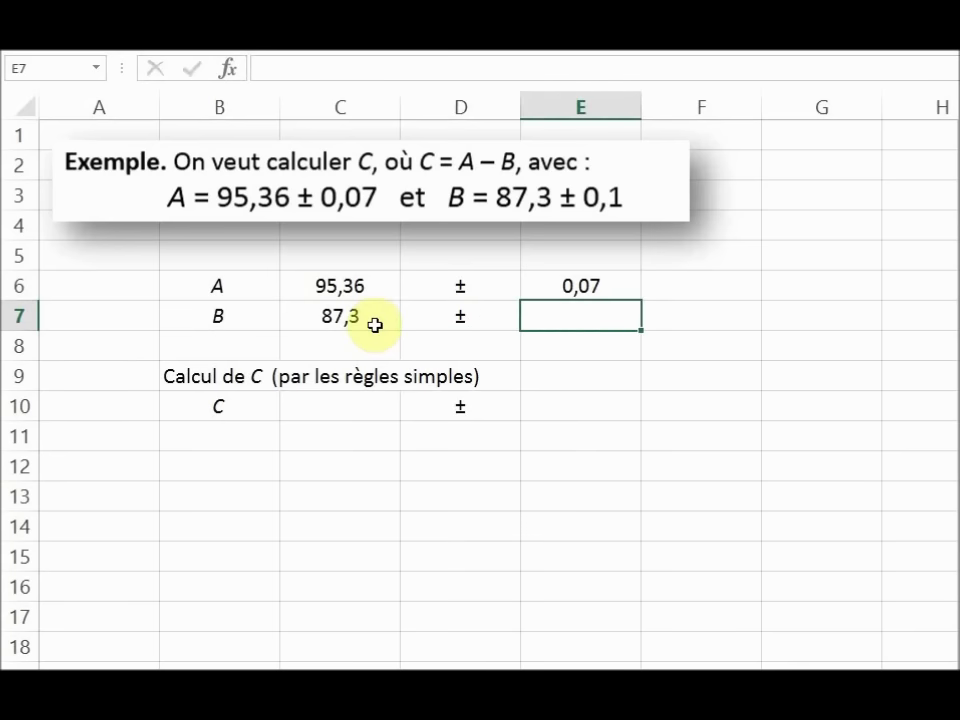
key("Return")
key("Right")
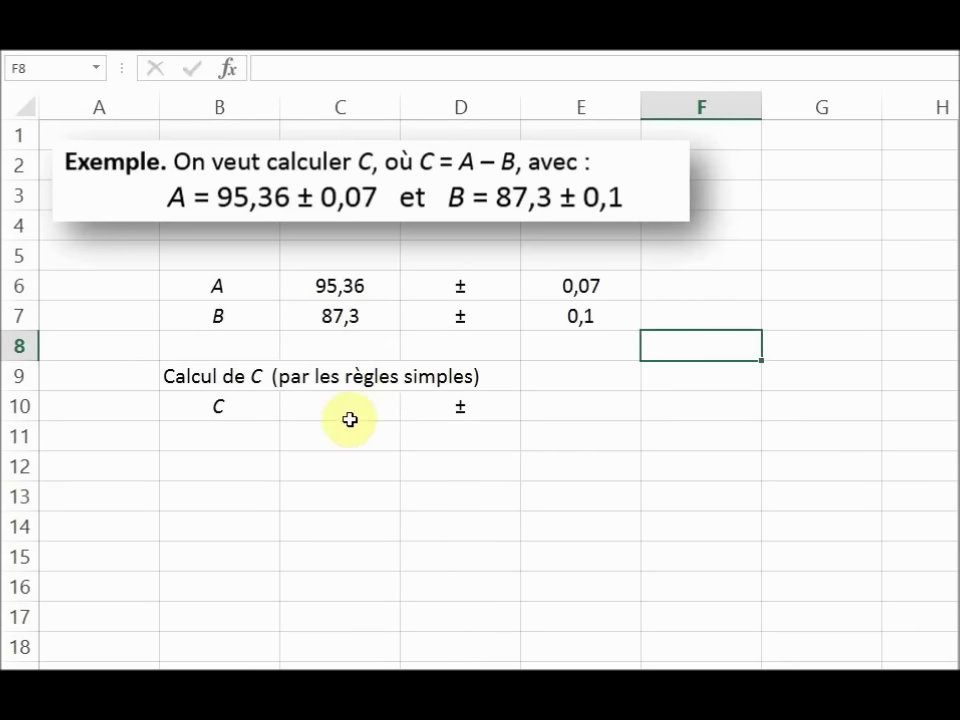
left_click(335, 409)
type("=")
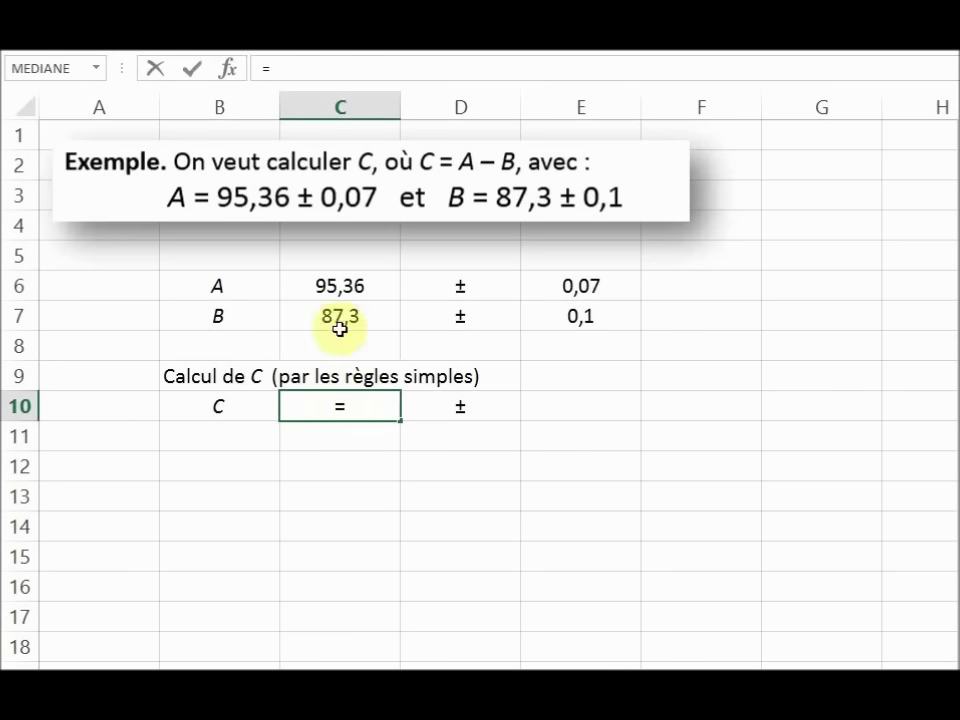
Enter =C6-C7 in C10 to get C = 8,06.
left_click(340, 281)
type("-")
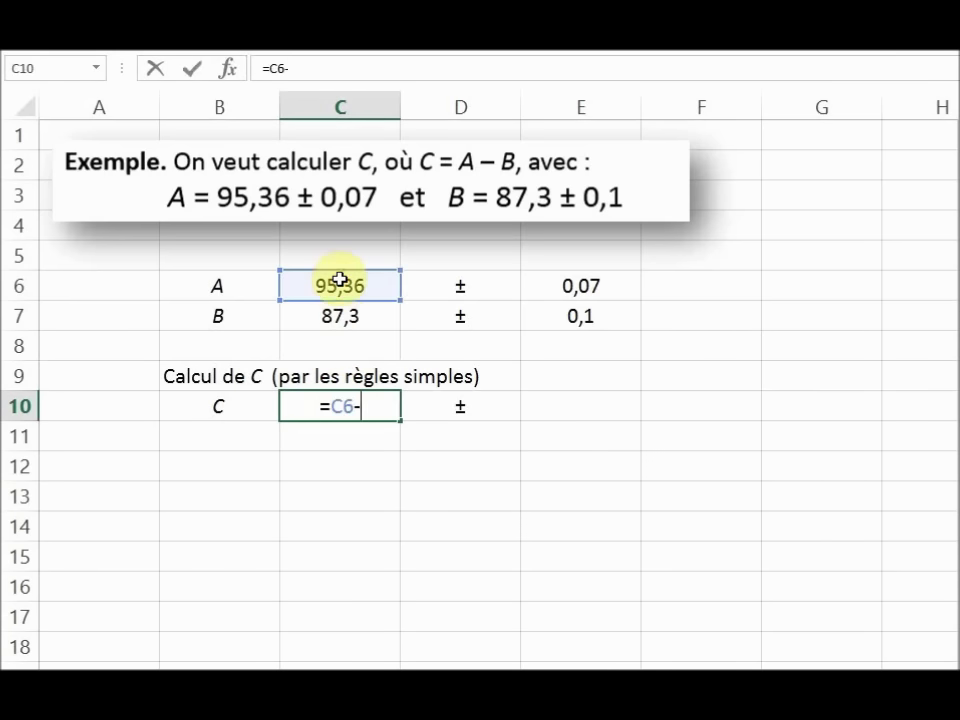
left_click(351, 319)
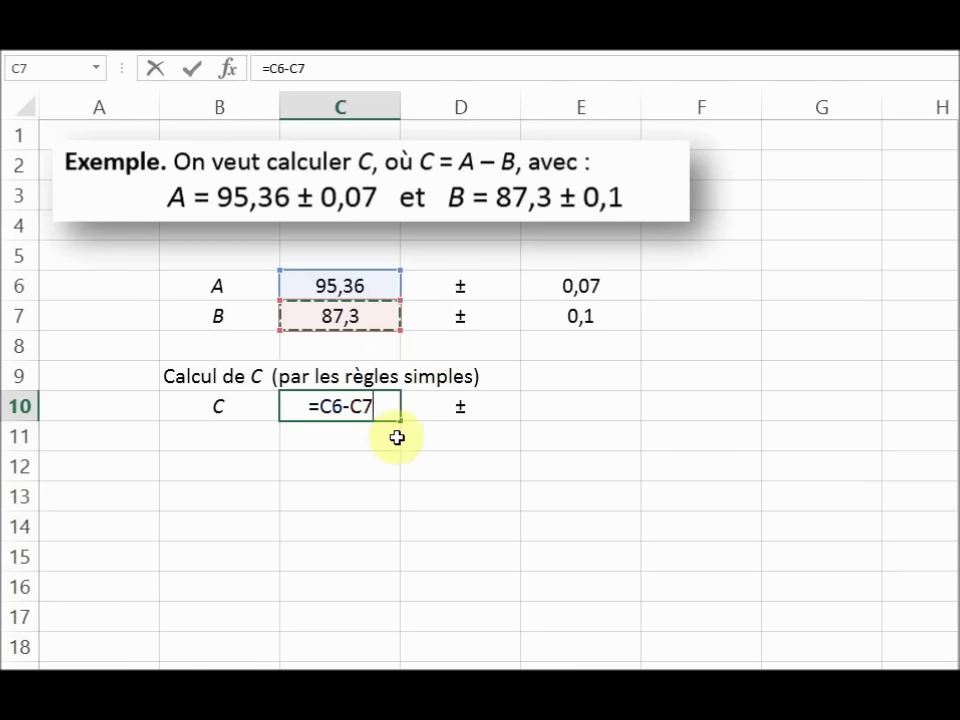
key("Return")
Enter =E6+E7 in E10 for ΔC = 0,17 and check both formulas.
left_click(563, 407)
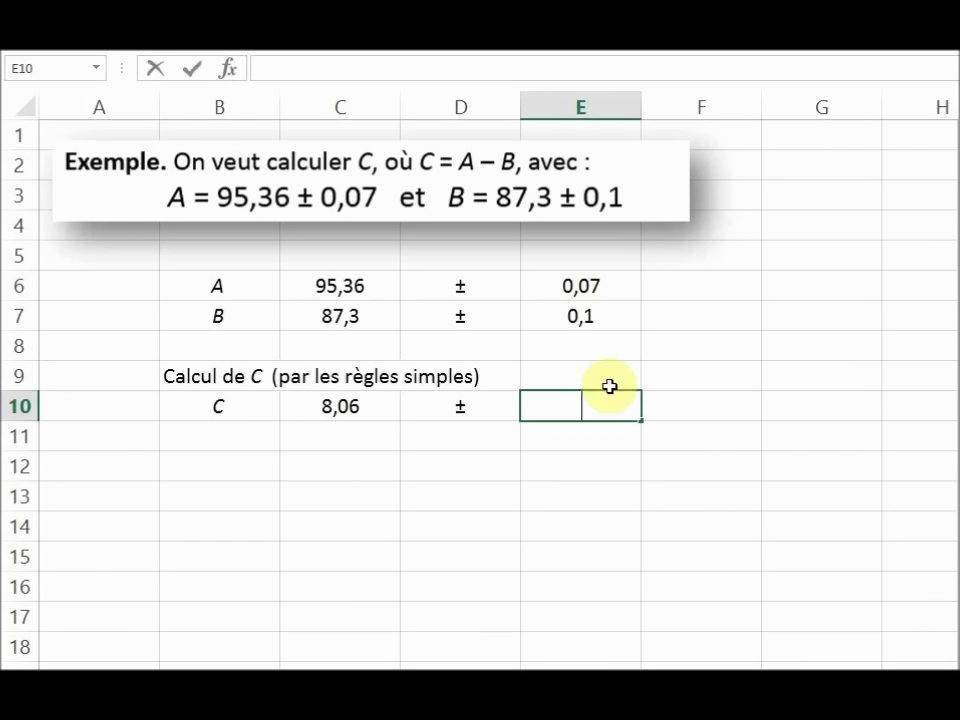
type("=")
left_click(591, 287)
type("+")
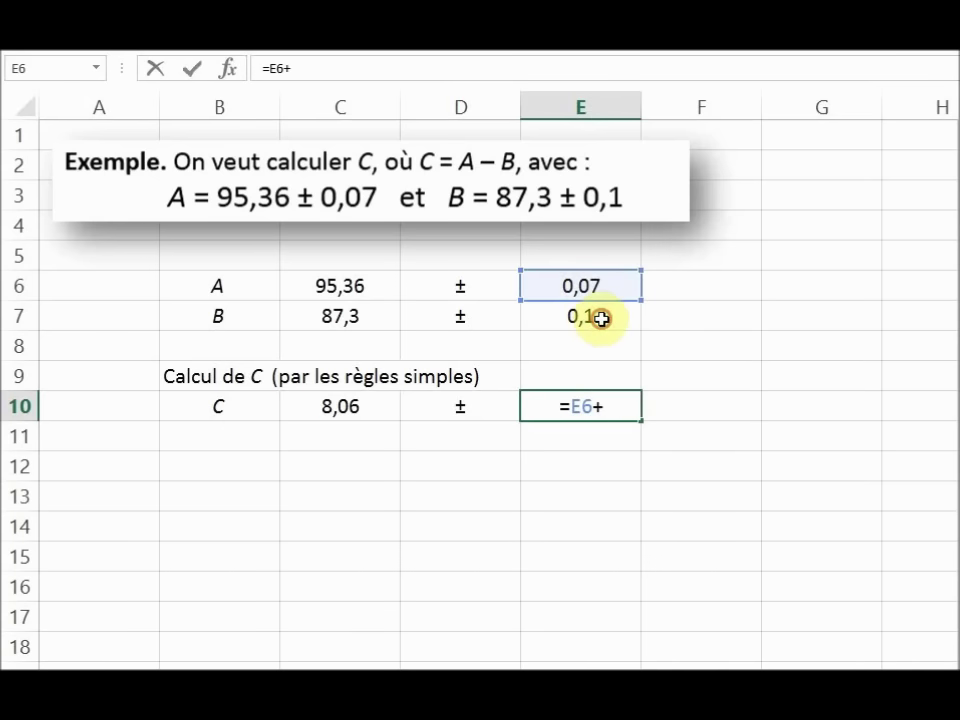
left_click(601, 318)
key("Return")
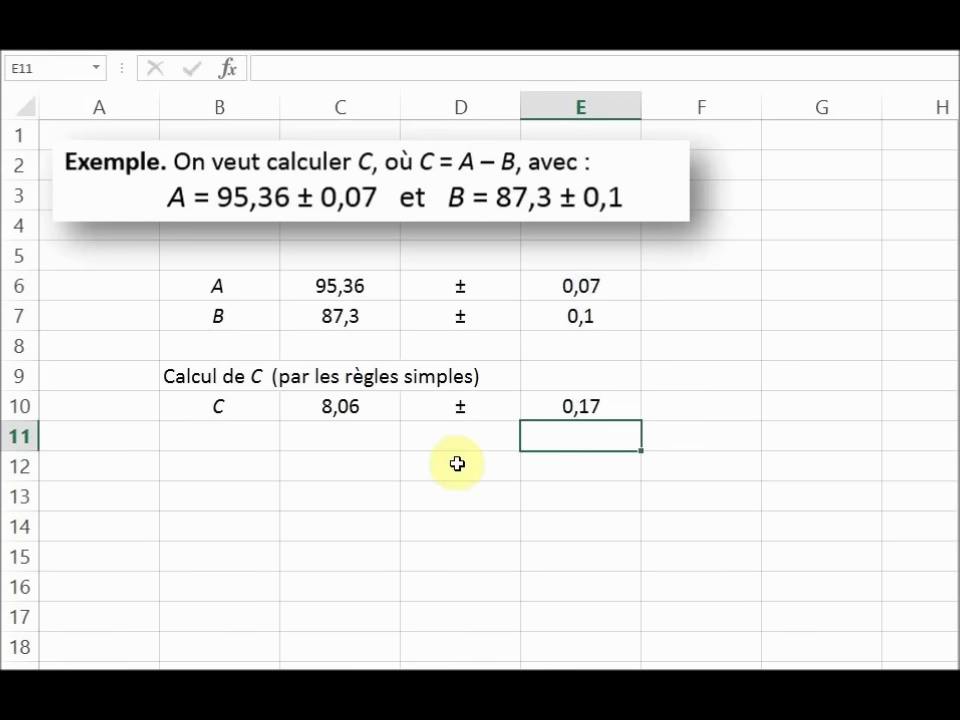
left_click(376, 410)
left_click(616, 409)
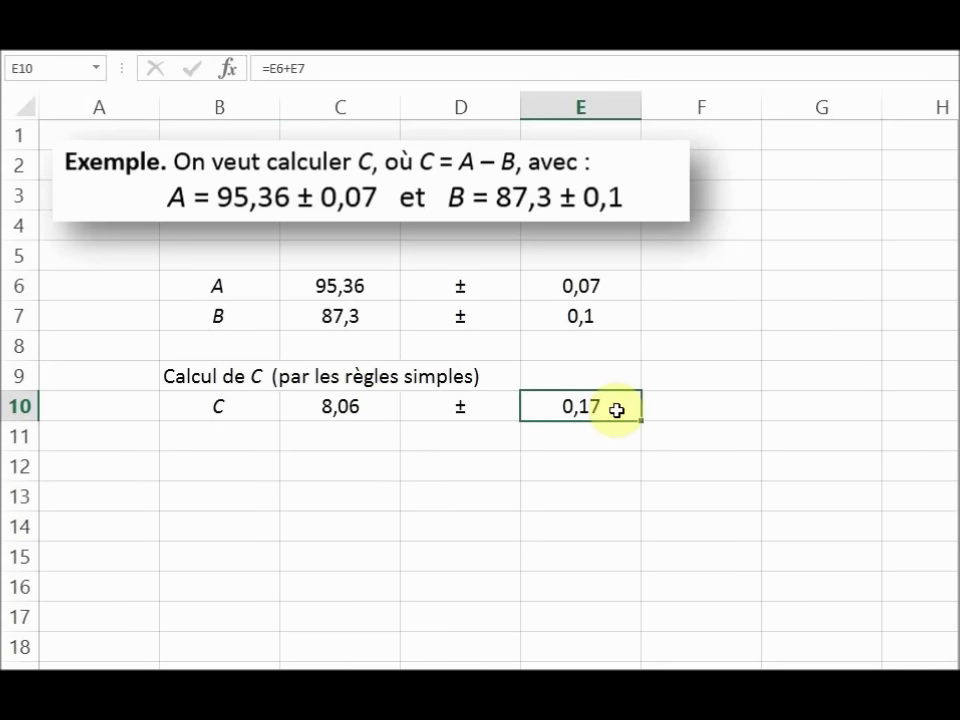
Format E10 as Number with one decimal place, showing 0,2.
right_click(616, 409)
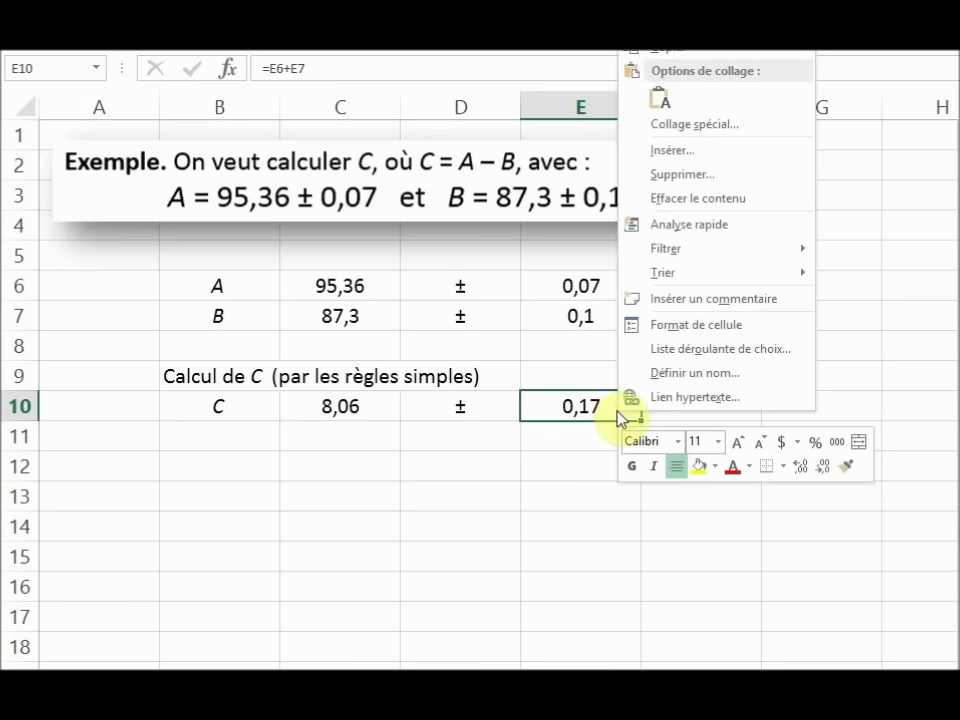
left_click(660, 328)
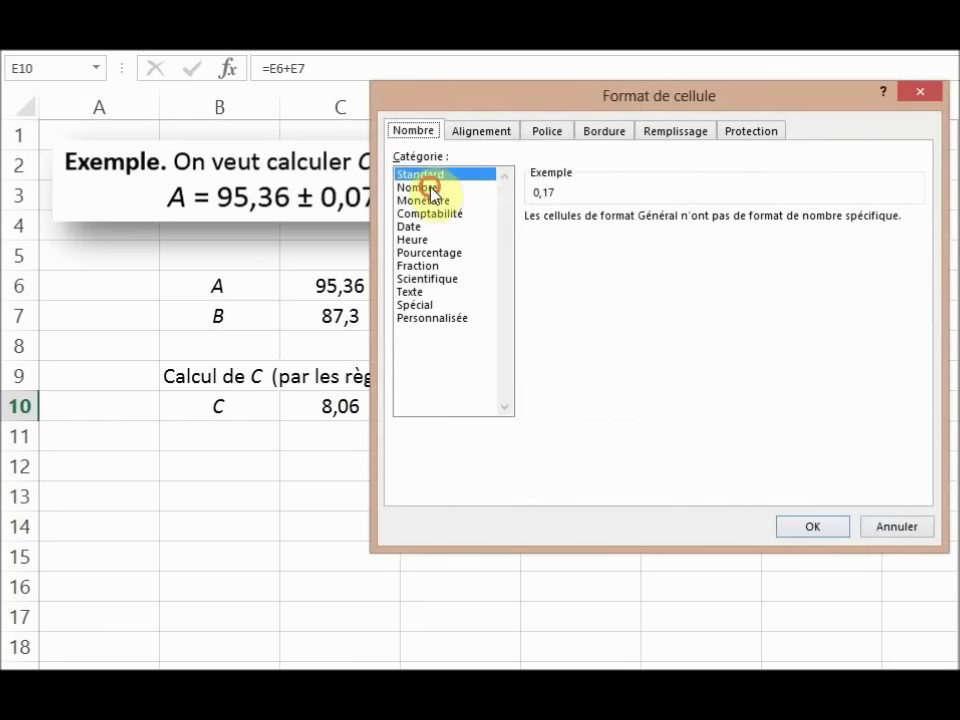
left_click(426, 187)
left_click(698, 224)
left_click(816, 527)
Format C10 as Number with one decimal place, showing 8,1.
left_click(343, 406)
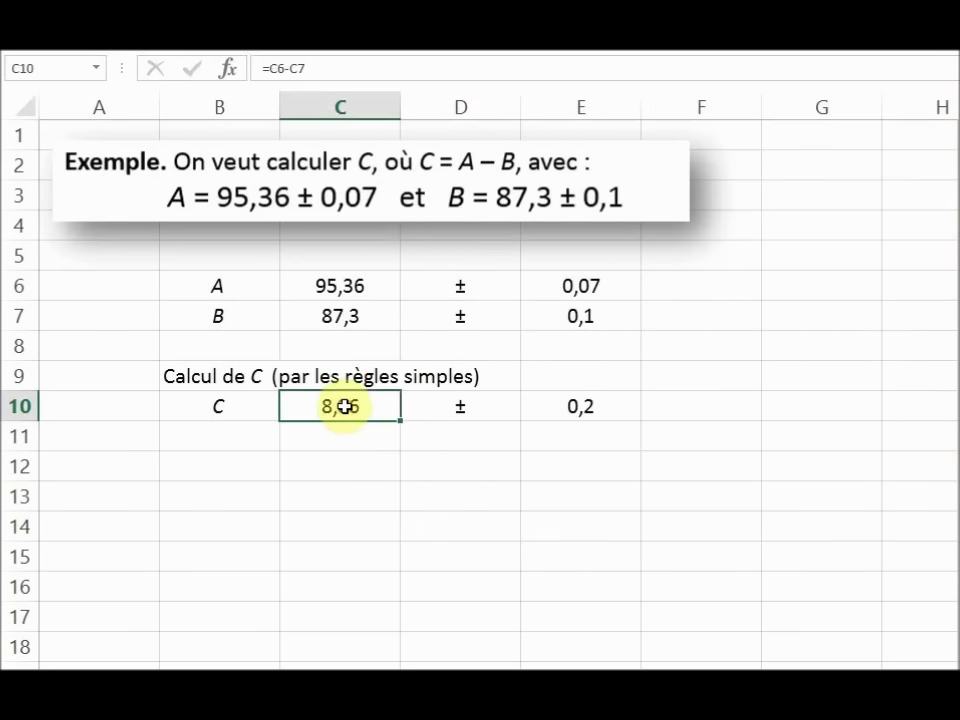
right_click(343, 406)
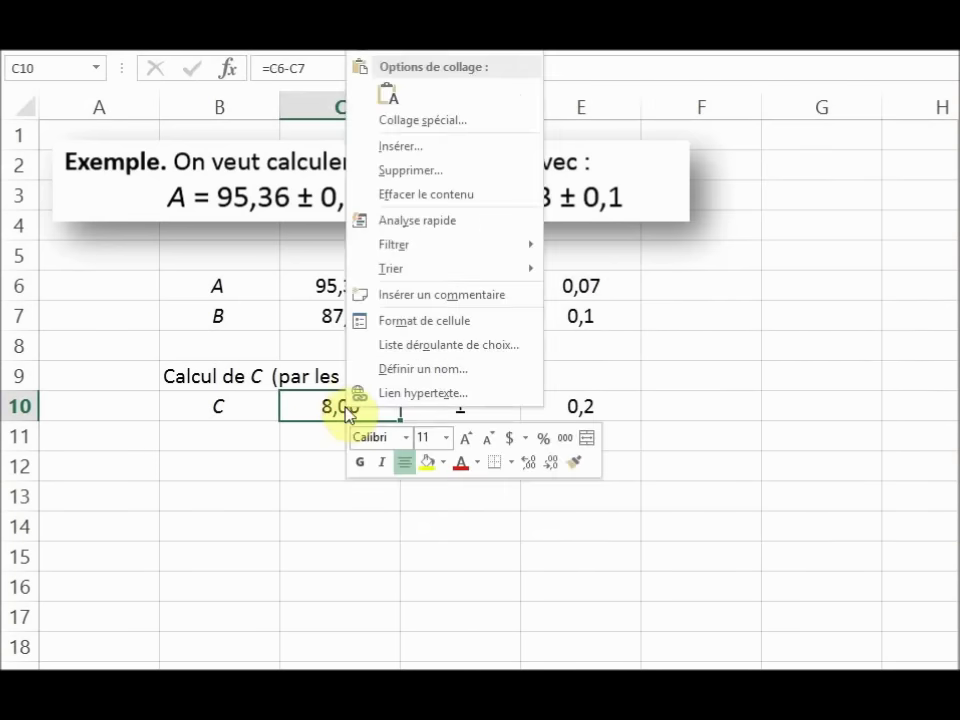
left_click(409, 321)
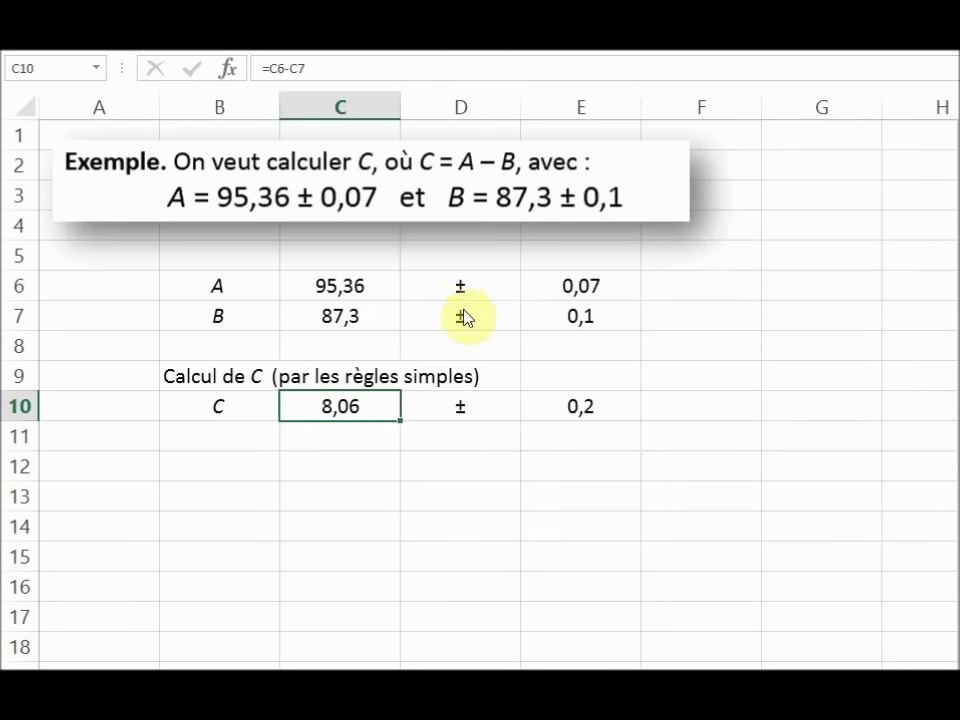
left_click(165, 175)
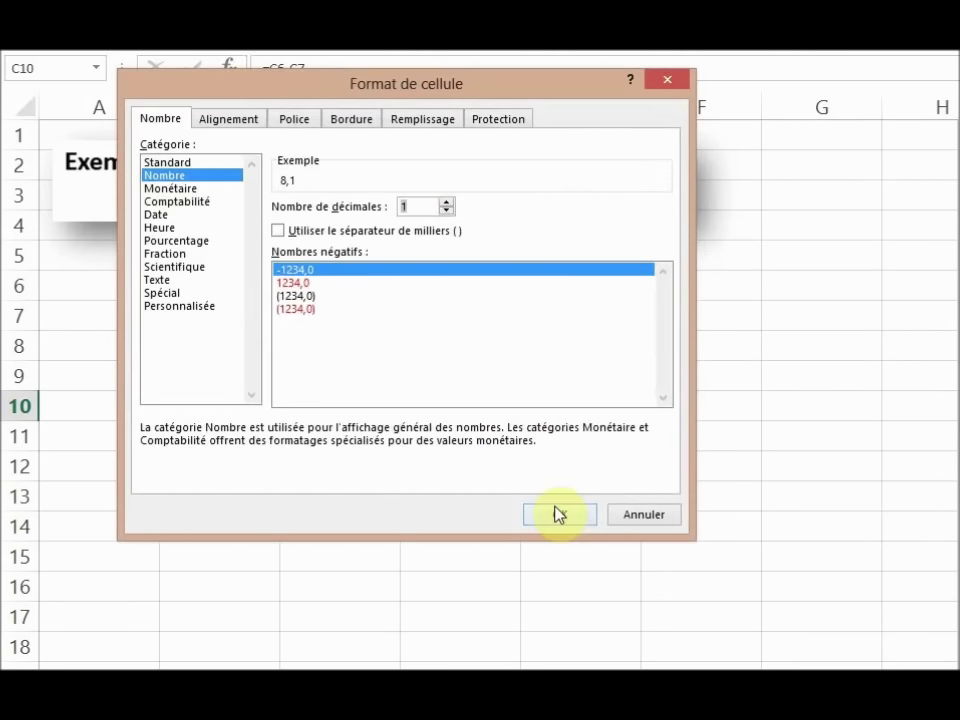
left_click(557, 514)
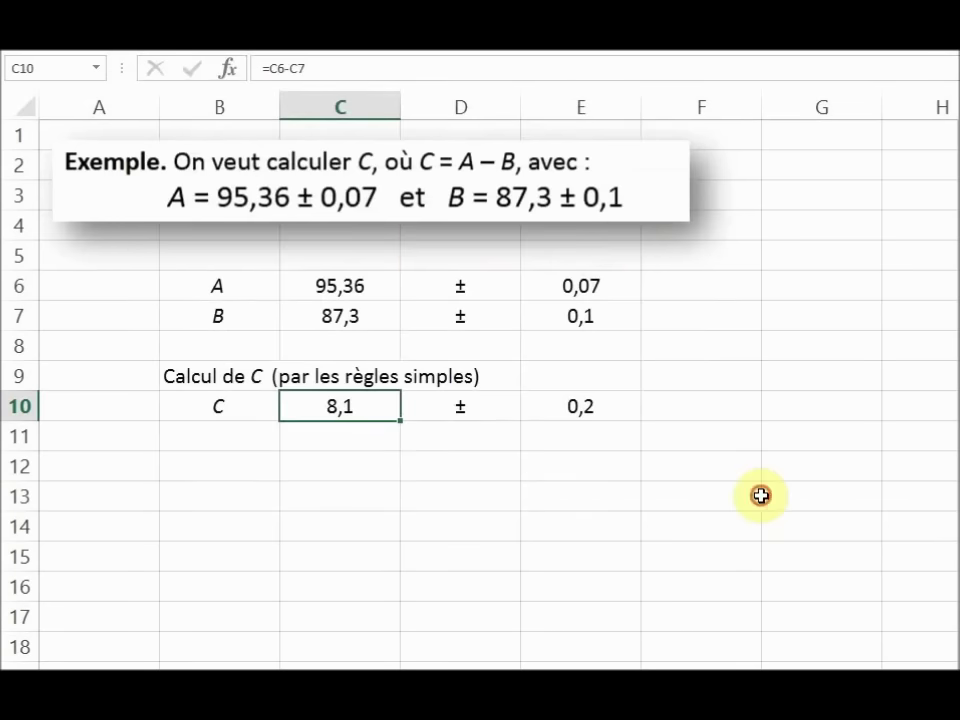
left_click(758, 497)
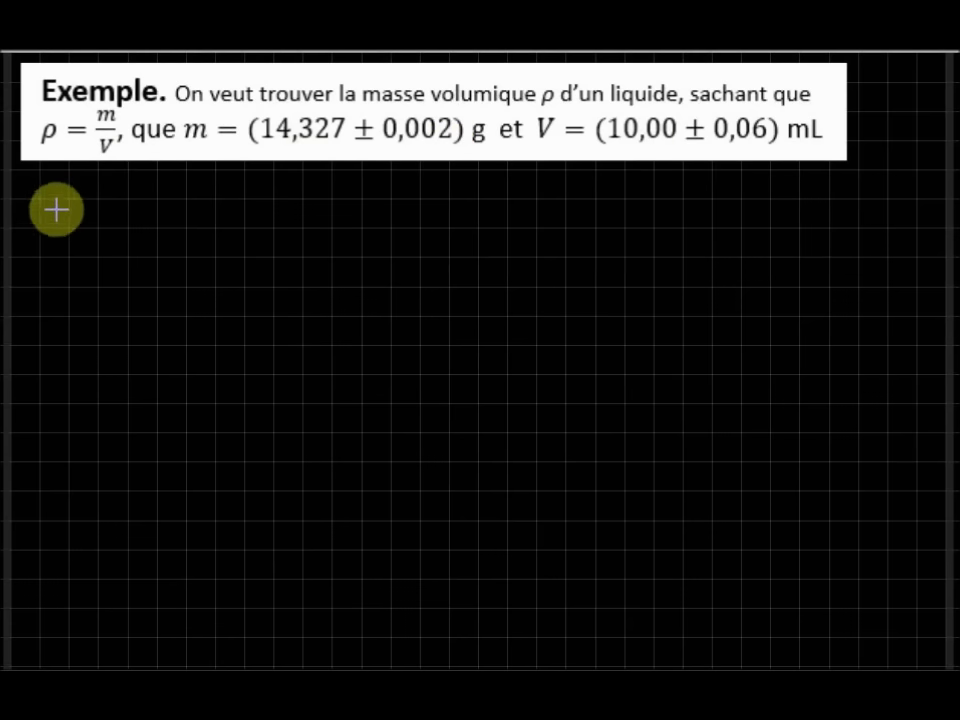
Handwrite m̄ = 14,327 with Δm/|m̄| = 0,000139…, then V̄, ΔV and ΔV/|V̄| = 0,006.
left_click_drag(64, 210, 98, 228)
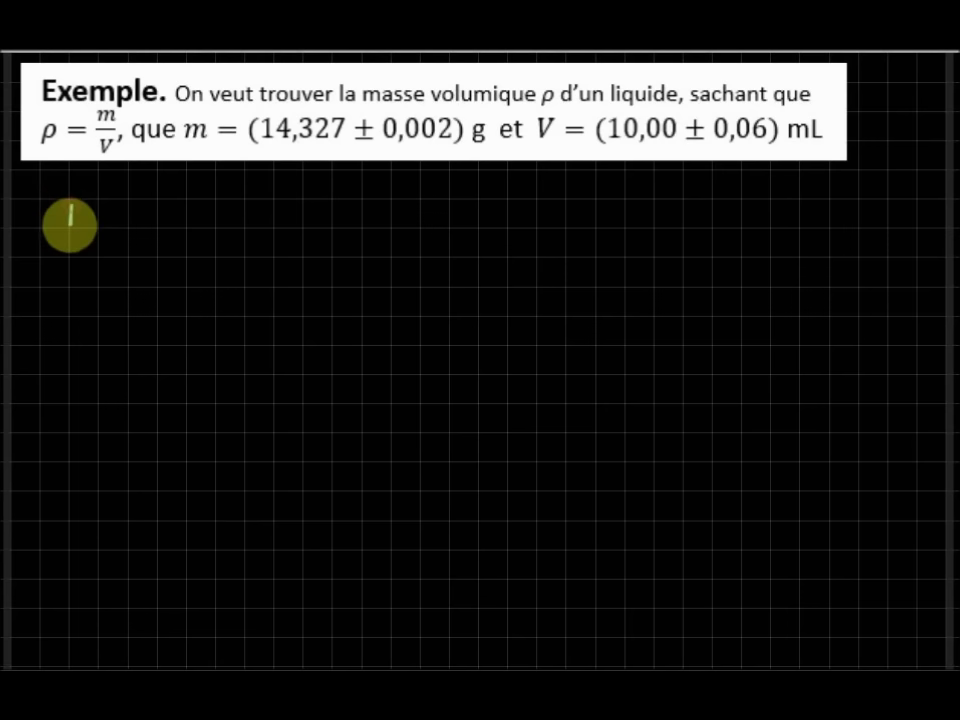
left_click_drag(174, 200, 290, 225)
left_click_drag(345, 225, 445, 220)
mouse_move(462, 210)
left_mouse_down()
mouse_move(546, 208)
mouse_move(563, 225)
left_mouse_up()
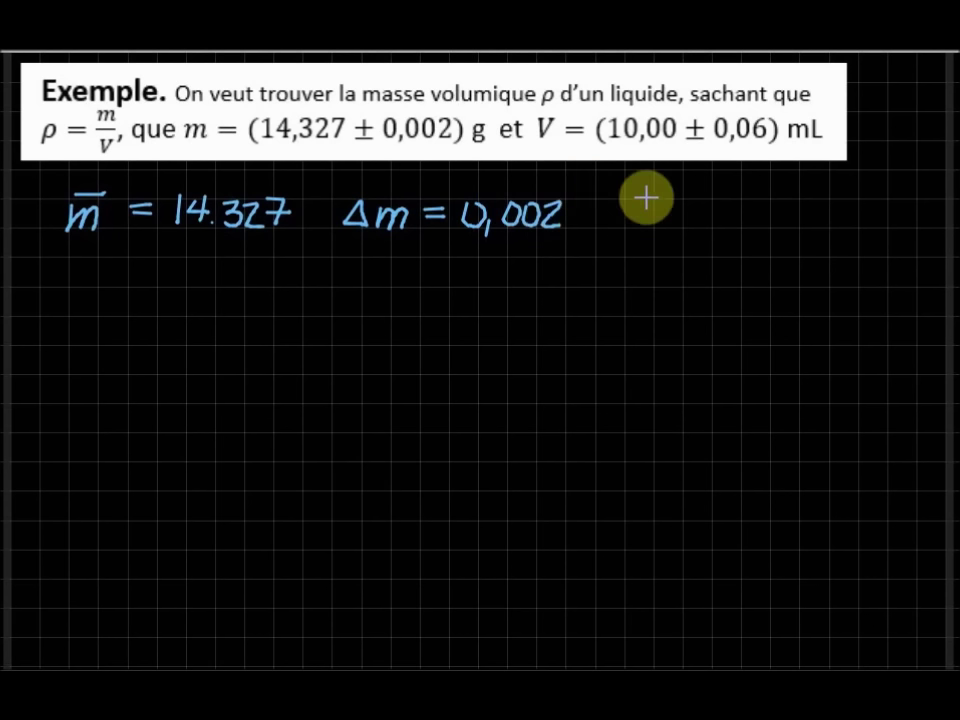
mouse_move(664, 180)
left_mouse_down()
mouse_move(664, 192)
mouse_move(695, 205)
mouse_move(650, 248)
mouse_move(670, 245)
left_mouse_up()
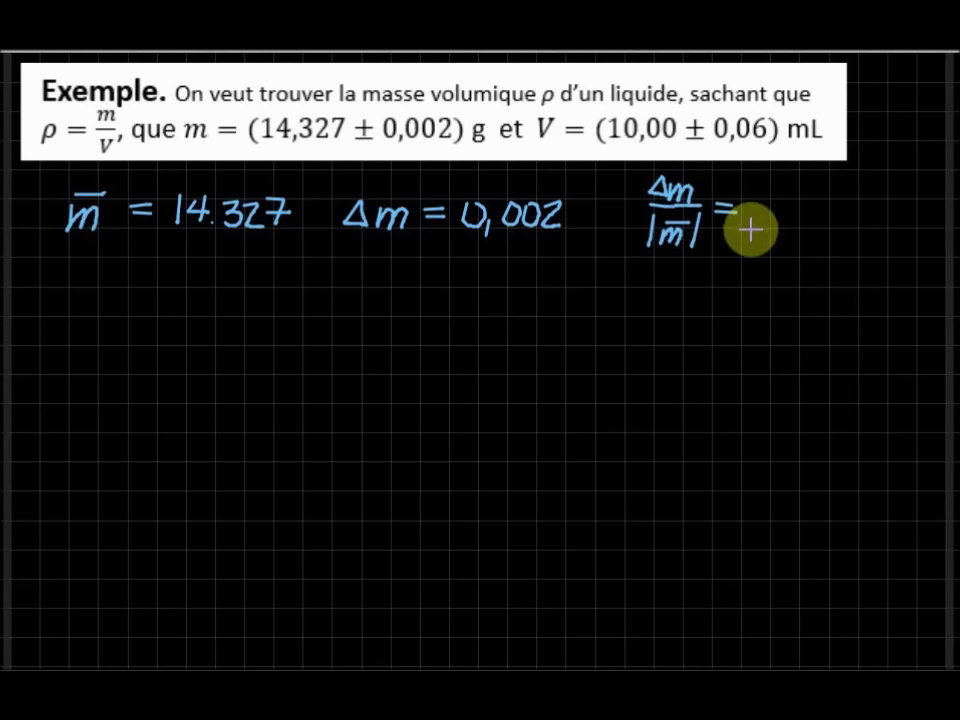
mouse_move(763, 195)
left_mouse_down()
mouse_move(755, 217)
mouse_move(762, 198)
mouse_move(765, 221)
mouse_move(804, 200)
mouse_move(831, 210)
mouse_move(836, 197)
left_mouse_up()
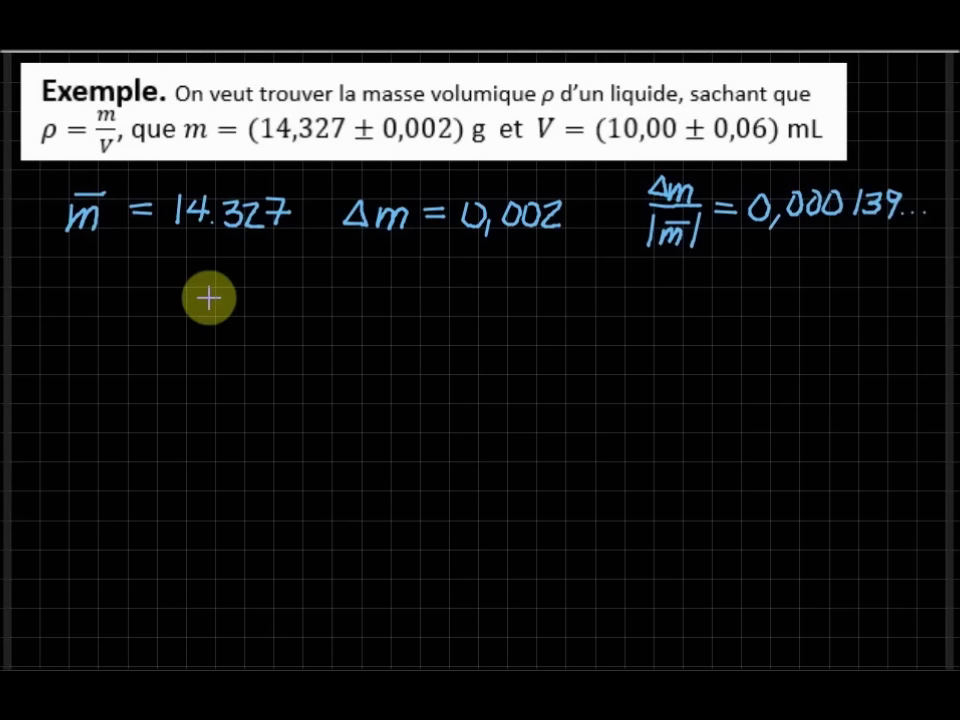
mouse_move(76, 263)
left_mouse_down()
mouse_move(100, 262)
mouse_move(95, 242)
left_mouse_up()
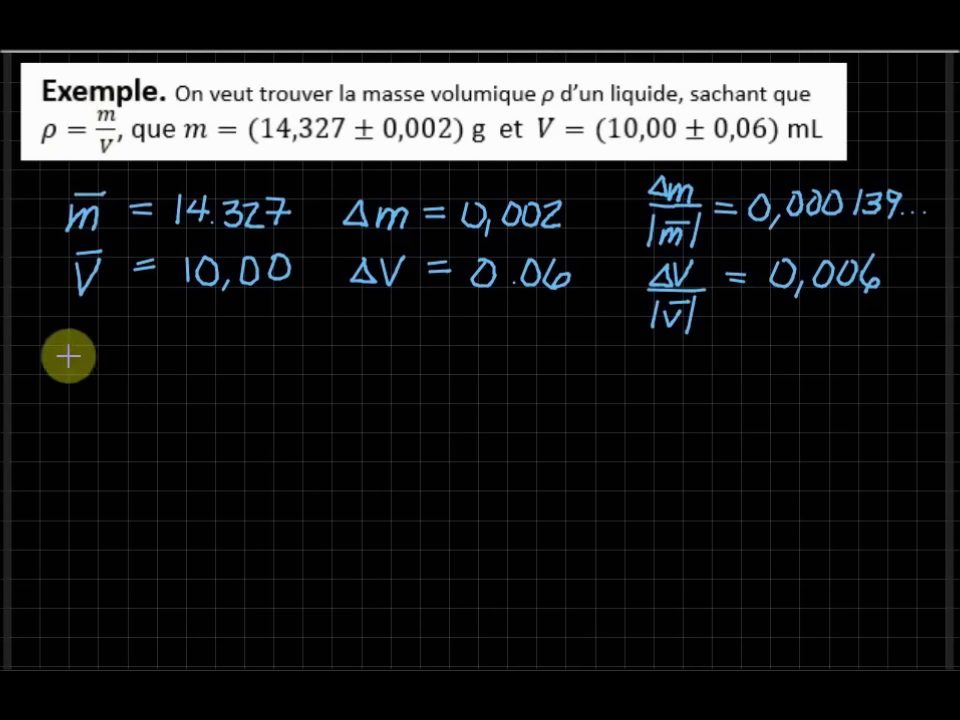
mouse_move(80, 344)
left_mouse_down()
mouse_move(96, 370)
mouse_move(81, 343)
left_mouse_up()
Complete Δρ/|ρ| as the sum of relative uncertainties and write ρ̄ = m̄/V̄ below.
mouse_move(94, 396)
left_mouse_down()
mouse_move(110, 352)
mouse_move(111, 371)
mouse_move(140, 377)
mouse_move(88, 441)
mouse_move(111, 414)
mouse_move(99, 388)
mouse_move(127, 440)
left_mouse_up()
left_click_drag(166, 361, 183, 358)
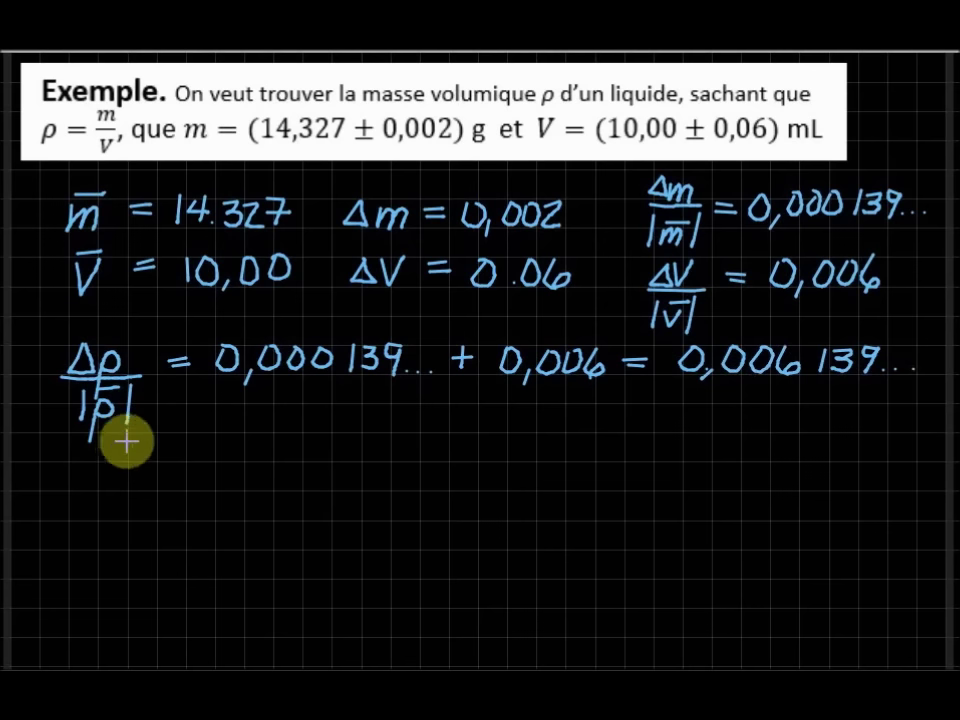
mouse_move(150, 460)
left_mouse_down()
mouse_move(146, 485)
mouse_move(172, 425)
mouse_move(220, 436)
left_mouse_up()
left_click_drag(198, 447, 221, 446)
mouse_move(263, 416)
left_mouse_down()
mouse_move(292, 432)
mouse_move(298, 404)
left_mouse_up()
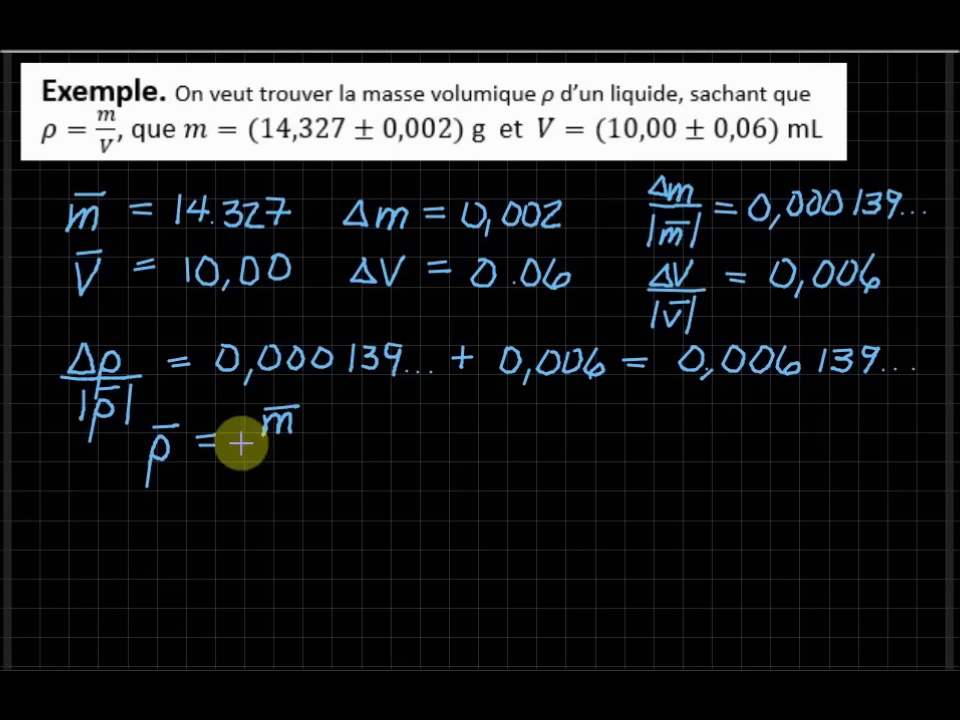
left_click_drag(240, 441, 325, 440)
mouse_move(262, 460)
left_mouse_down()
mouse_move(286, 458)
mouse_move(287, 449)
left_mouse_up()
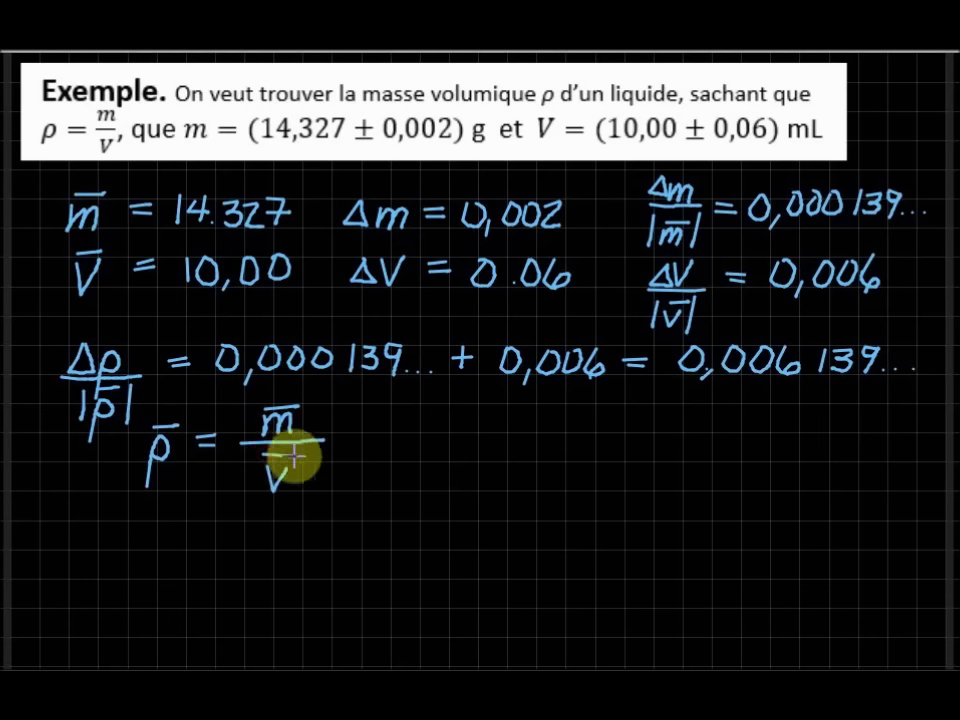
left_click_drag(350, 440, 365, 441)
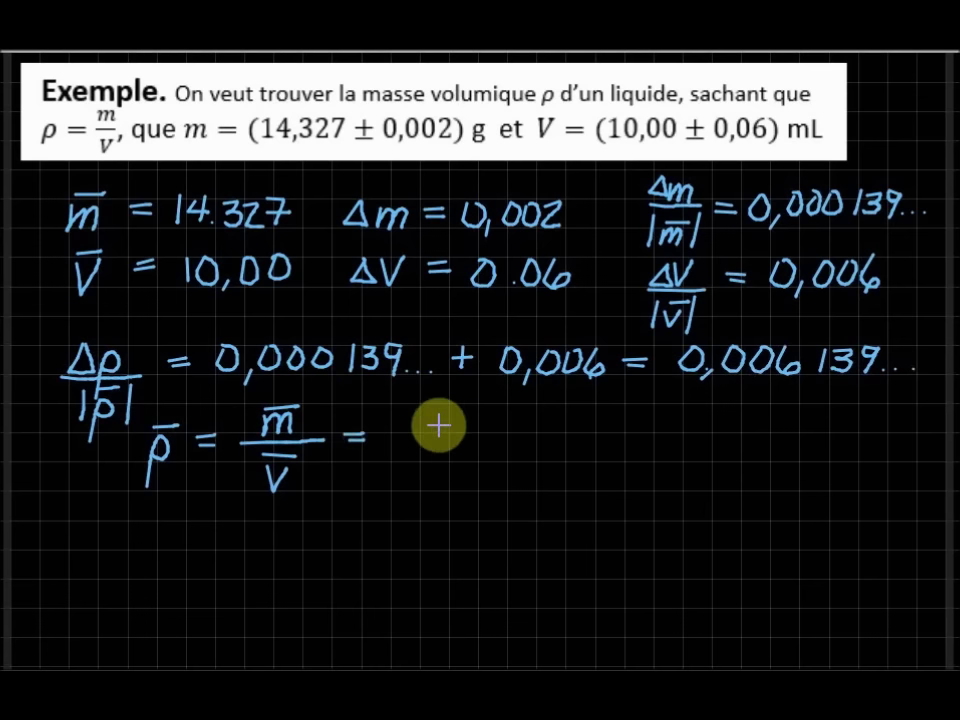
Continue the density line with = 14,327/10,00 = 1,4327.
mouse_move(437, 407)
left_mouse_down()
mouse_move(440, 428)
mouse_move(512, 430)
left_mouse_up()
left_click_drag(402, 437, 540, 437)
mouse_move(446, 444)
left_mouse_down()
mouse_move(444, 478)
mouse_move(522, 478)
left_mouse_up()
left_click_drag(548, 432, 590, 444)
left_click_drag(625, 418, 625, 440)
left_click_drag(650, 418, 760, 425)
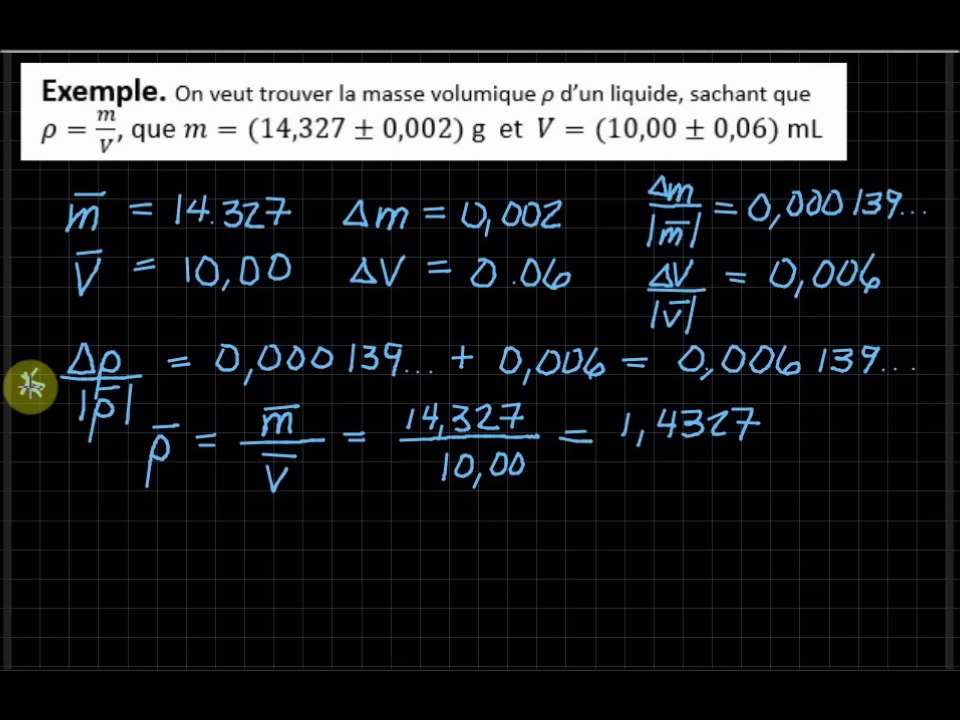
Mark the Δρ/|ρ| line with an asterisk and start writing Δρ = below.
left_click(22, 383)
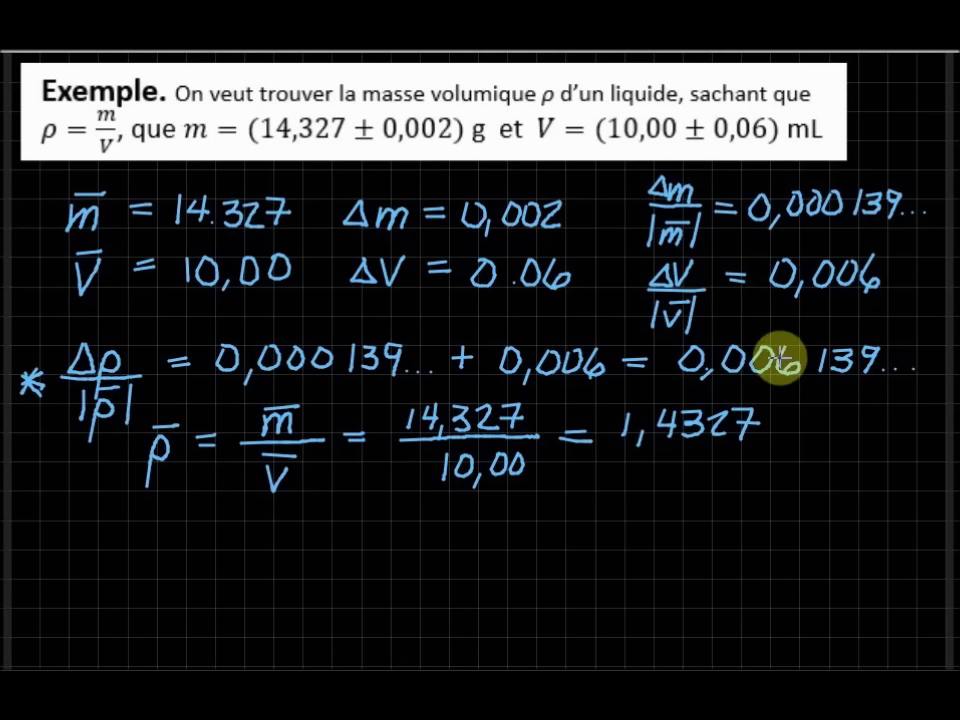
left_click_drag(70, 555, 115, 522)
left_click_drag(110, 565, 120, 528)
left_click_drag(231, 529, 268, 529)
Redraw the equals sign and write 'Δρ = 0,006139… ·' with the pen.
key("ctrl+z")
left_click_drag(155, 530, 182, 528)
left_click_drag(158, 542, 185, 540)
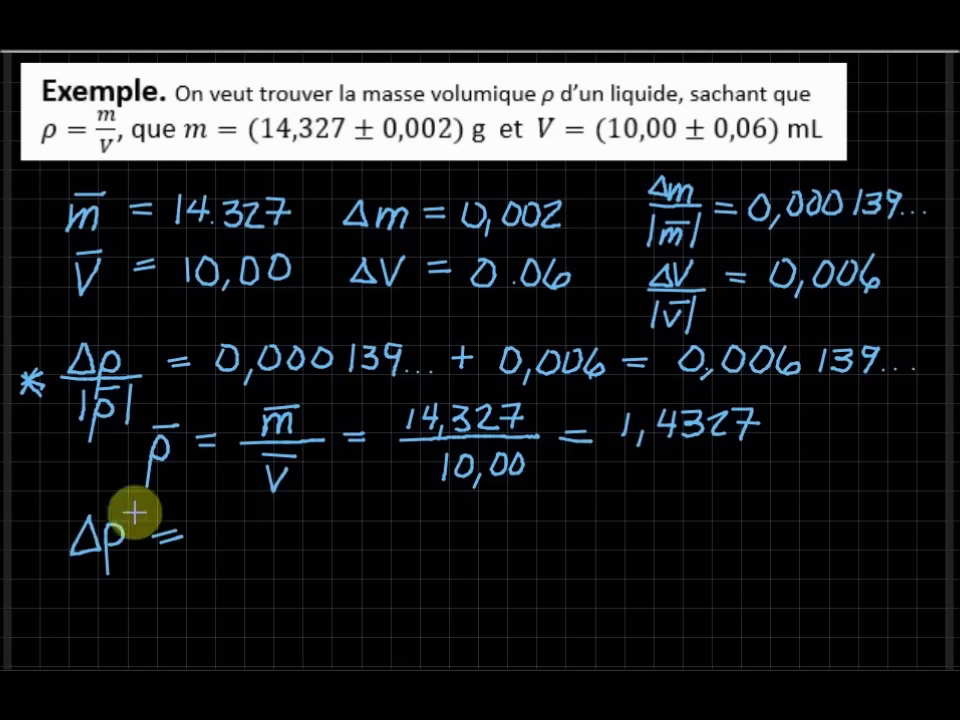
mouse_move(243, 520)
left_mouse_down()
mouse_move(258, 548)
mouse_move(287, 521)
mouse_move(312, 521)
mouse_move(369, 548)
mouse_move(381, 536)
mouse_move(380, 548)
left_mouse_up()
left_click_drag(418, 522, 425, 545)
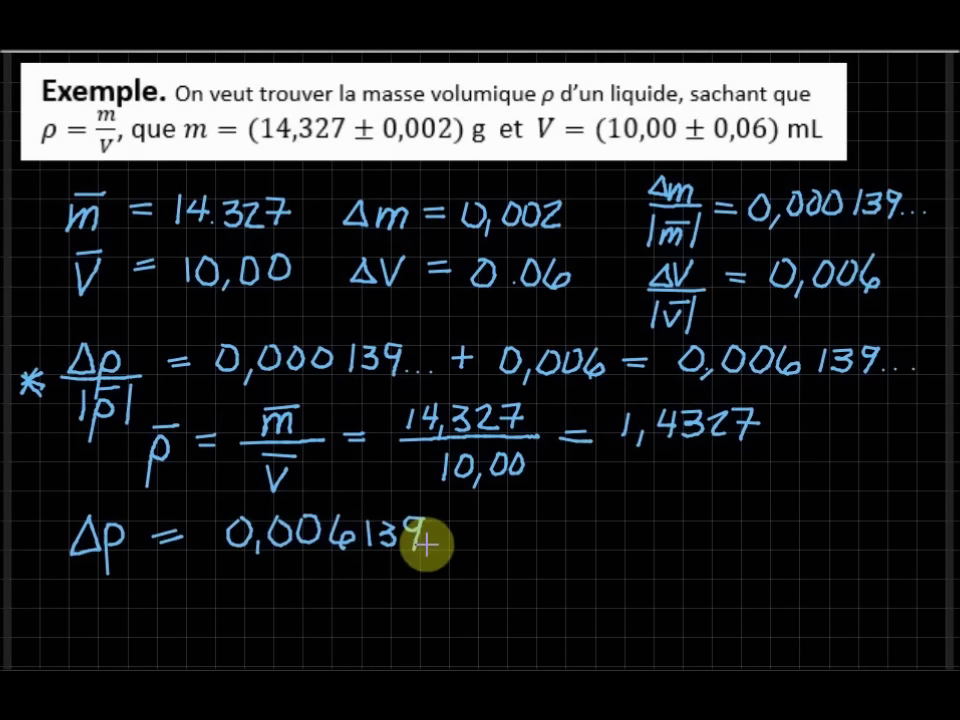
left_click(444, 546)
left_click(457, 546)
left_click(470, 546)
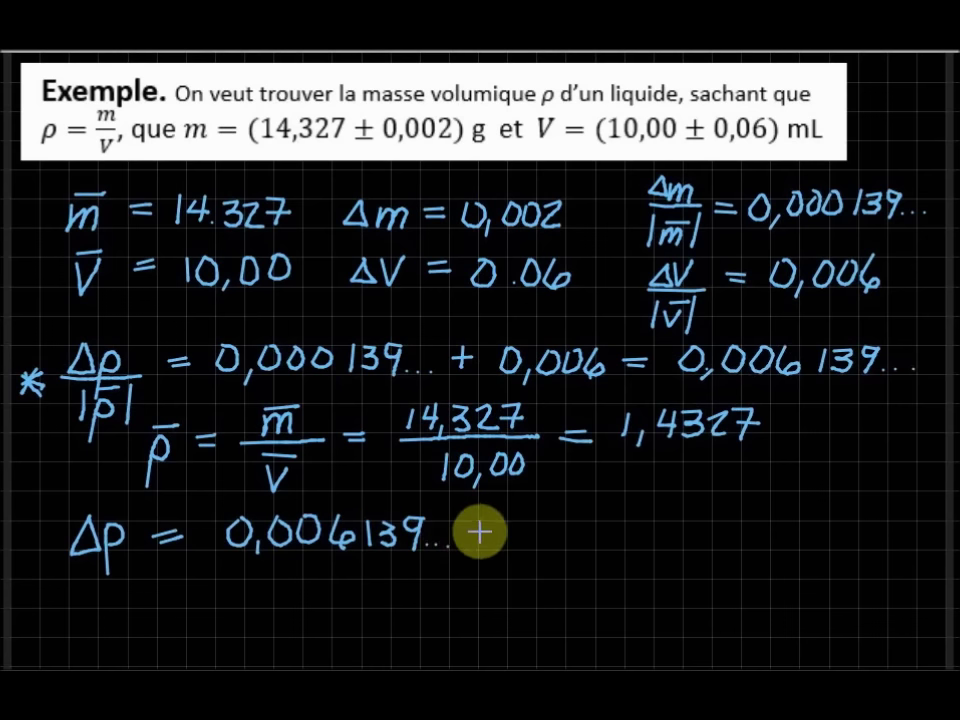
left_click(481, 532)
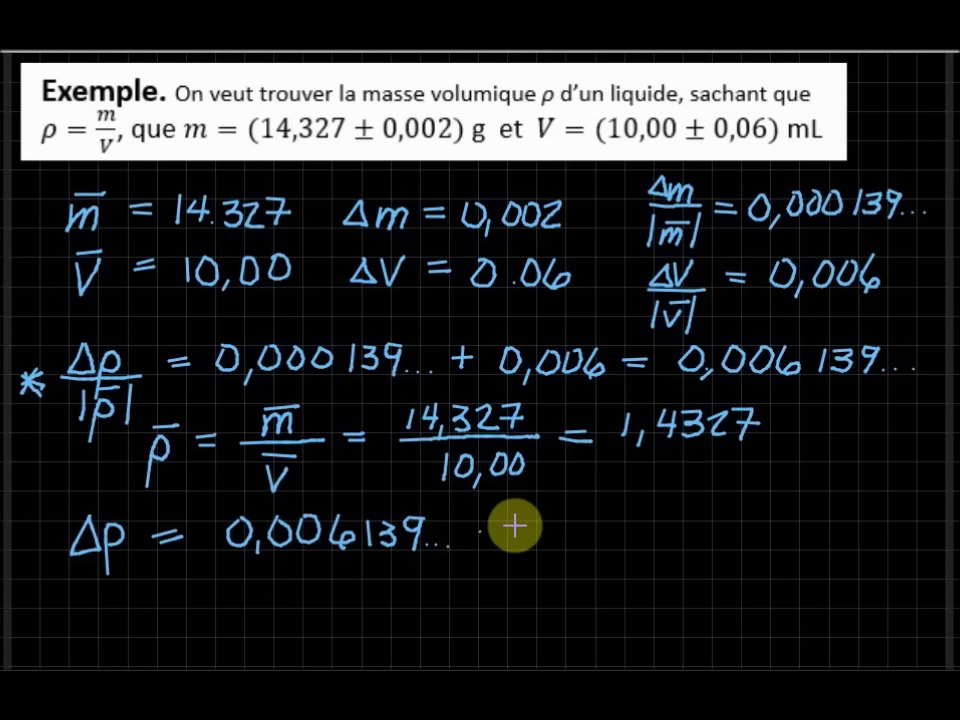
Write the factor 1,4327 and the result '= 0,0087962'.
left_click_drag(518, 524, 517, 552)
mouse_move(523, 547)
left_mouse_down()
mouse_move(519, 558)
mouse_move(665, 527)
mouse_move(667, 545)
left_mouse_up()
mouse_move(700, 525)
left_mouse_down()
mouse_move(708, 552)
mouse_move(746, 522)
mouse_move(781, 530)
mouse_move(797, 514)
mouse_move(823, 544)
left_mouse_up()
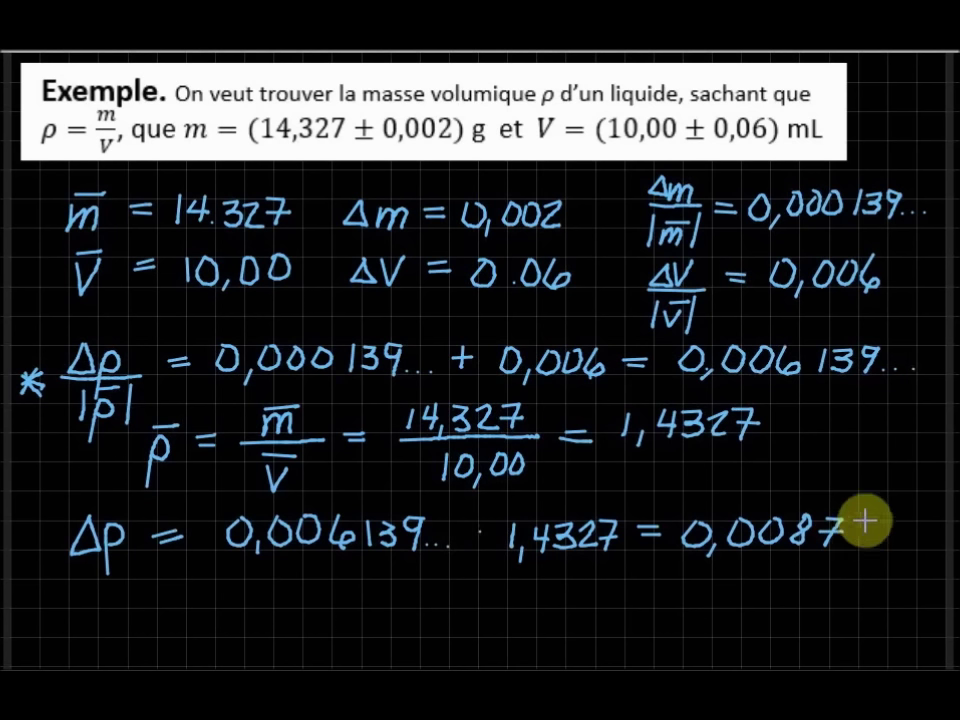
mouse_move(866, 522)
left_mouse_down()
mouse_move(864, 542)
mouse_move(878, 533)
mouse_move(914, 546)
left_mouse_up()
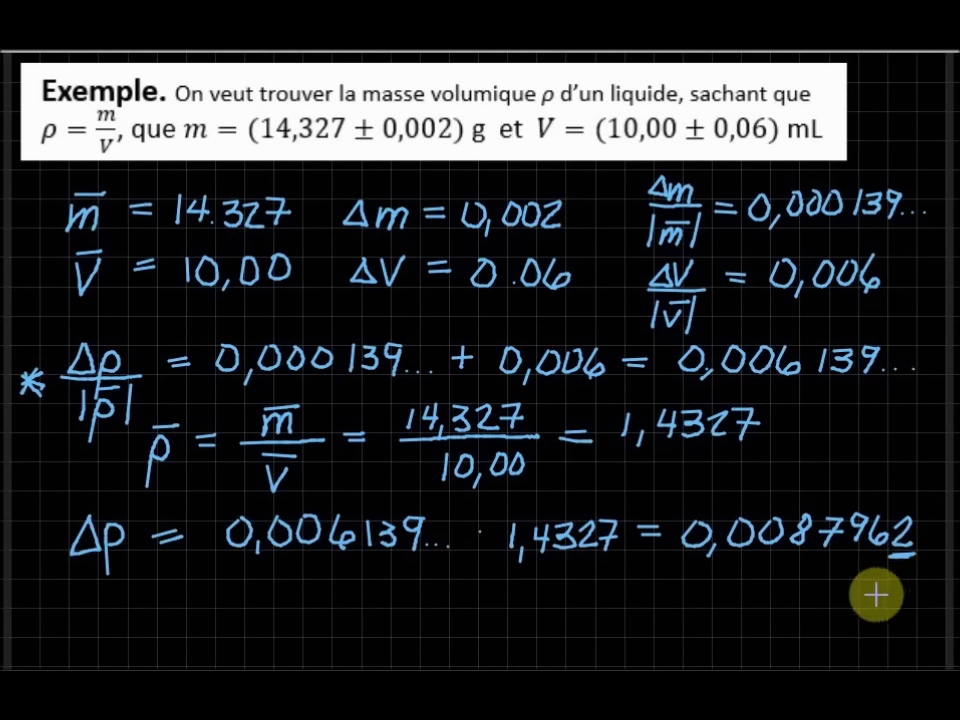
Underline the 2 in 1,4327 and begin the final answer line.
key("ctrl+z")
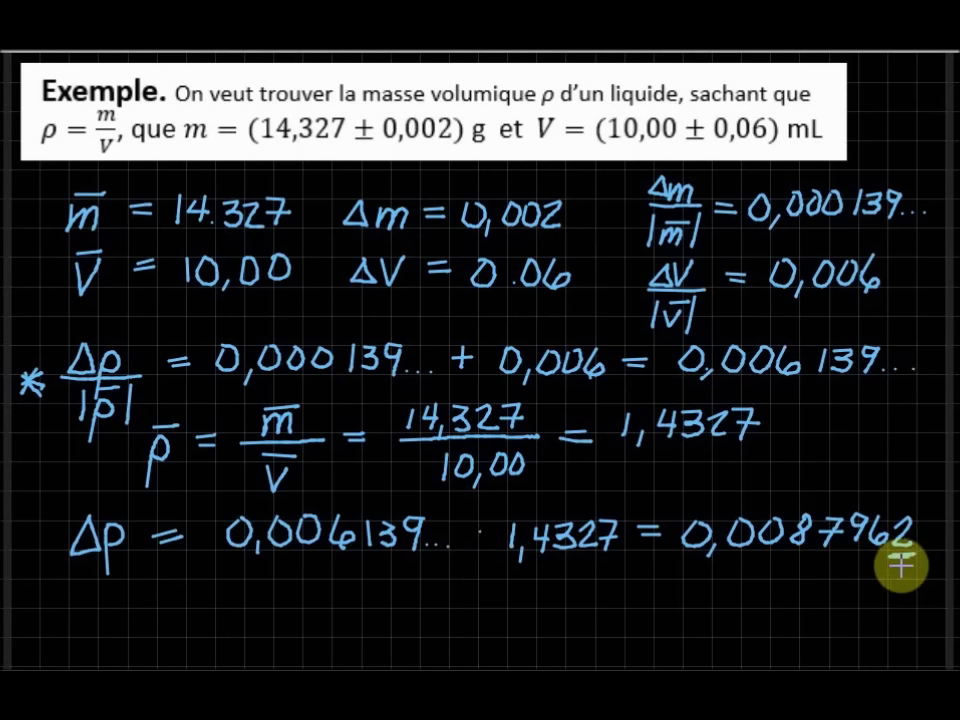
key("ctrl+y")
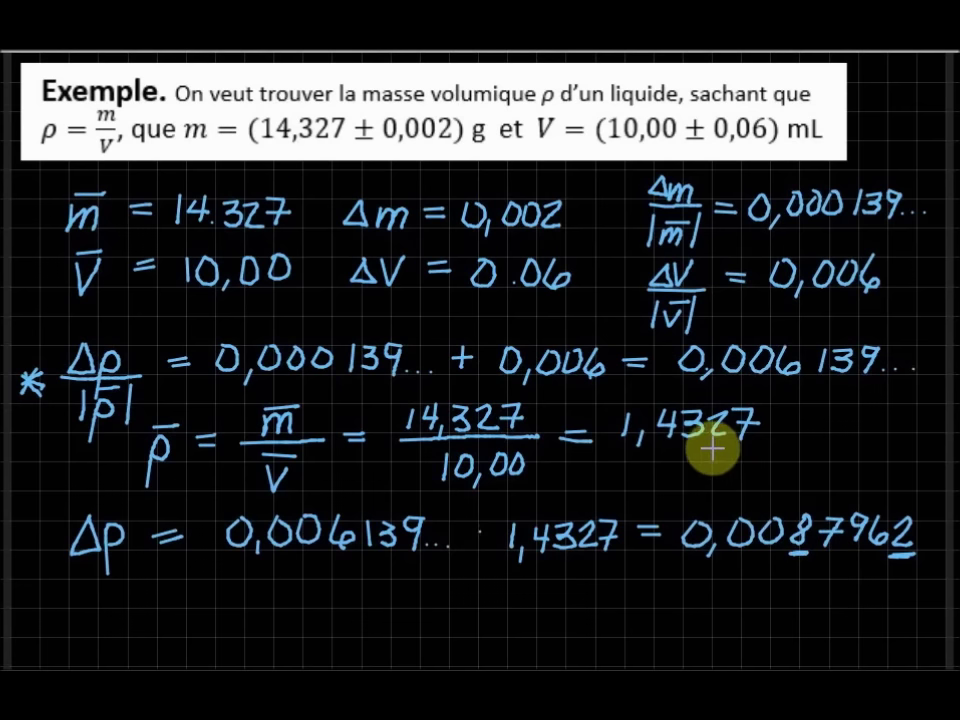
left_click_drag(710, 450, 724, 449)
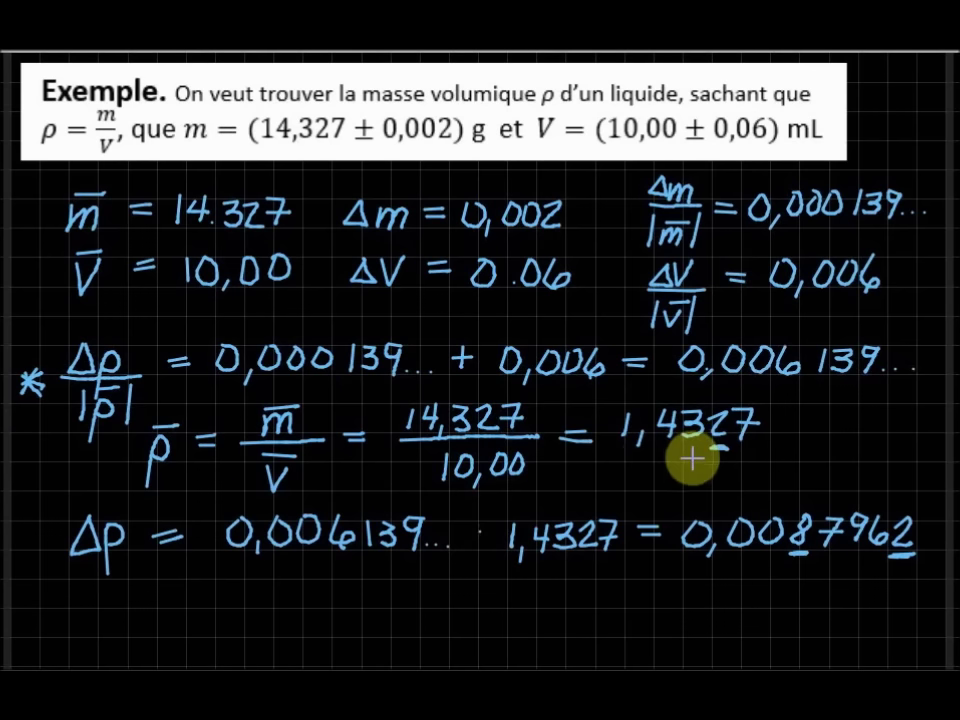
mouse_move(110, 600)
left_mouse_down()
mouse_move(129, 621)
mouse_move(161, 611)
mouse_move(176, 627)
mouse_move(165, 589)
mouse_move(190, 640)
left_mouse_up()
Write 'Rép. ρ = (1,433 ± 0,009) g/mL', parentheses included, on the answer line.
left_click(207, 632)
mouse_move(285, 650)
left_mouse_down()
mouse_move(305, 620)
mouse_move(357, 612)
left_mouse_up()
left_click_drag(313, 628, 357, 627)
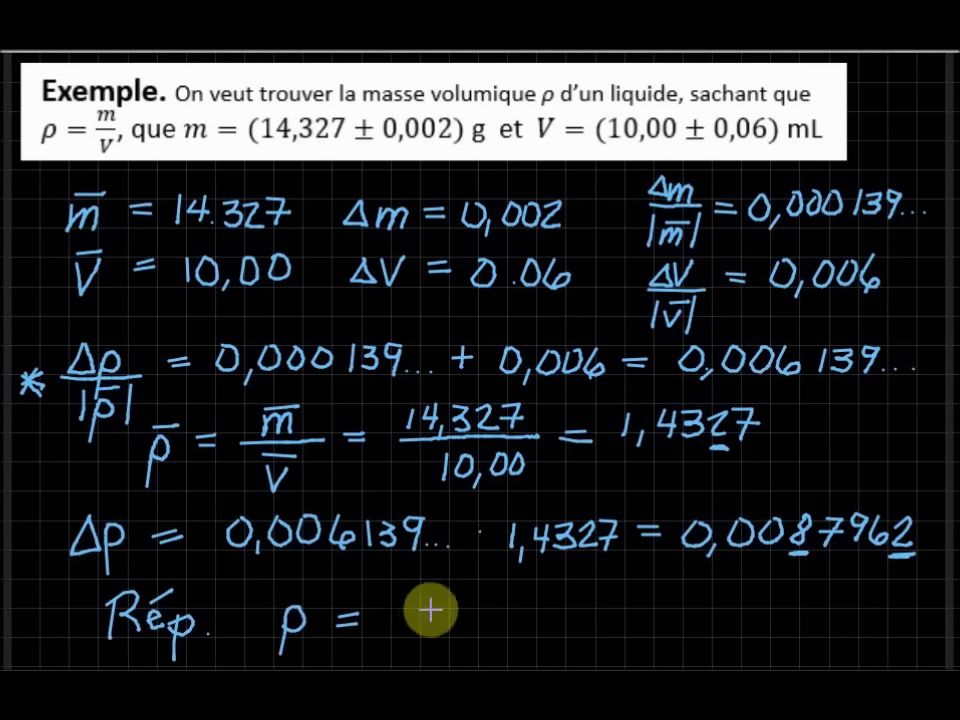
mouse_move(414, 592)
left_mouse_down()
mouse_move(405, 632)
mouse_move(427, 642)
left_mouse_up()
mouse_move(449, 592)
left_mouse_down()
mouse_move(466, 612)
mouse_move(455, 634)
mouse_move(478, 640)
mouse_move(514, 621)
mouse_move(503, 640)
mouse_move(540, 621)
mouse_move(553, 626)
left_mouse_up()
mouse_move(603, 600)
left_mouse_down()
mouse_move(597, 612)
mouse_move(617, 648)
left_mouse_up()
mouse_move(660, 608)
left_mouse_down()
mouse_move(657, 633)
mouse_move(702, 612)
mouse_move(693, 634)
left_mouse_up()
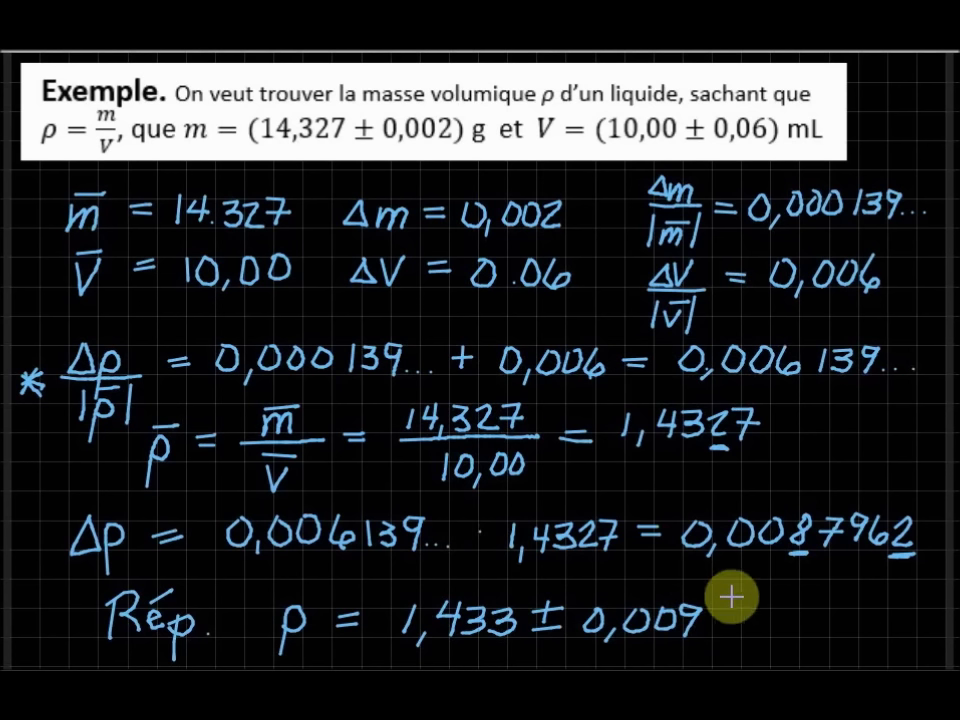
mouse_move(768, 608)
left_mouse_down()
mouse_move(757, 634)
mouse_move(810, 602)
mouse_move(828, 638)
mouse_move(849, 640)
left_mouse_up()
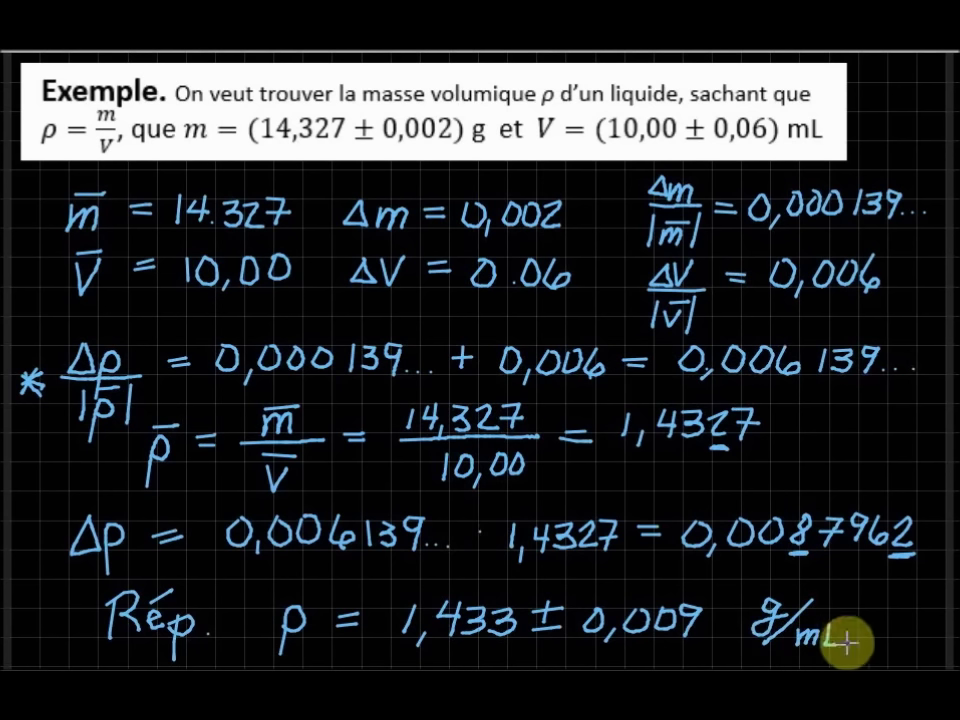
left_click_drag(722, 588, 710, 645)
left_click_drag(394, 585, 386, 645)
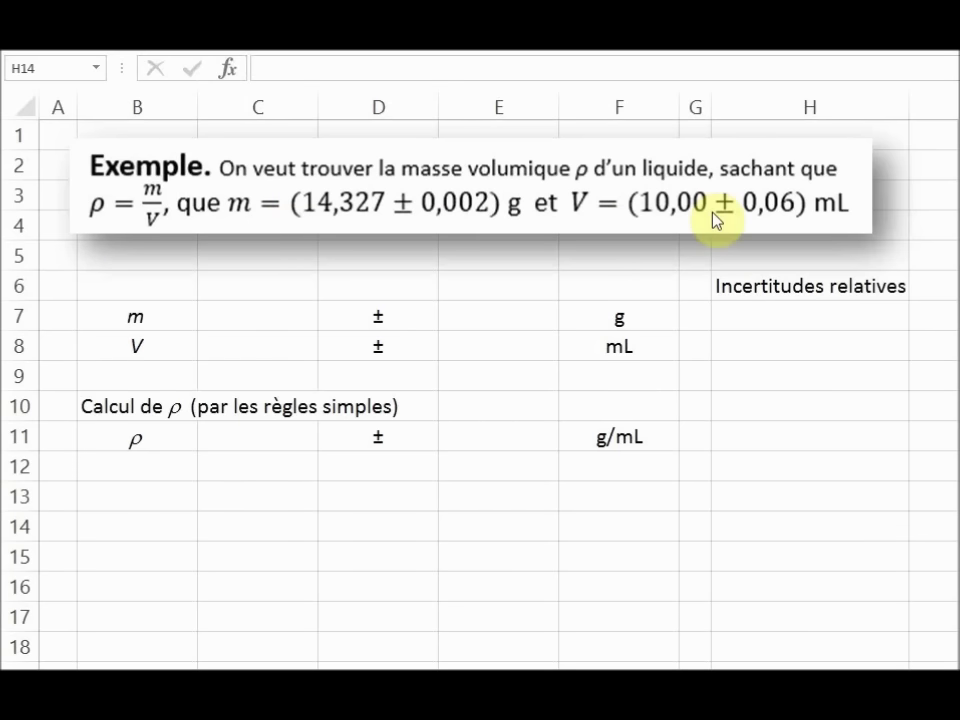
Confirm the mass 14,327 and enter =E7/ABS(C7) in H7, giving 0,000139597.
left_click(293, 307)
type("14,327")
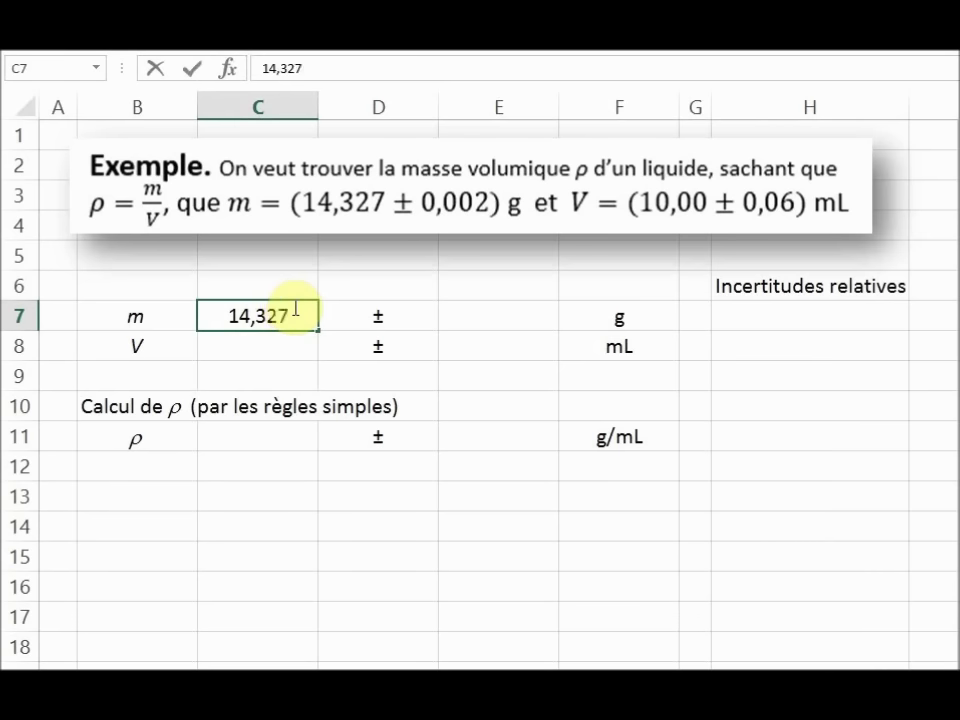
key("Tab")
key("Tab")
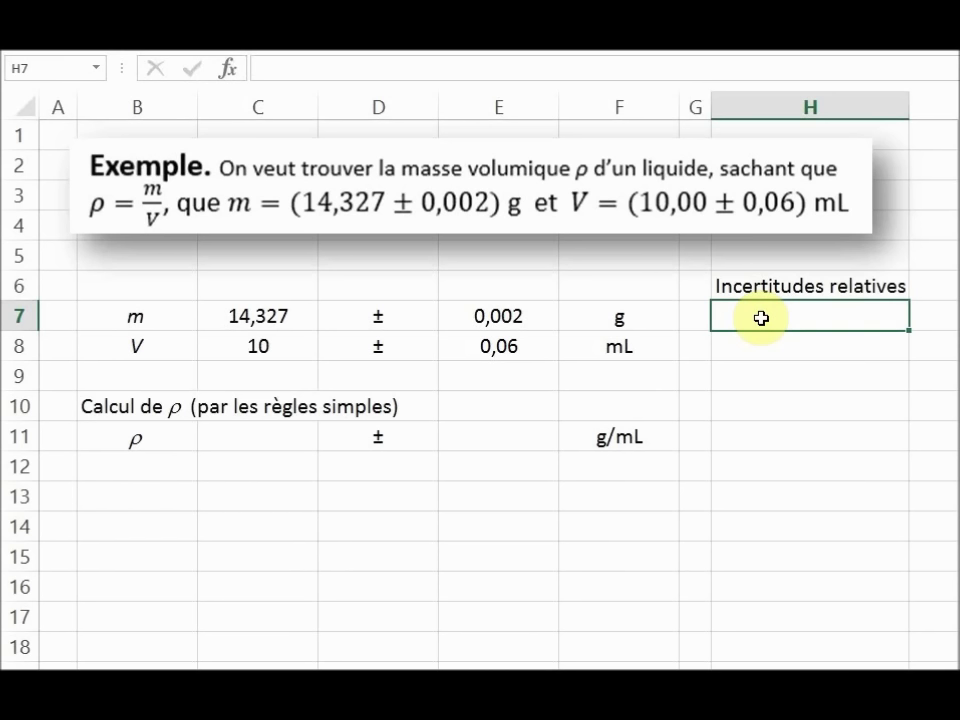
double_click(761, 318)
type("=")
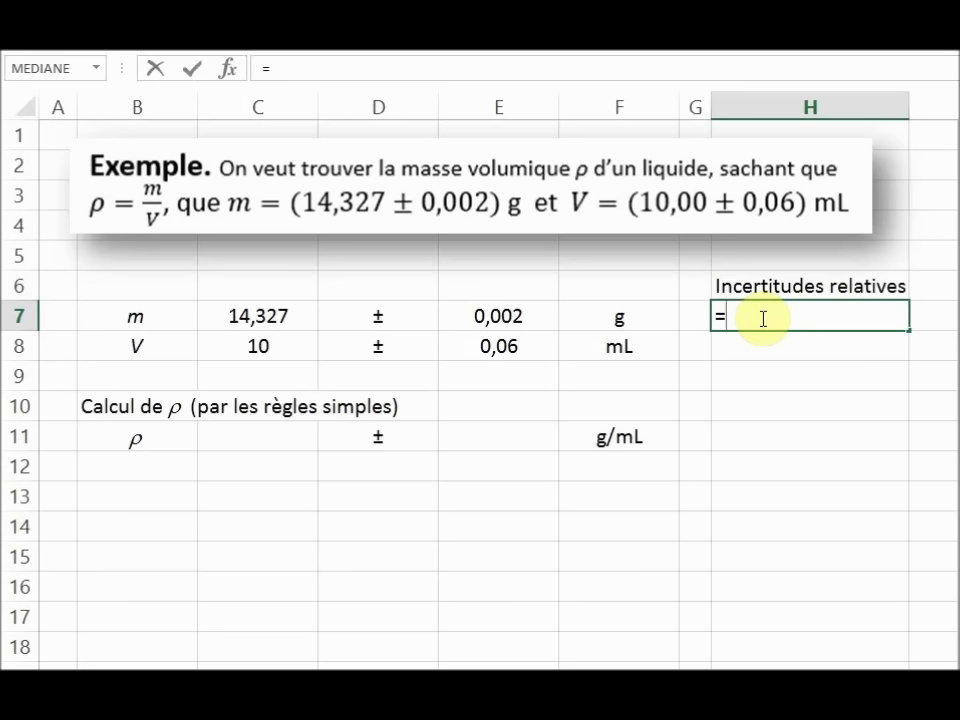
left_click(524, 320)
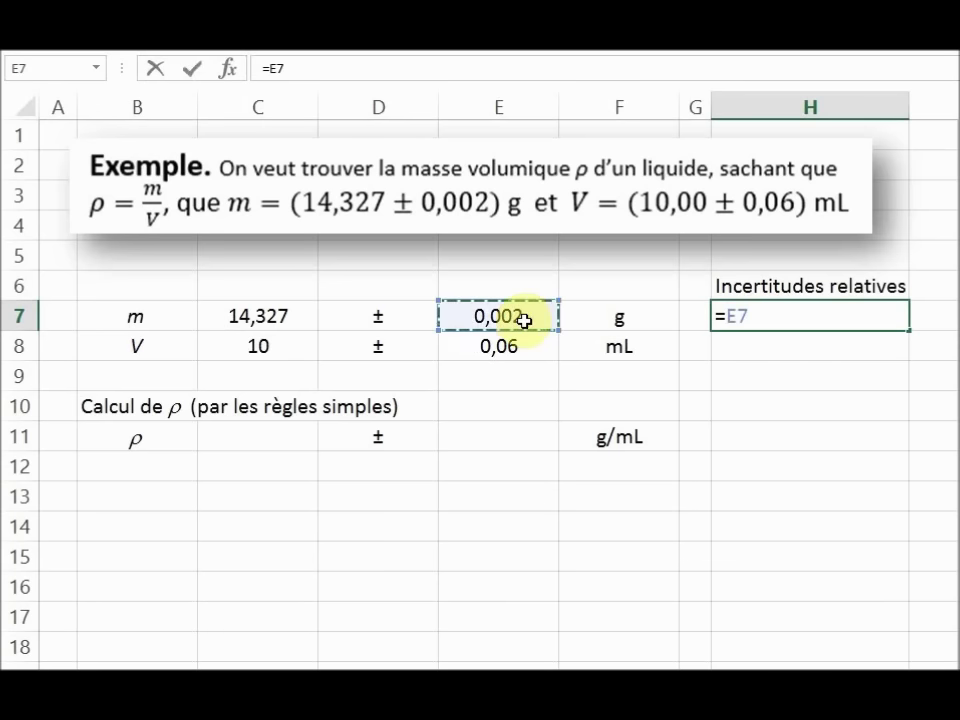
type("/ABS(")
left_click(262, 320)
type(")")
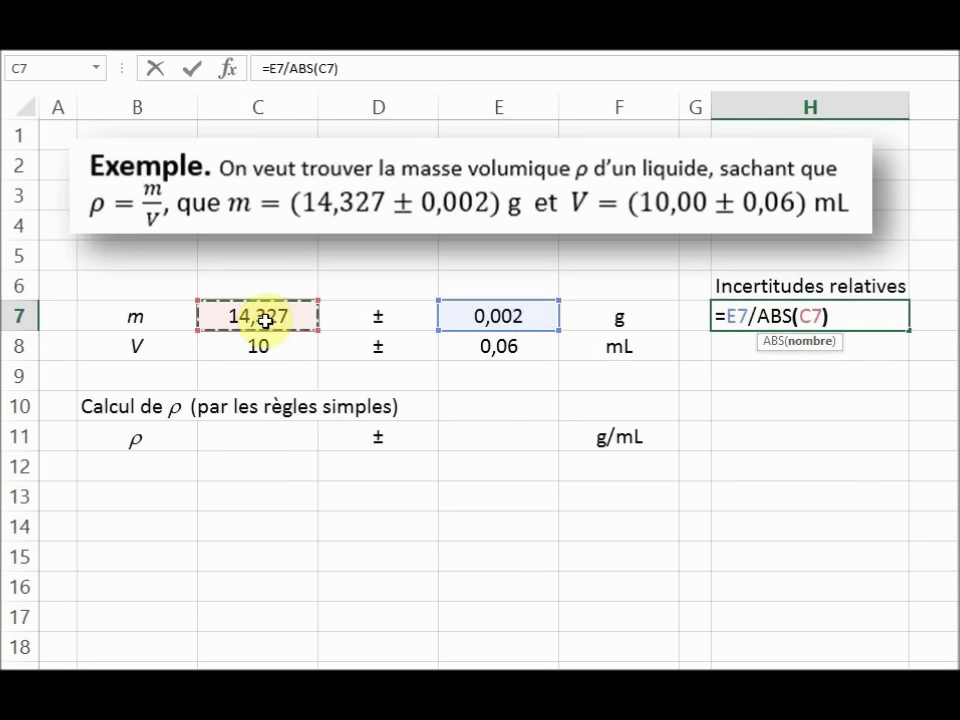
key("Return")
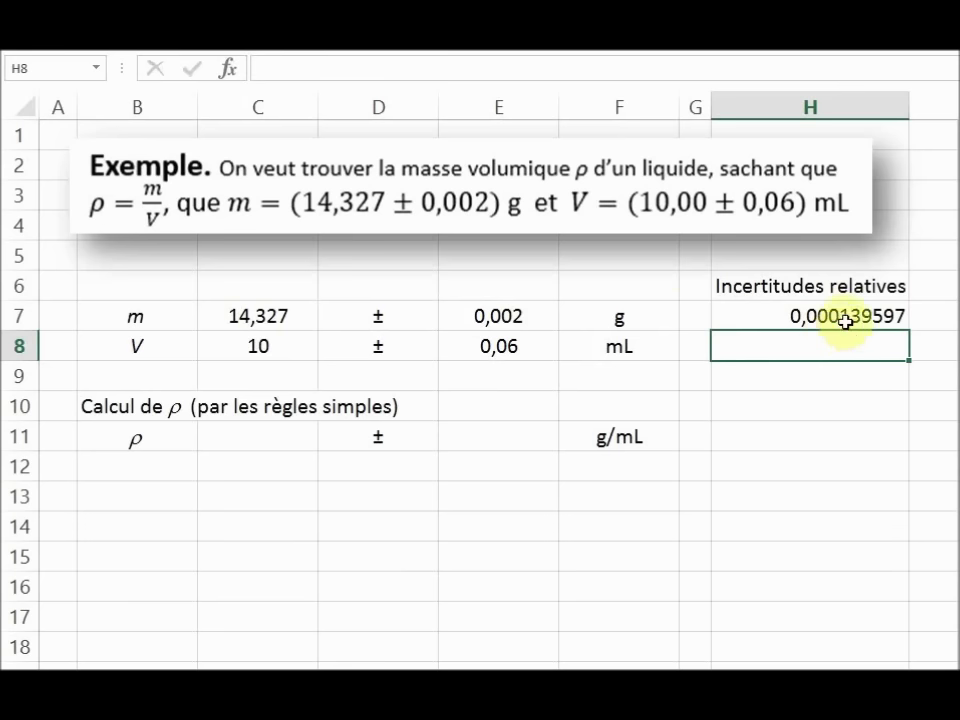
Fill the relative-uncertainty formula down to H8, giving 0,006 for the volume.
left_click(846, 318)
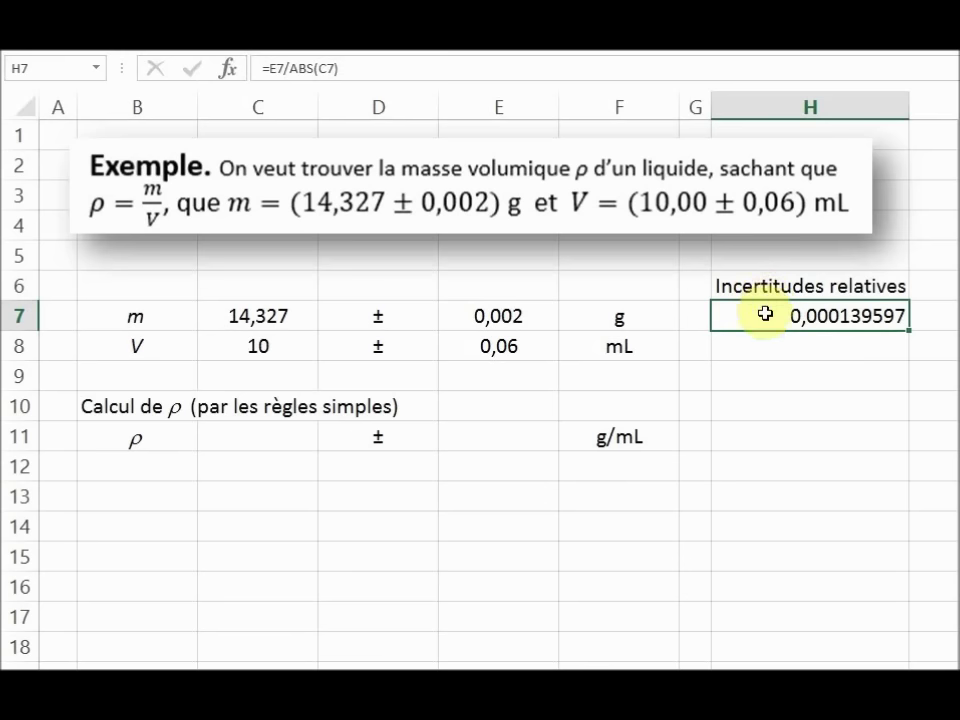
left_click_drag(908, 330, 910, 362)
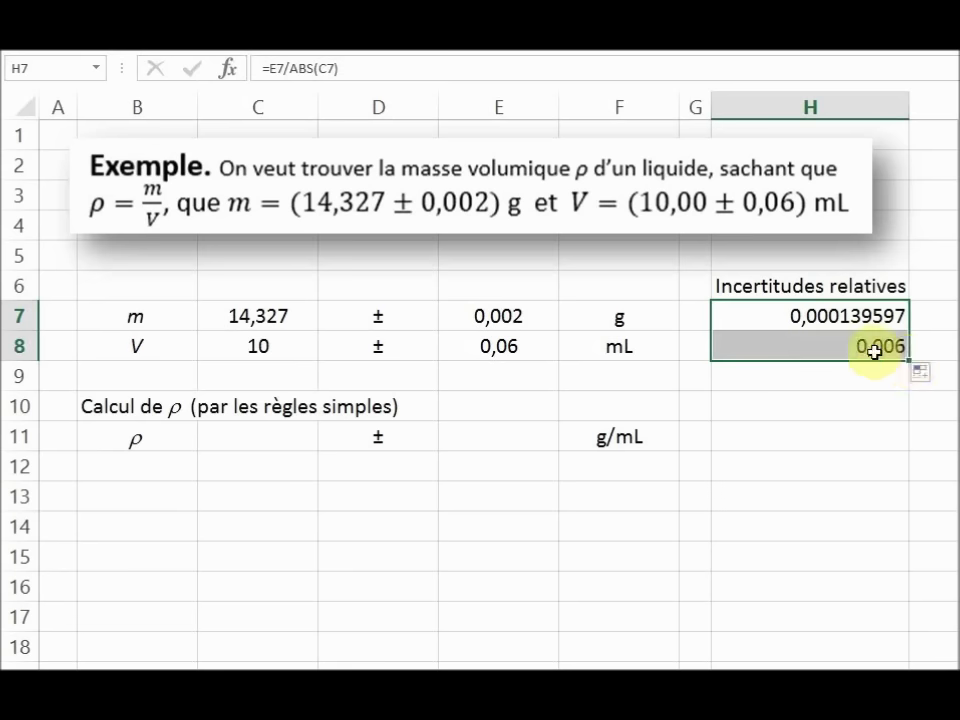
double_click(822, 352)
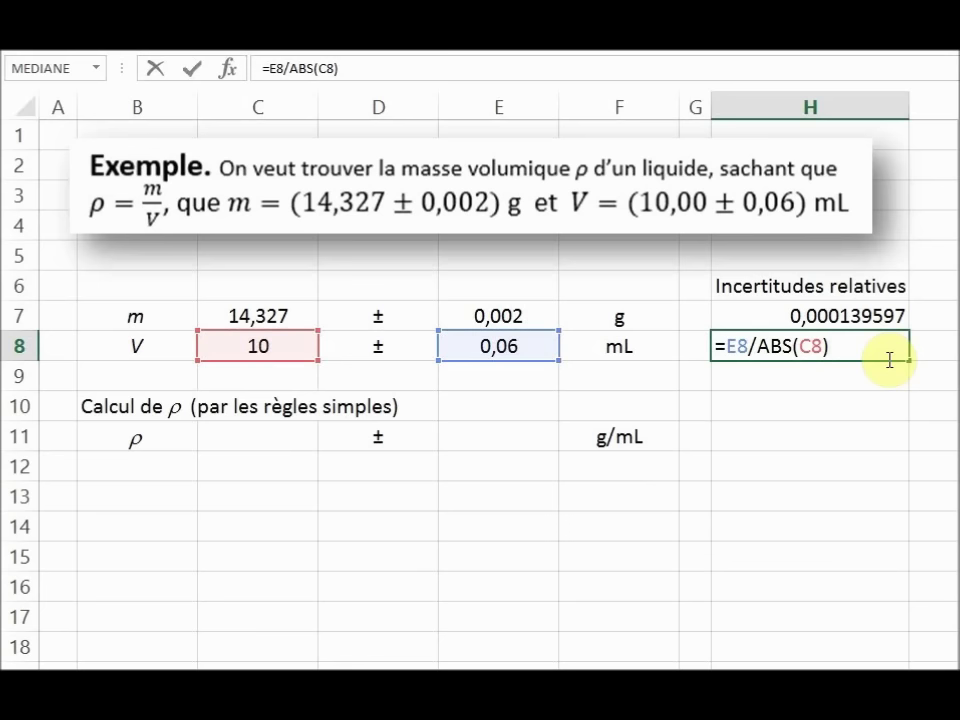
key("Return")
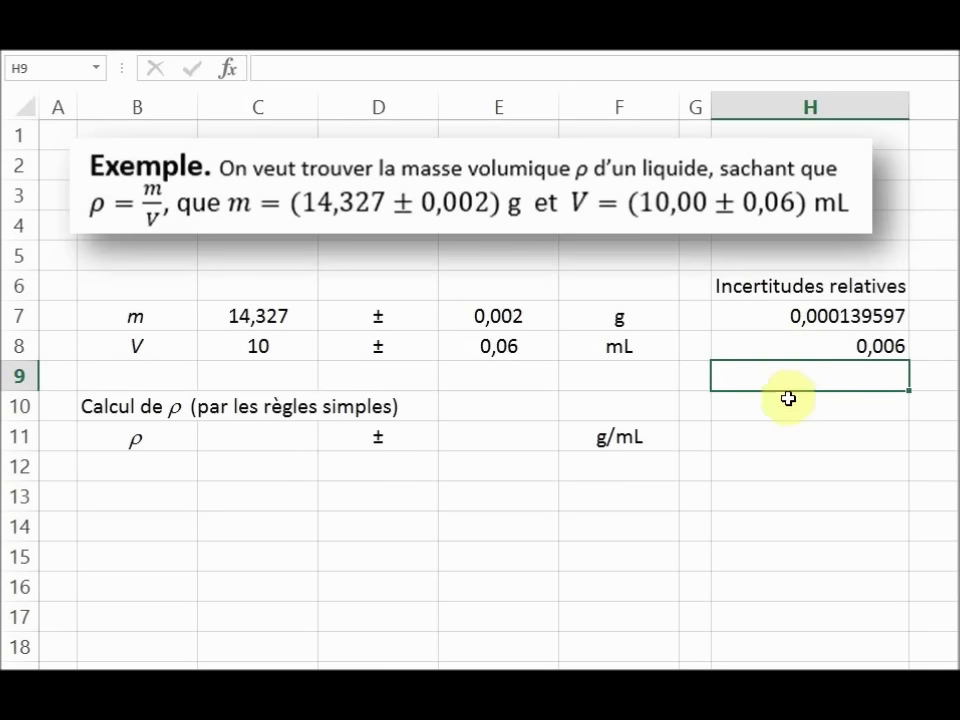
Enter =H7+H8 in H11 to get the total relative uncertainty 0,006139597.
left_click(785, 434)
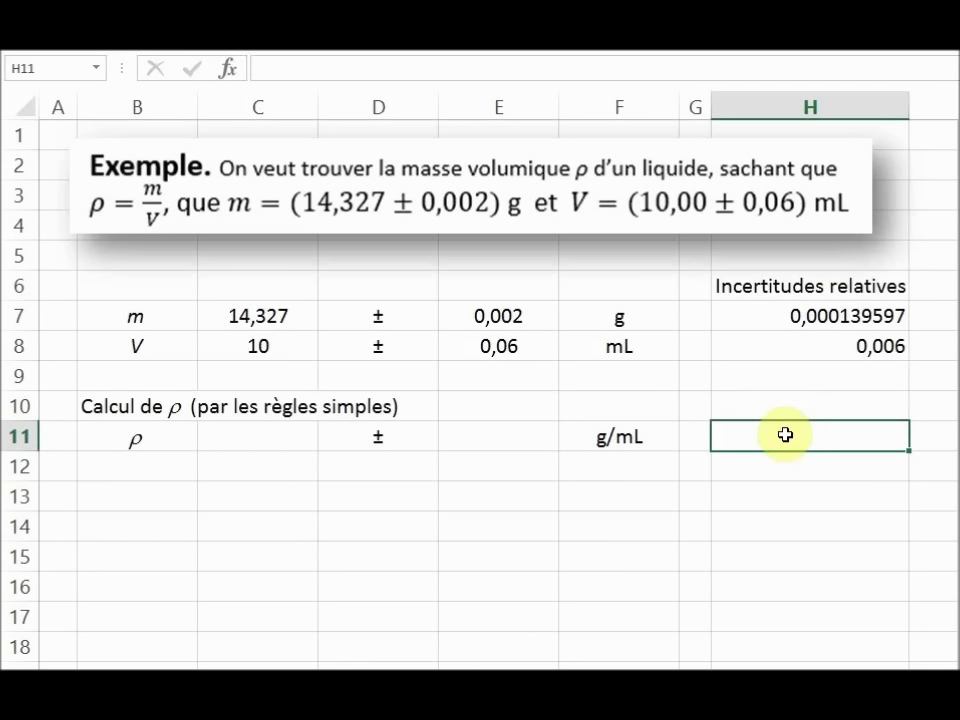
type("=")
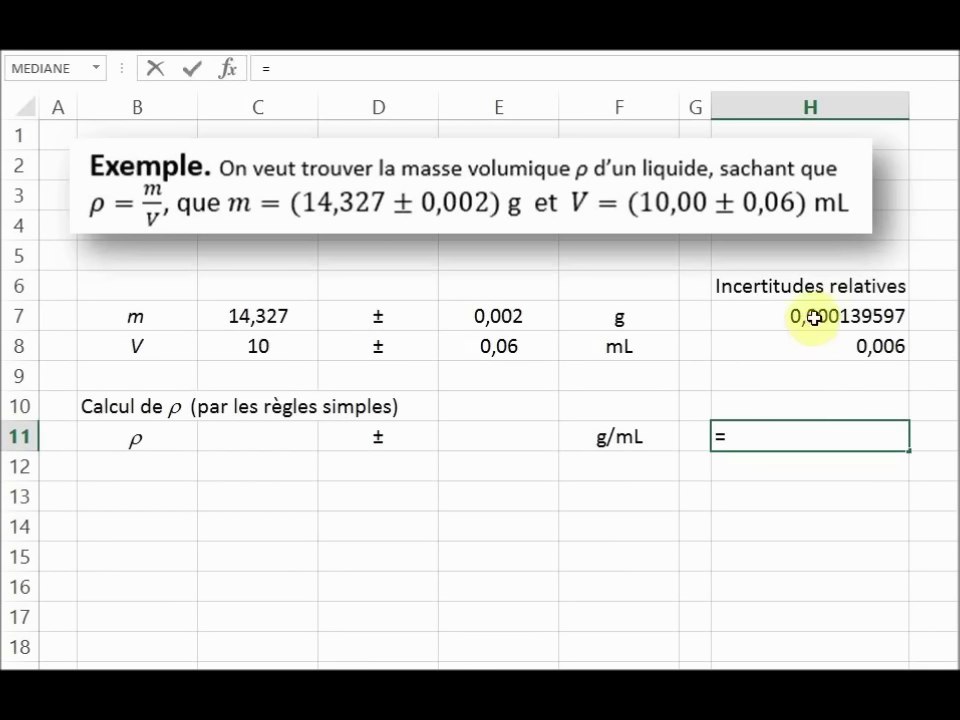
left_click(812, 316)
type("+")
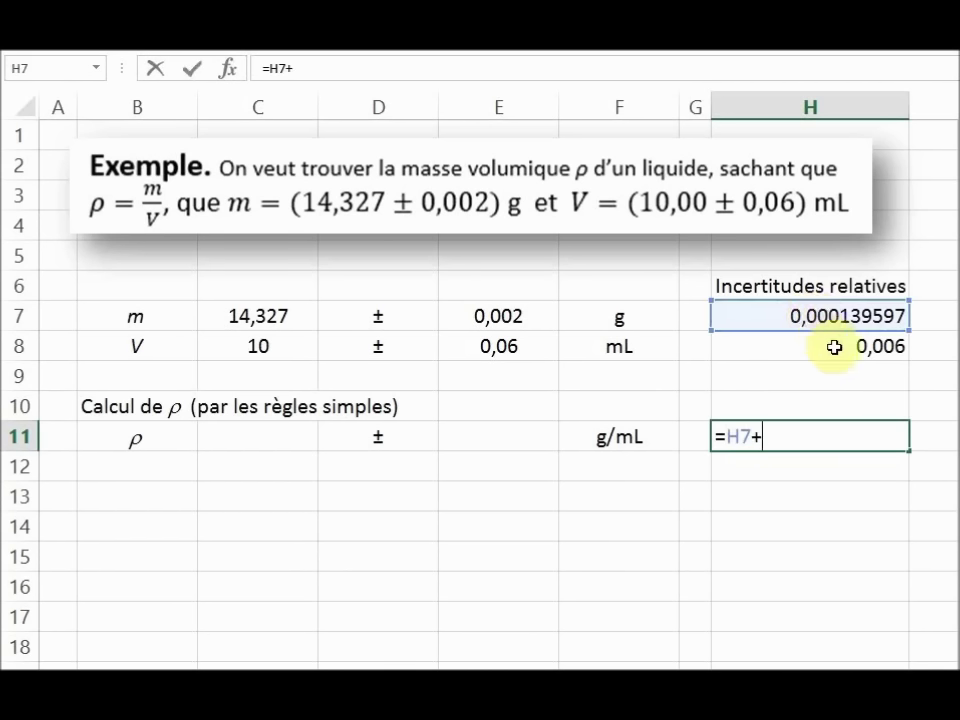
left_click(834, 347)
key("Return")
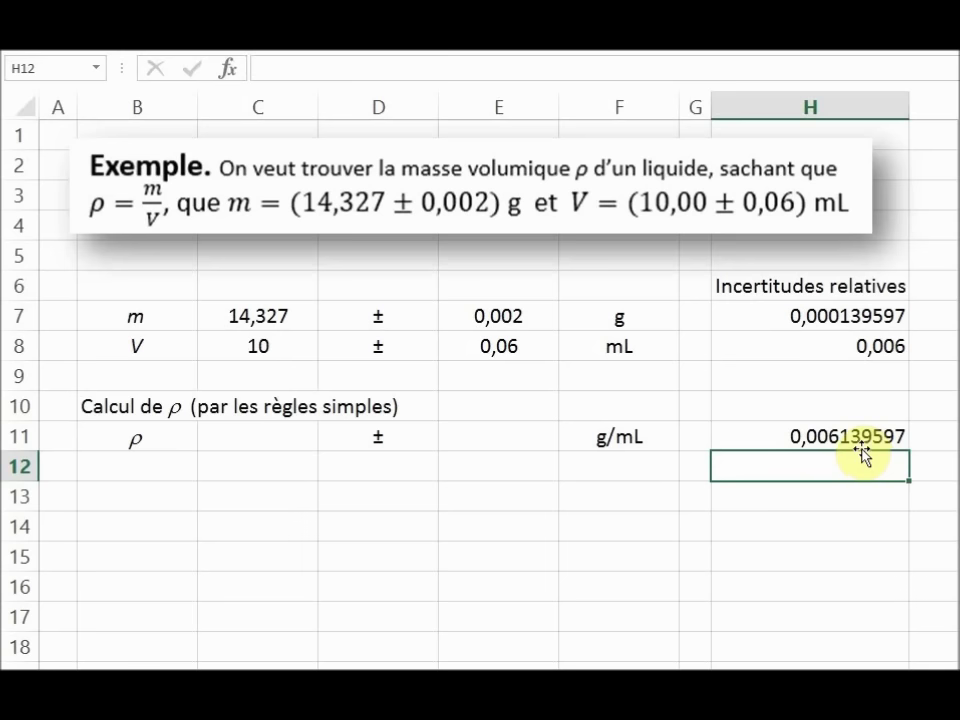
left_click(230, 437)
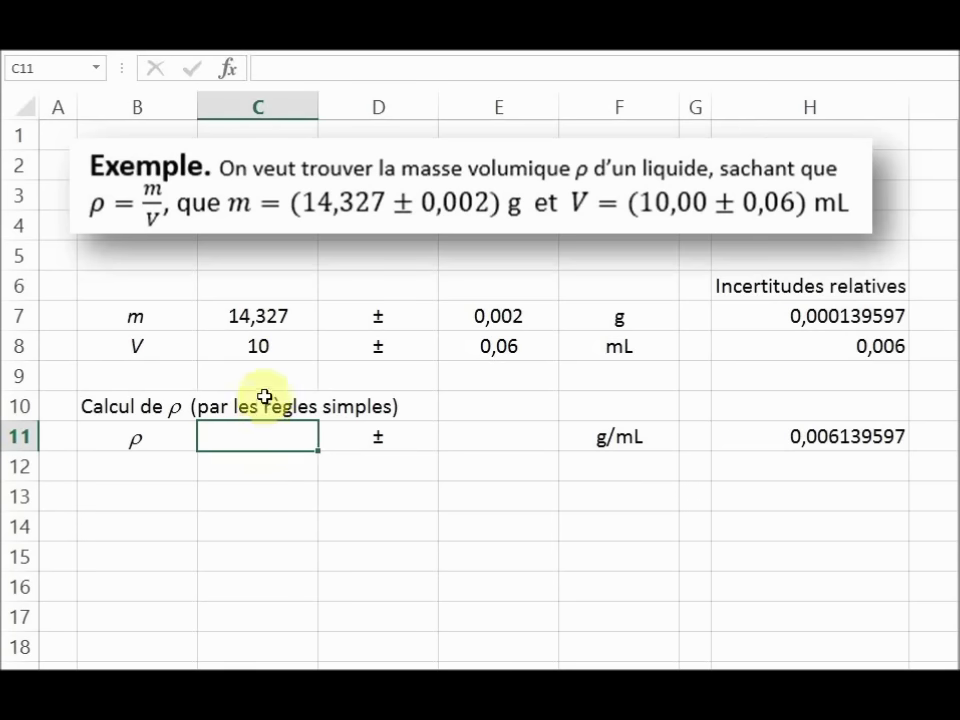
Enter =C7/C8 in C11, giving the density 1,4327.
type("=")
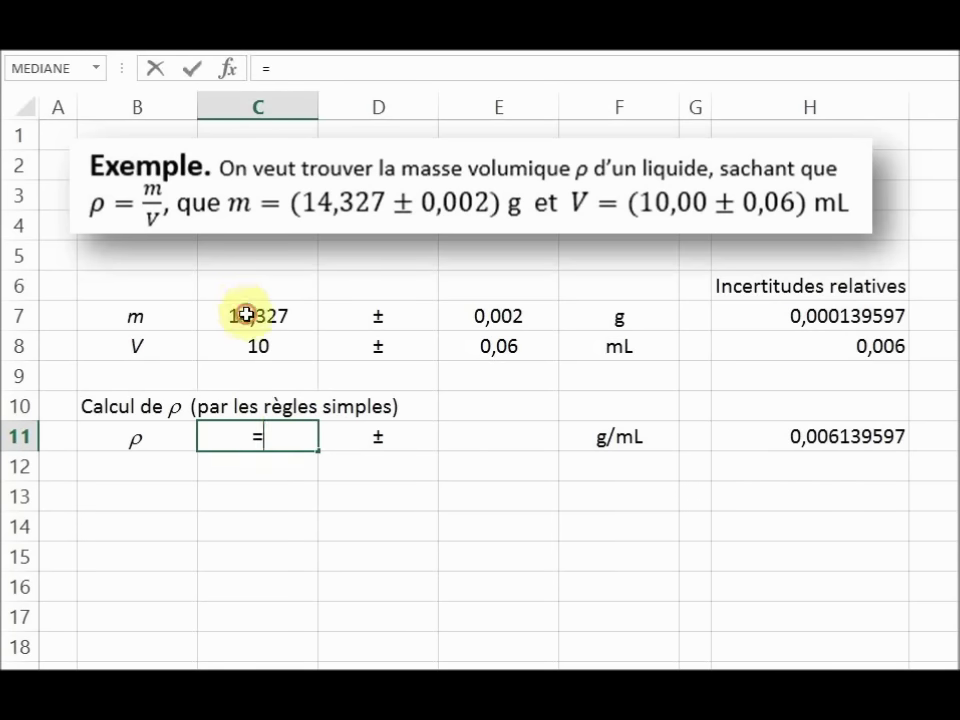
left_click(246, 316)
type("/")
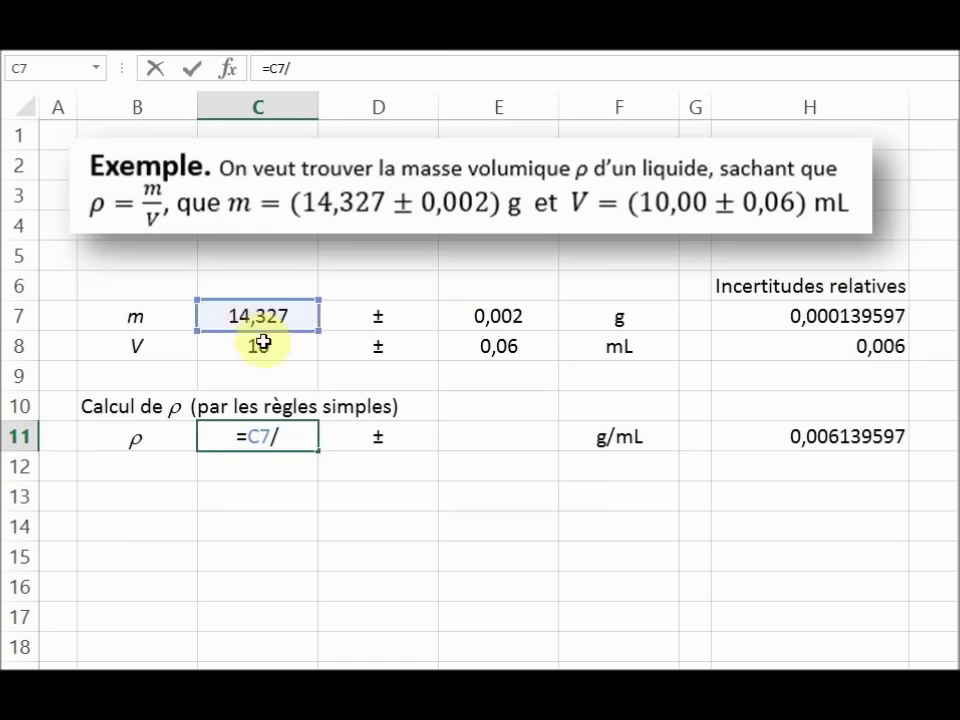
left_click(262, 349)
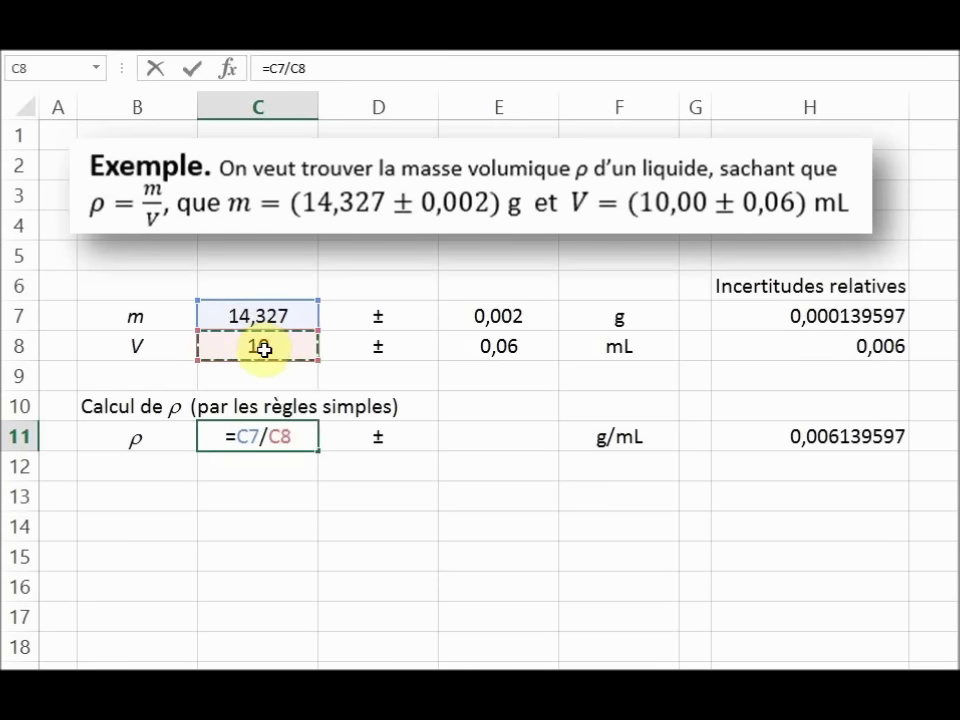
key("Return")
Enter =C11*H11 in E11 for the absolute uncertainty 0,0087962.
left_click(535, 438)
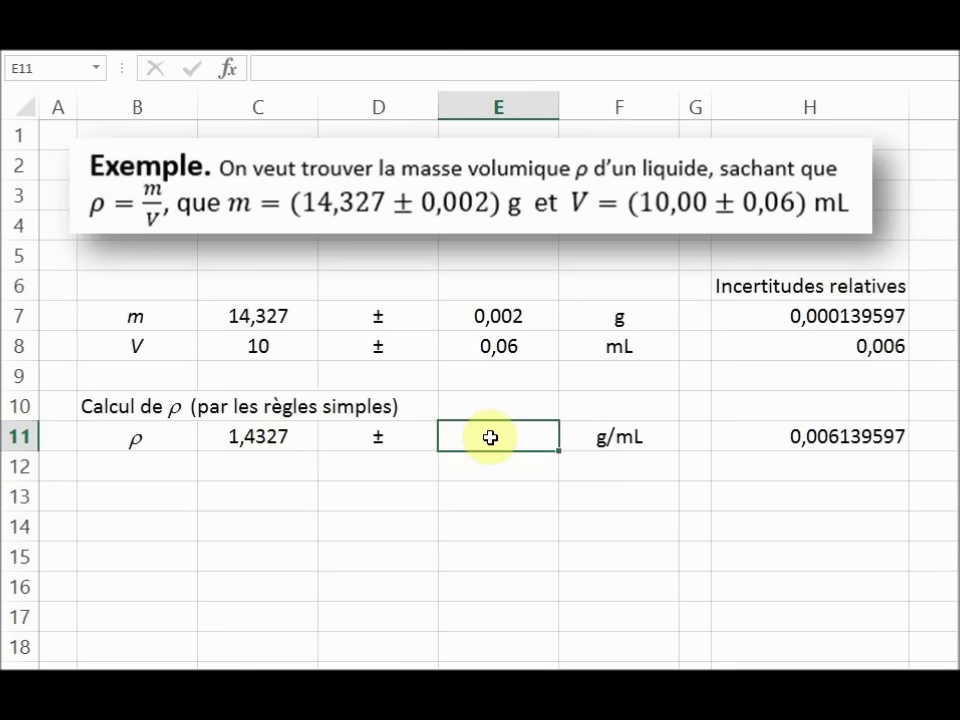
type("=")
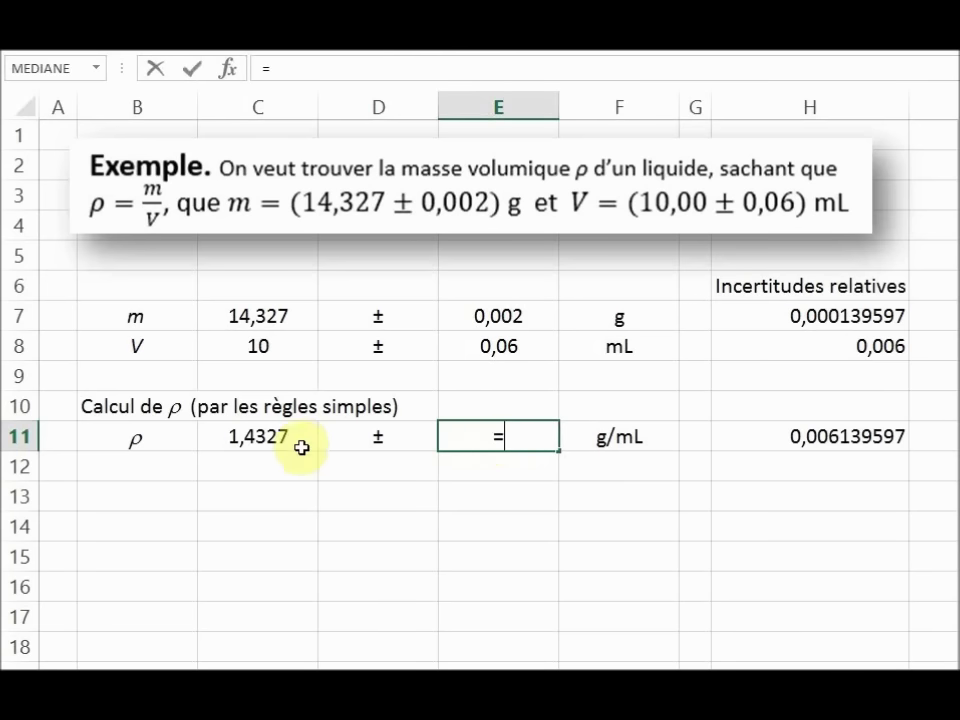
left_click(272, 437)
type("*")
left_click(831, 437)
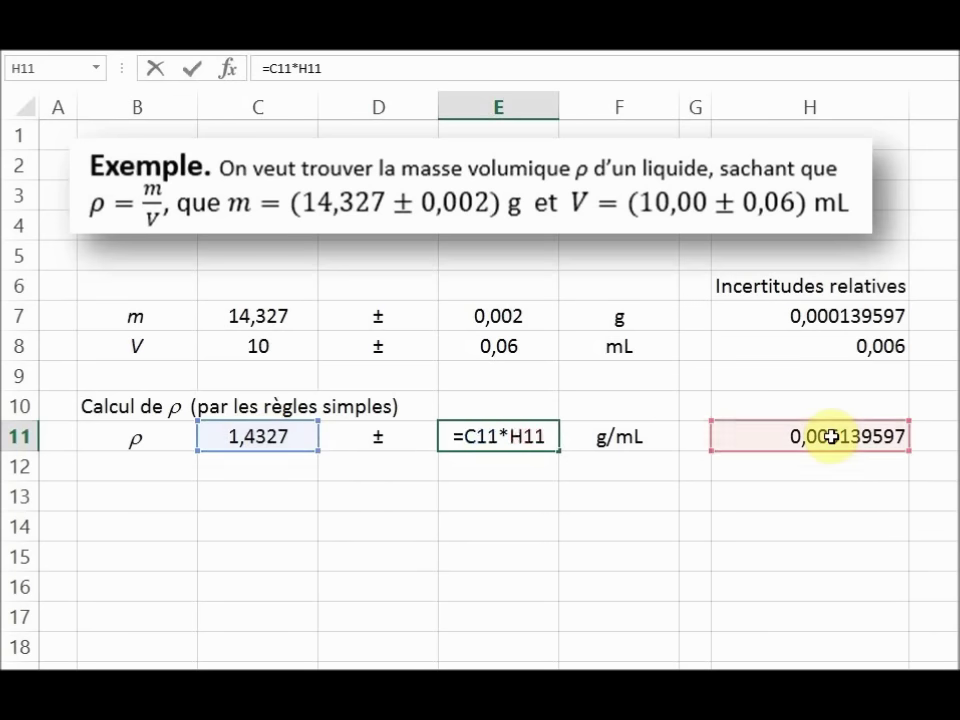
key("Return")
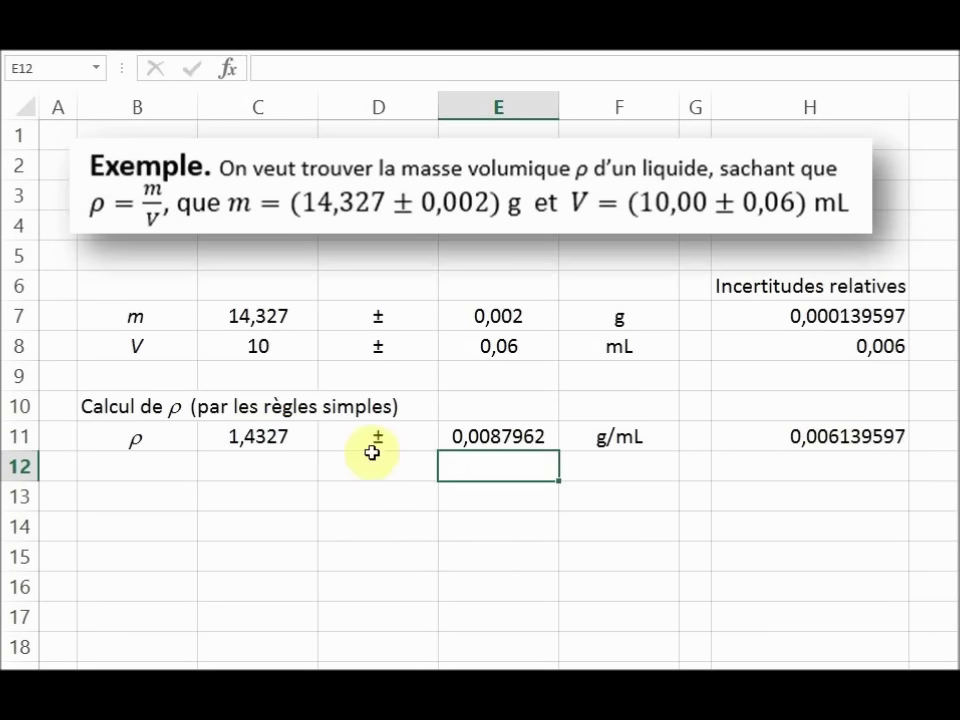
left_click(260, 347)
Format the volume cell as a number with two decimals, showing 10,00.
right_click(260, 347)
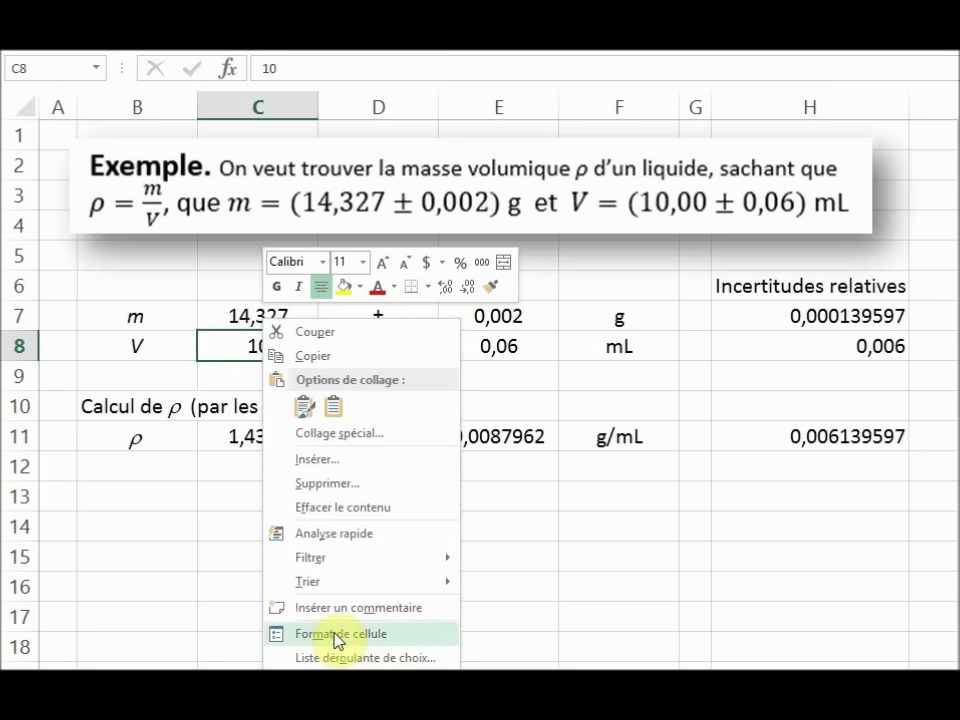
key("Escape")
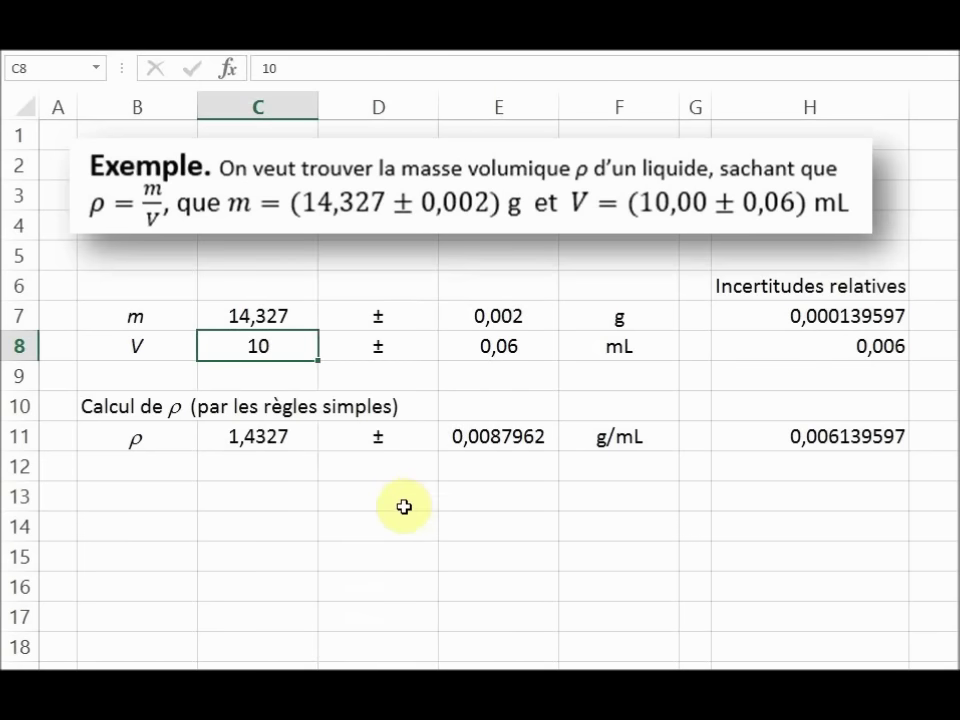
key("ctrl+1")
left_click(110, 362)
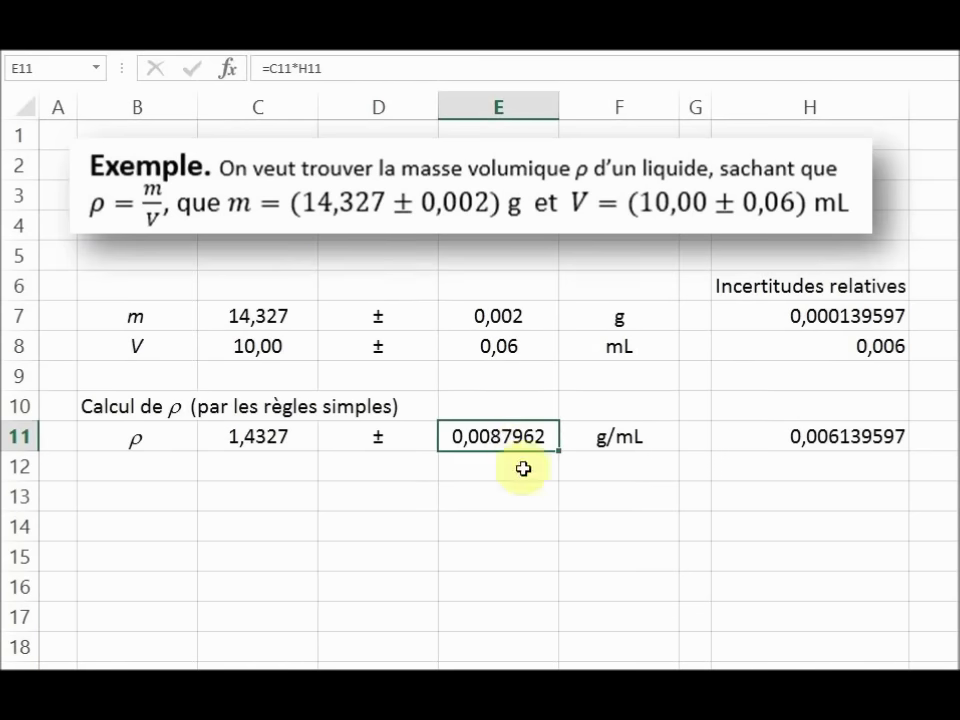
Format E11 as a number with 3 decimals, showing 0,009.
right_click(519, 440)
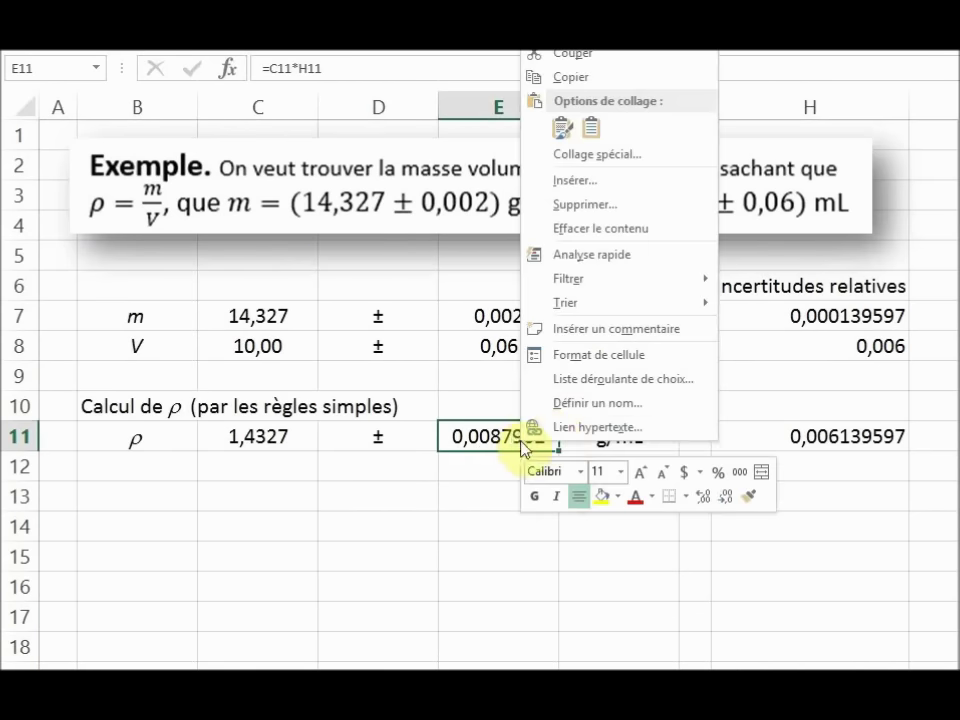
left_click(587, 353)
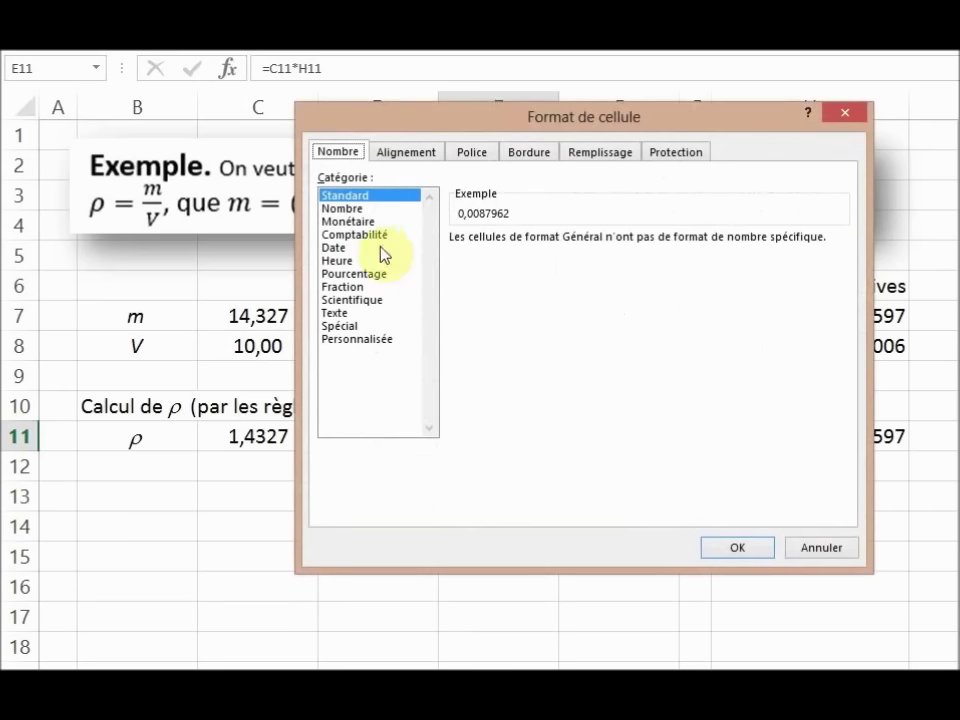
left_click(360, 208)
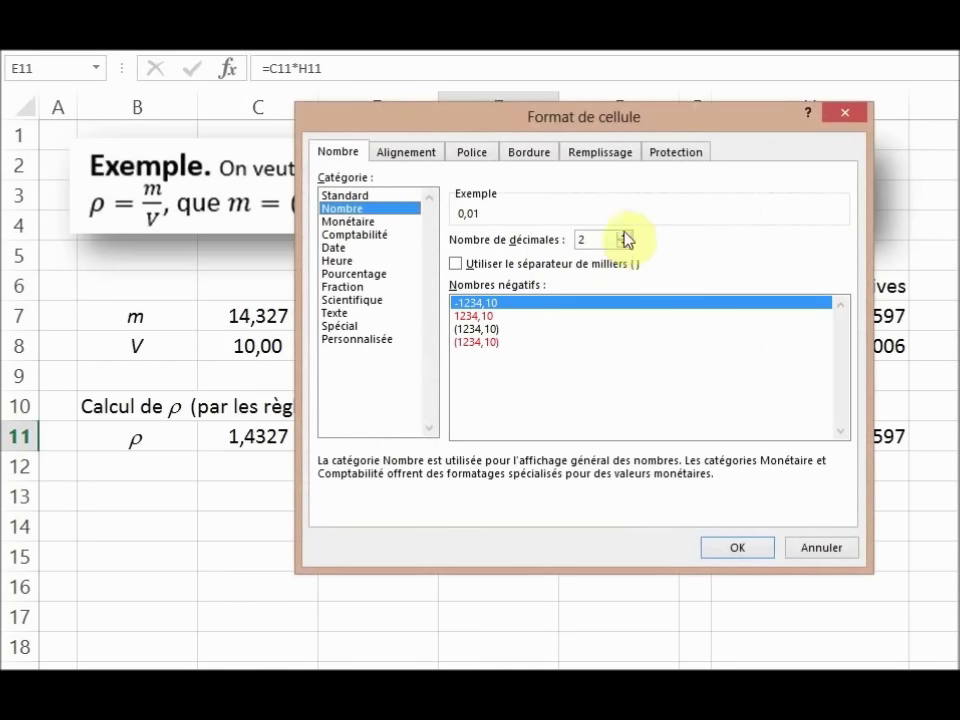
left_click_drag(611, 117, 867, 168)
left_click(872, 286)
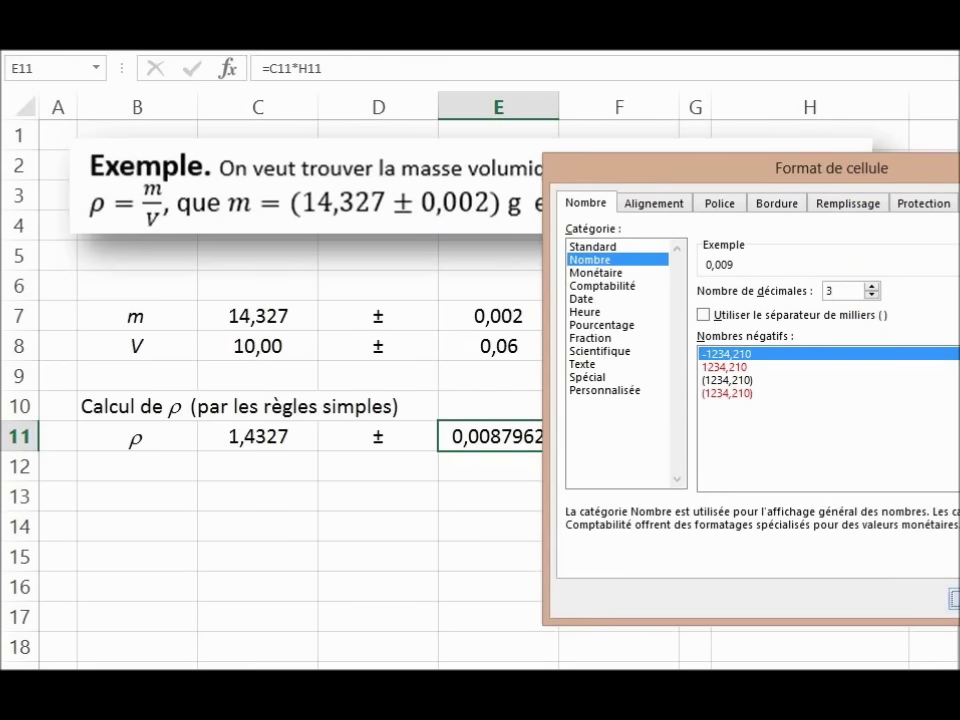
key("Return")
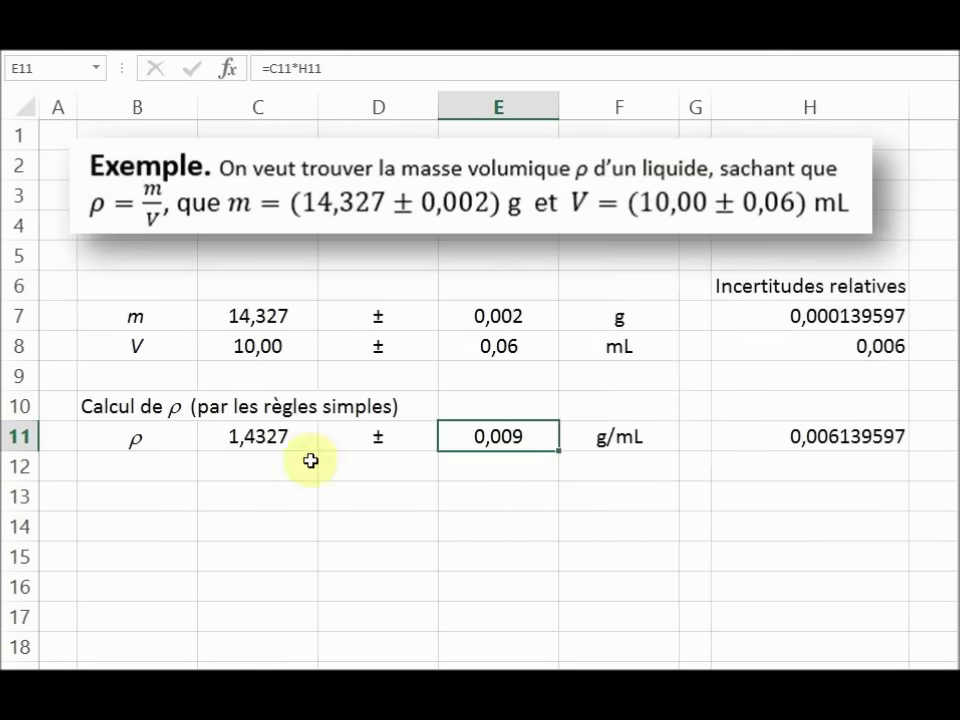
Format the density in C11 with 3 decimals, showing 1,433.
left_click(253, 437)
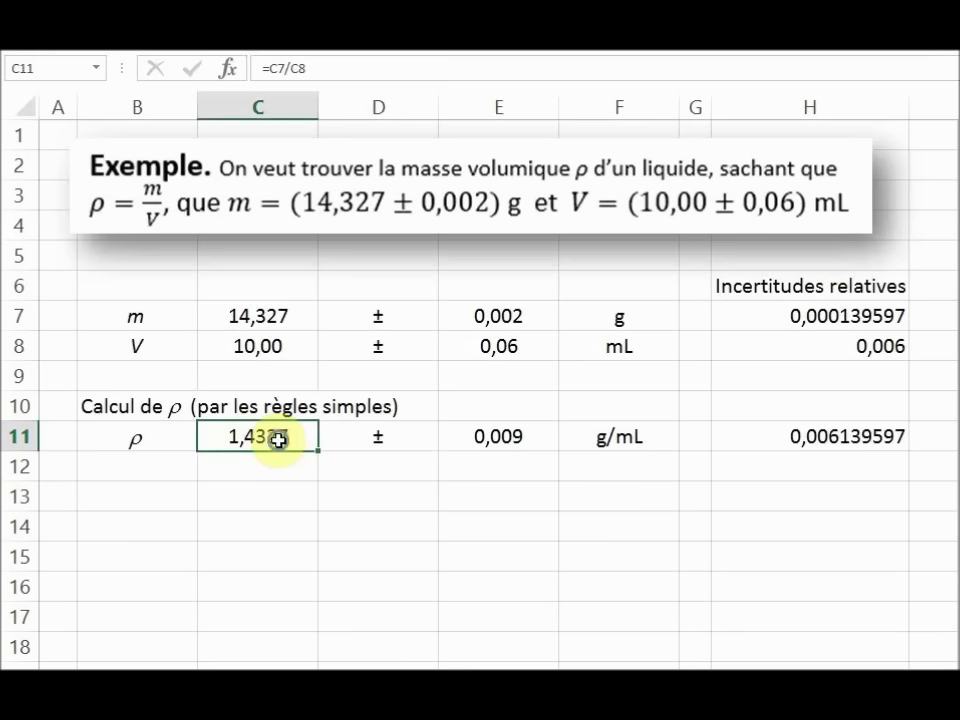
right_click(278, 440)
left_click(345, 354)
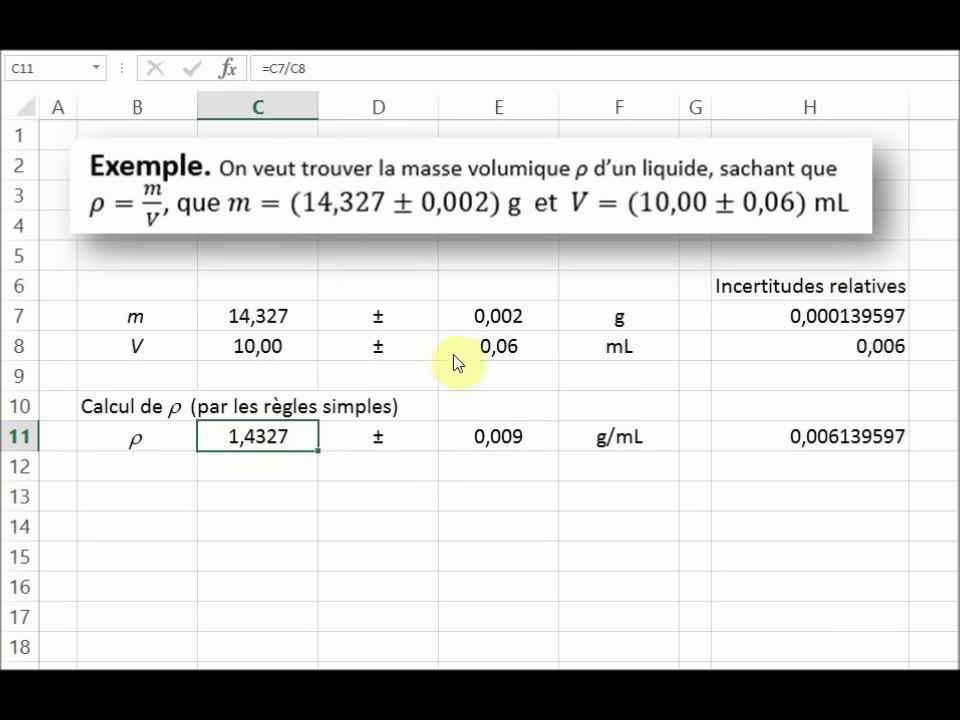
left_click(105, 213)
left_click(380, 244)
left_click(478, 561)
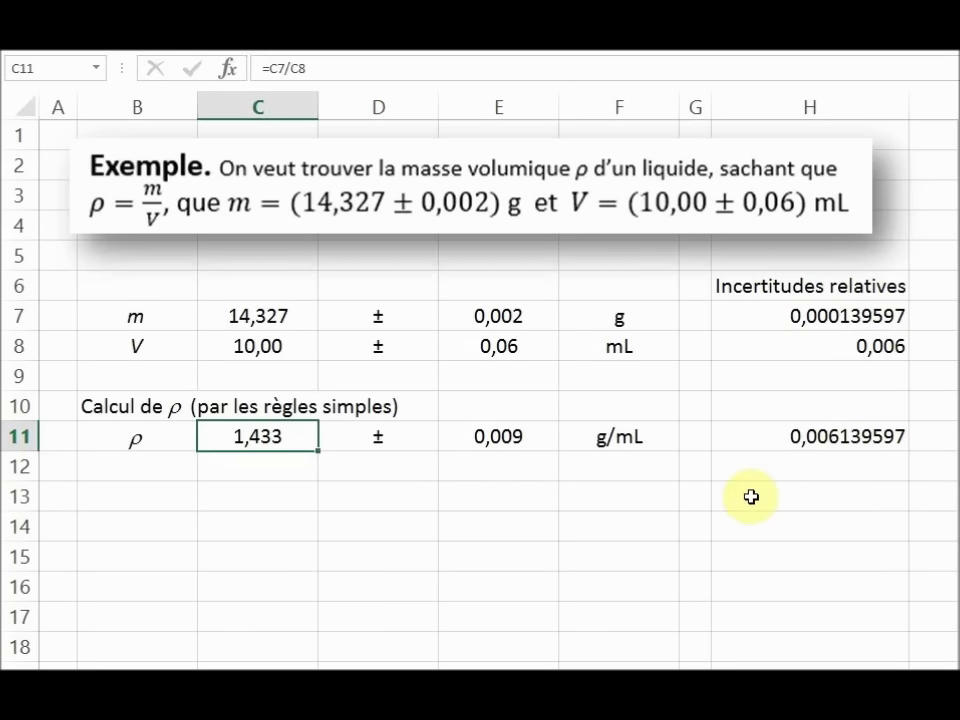
left_click(692, 531)
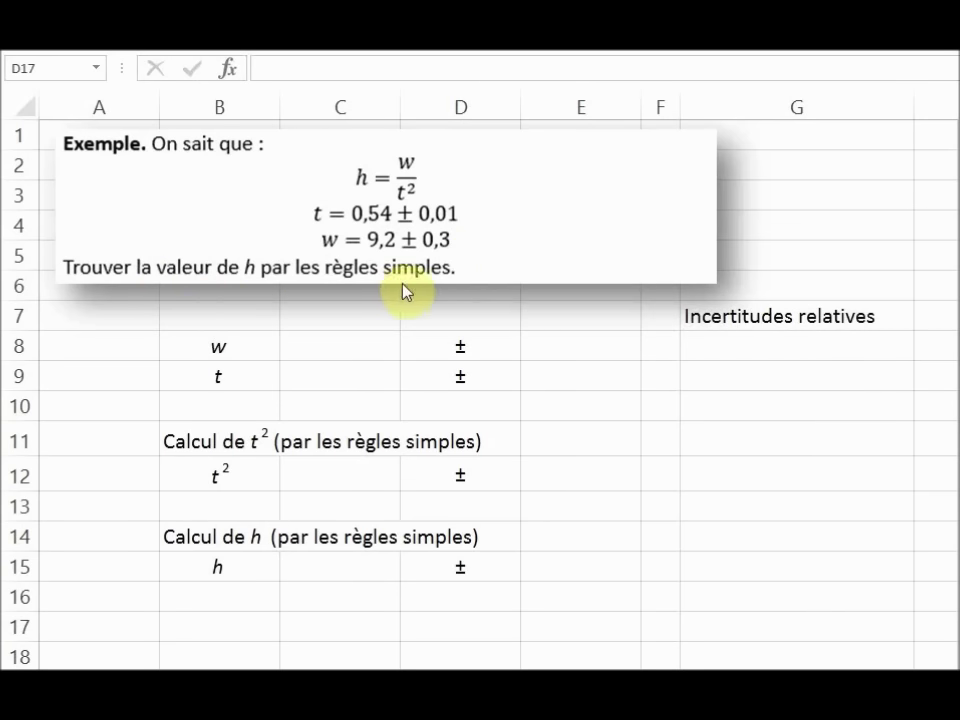
Enter 9,2 and 0,3 for w, then 0,54 and 0,01 for t.
left_click(376, 345)
type("9,2")
key("Tab")
key("Tab")
type("0")
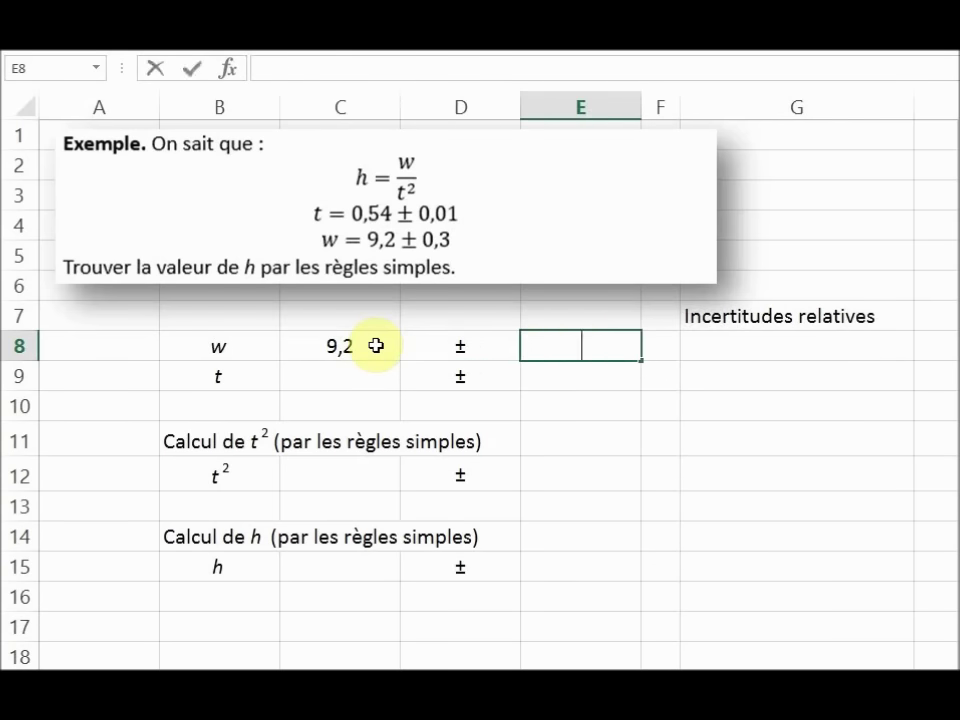
type(",3")
key("Return")
key("Return")
key("Up")
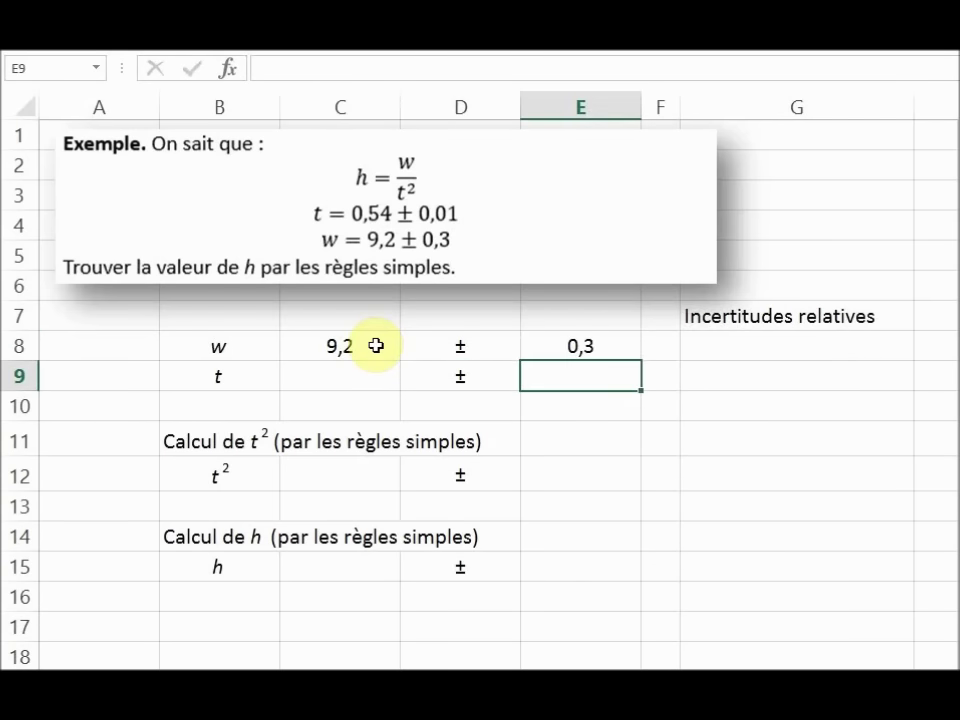
key("Left")
key("Left")
type("0,5")
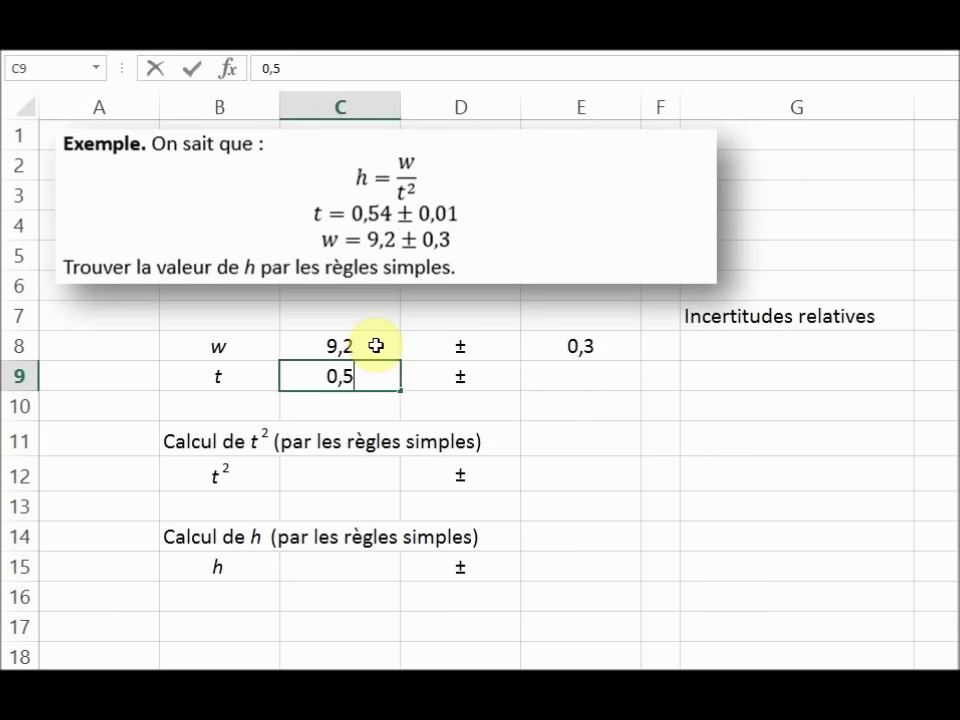
type("4")
key("Tab")
key("Tab")
type("0,01")
key("Tab")
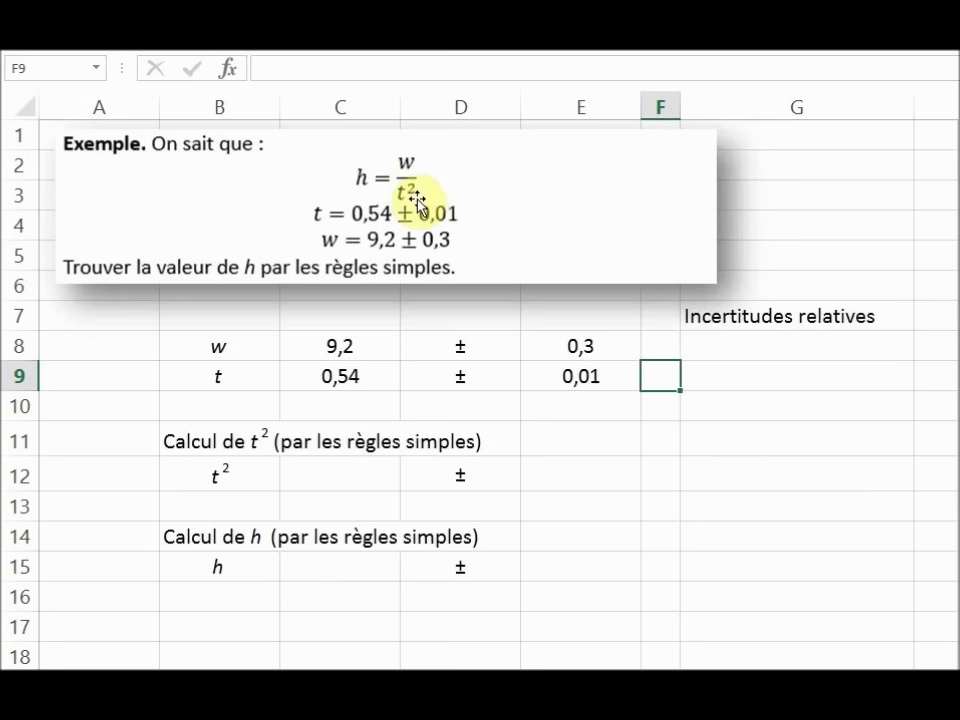
left_click(749, 352)
Enter =E8/ABS(C8) in G8, giving w's relative uncertainty 0,032608696.
type("=")
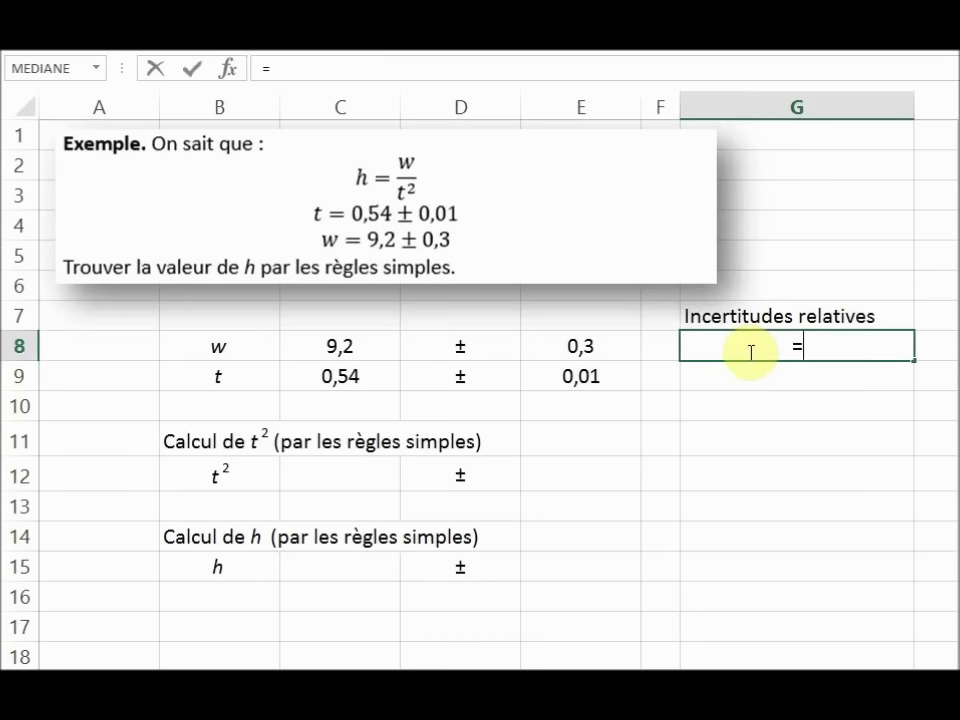
left_click(607, 347)
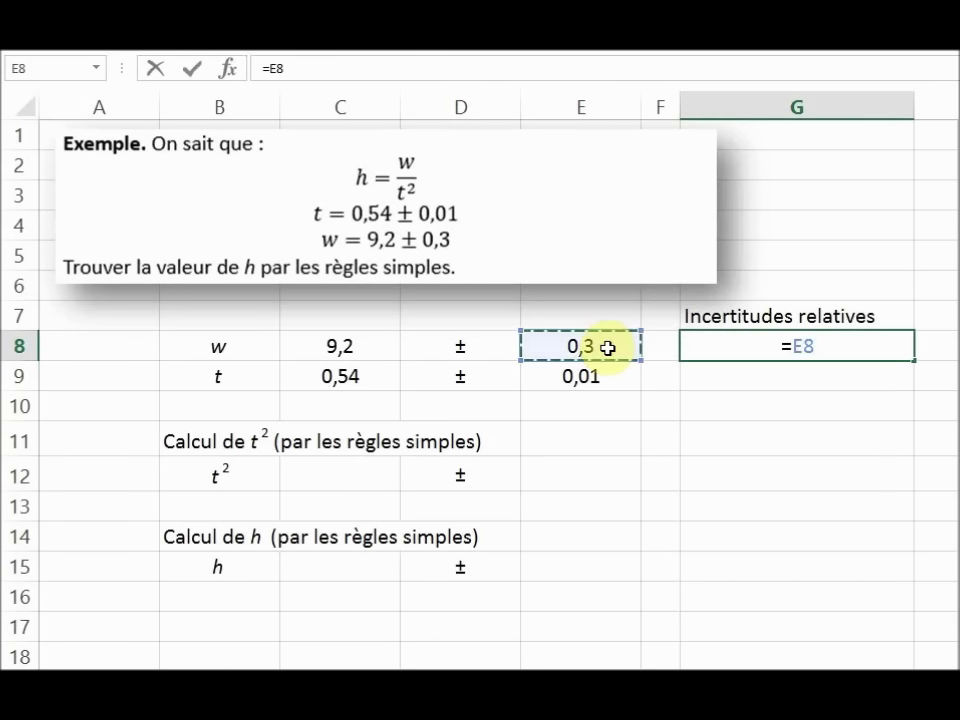
type("/")
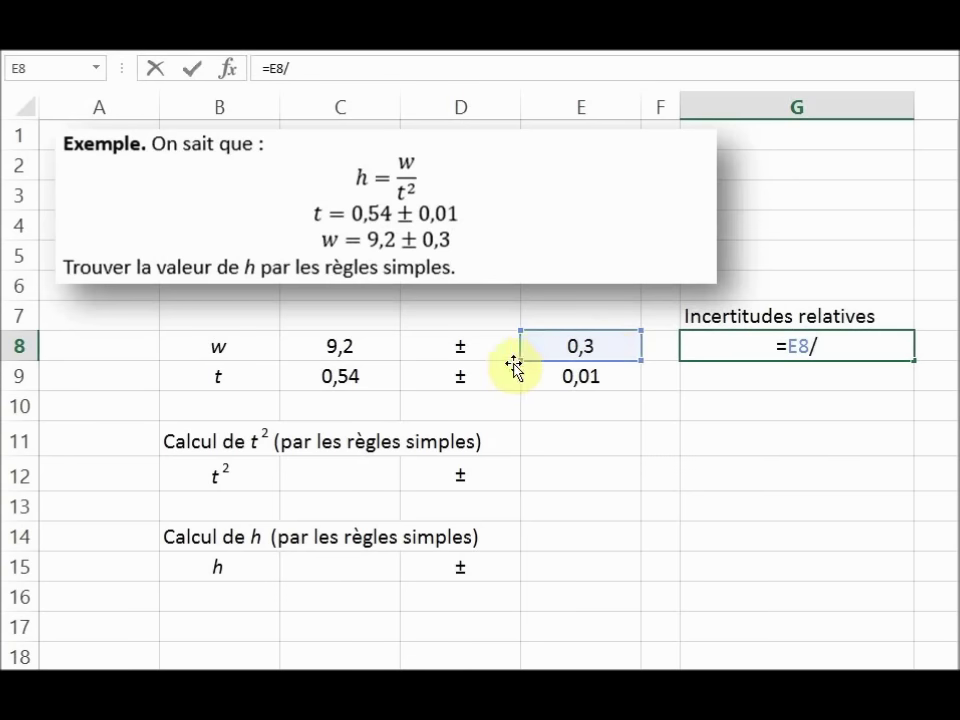
type("ABS(")
left_click(355, 347)
type(")")
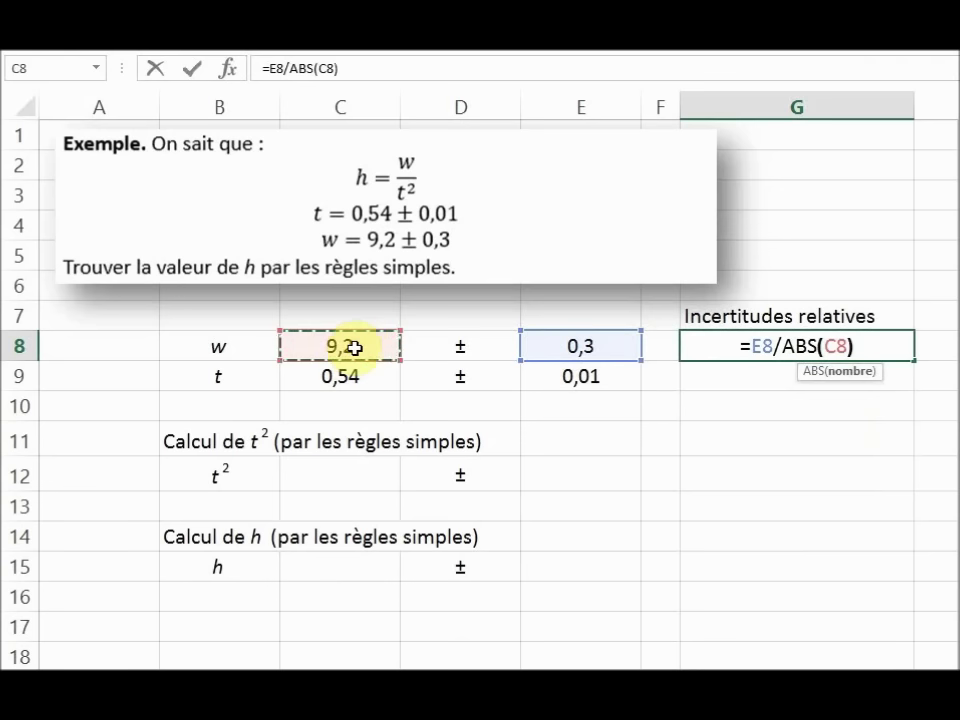
key("Return")
Fill the formula down to G9 and check =E9/ABS(C9), giving 0,018518519.
left_click(796, 352)
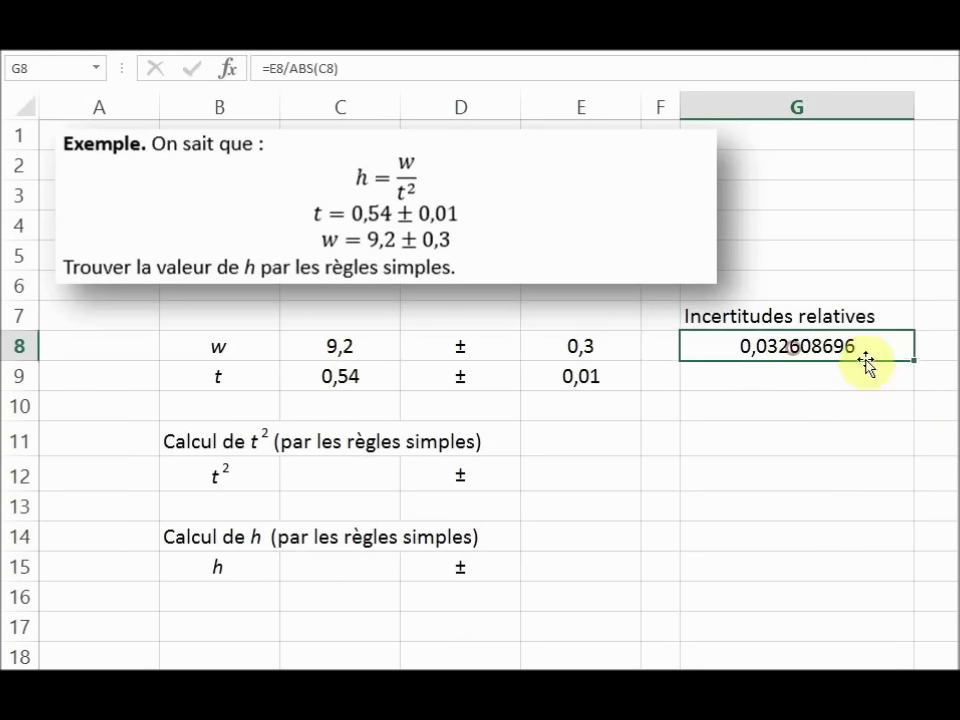
left_click_drag(916, 360, 913, 389)
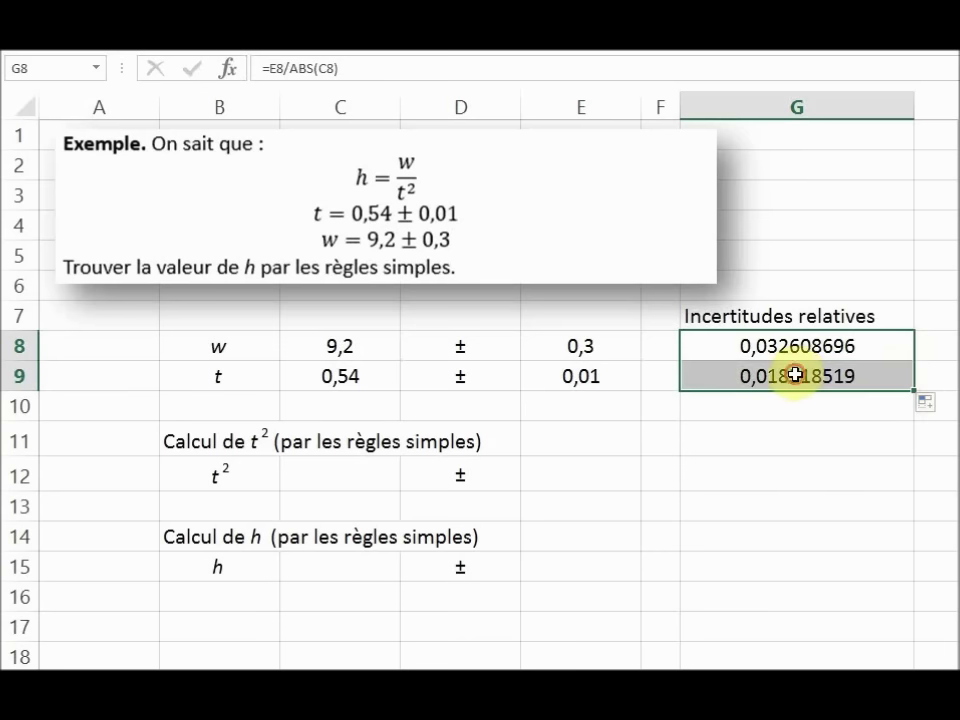
left_click(797, 371)
double_click(867, 390)
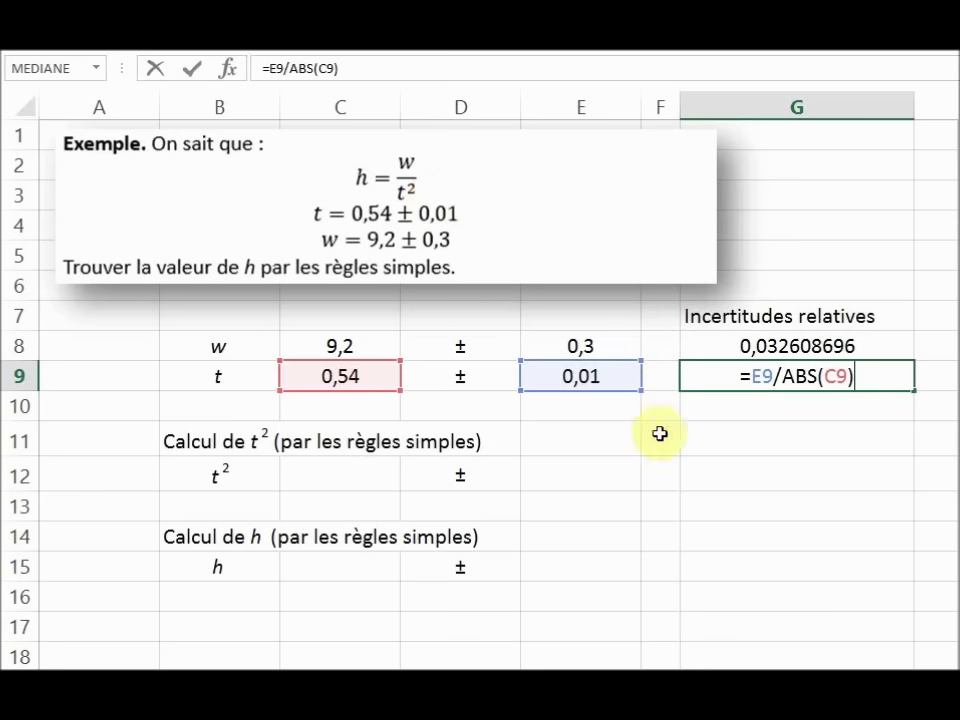
left_click(753, 482)
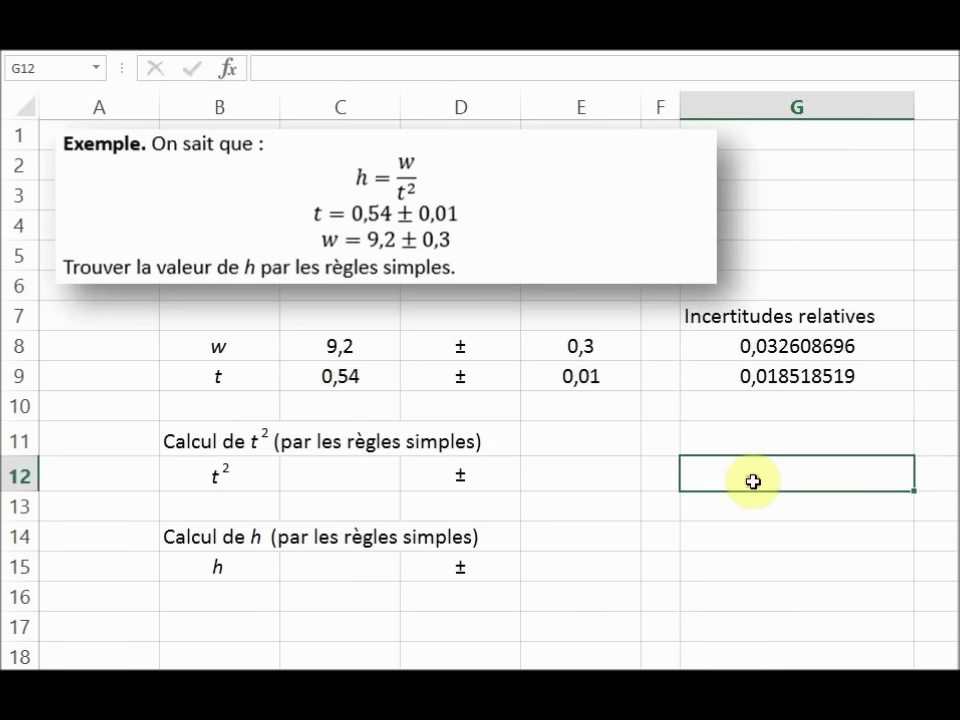
Enter =C9^2 in C12 so the t² row shows 0,2916.
left_click(334, 479)
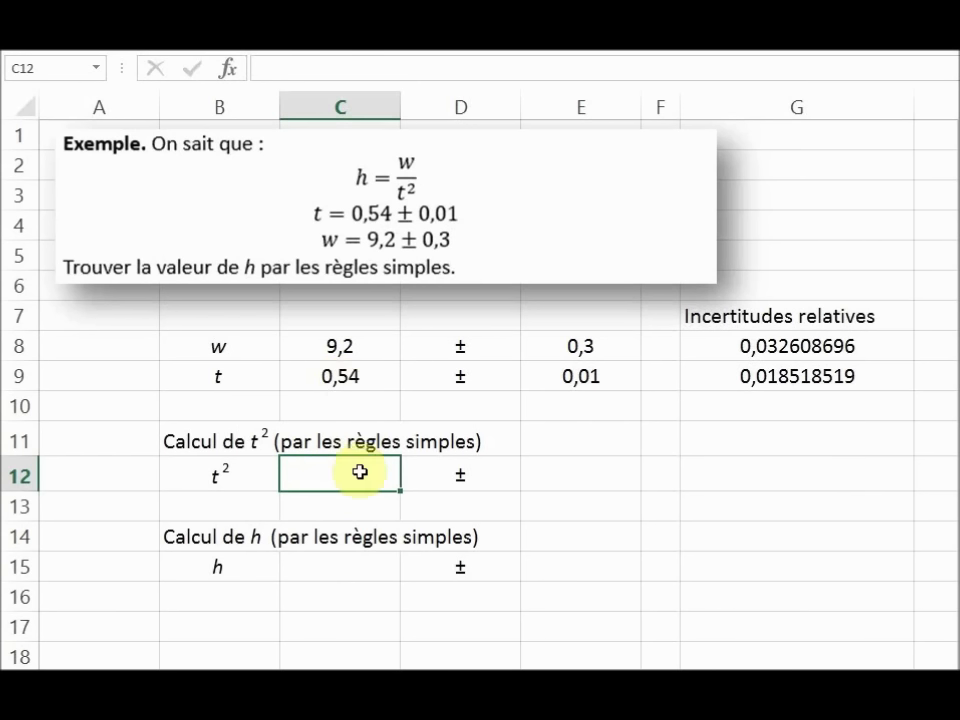
type("=")
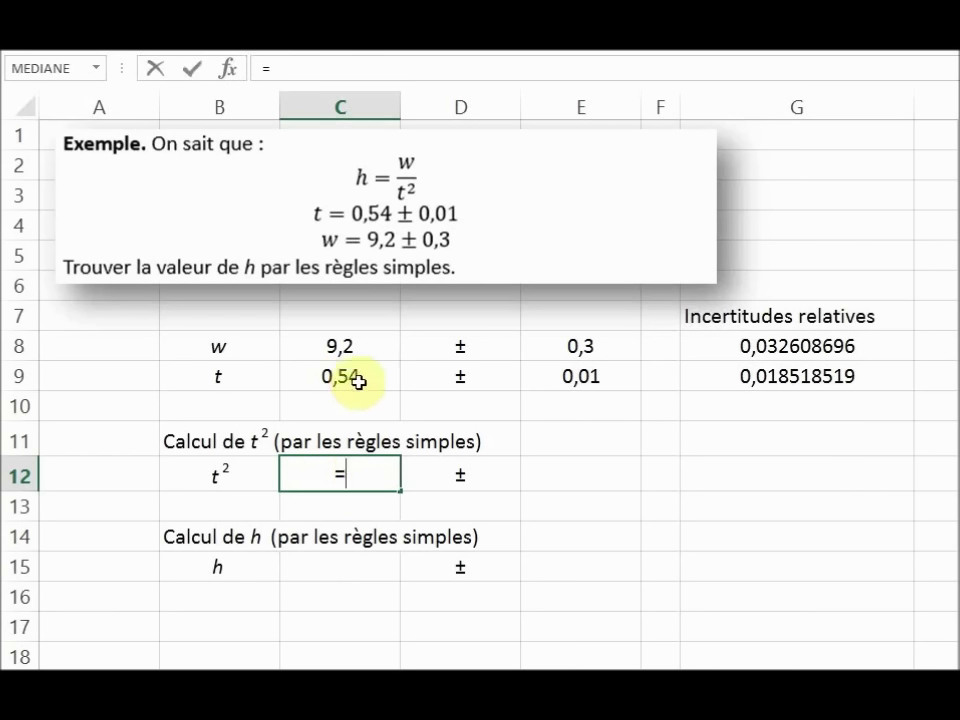
left_click(364, 379)
type("^2")
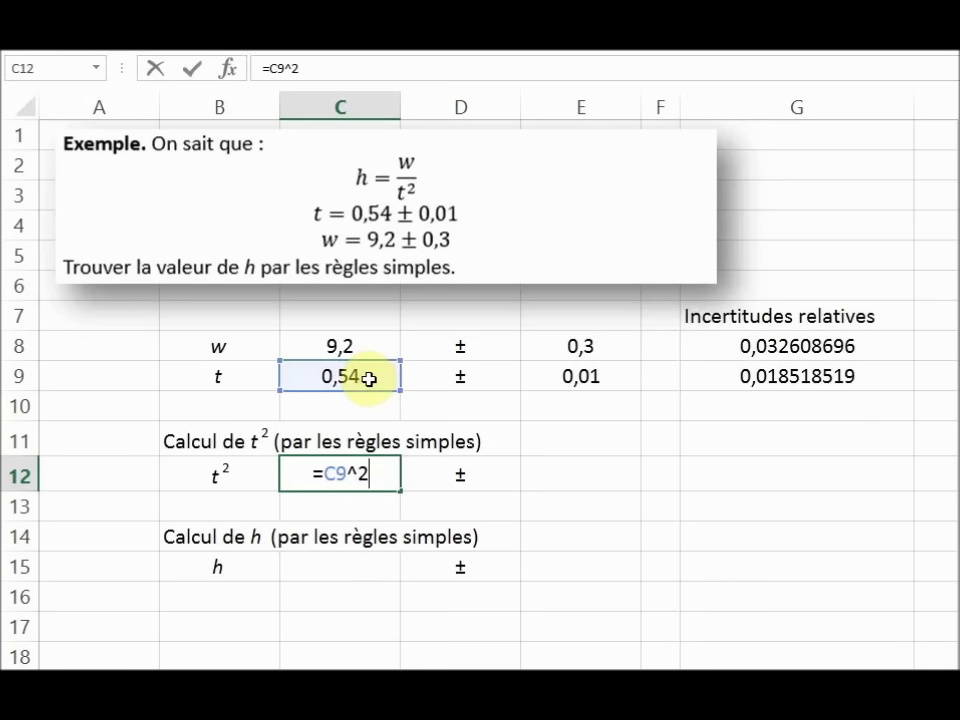
key("Return")
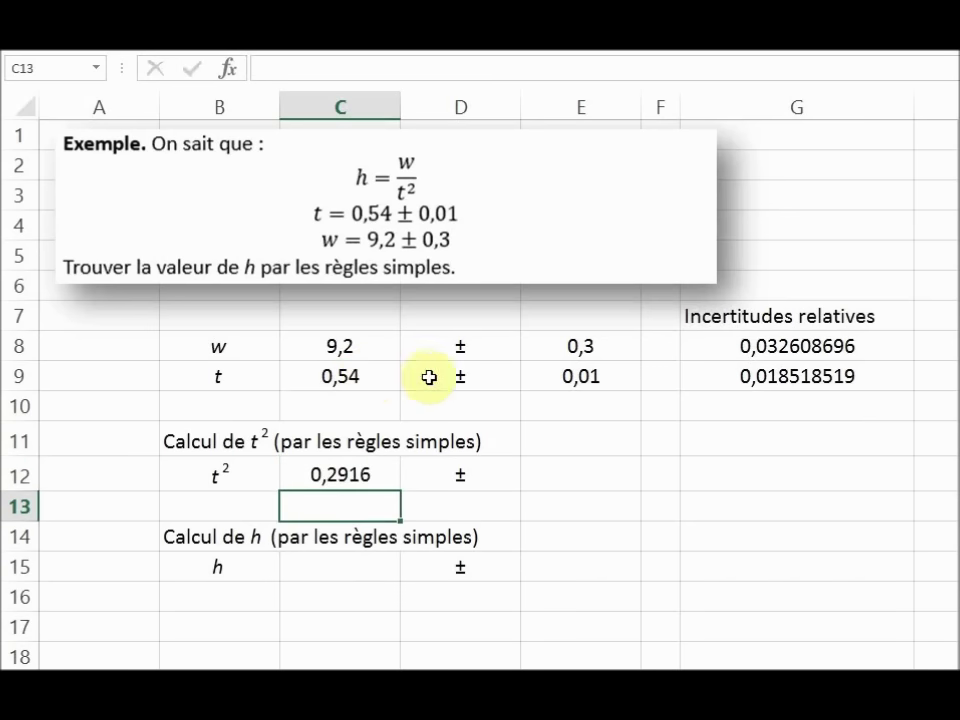
left_click(748, 470)
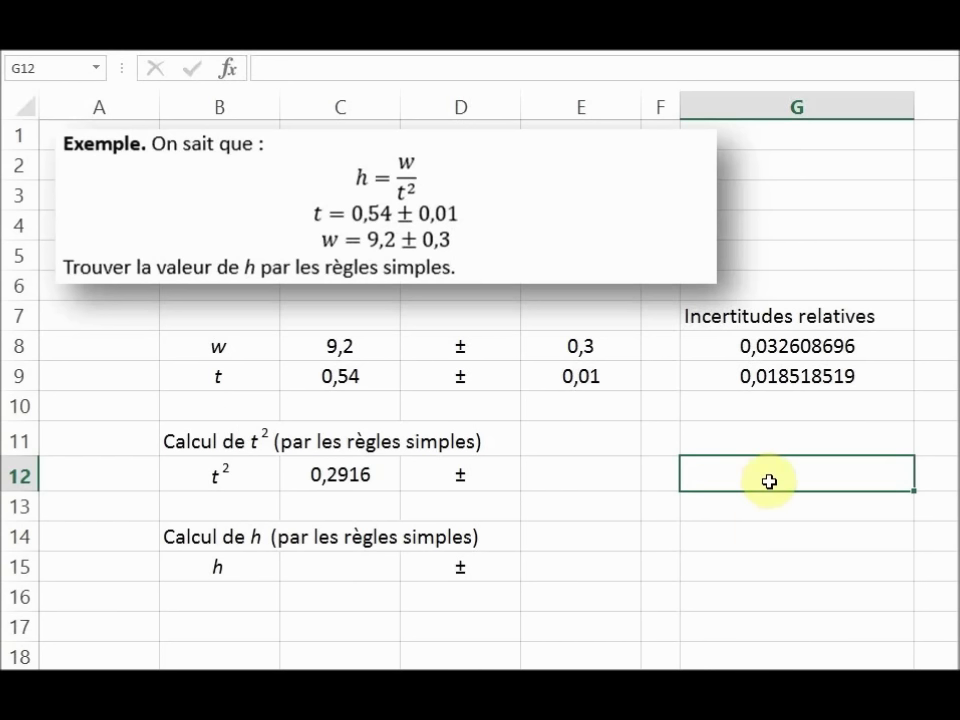
Enter =2*G9 in G12 so t²'s relative uncertainty is twice that of t.
type("=2*")
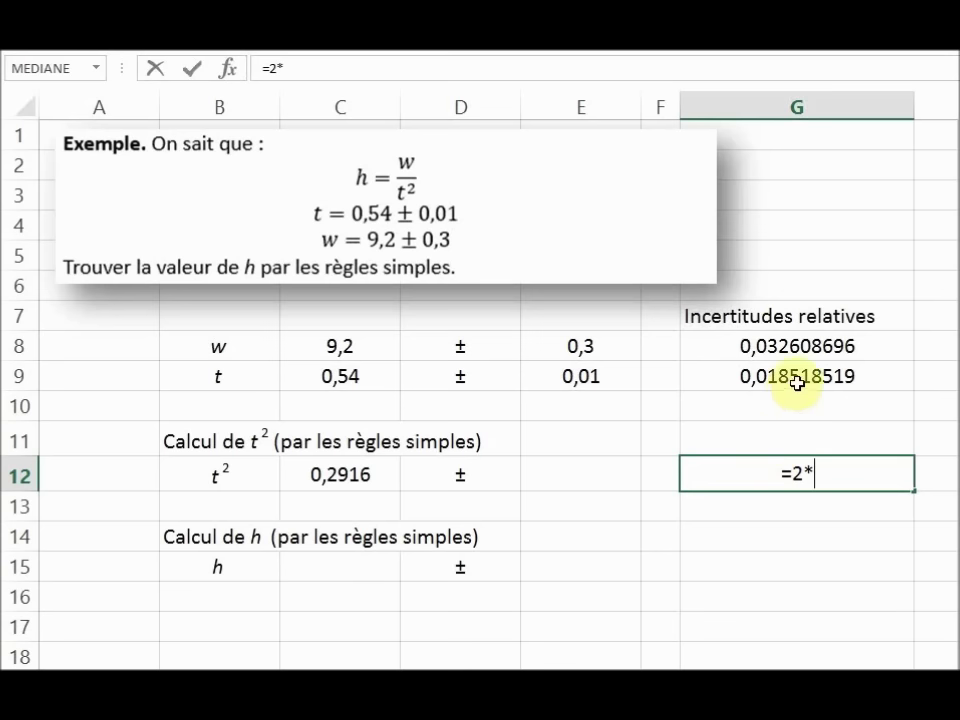
left_click(800, 378)
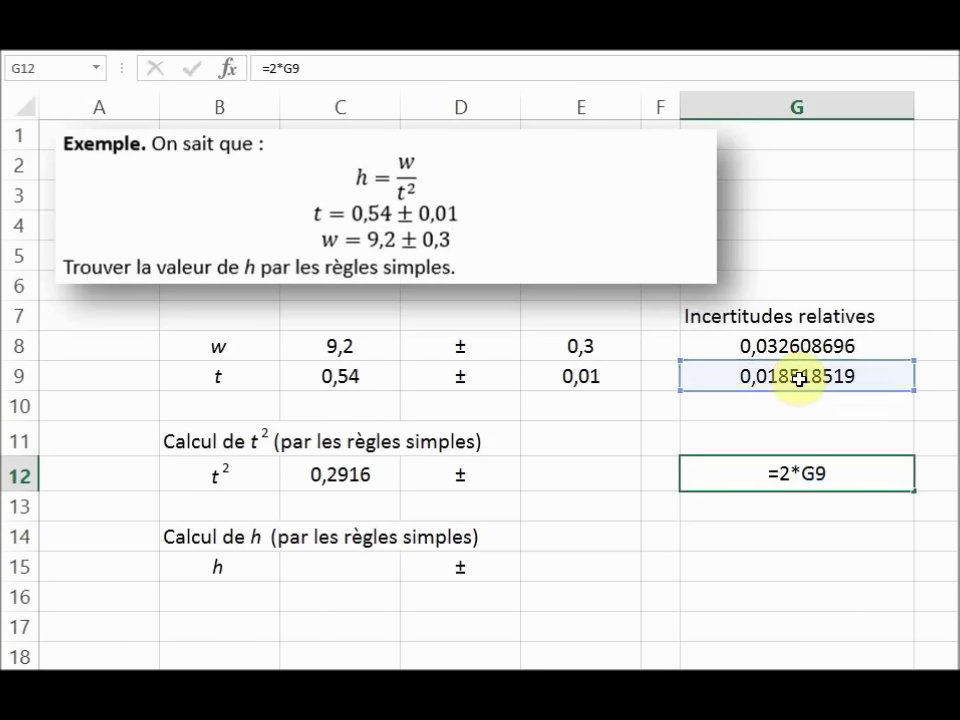
key("Return")
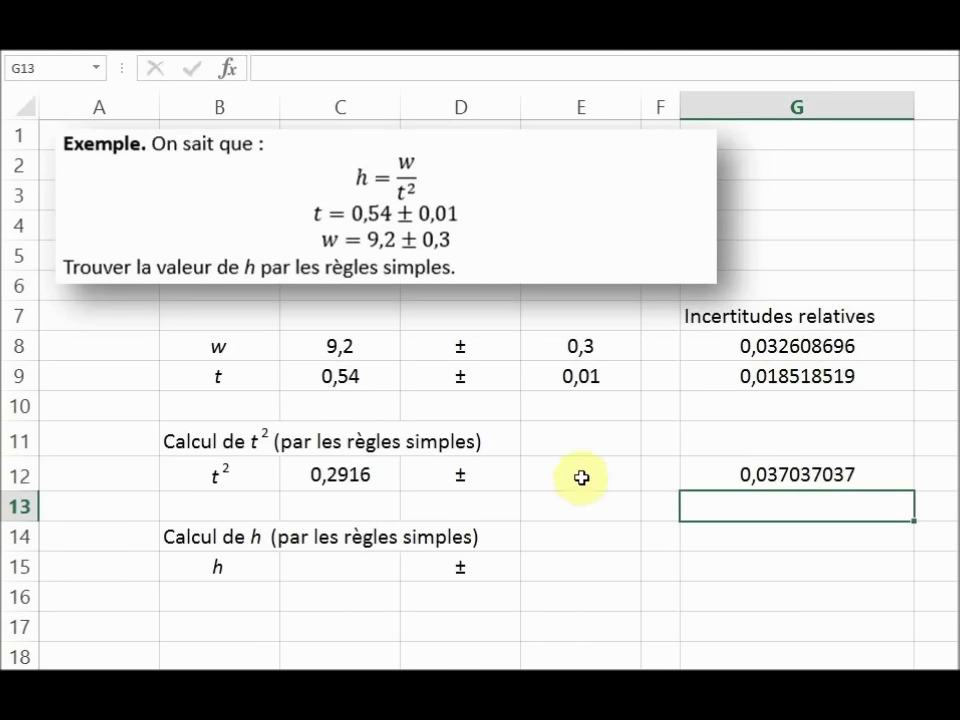
Enter =G12*C12 in E12, giving t²'s absolute uncertainty of 0,0108.
left_click(581, 477)
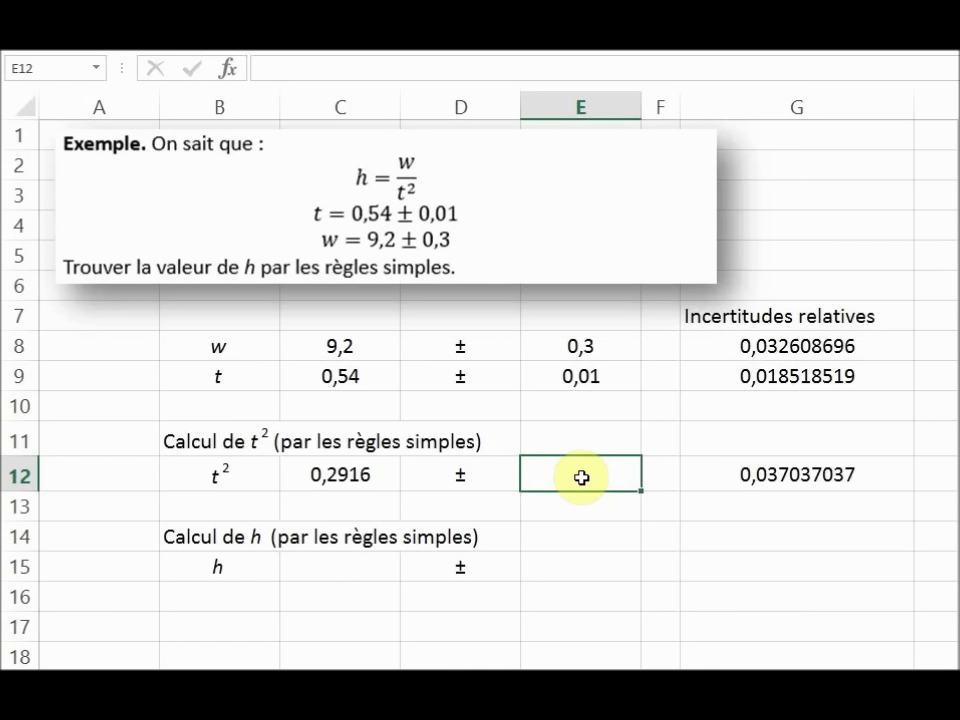
type("=")
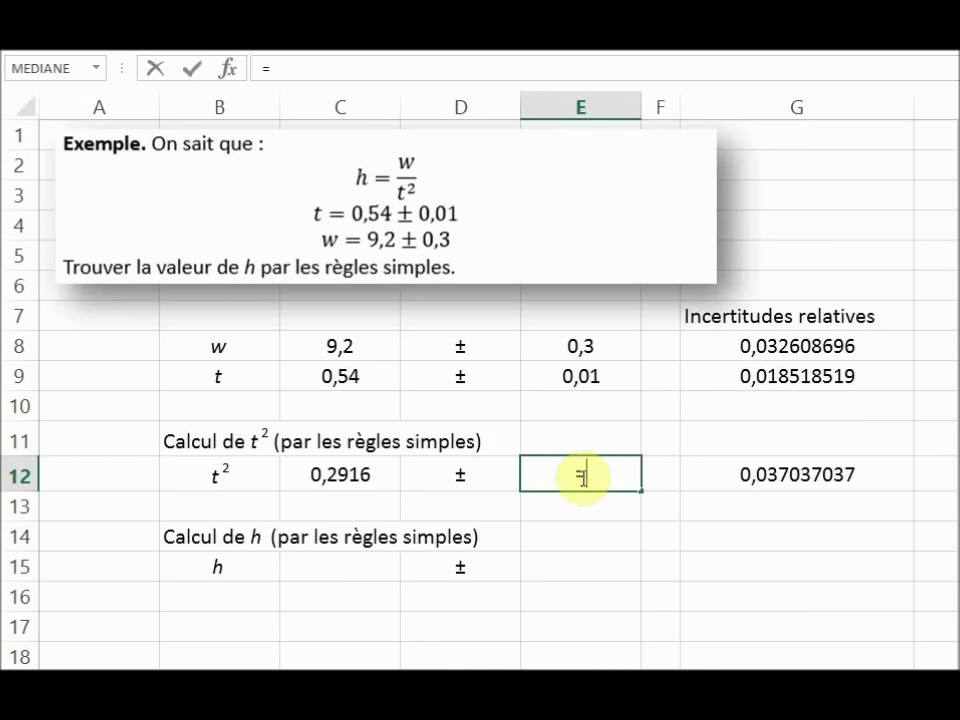
left_click(740, 475)
type("*")
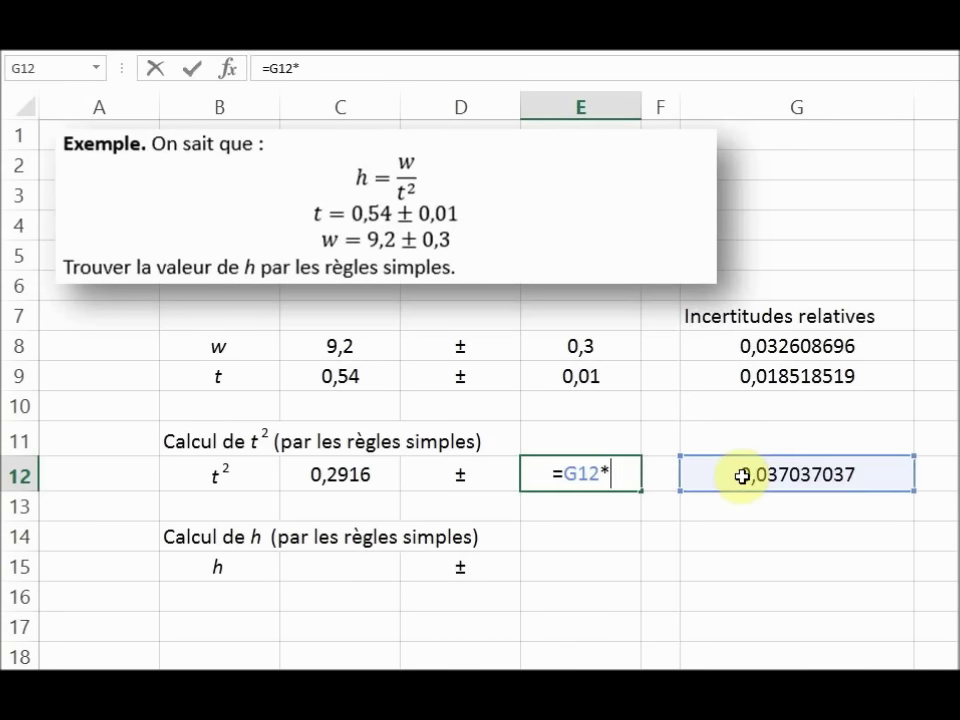
left_click(336, 476)
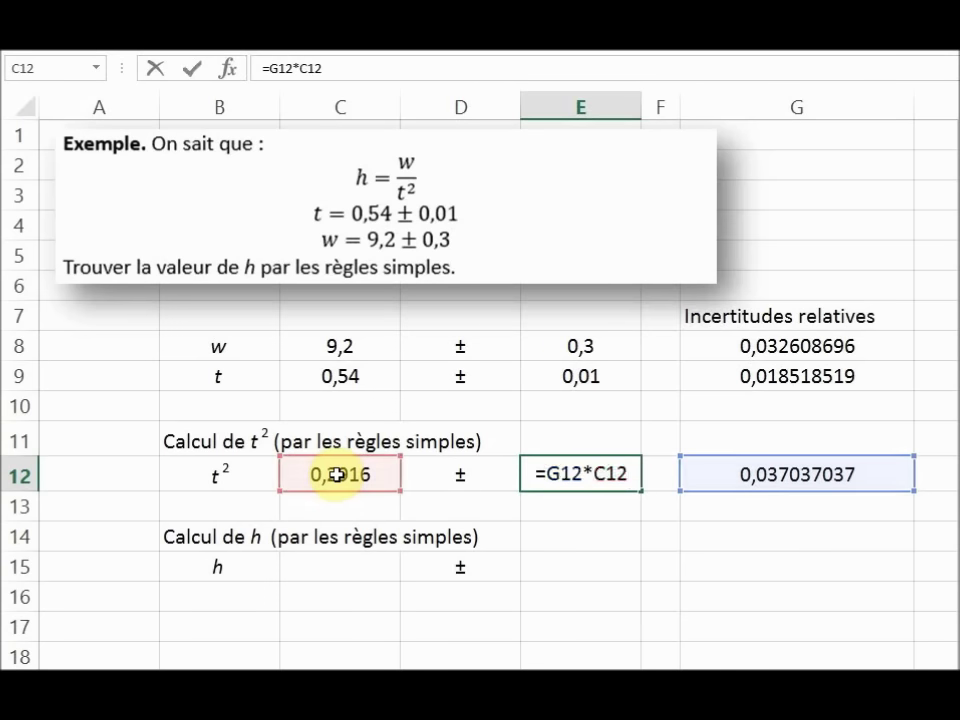
key("Return")
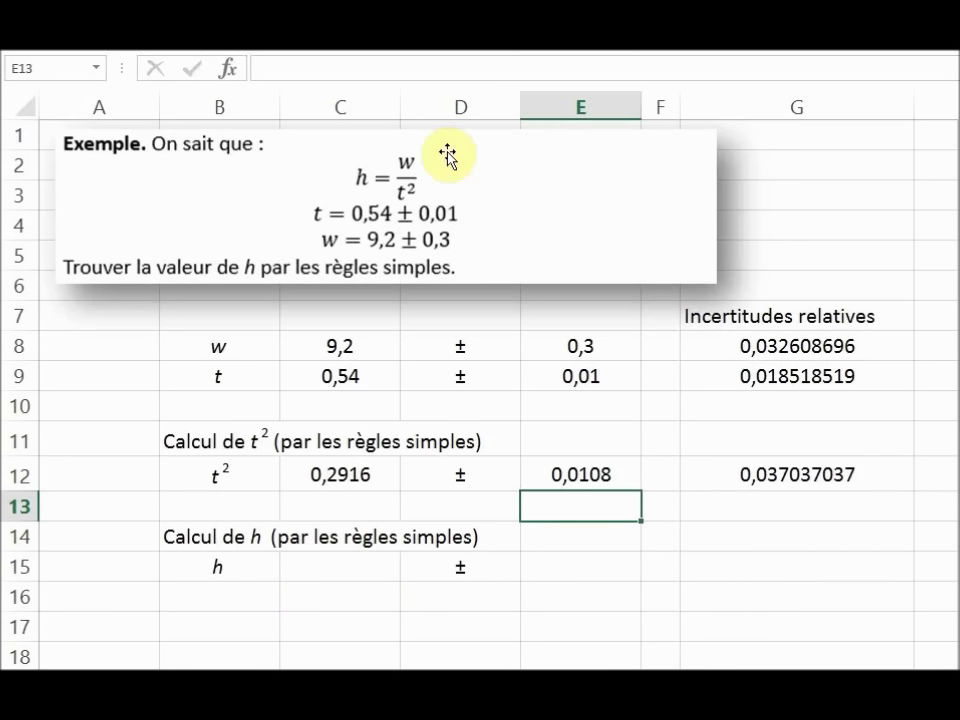
Compute h in C15 as =C8/C12, giving 31,5500686.
left_click(330, 566)
type("=")
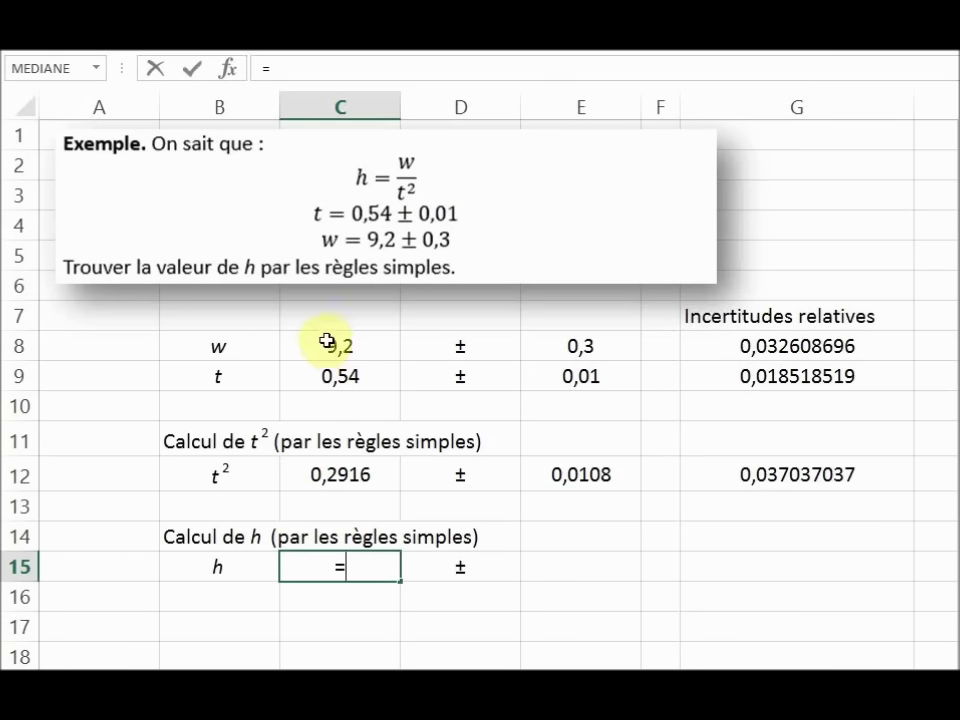
left_click(335, 345)
type("/")
left_click(336, 472)
key("Return")
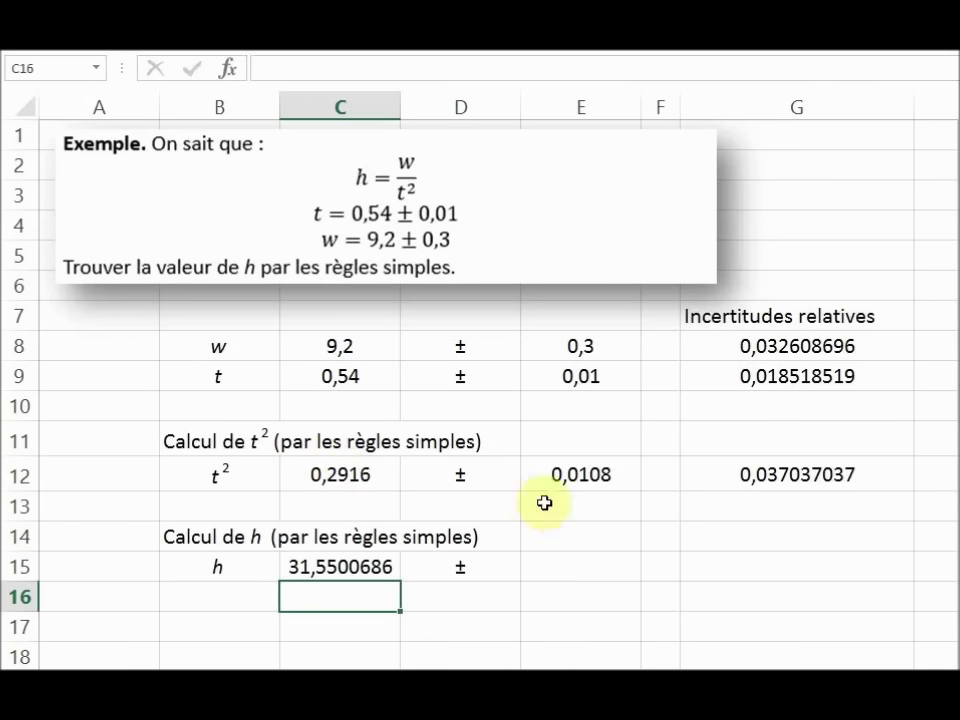
Compute h's relative uncertainty in G15 as =G8+G12, giving 0,069645733.
left_click(727, 564)
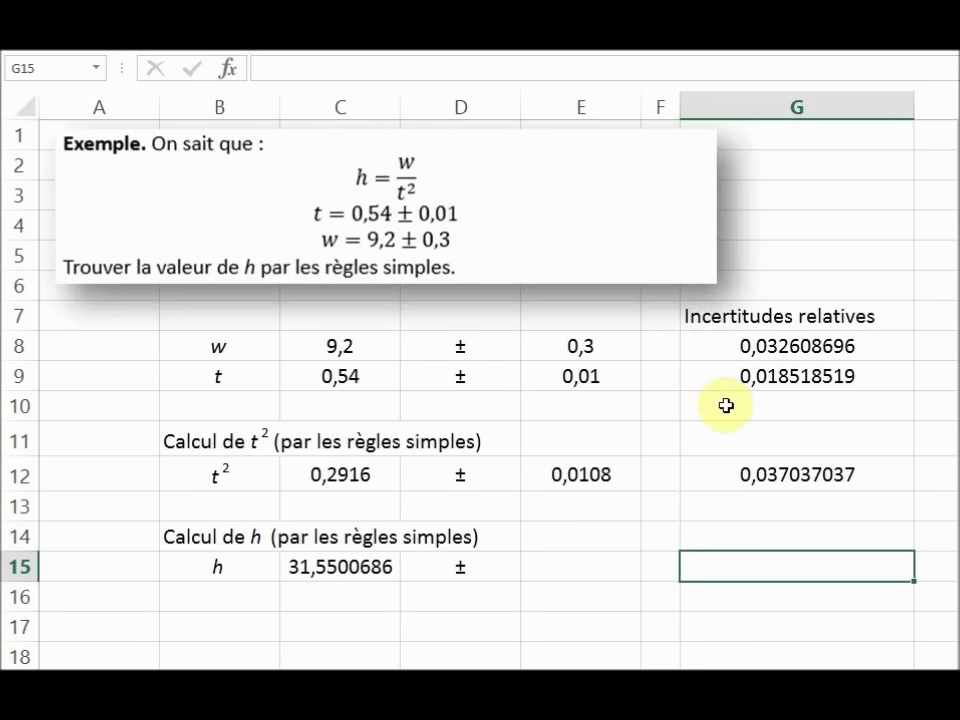
type("=")
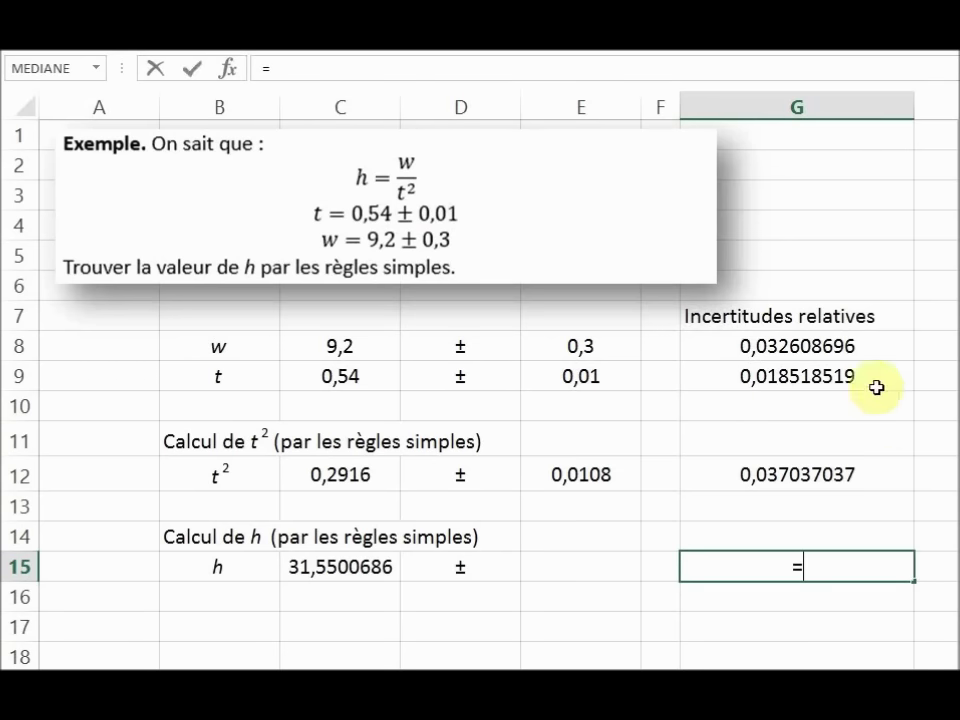
left_click(827, 351)
type("+")
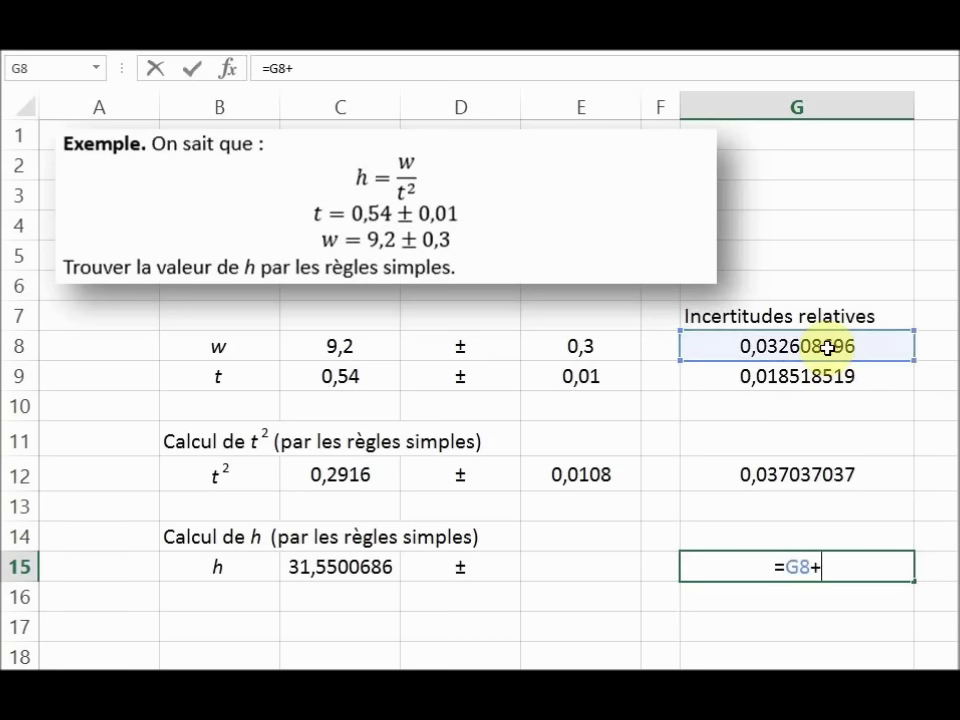
left_click(822, 480)
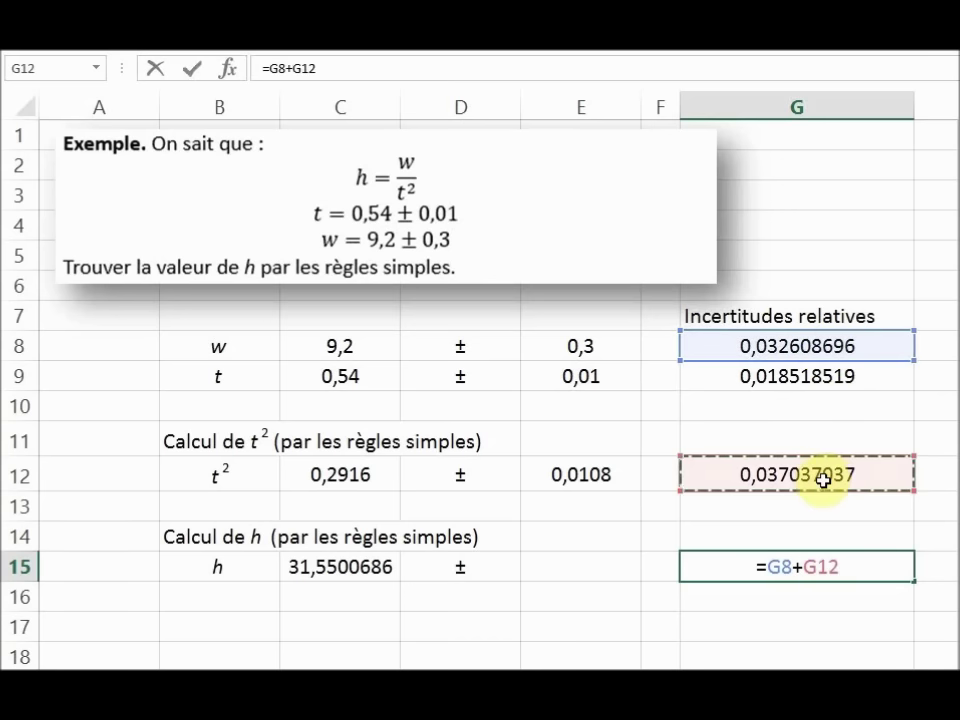
key("Return")
Compute h's absolute uncertainty in E15 as =C15*G15, giving 2,19732764.
left_click(587, 566)
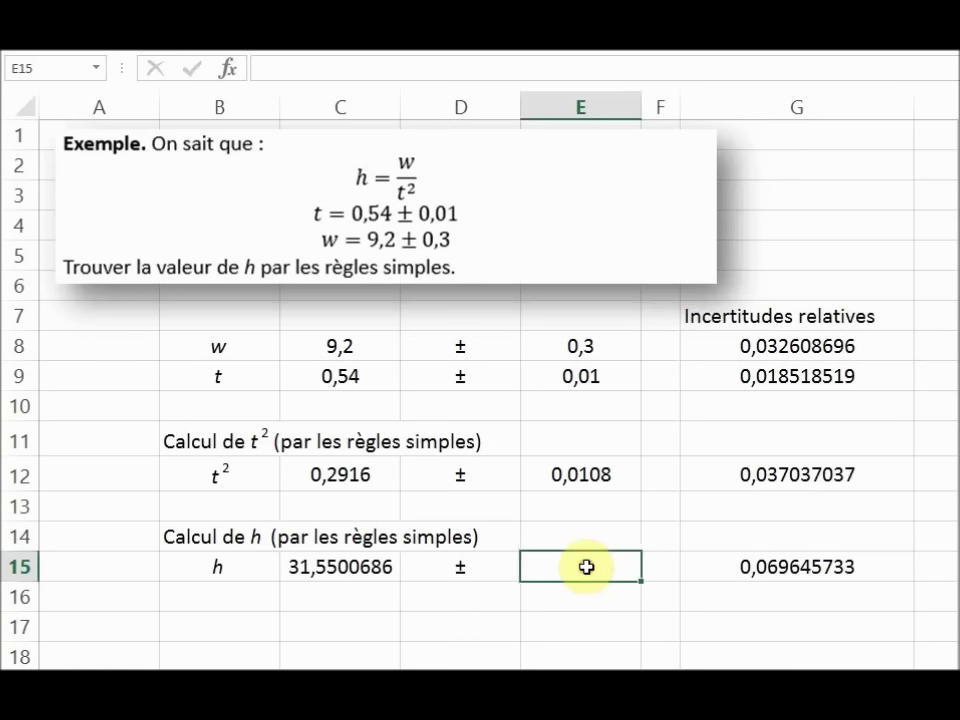
type("=")
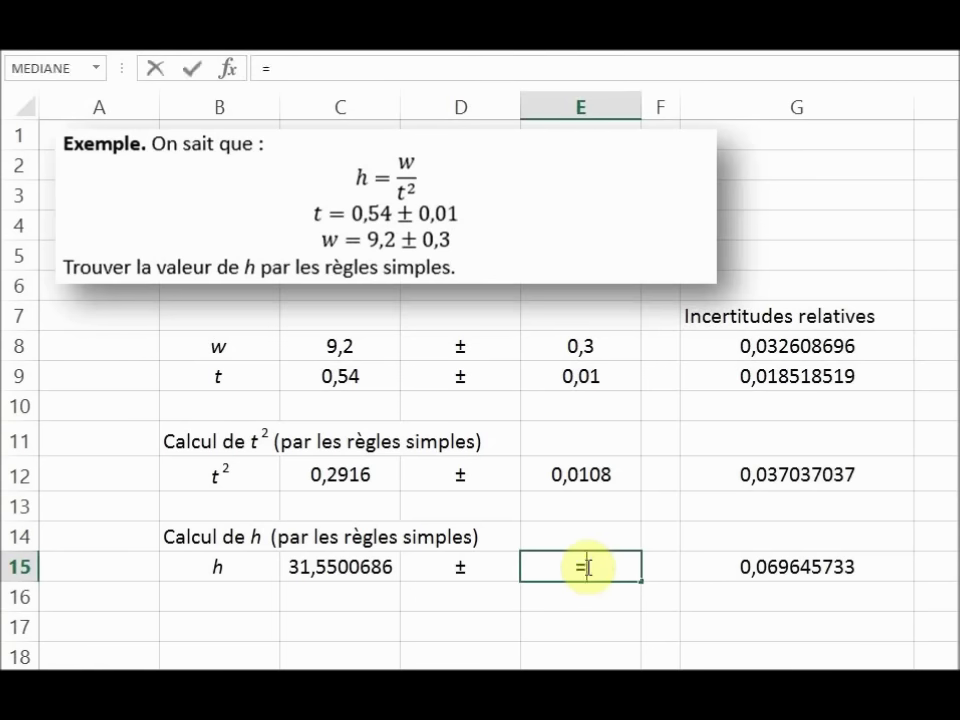
left_click(372, 566)
type("*")
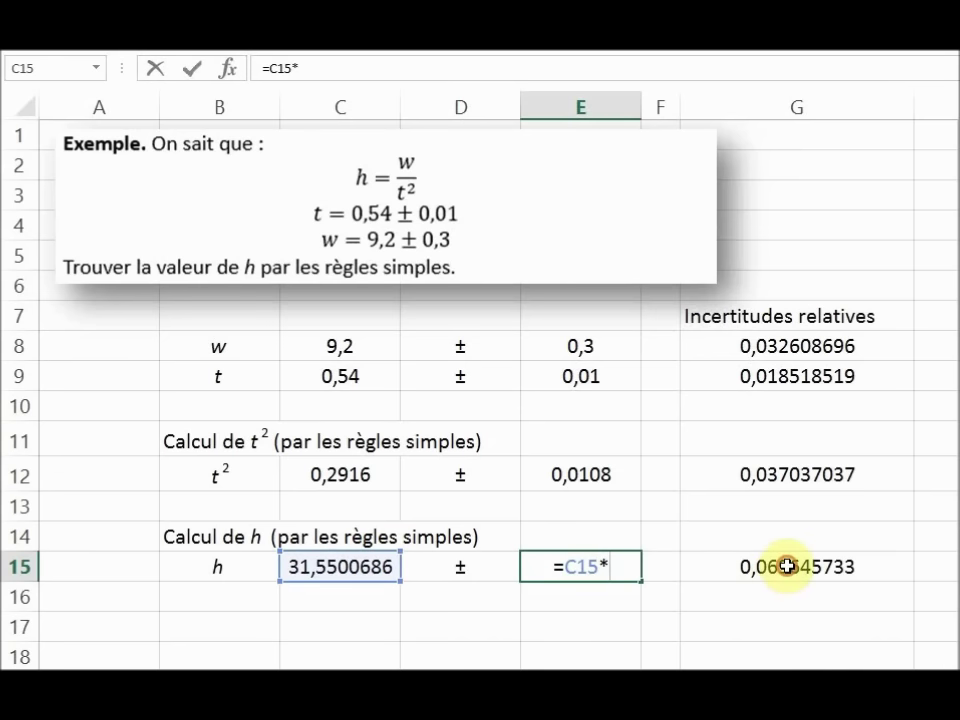
left_click(785, 567)
key("Return")
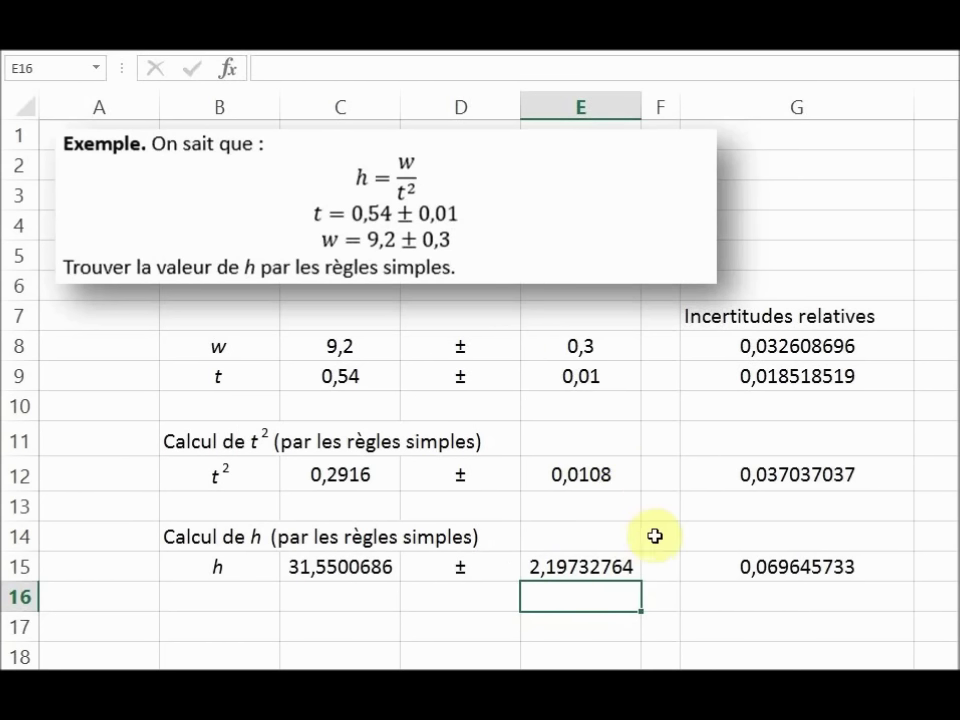
left_click(571, 567)
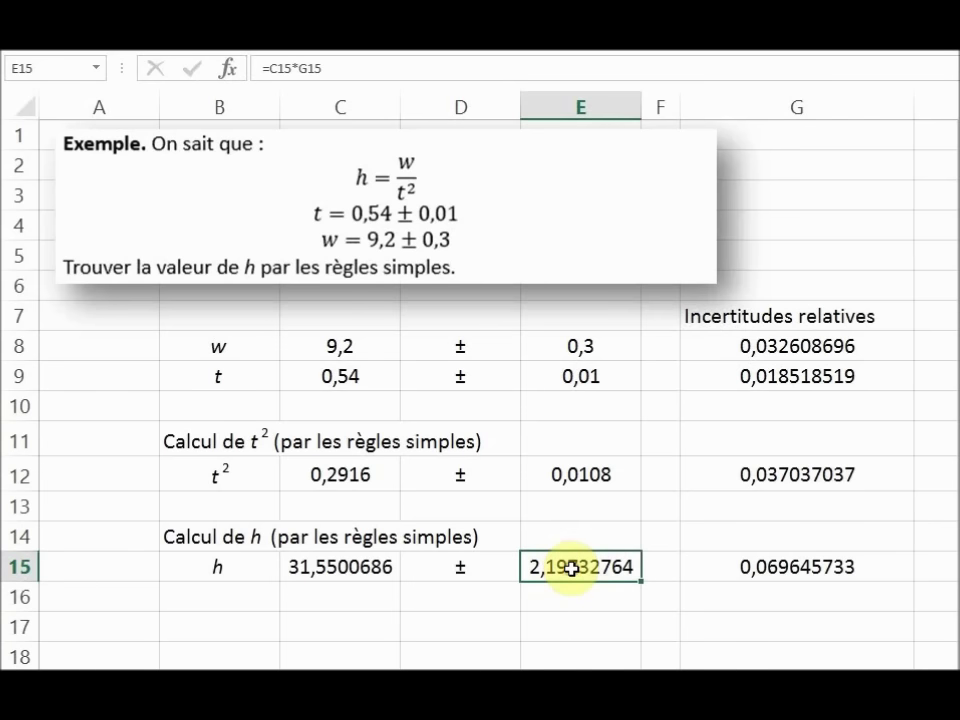
Format E15 as a Number with 0 decimals so the uncertainty reads 2.
right_click(571, 567)
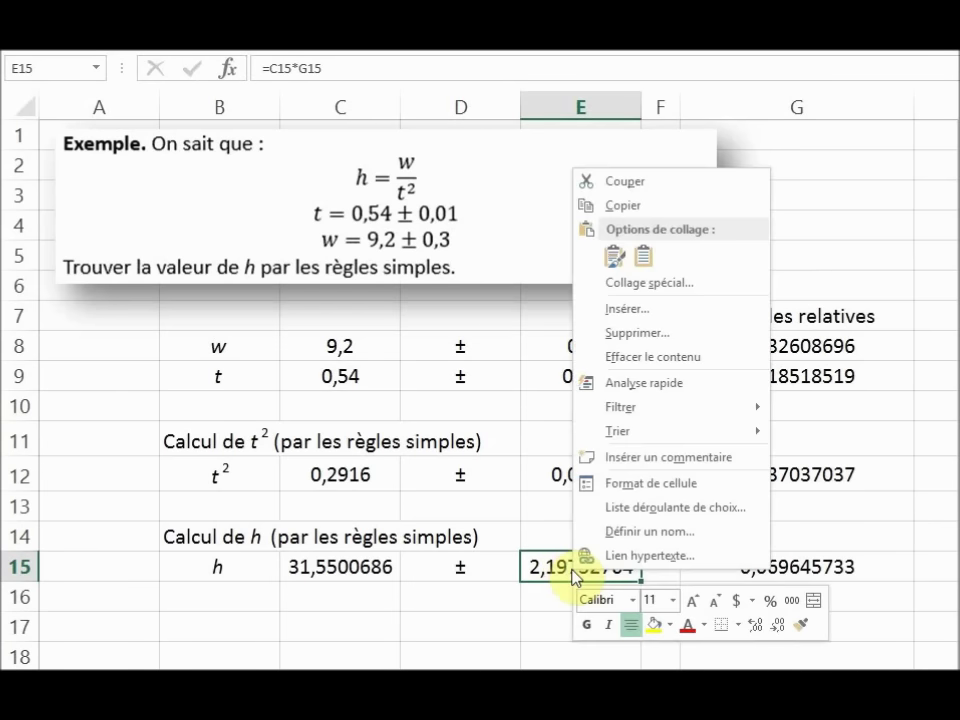
left_click(646, 487)
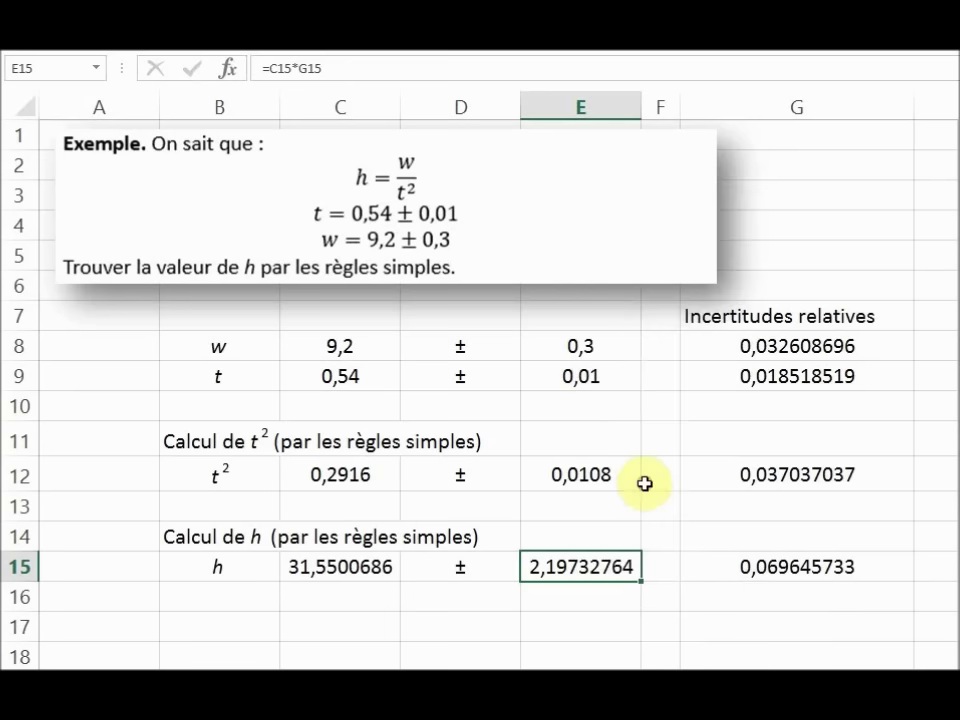
left_click(402, 343)
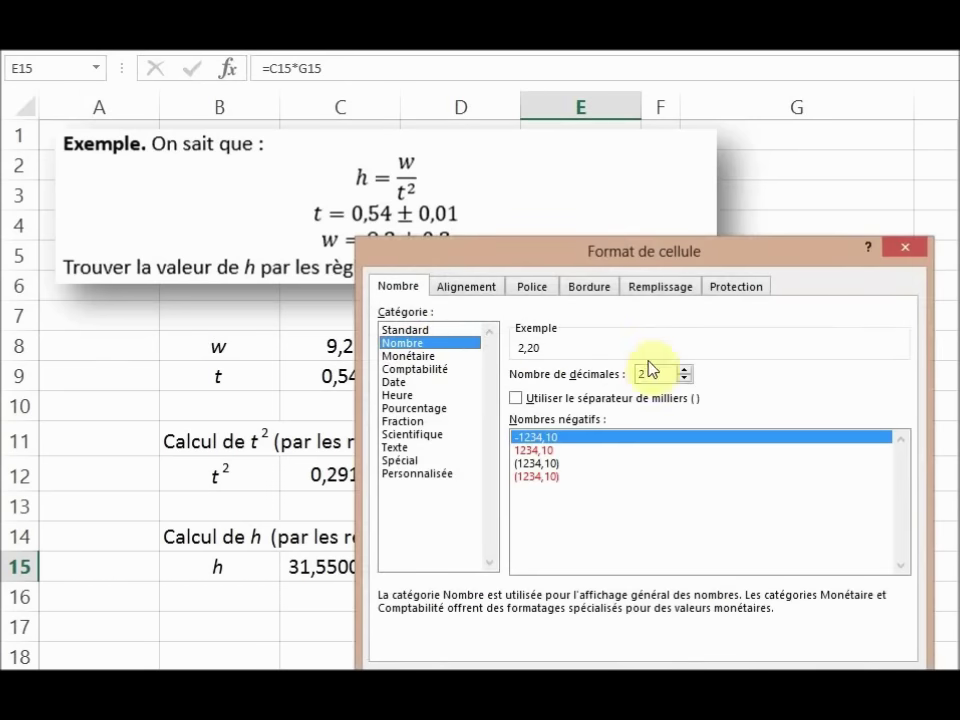
left_click(684, 378)
left_click(684, 378)
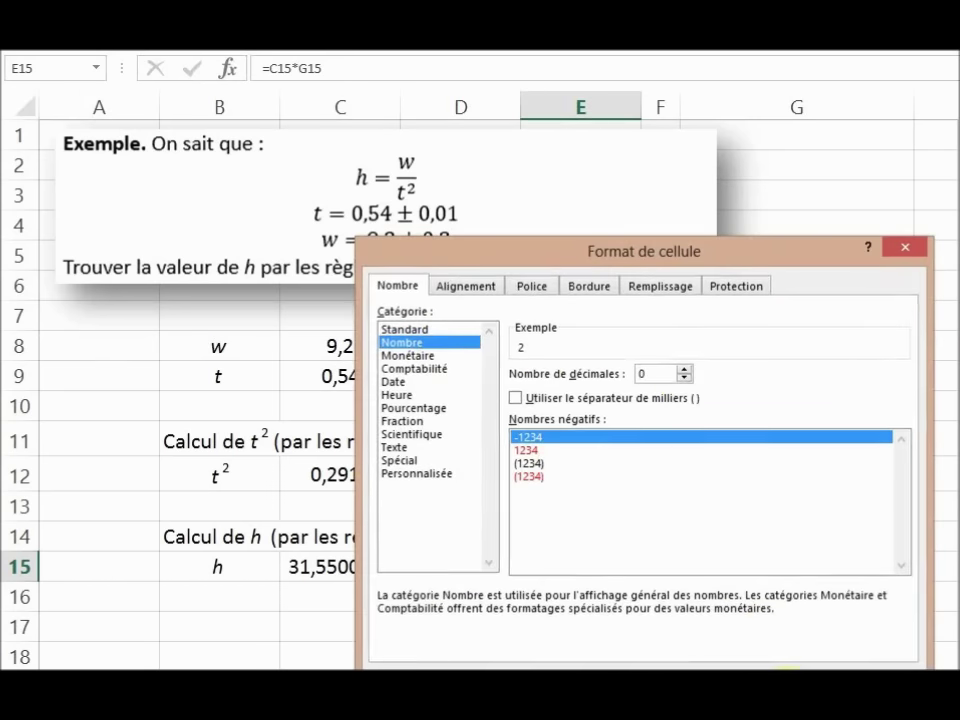
key("Return")
Format C15 as a Number with 0 decimals so h reads 32.
left_click(336, 567)
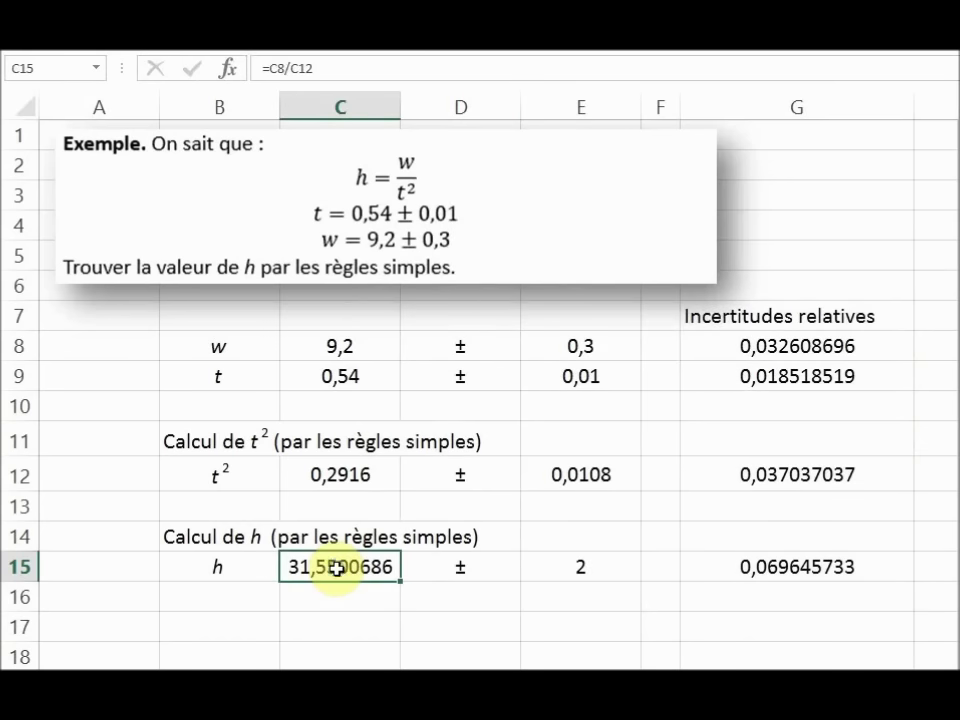
right_click(336, 567)
left_click(384, 481)
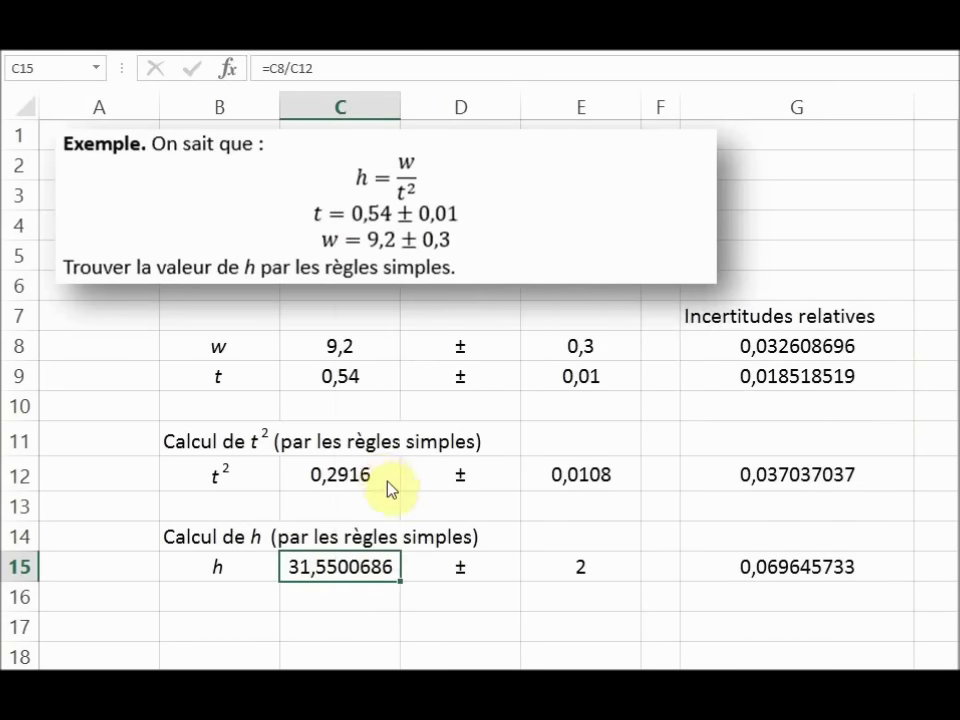
left_click(176, 340)
left_click(424, 375)
left_click(424, 375)
left_click(520, 668)
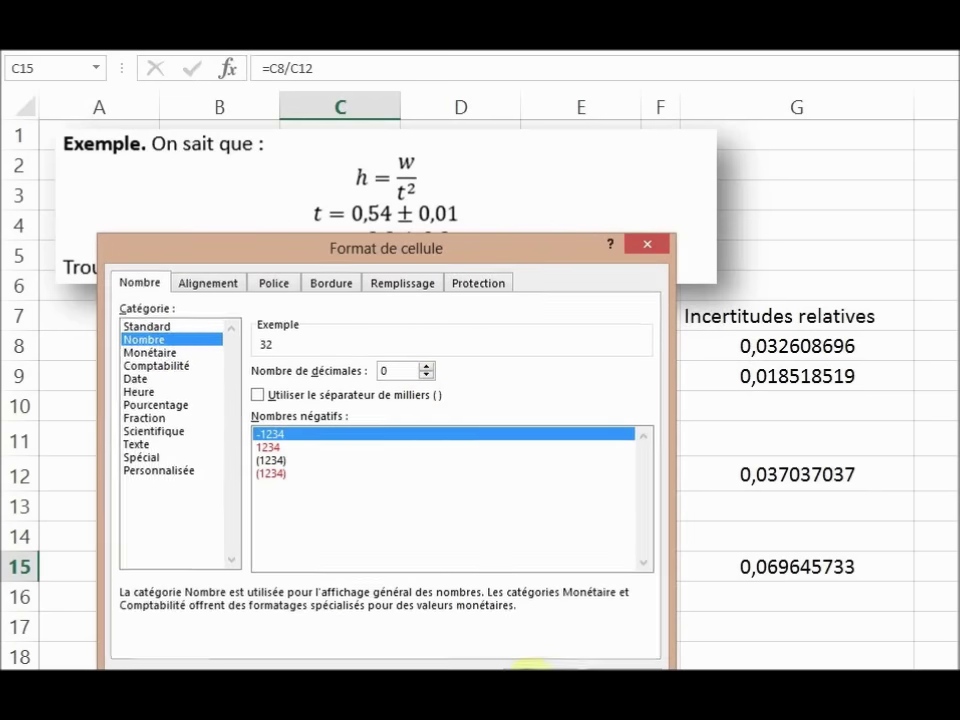
left_click(629, 600)
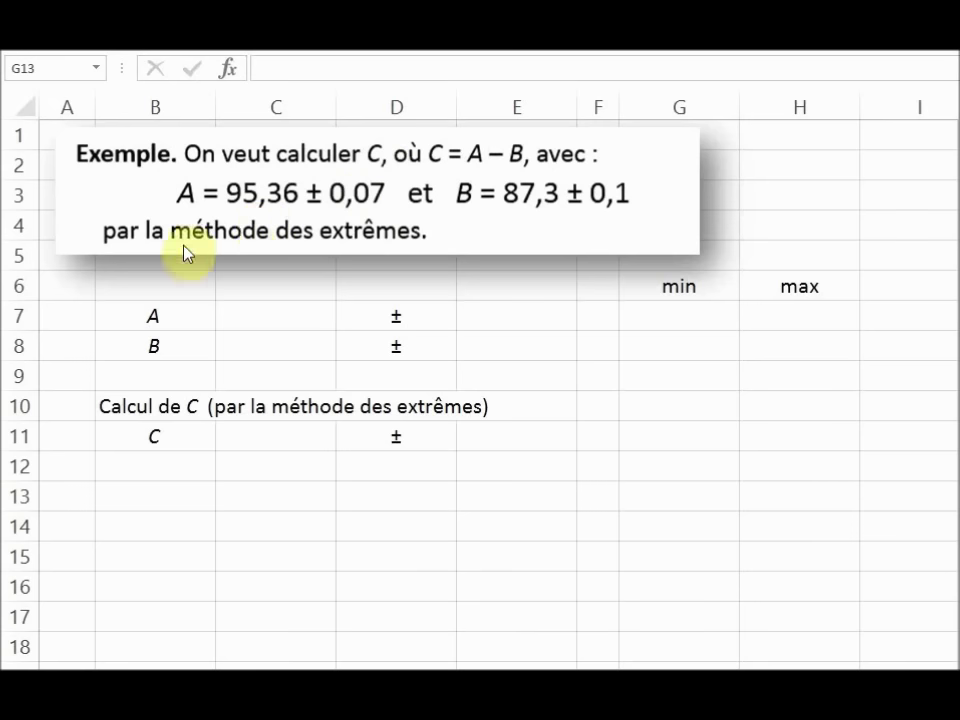
Enter 95,36 as A's value in C7.
left_click(289, 318)
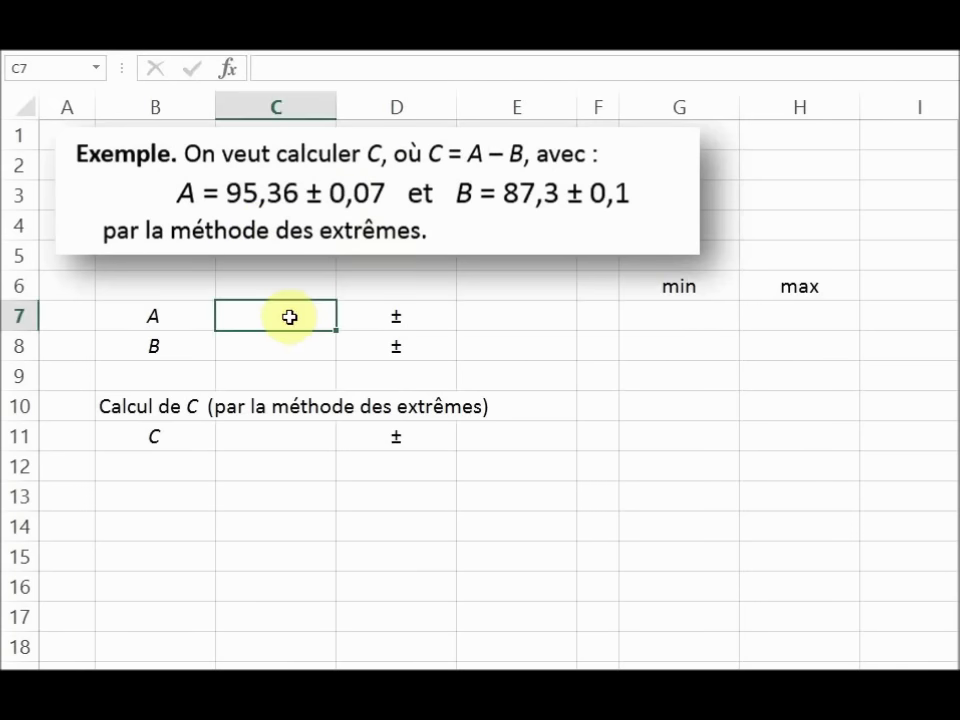
type("95,3")
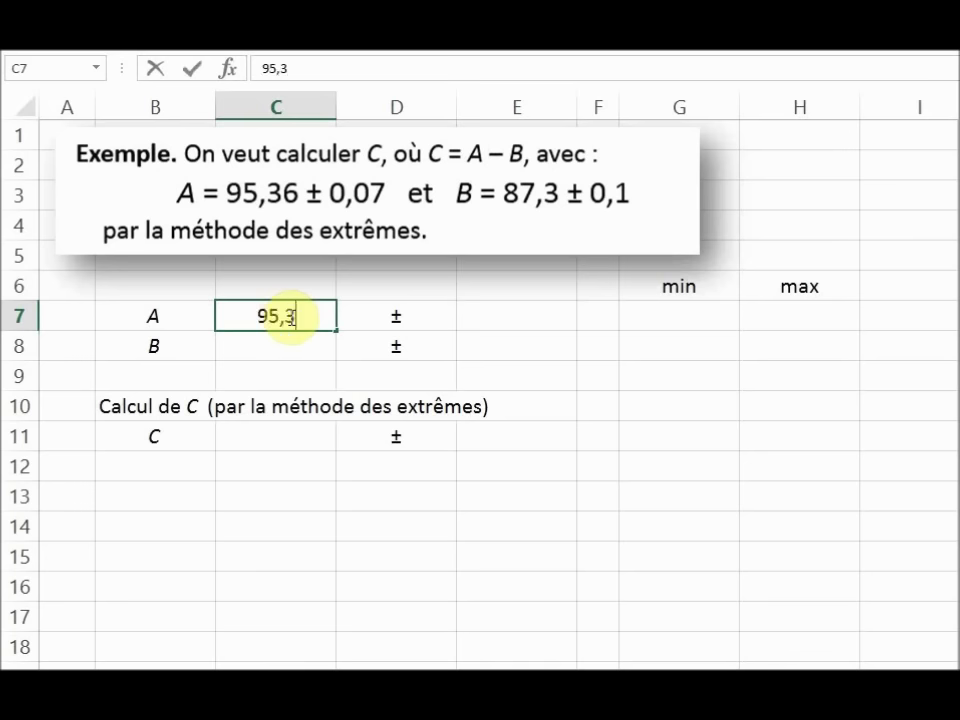
type("6")
key("Tab")
key("Tab")
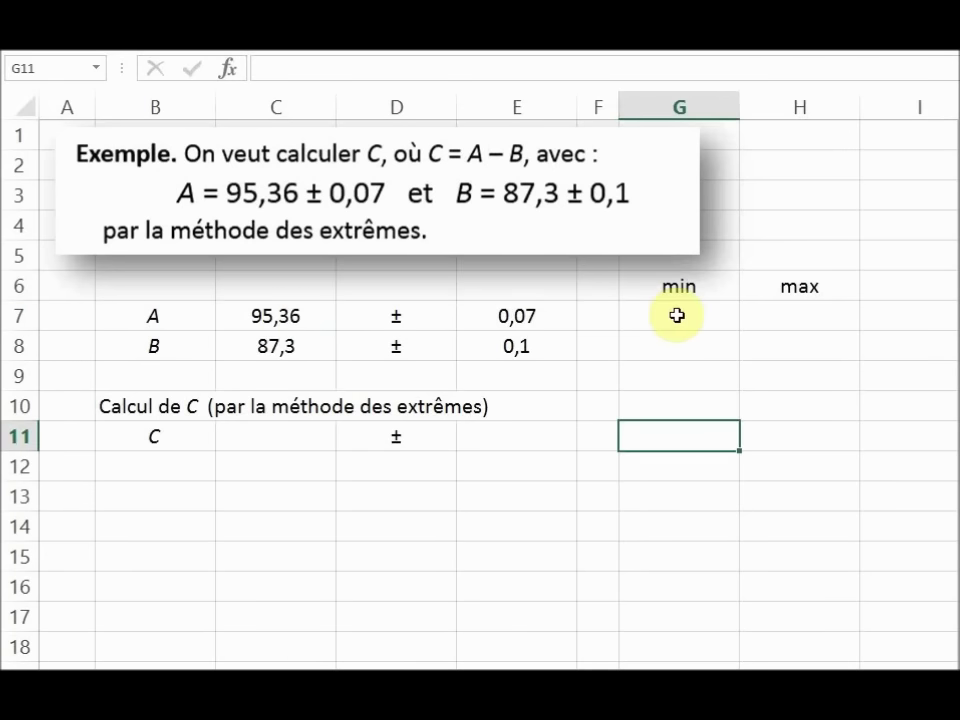
Compute A's minimum =C7-E7 in G7 and maximum =C7+E7 in H7.
left_click(679, 317)
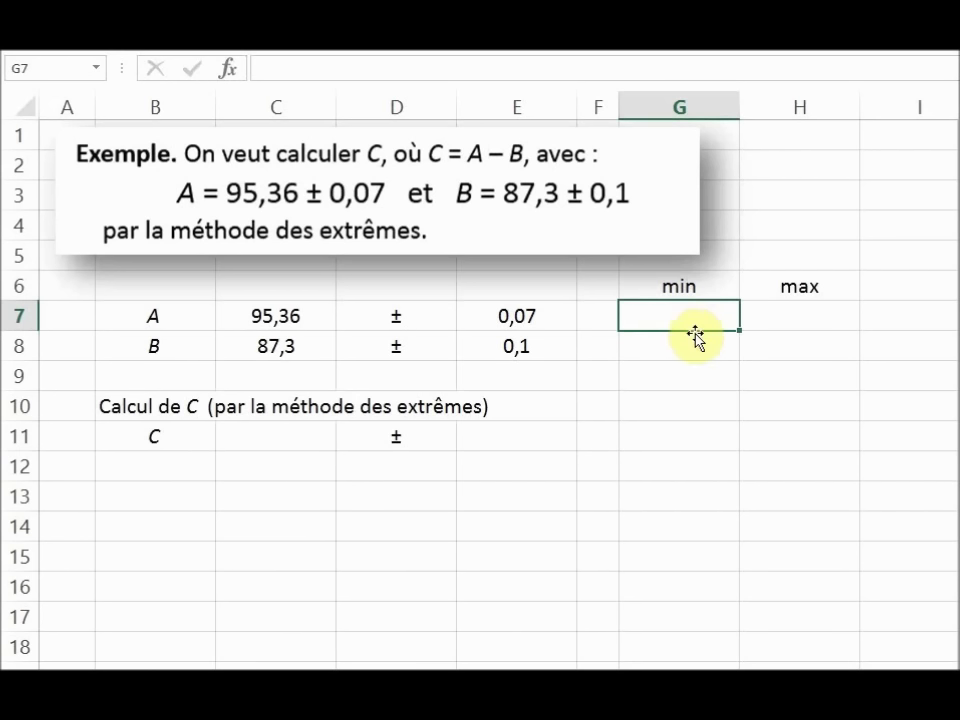
type("=")
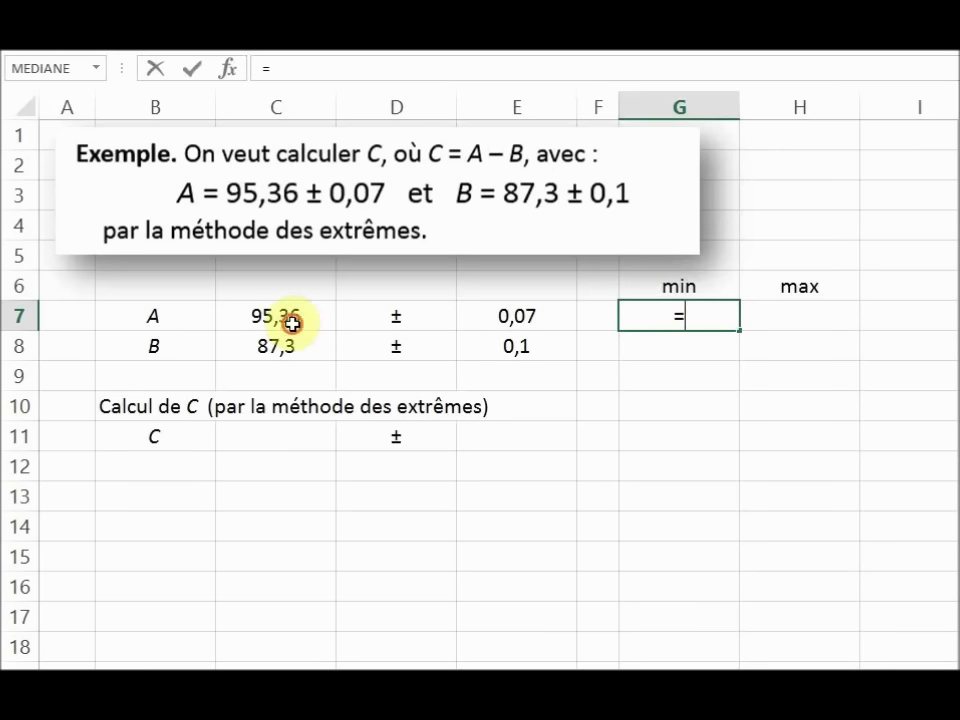
left_click(290, 318)
type("-")
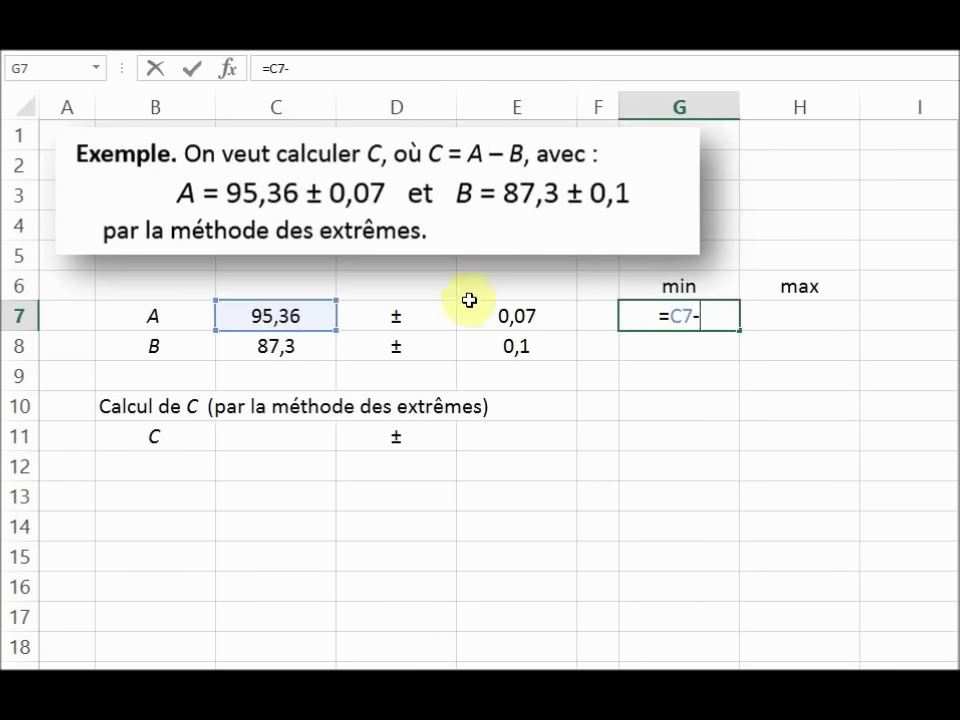
left_click(503, 316)
key("Return")
left_click(793, 315)
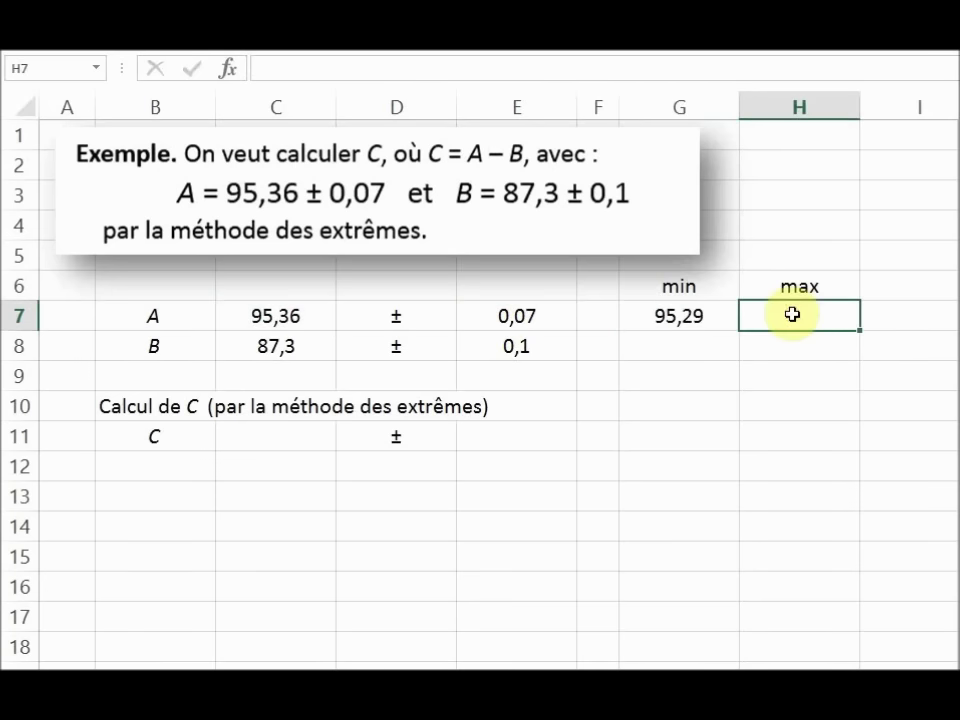
type("=")
left_click(307, 317)
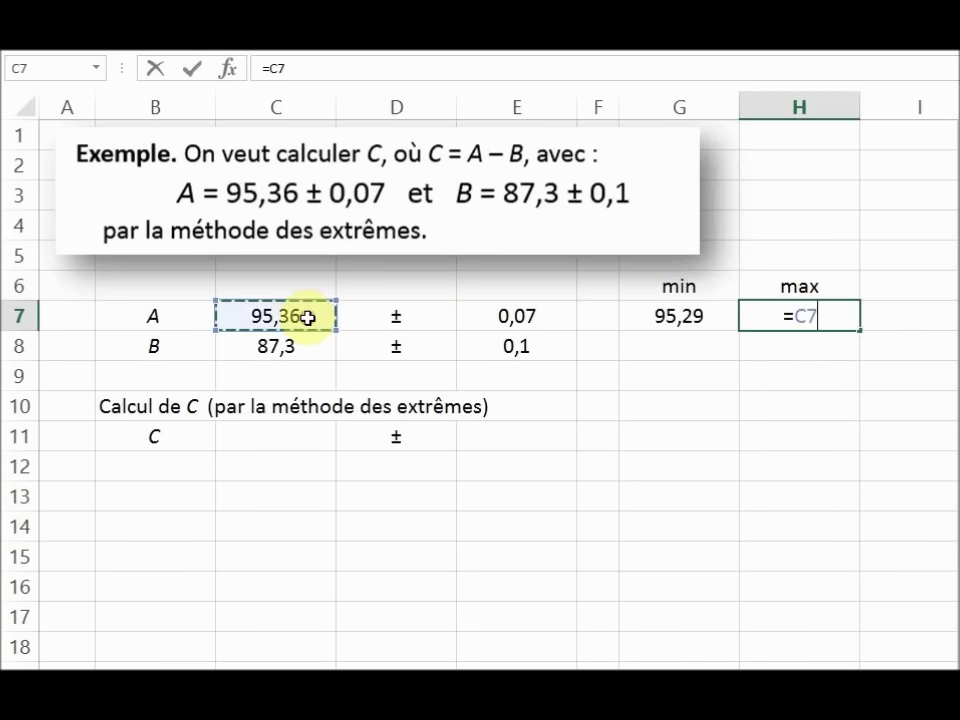
type("+")
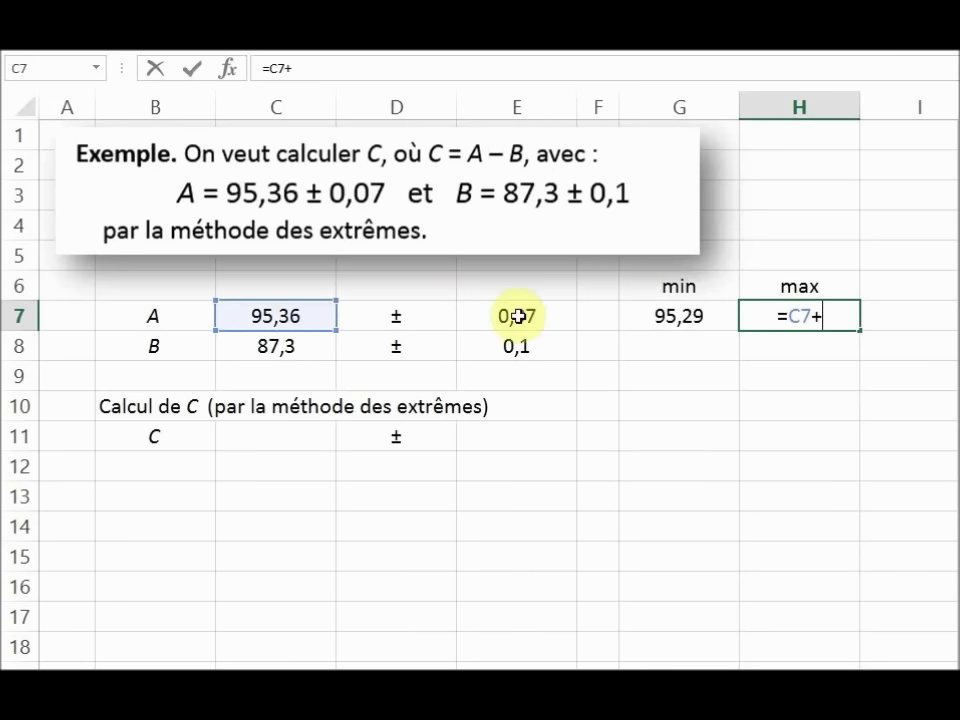
left_click(517, 316)
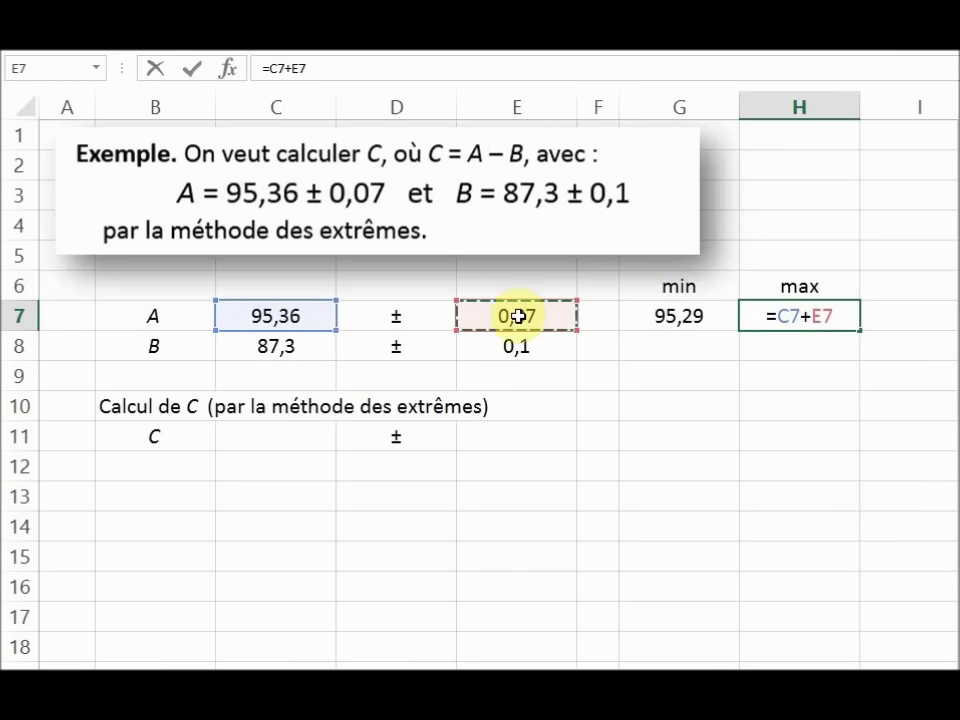
key("Return")
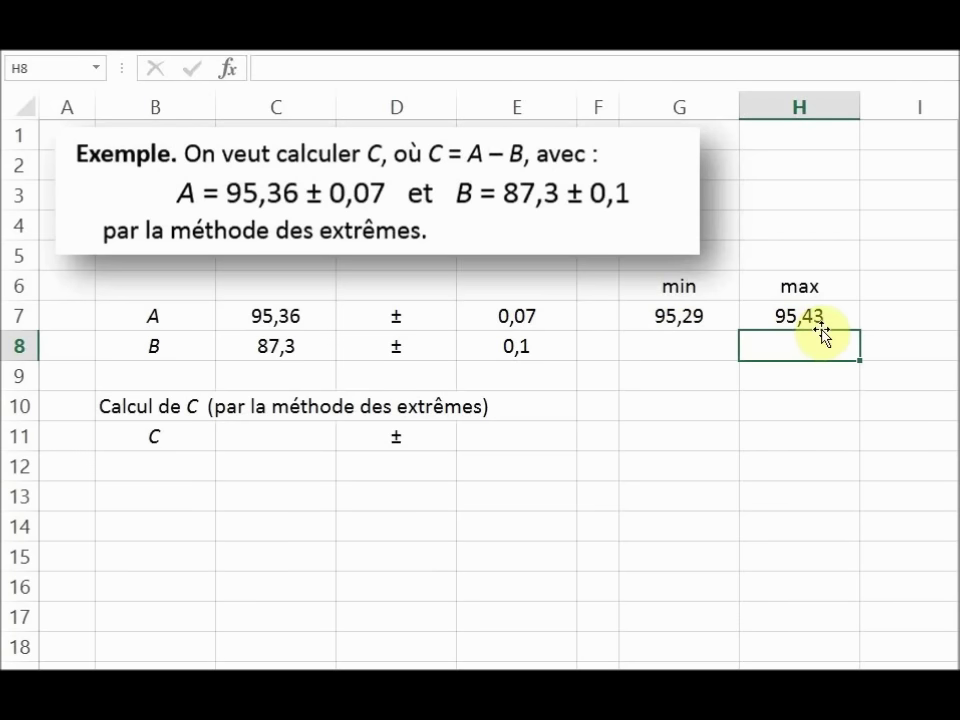
Fill the min and max formulas down to row 8, giving B's 87,2–87,4.
left_click(680, 317)
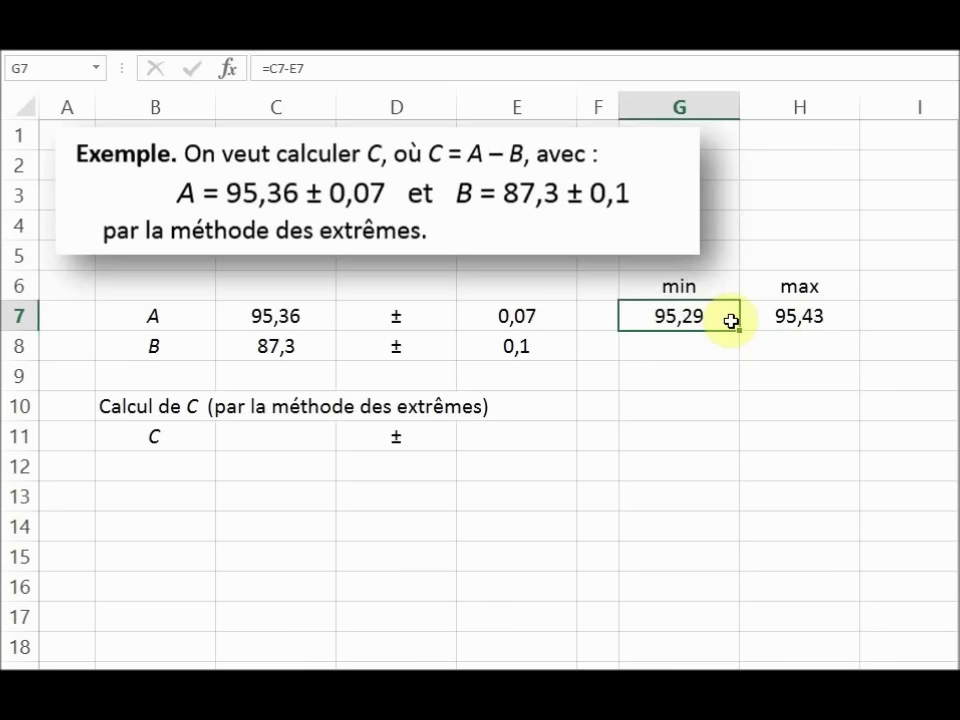
left_click_drag(712, 319, 797, 325)
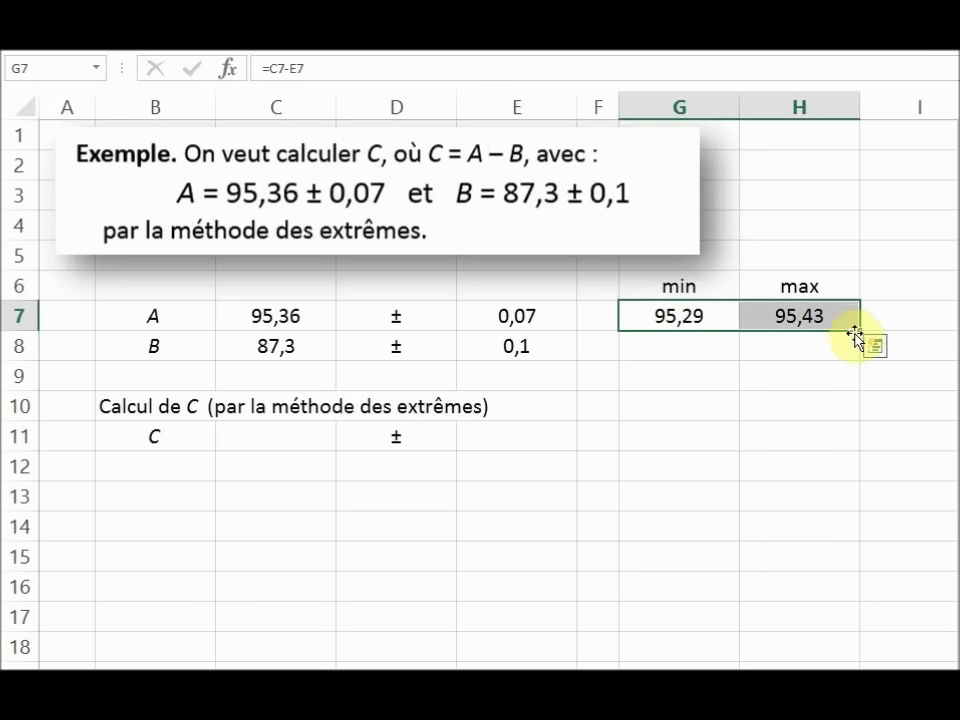
left_click_drag(858, 331, 860, 362)
left_click(705, 349)
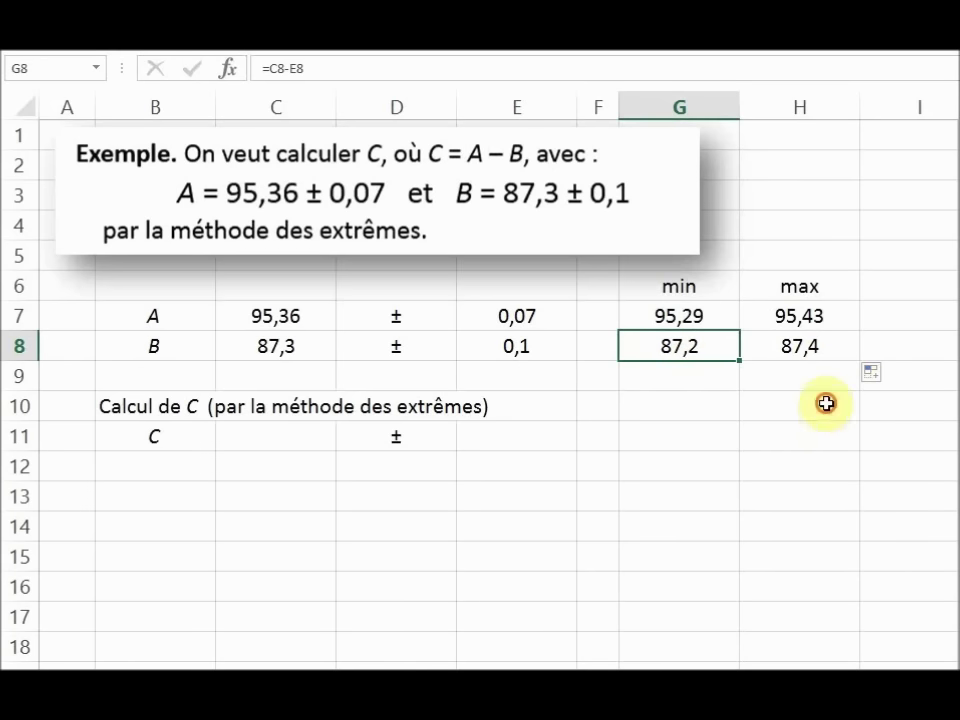
left_click(826, 403)
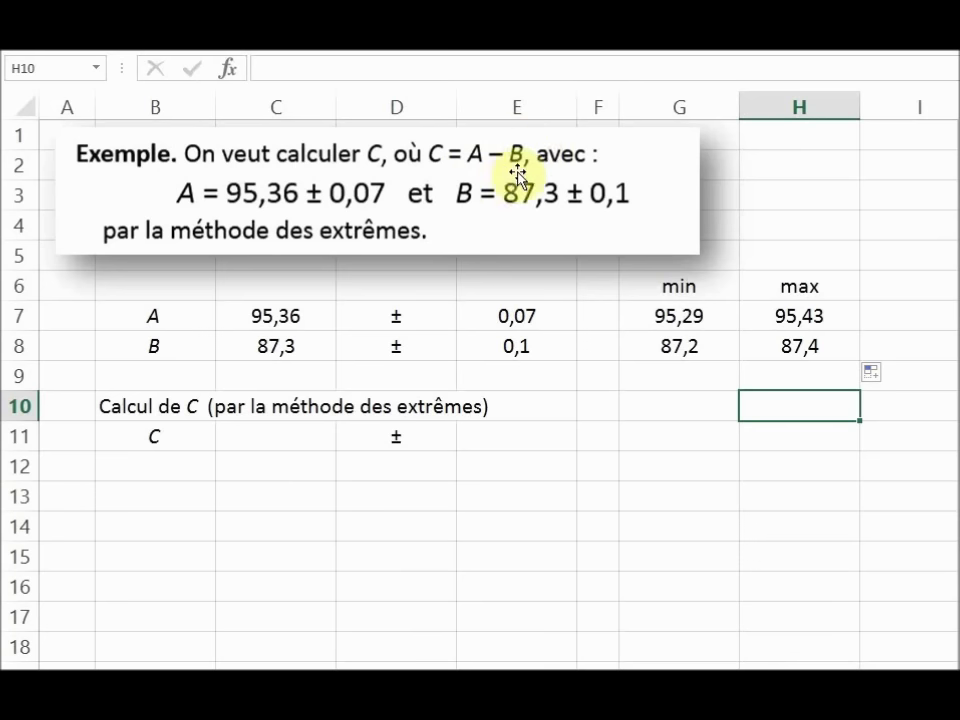
Enter =G7-H8 in G11 for C's minimum of 7,89.
left_click(675, 439)
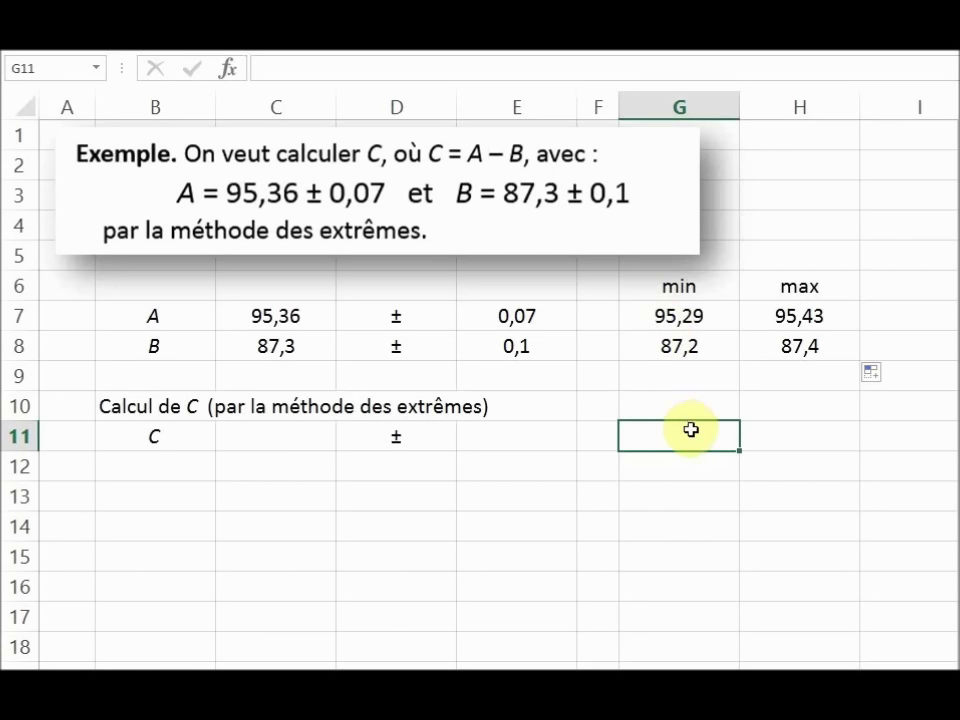
type("=")
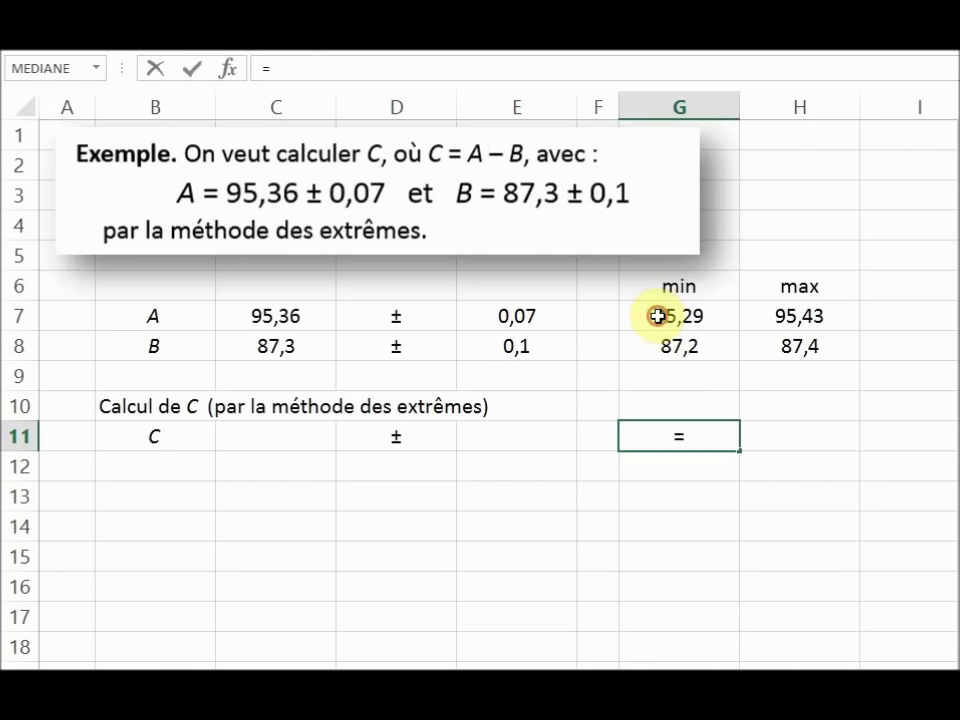
left_click(657, 316)
type("-")
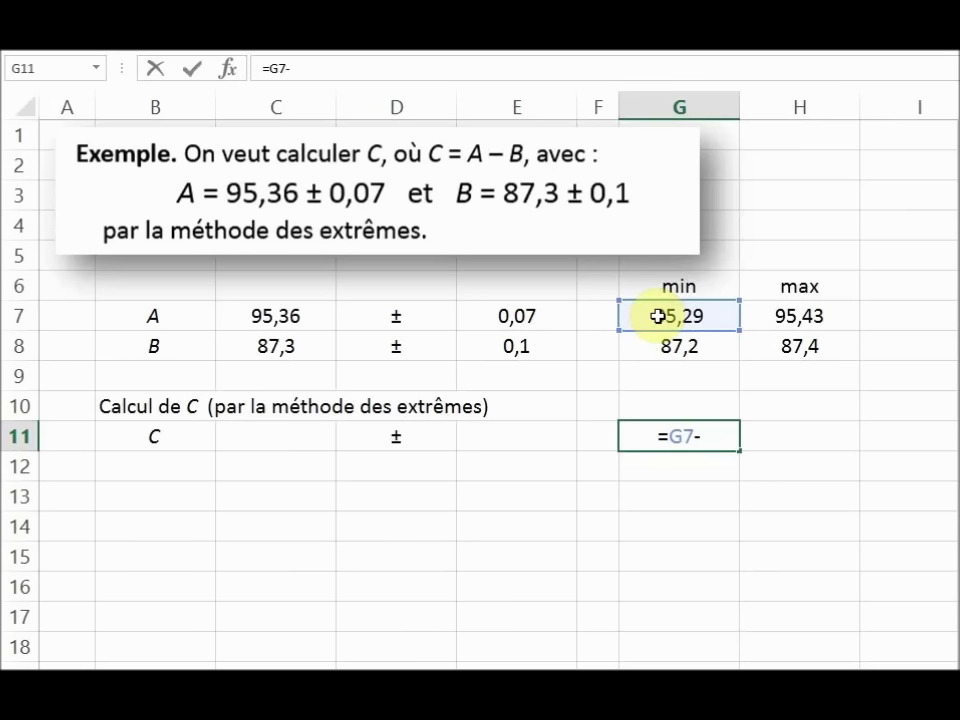
left_click(789, 348)
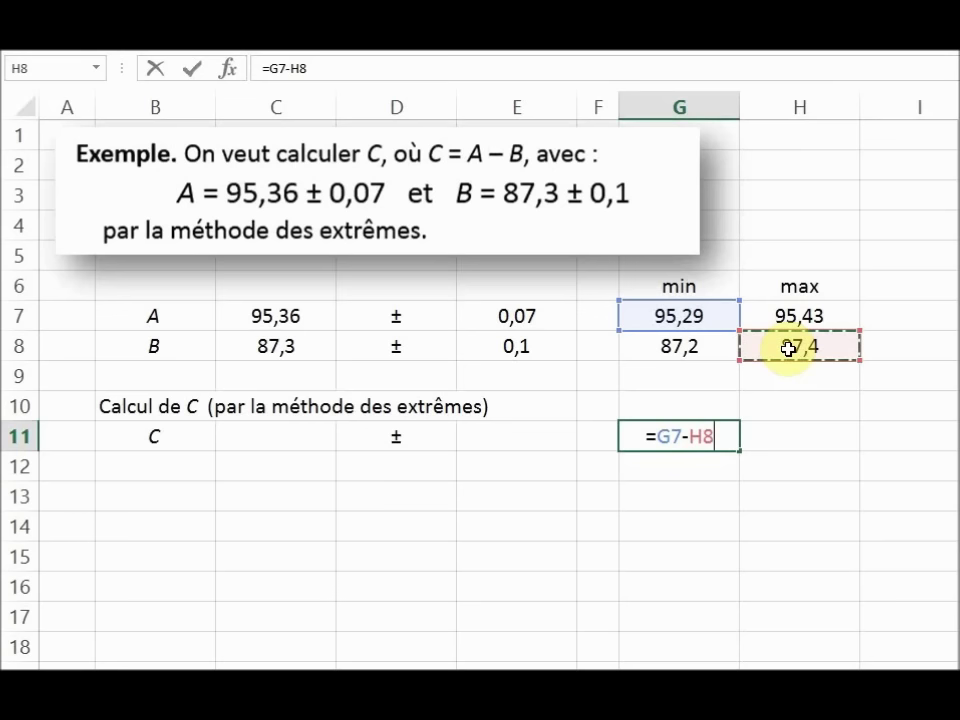
key("Return")
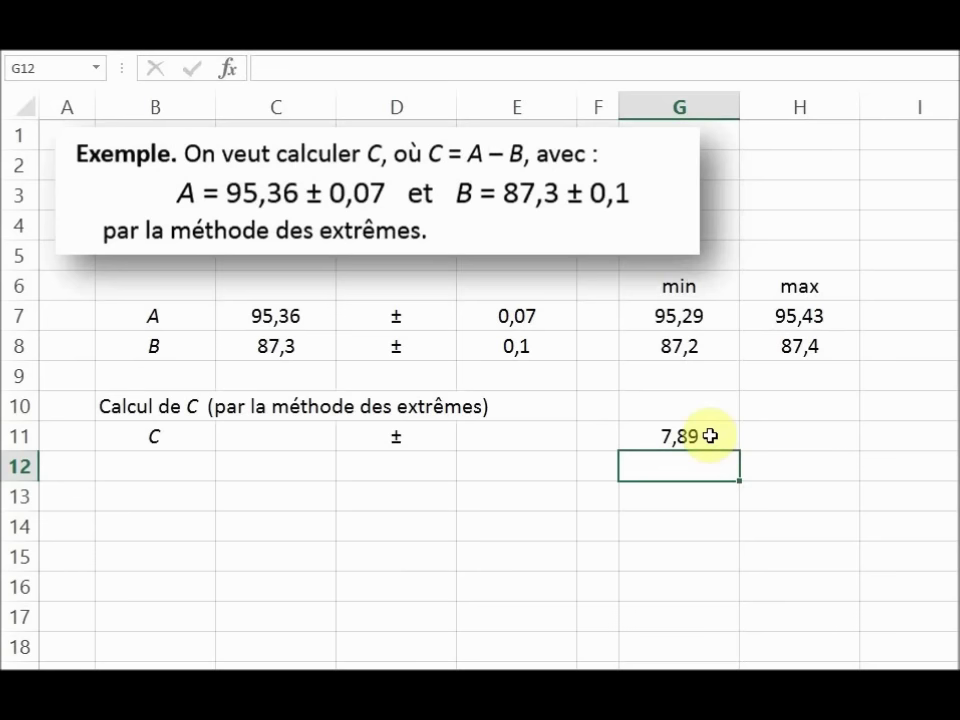
Enter =H7-G8 in H11 for C's maximum of 8,23, then check both formulas.
left_click(805, 442)
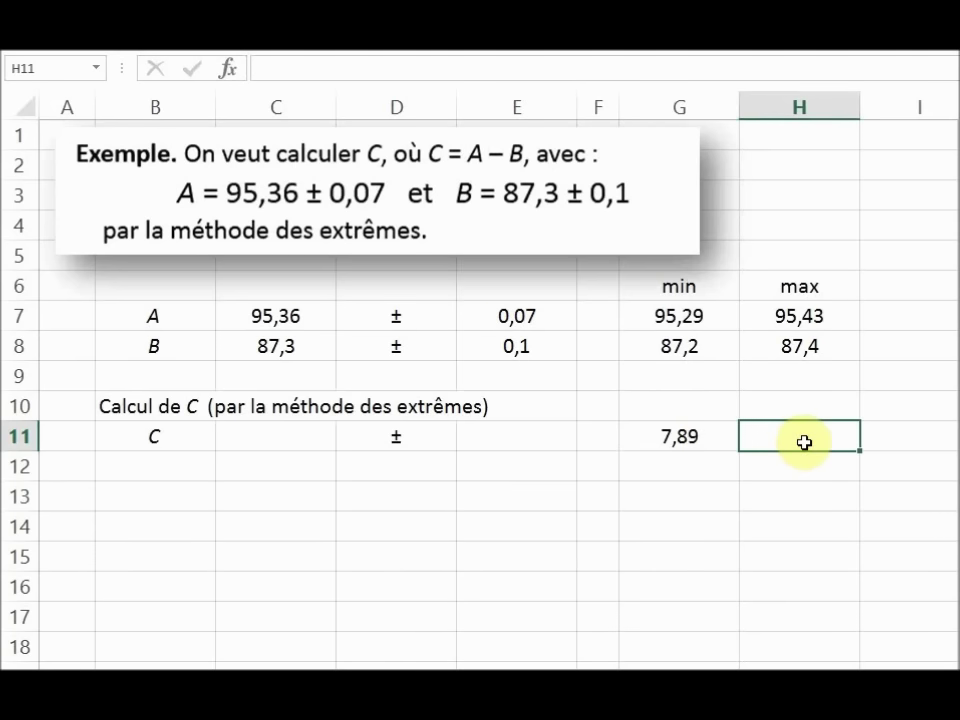
type("=")
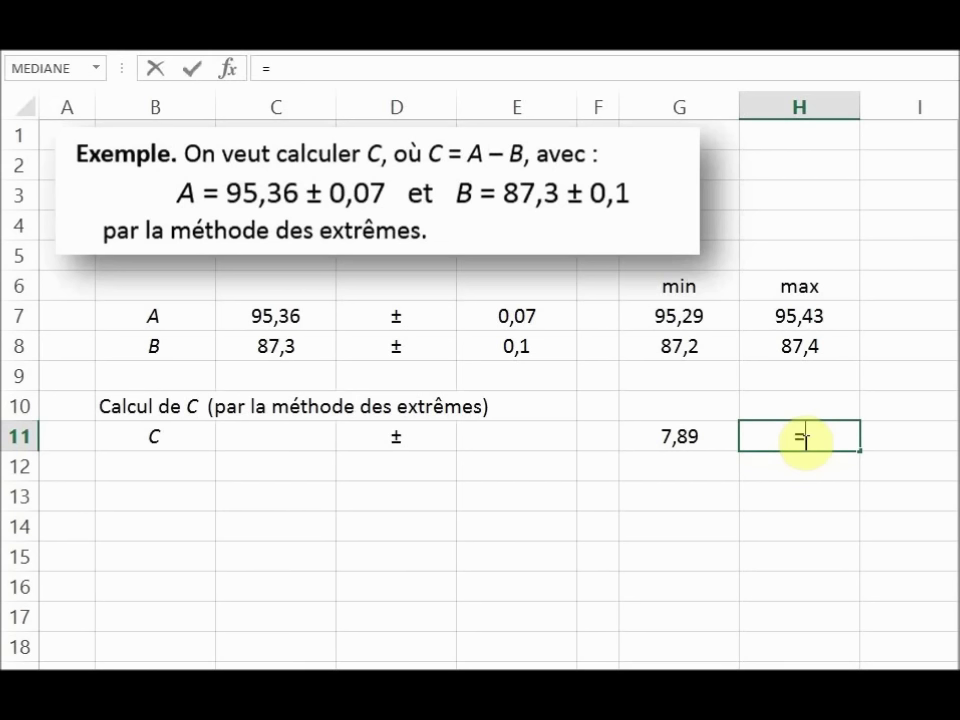
left_click(815, 315)
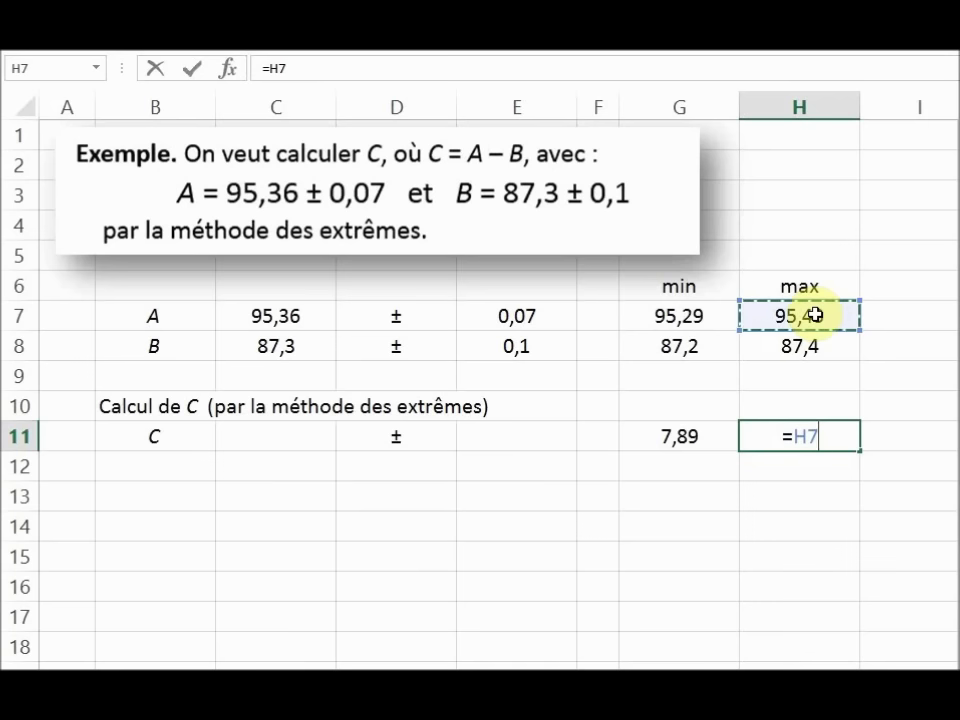
type("-")
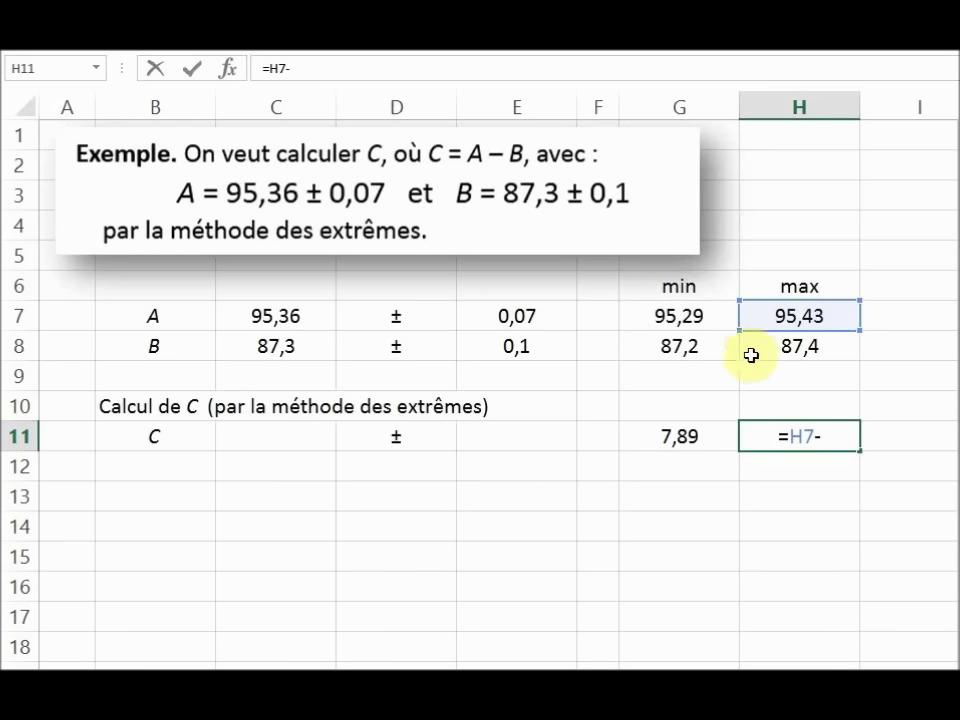
left_click(685, 347)
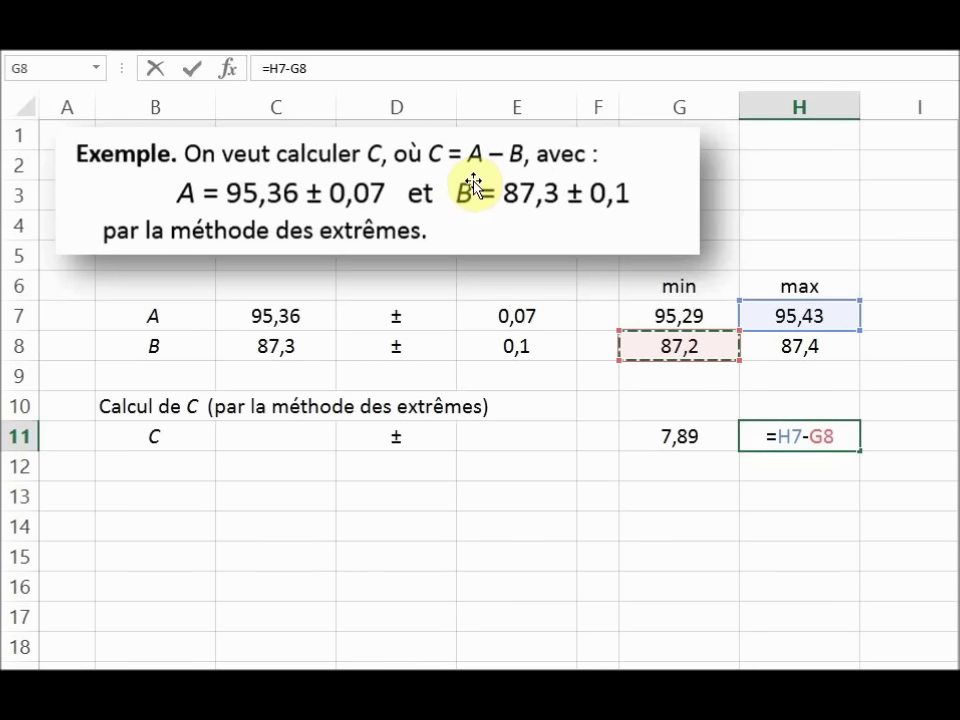
key("Return")
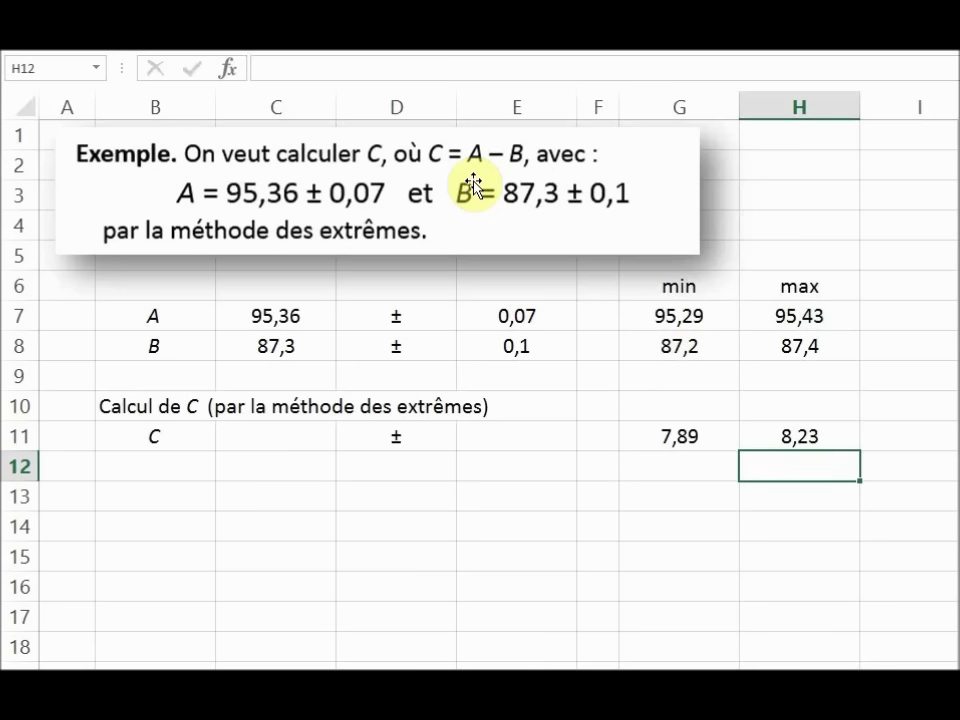
left_click(655, 437)
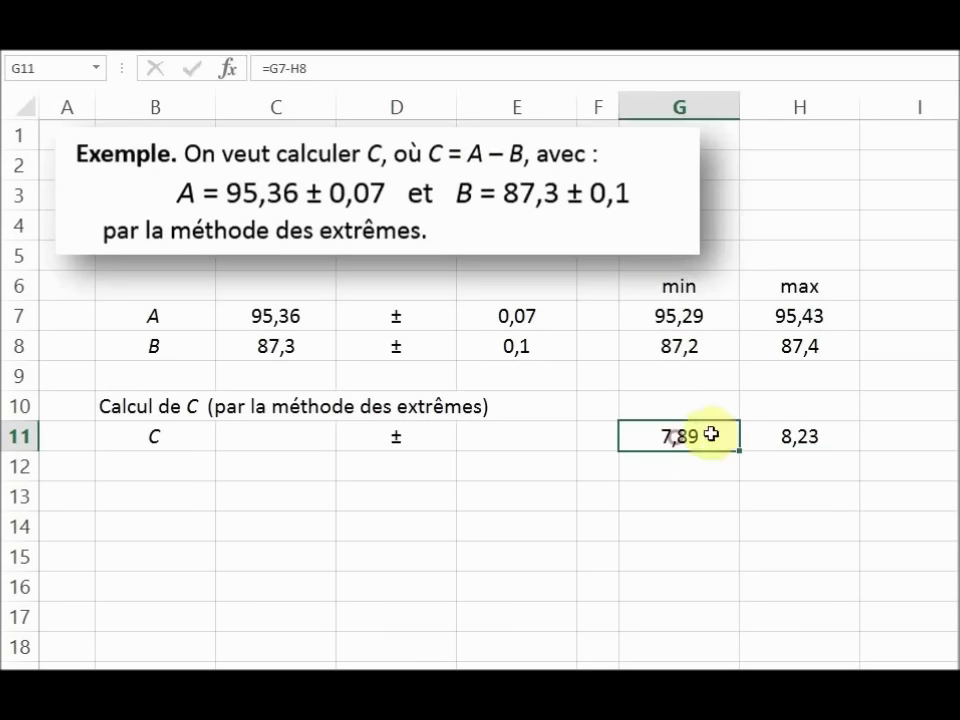
left_click(810, 436)
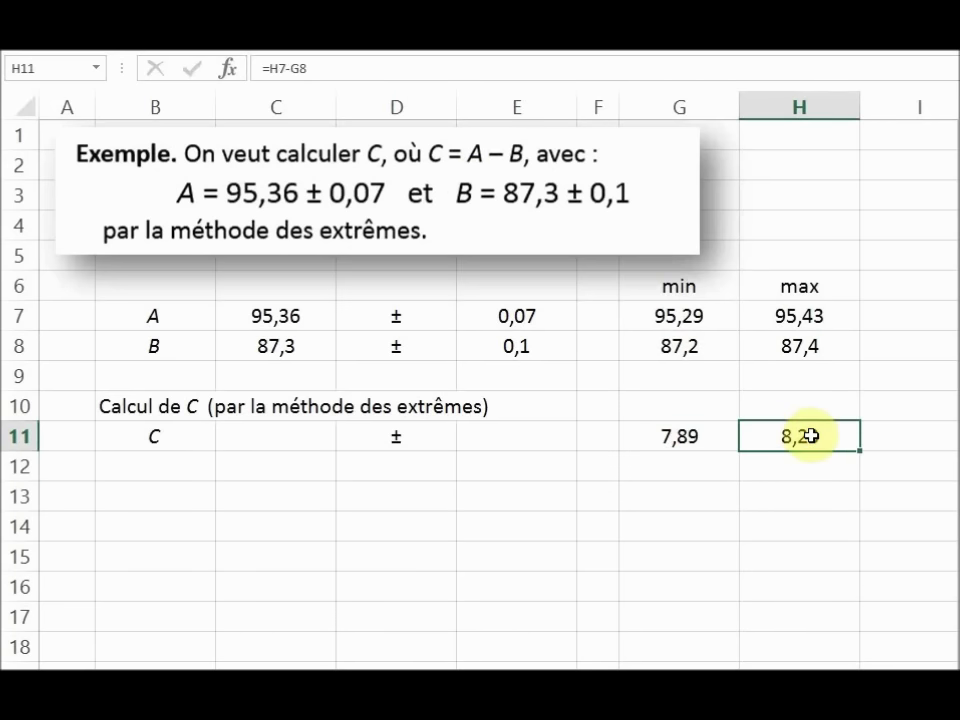
Enter =(G11+H11)/2 in C11, giving C's midpoint value 8,06.
left_click(285, 436)
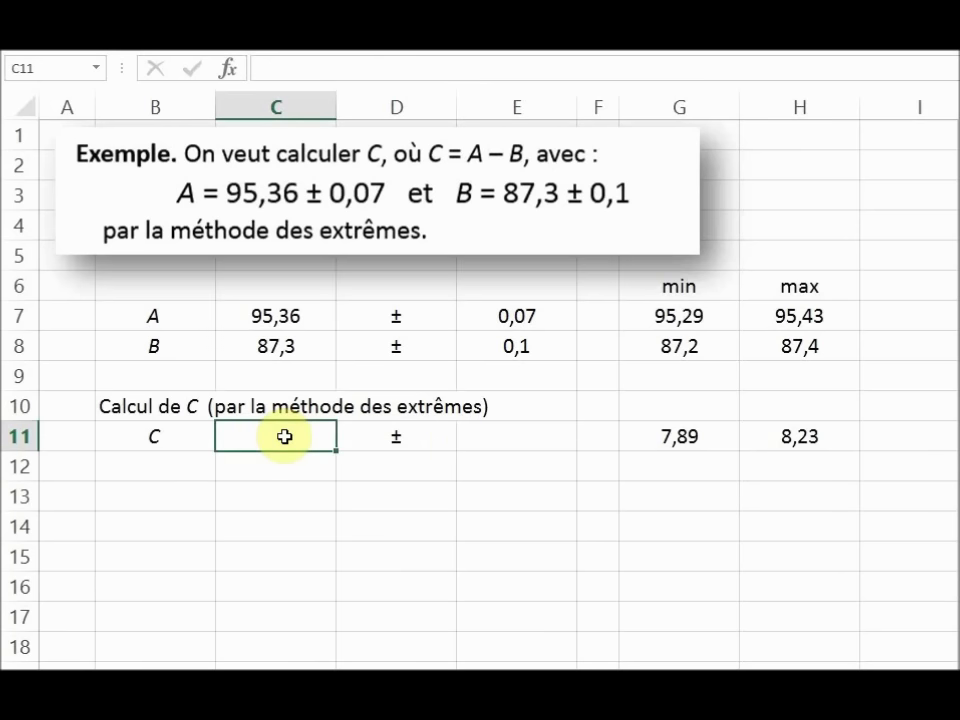
type("=(")
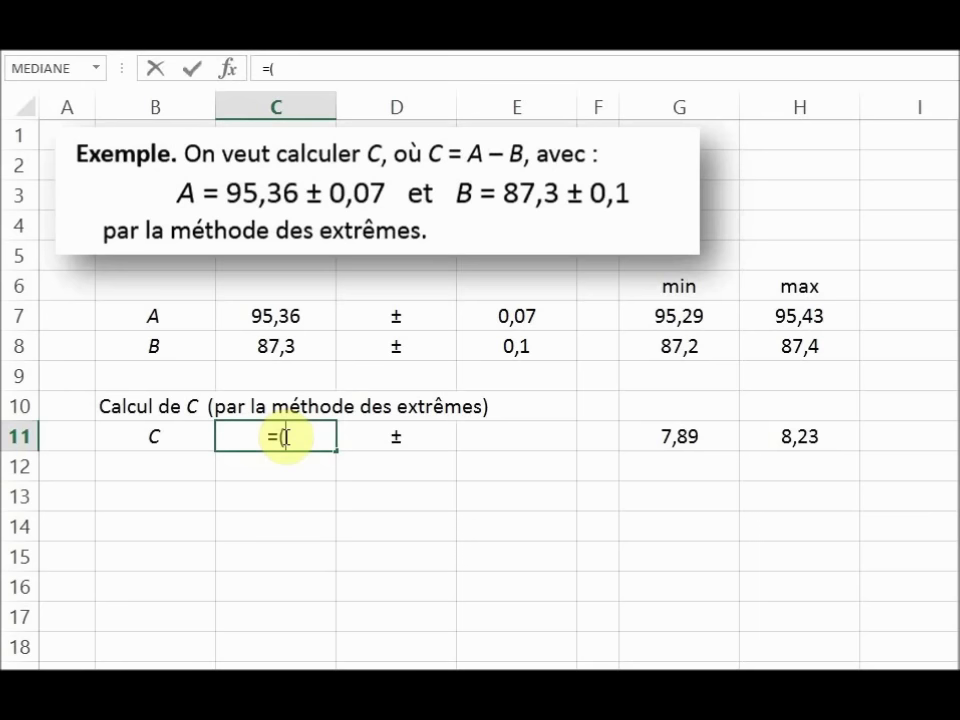
left_click(668, 434)
type("+")
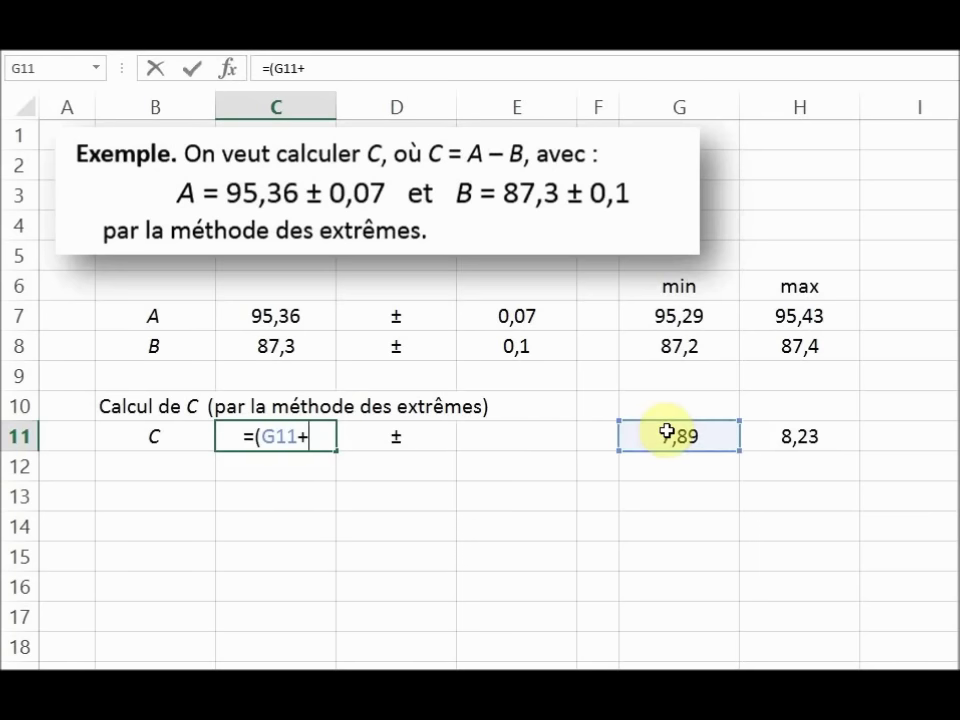
left_click(789, 439)
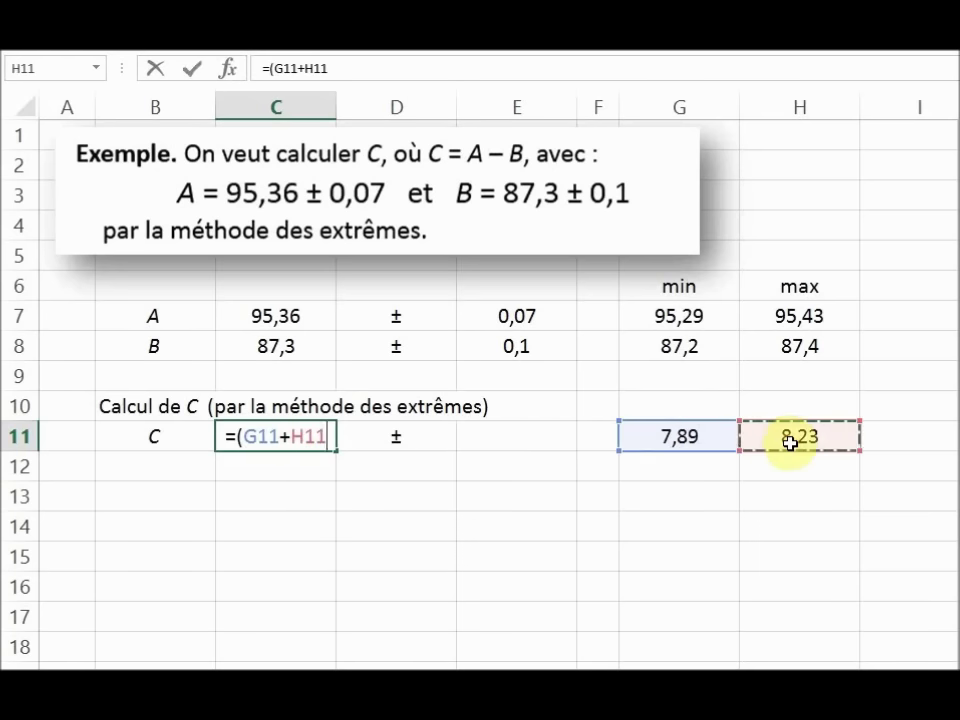
type(")/2")
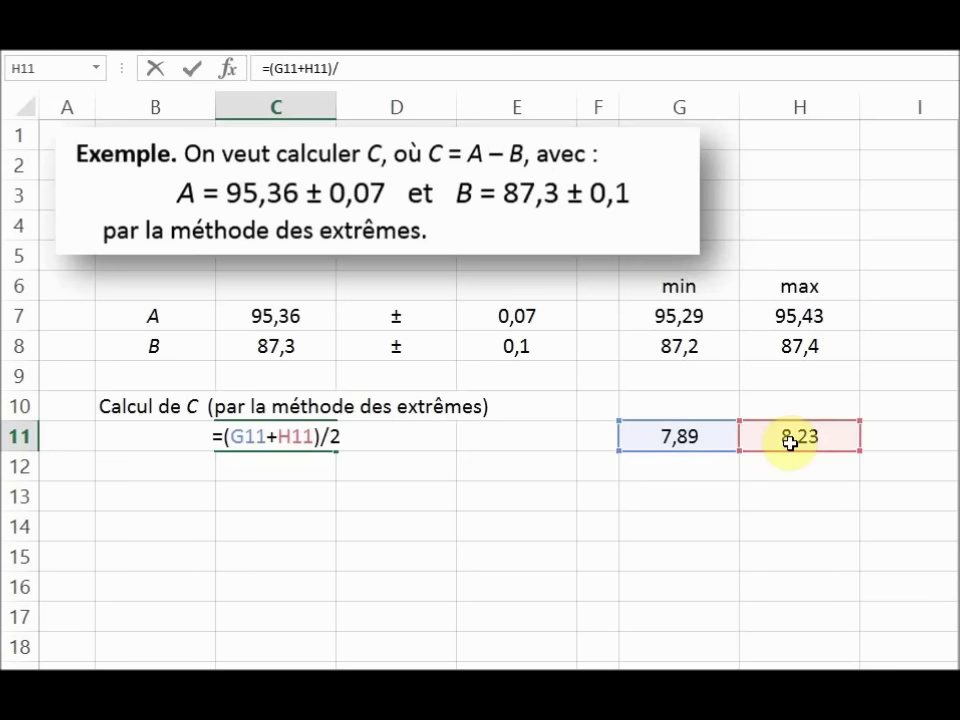
key("Return")
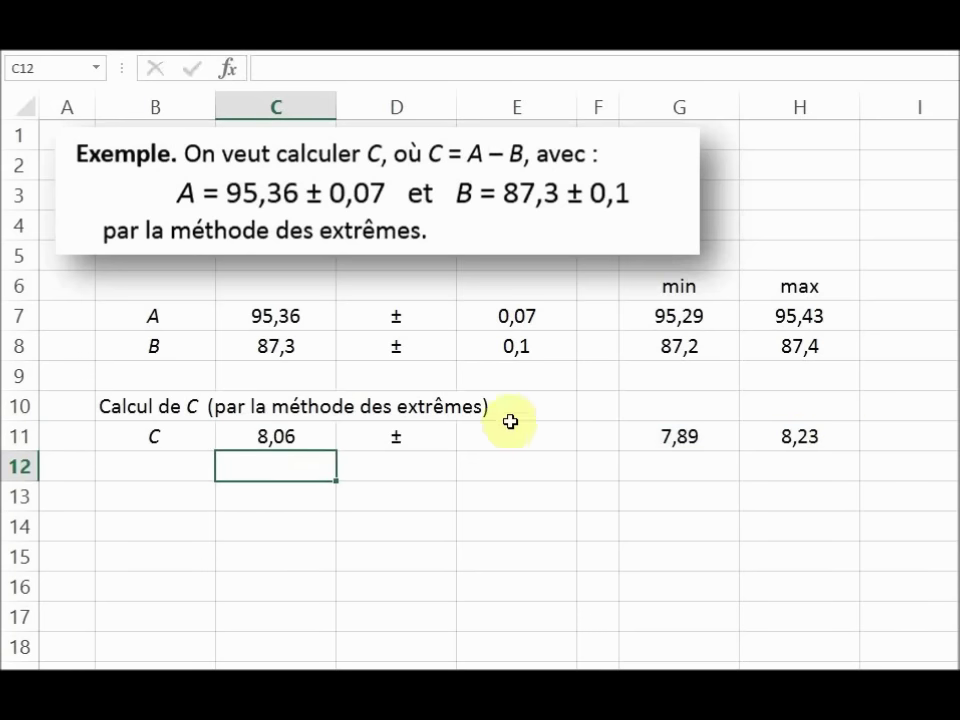
Enter =(H11-G11)/2 in E11, giving C's uncertainty 0,17.
left_click(511, 433)
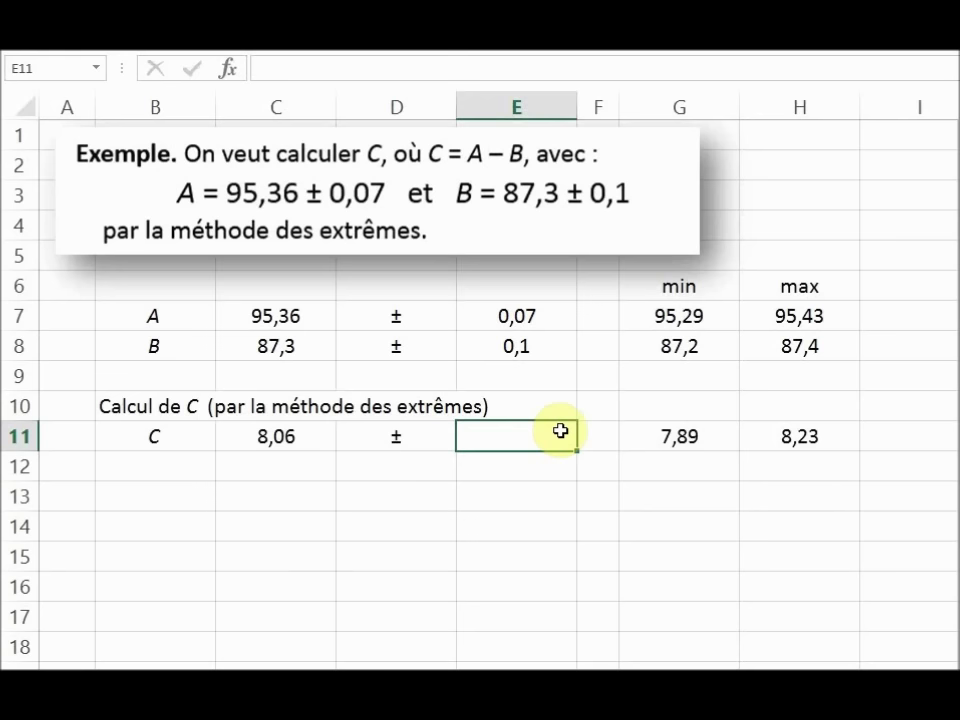
type("=(")
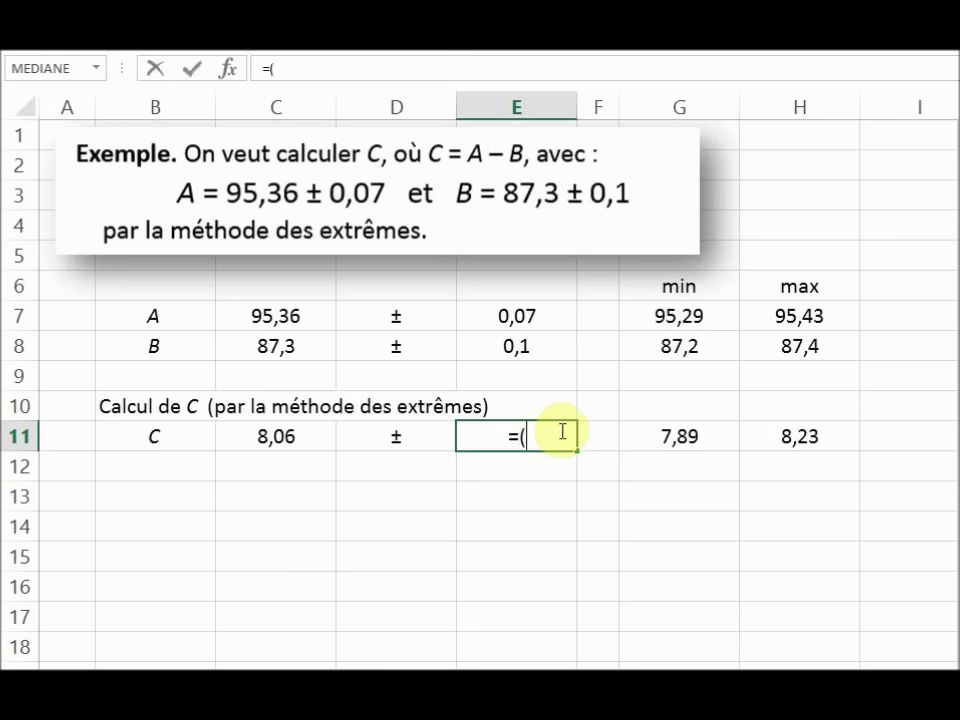
left_click(786, 434)
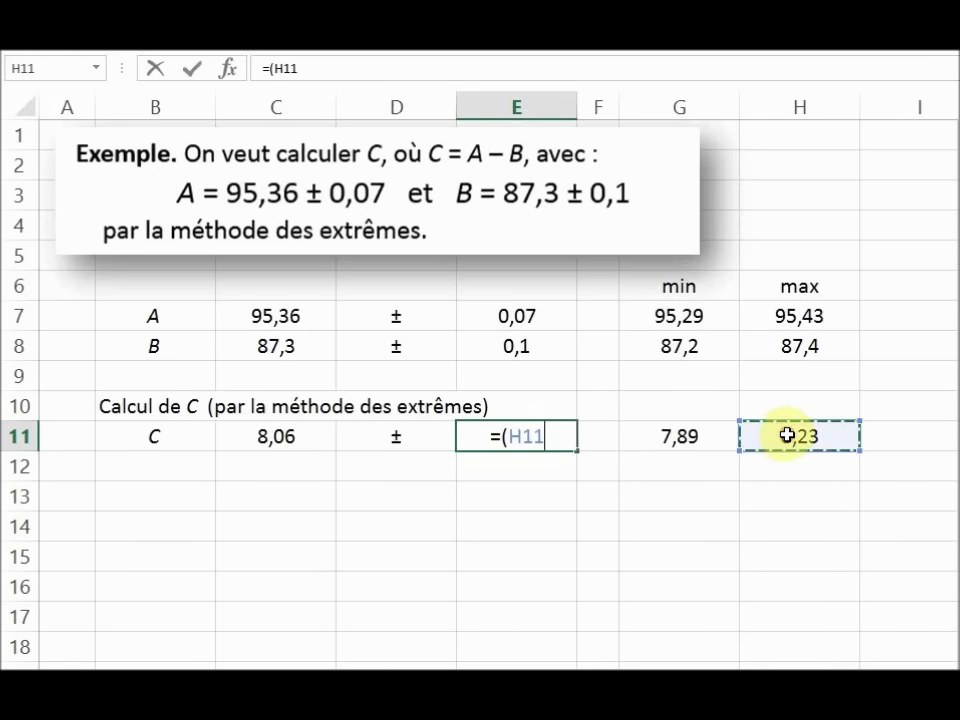
type("-")
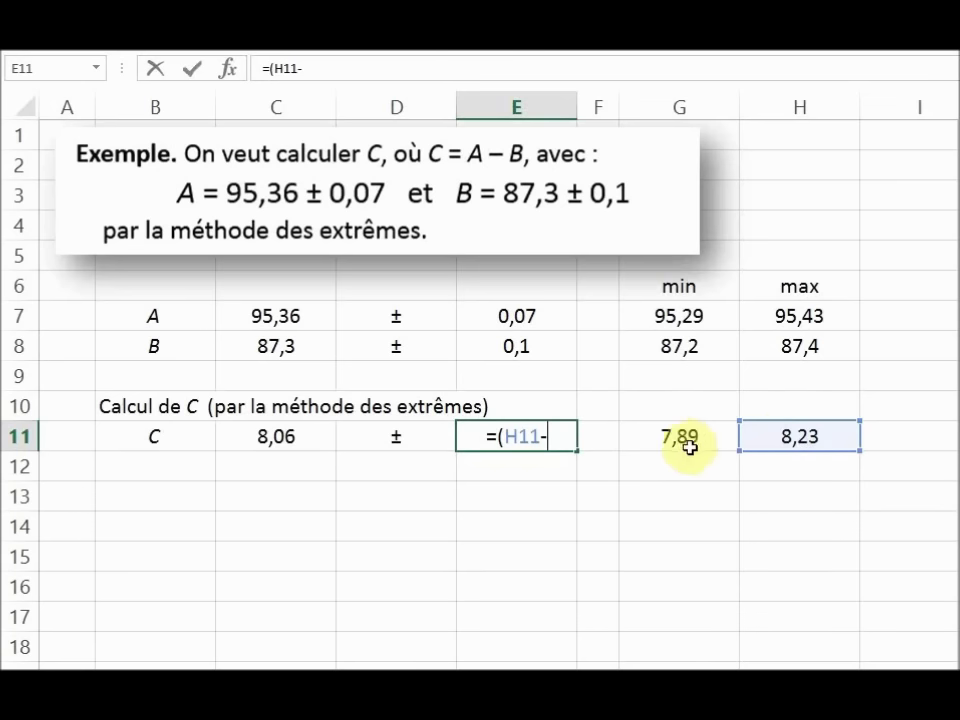
left_click(676, 435)
type(")/2")
key("Return")
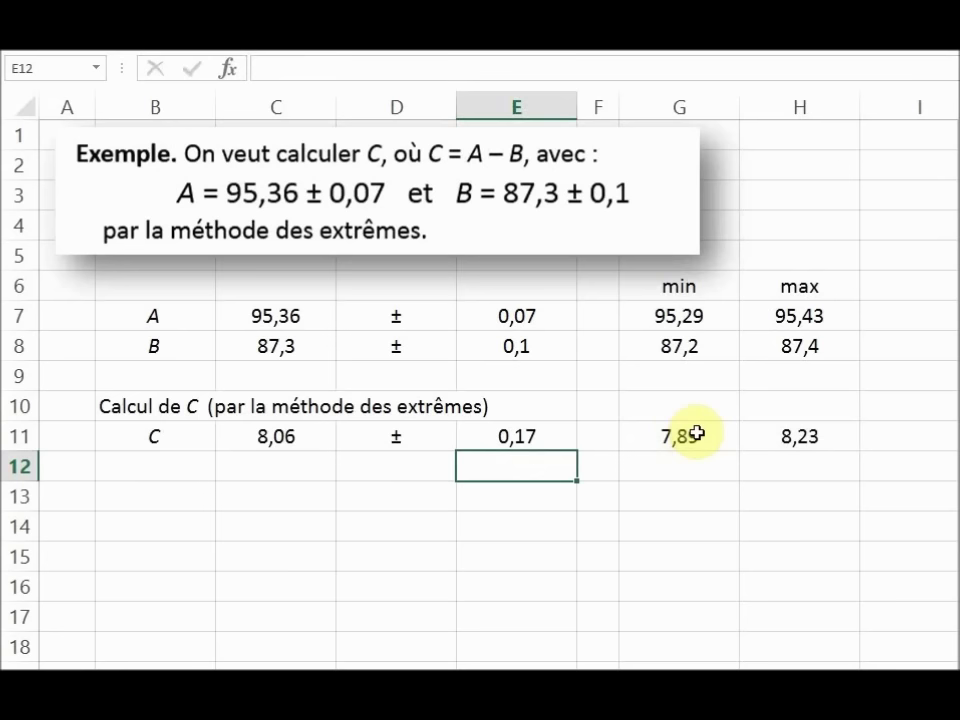
Format E11 as a Number with 1 decimal so the uncertainty reads 0,2.
left_click(530, 437)
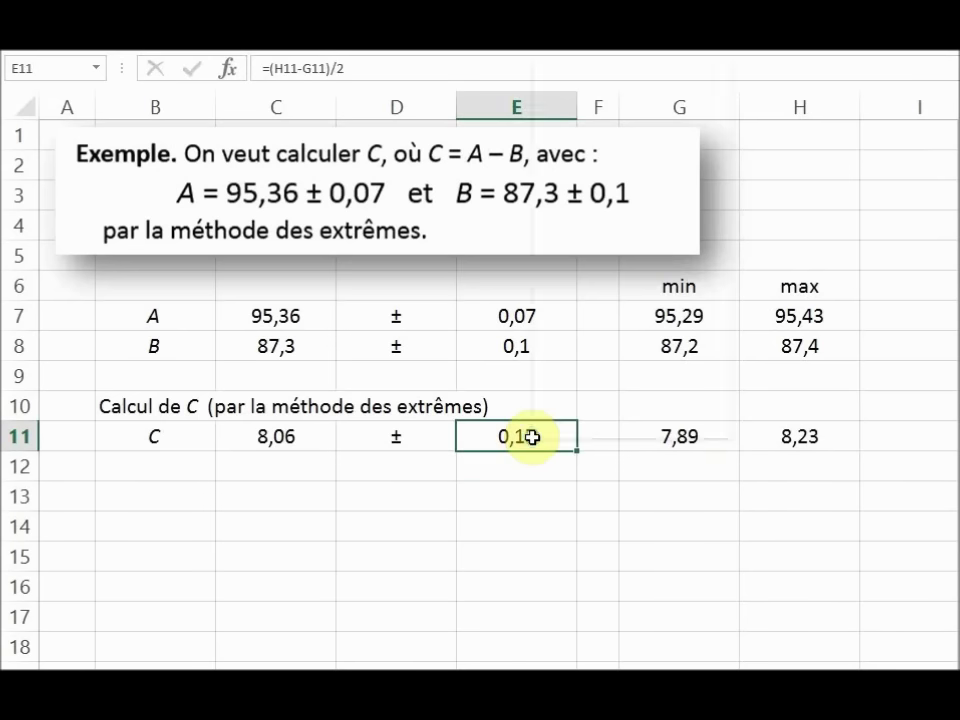
right_click(531, 437)
left_click(592, 353)
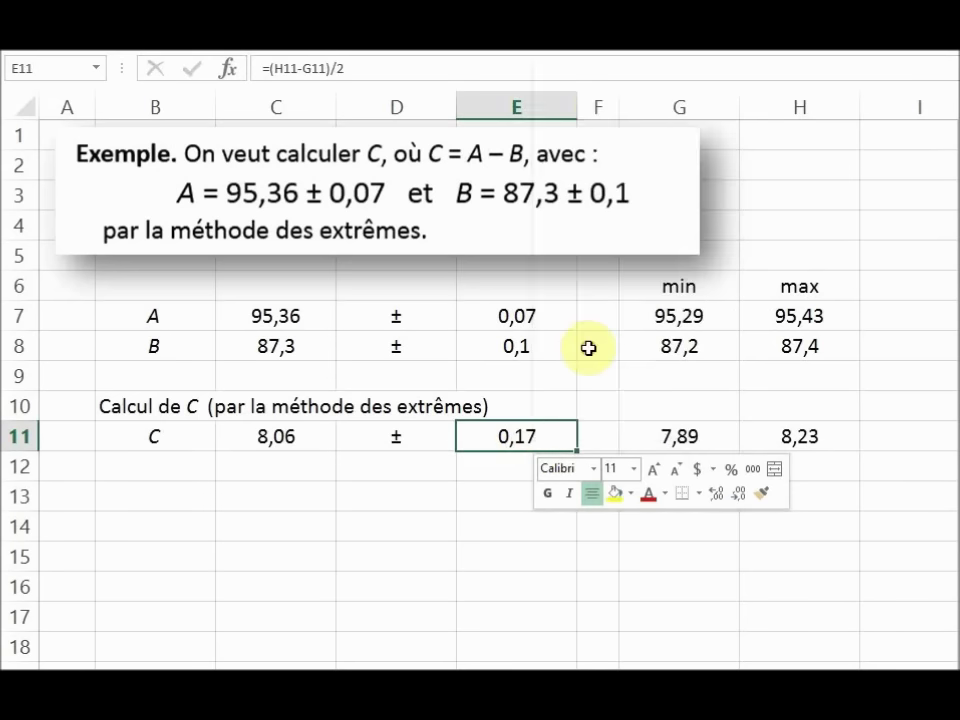
left_click(346, 208)
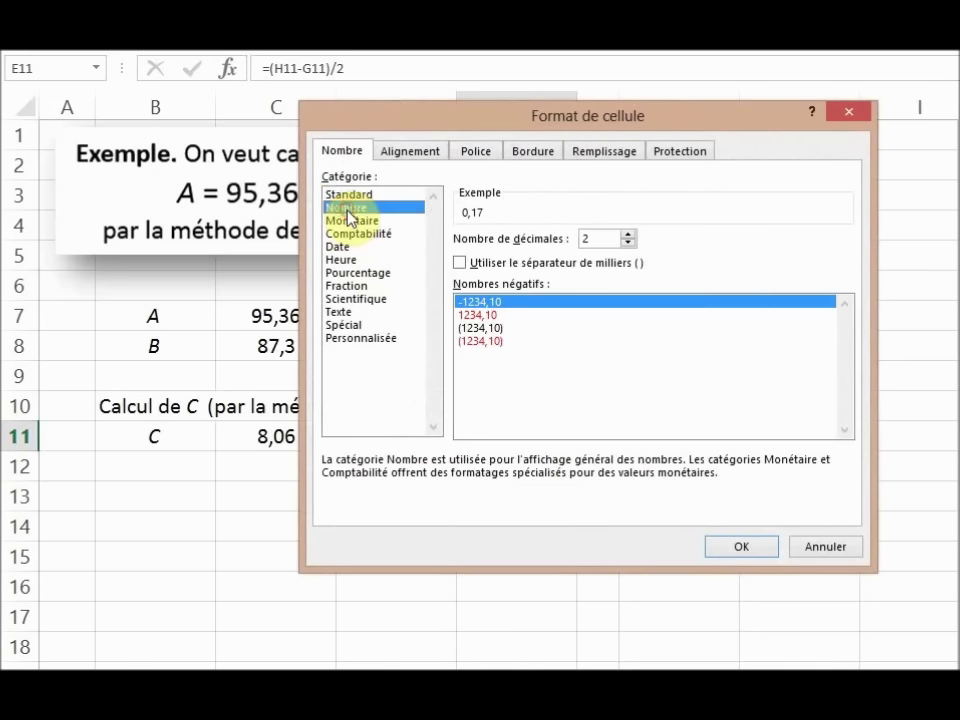
left_click(629, 243)
left_click(722, 552)
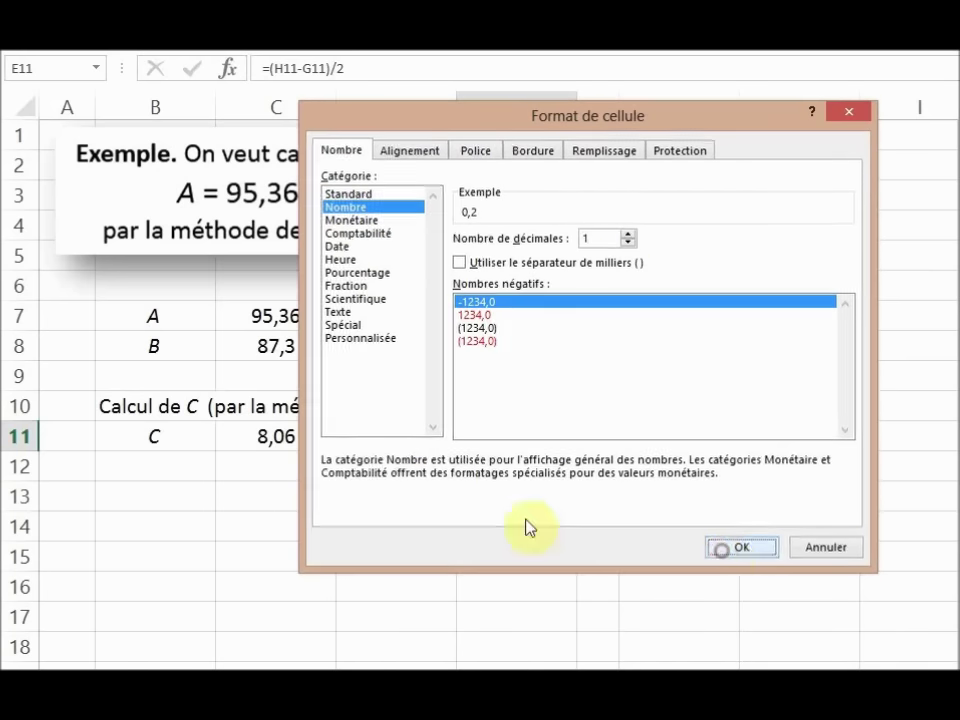
Reformat C11 as a Number with adjusted decimal places.
left_click(288, 435)
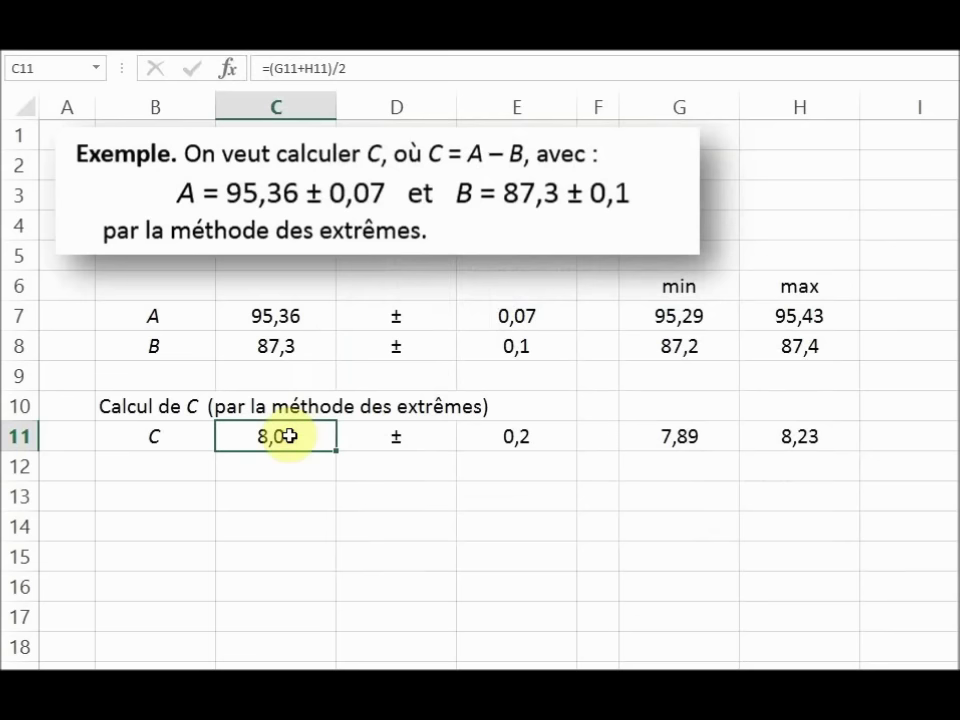
right_click(287, 436)
left_click(349, 350)
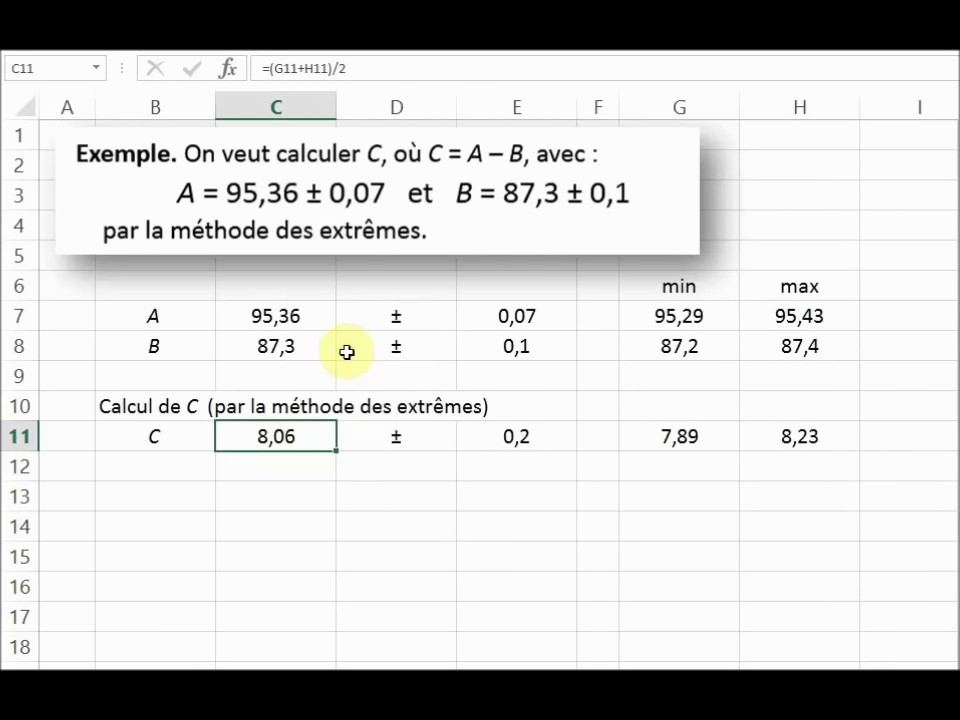
left_click(122, 210)
left_click(386, 245)
key("Return")
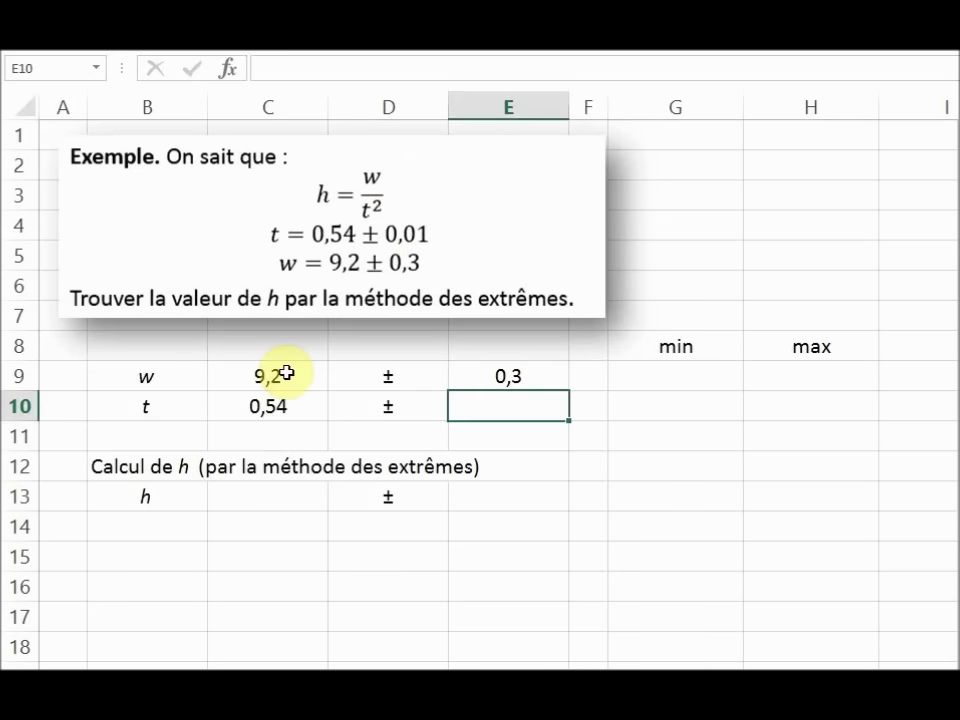
Enter 0,01 as t's uncertainty and move to w's minimum cell G9.
type("0,01")
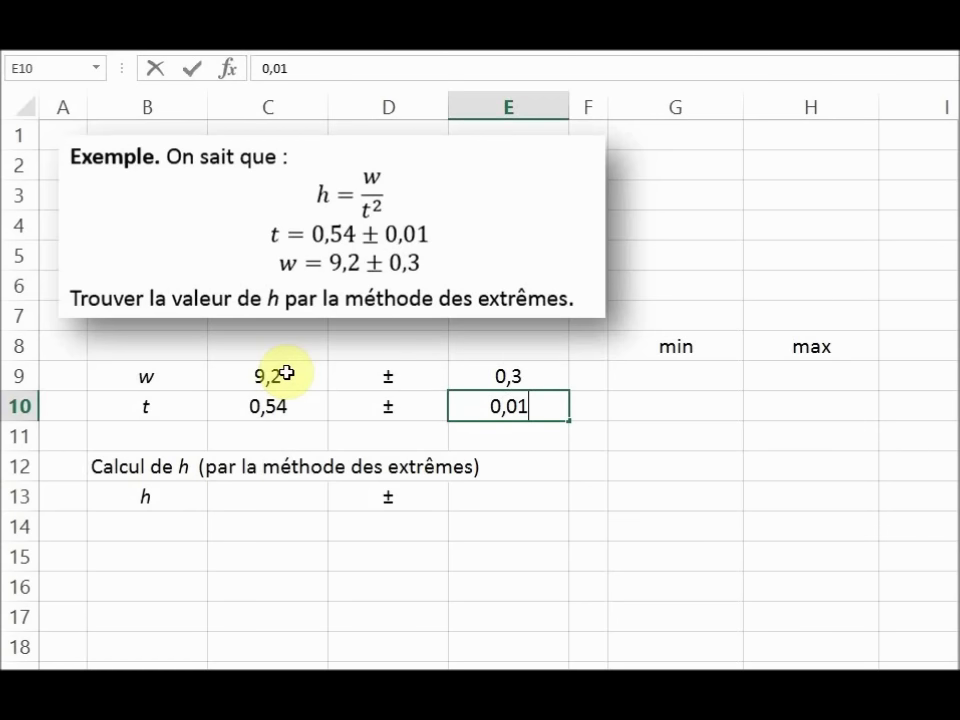
key("Tab")
key("Right")
key("Up")
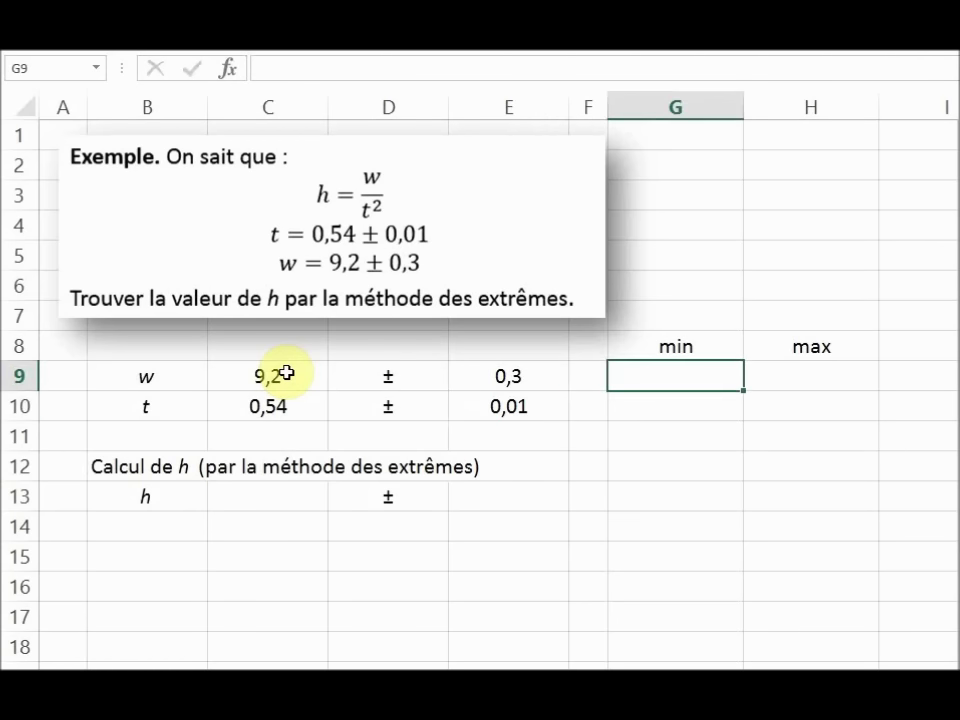
Build the min/max formulas and fill them down: w 8,9–9,5, t 0,53–0,55.
type("=")
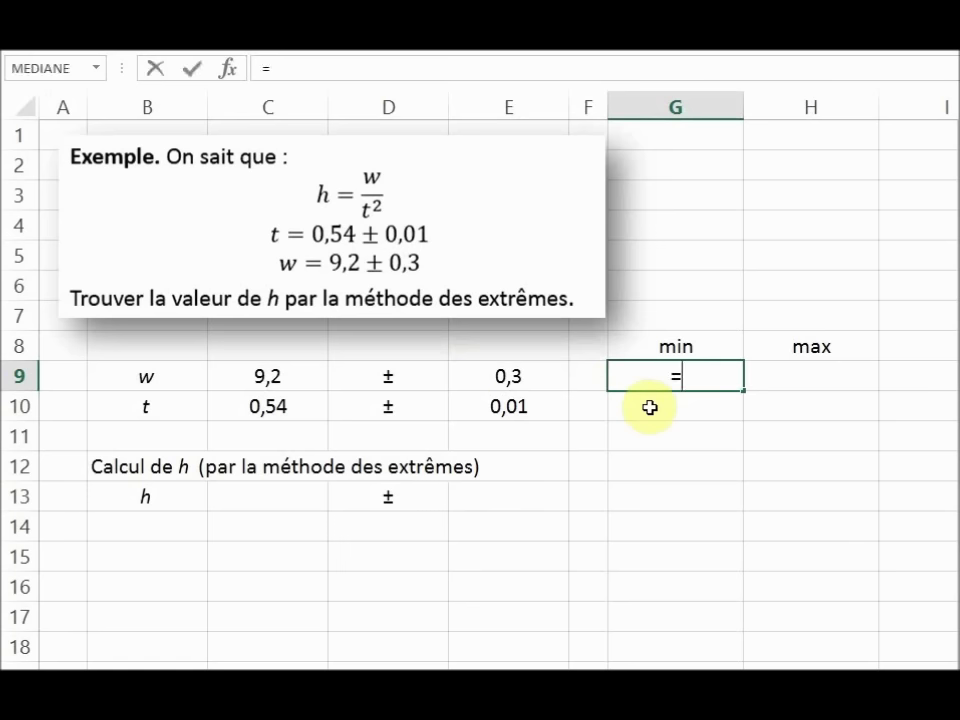
left_click(256, 376)
mouse_move(647, 388)
left_mouse_down()
mouse_move(854, 389)
mouse_move(862, 381)
mouse_move(878, 425)
left_mouse_up()
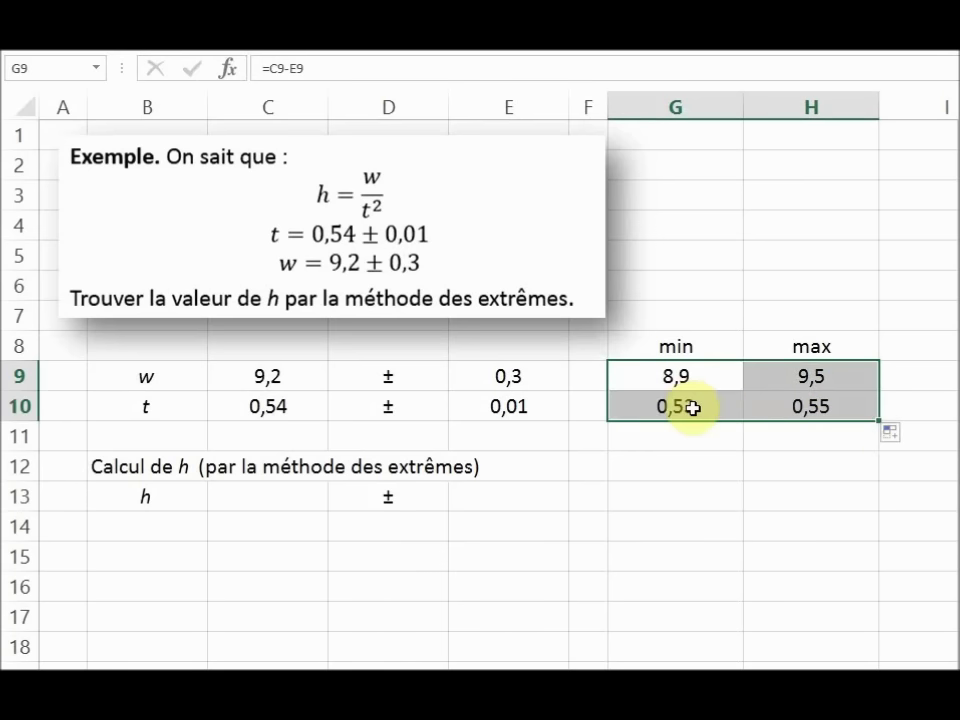
left_click(705, 411)
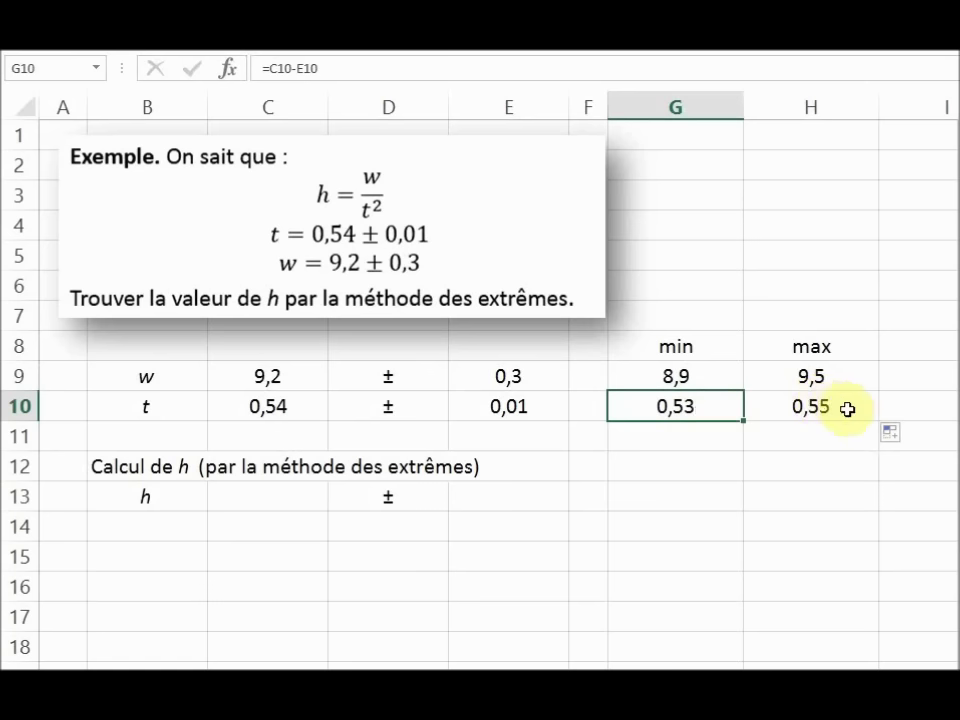
left_click(847, 409)
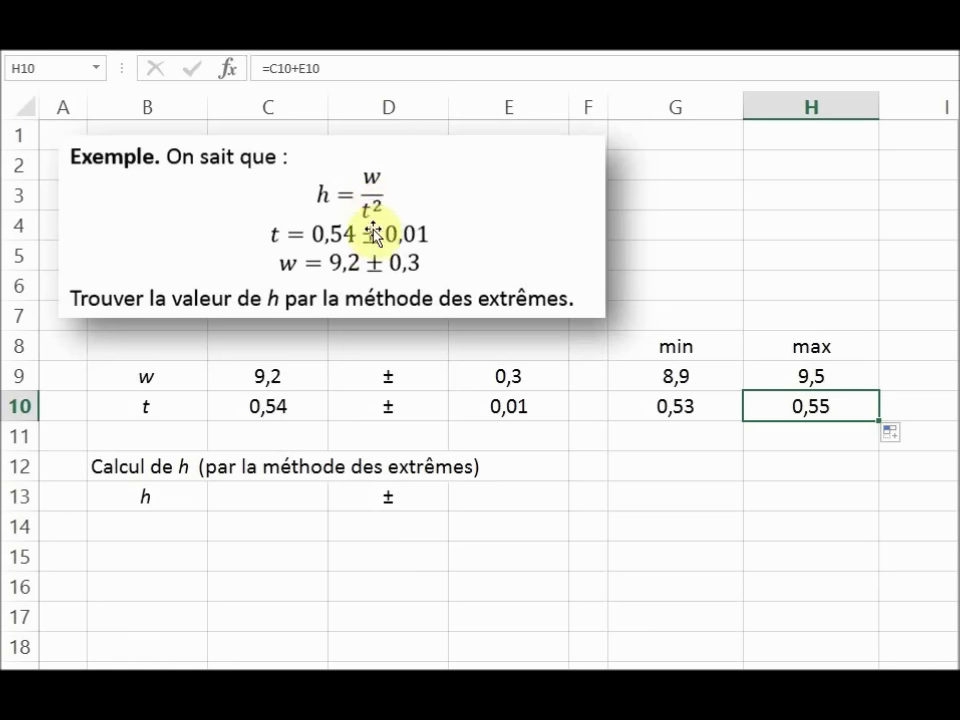
Enter =G9/(H10)^2 in G13 for h's minimum, 29,4214876.
left_click(740, 502)
type("=")
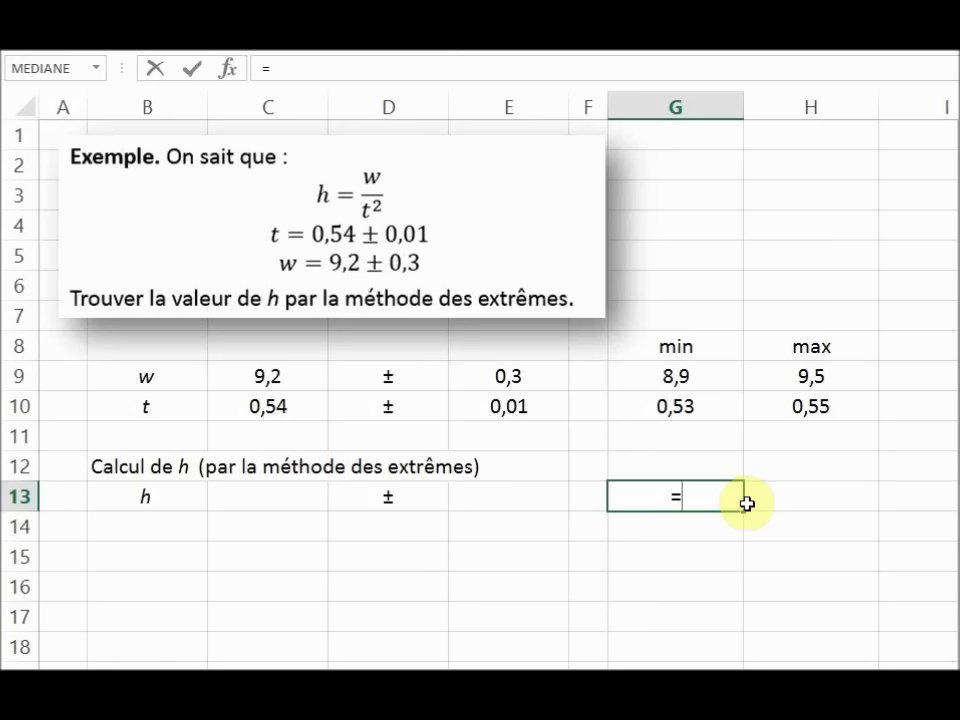
left_click(692, 375)
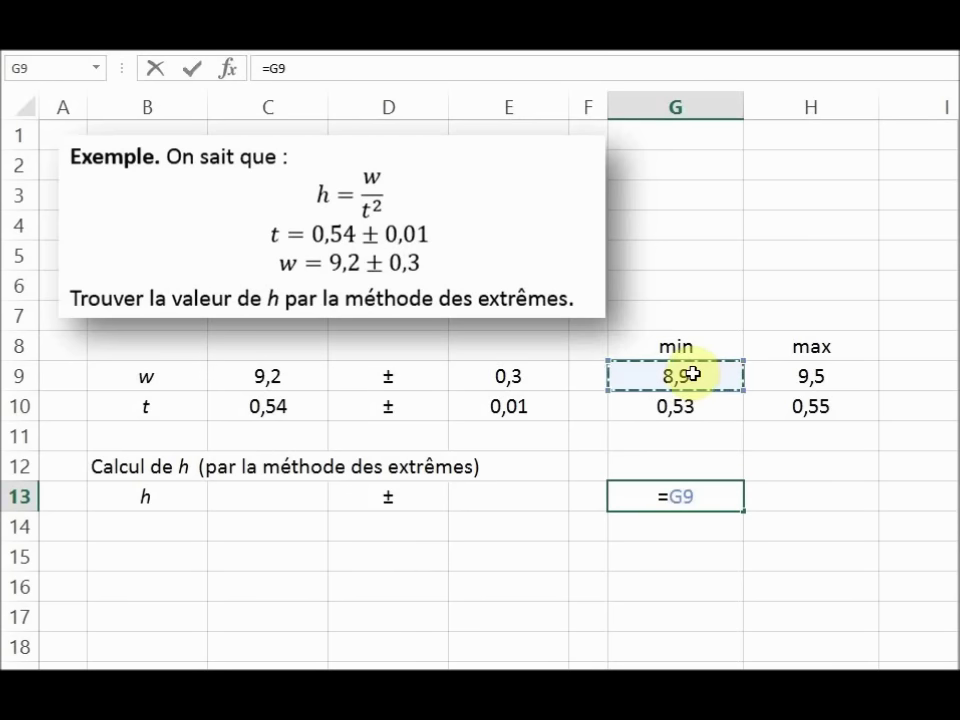
type("/")
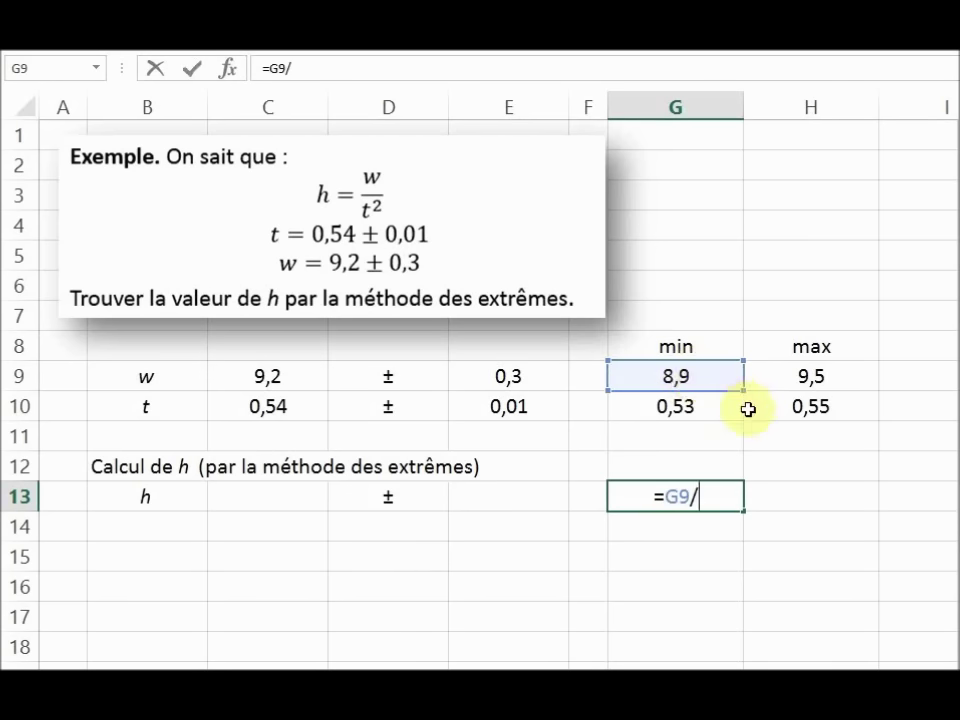
type("(")
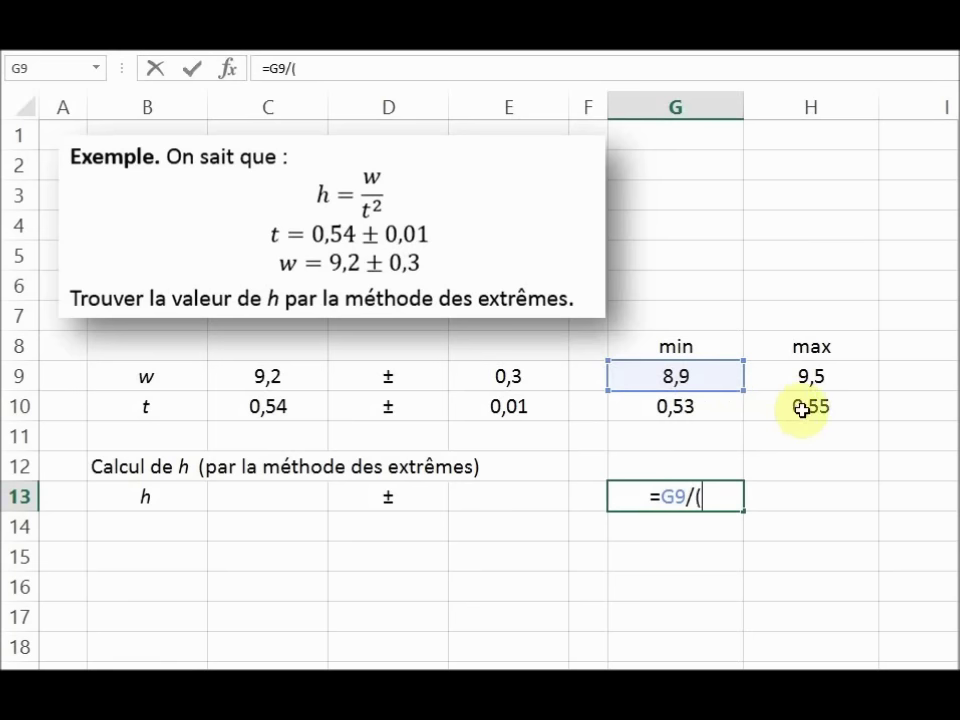
left_click(806, 409)
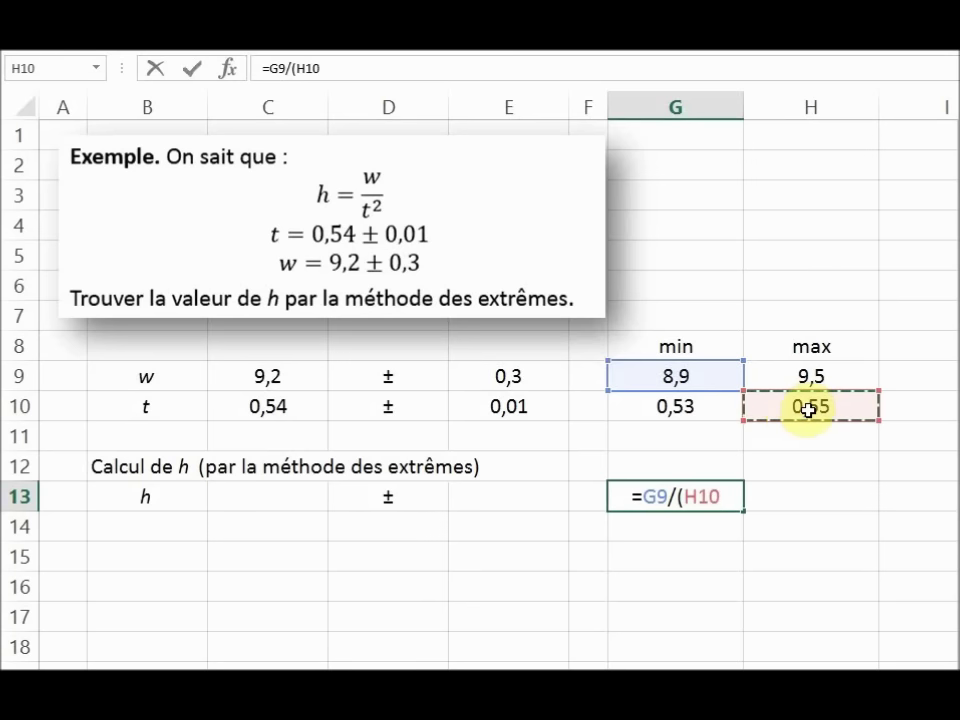
type(")^2")
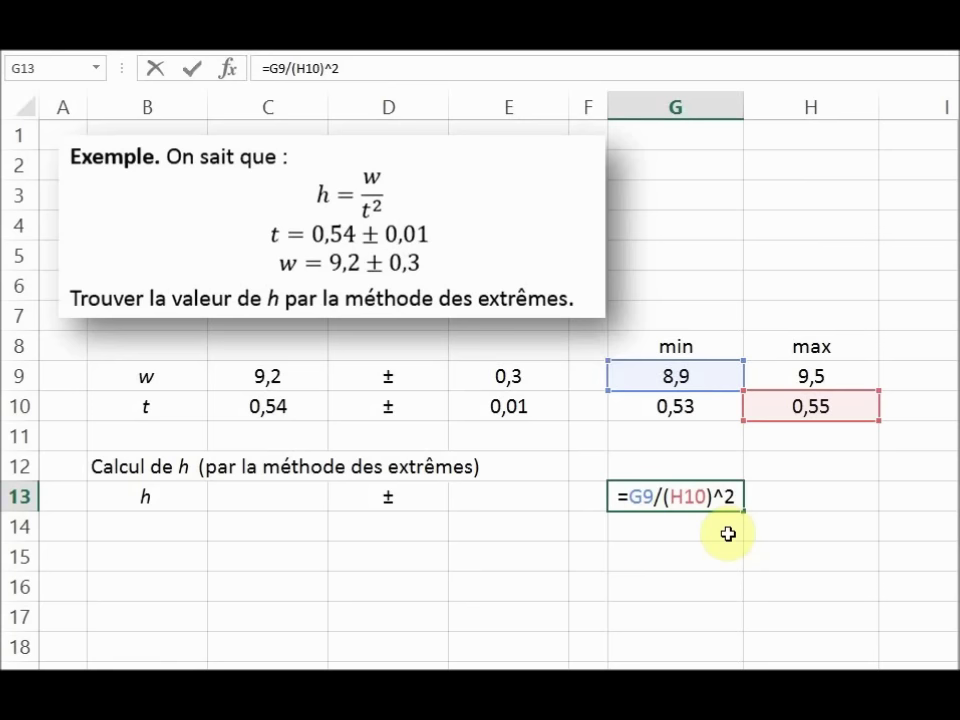
Enter =H9/(G10)^2 in H13 for h's maximum, 33,81986472.
left_click(782, 506)
type("=")
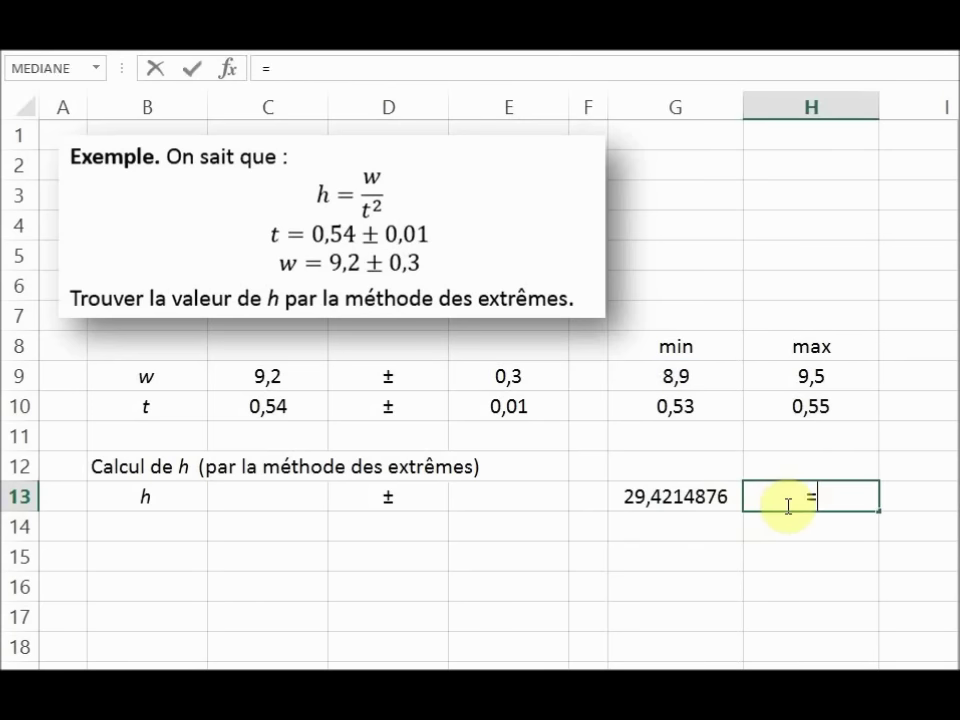
left_click(812, 376)
type("/")
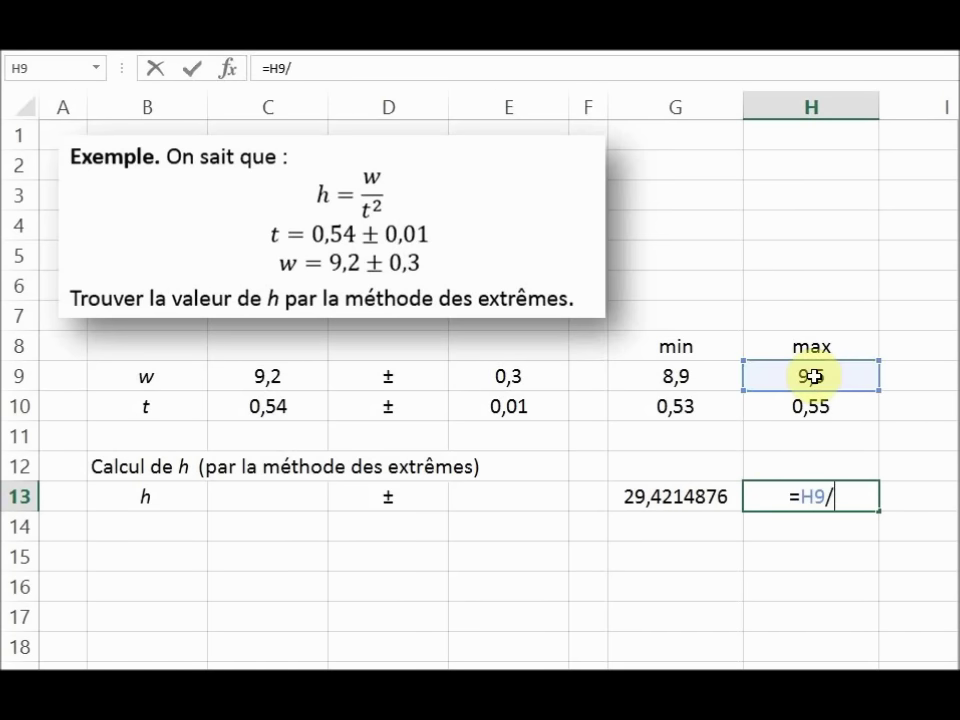
type("(")
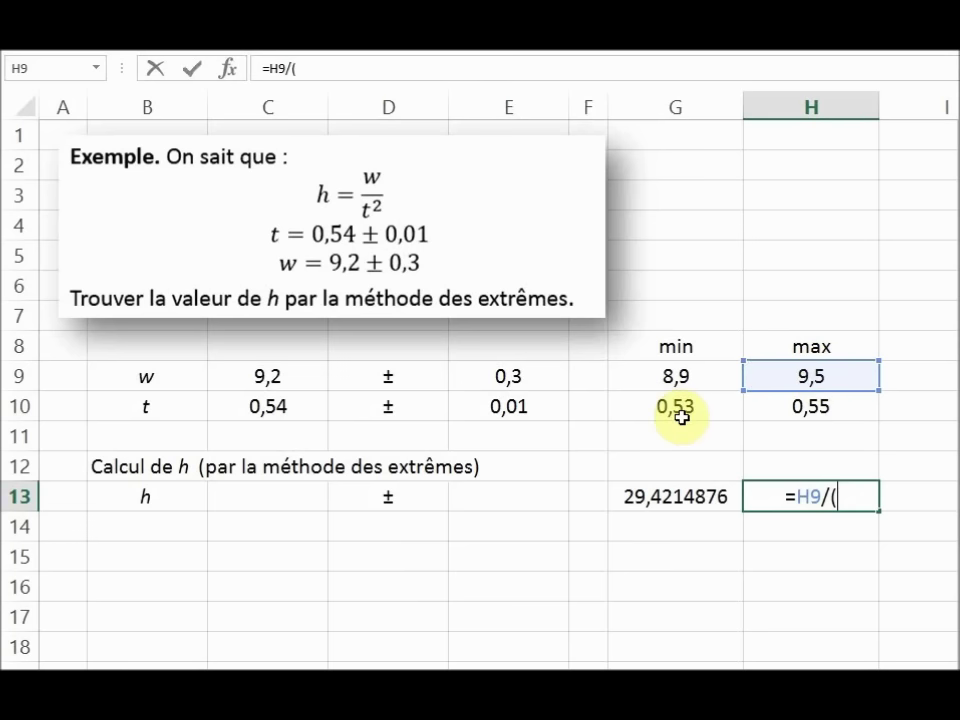
left_click(681, 417)
type(")")
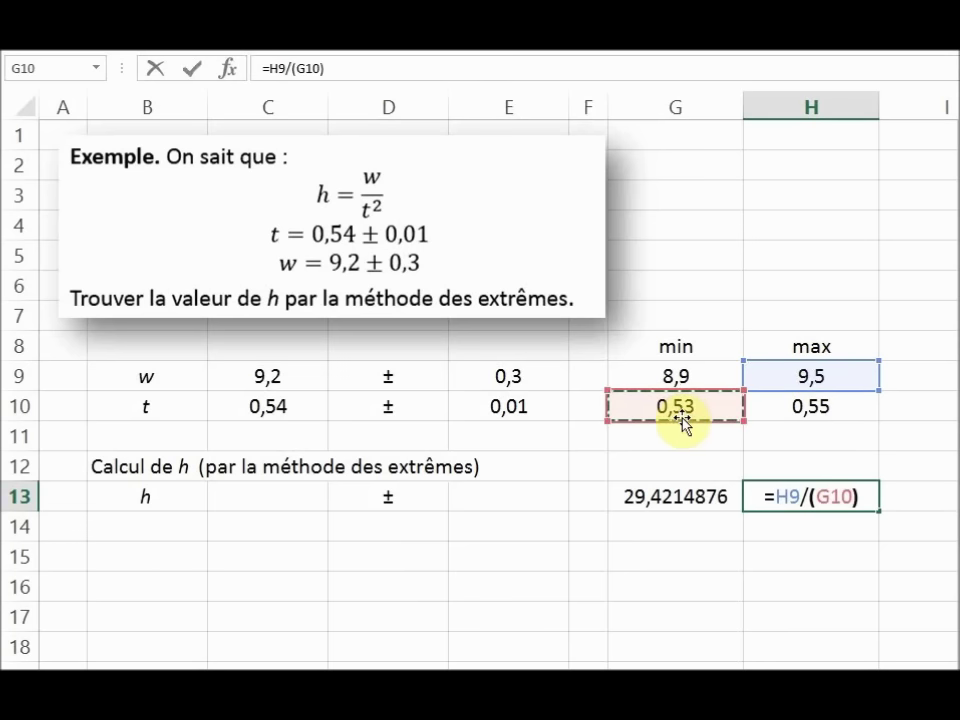
type("^2")
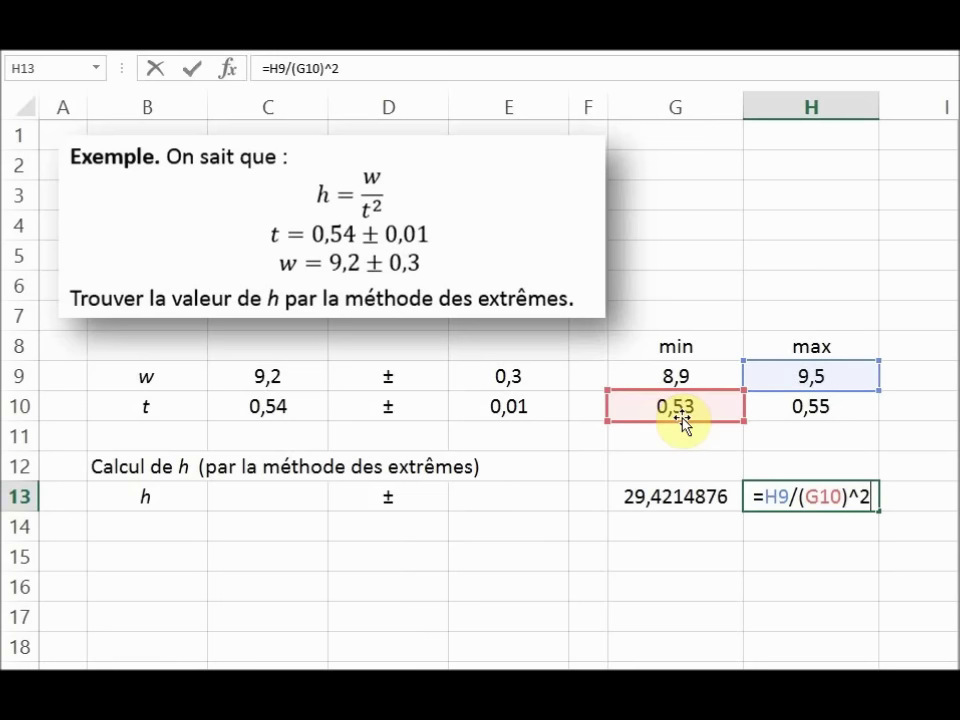
key("Return")
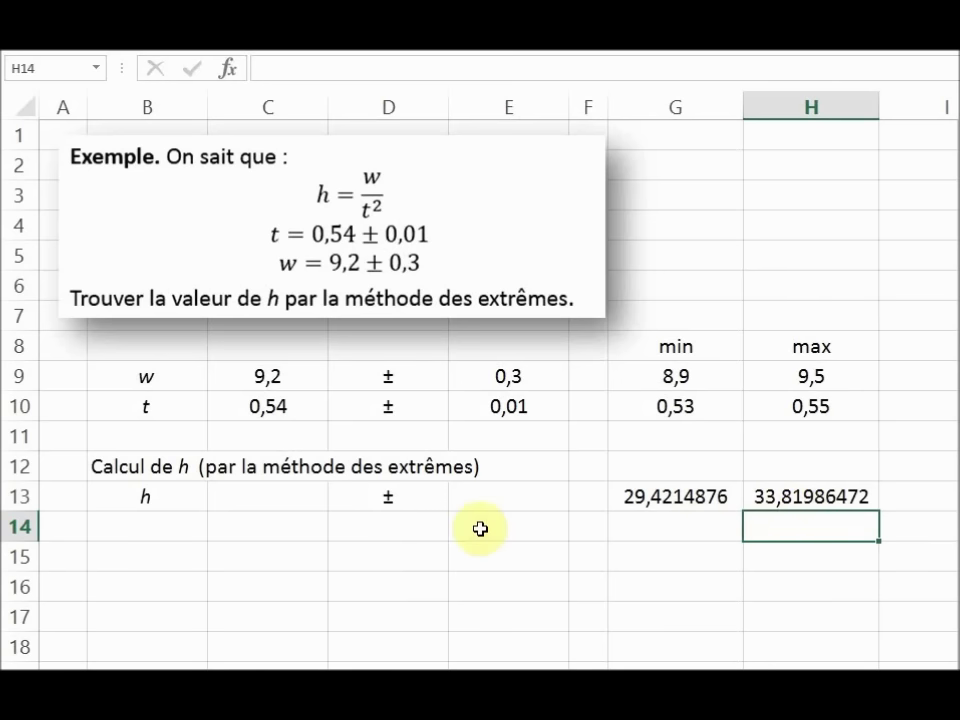
left_click(268, 503)
Enter =(G13+H13)/2 in C13 for h's central value, 31,6206762.
type("=(")
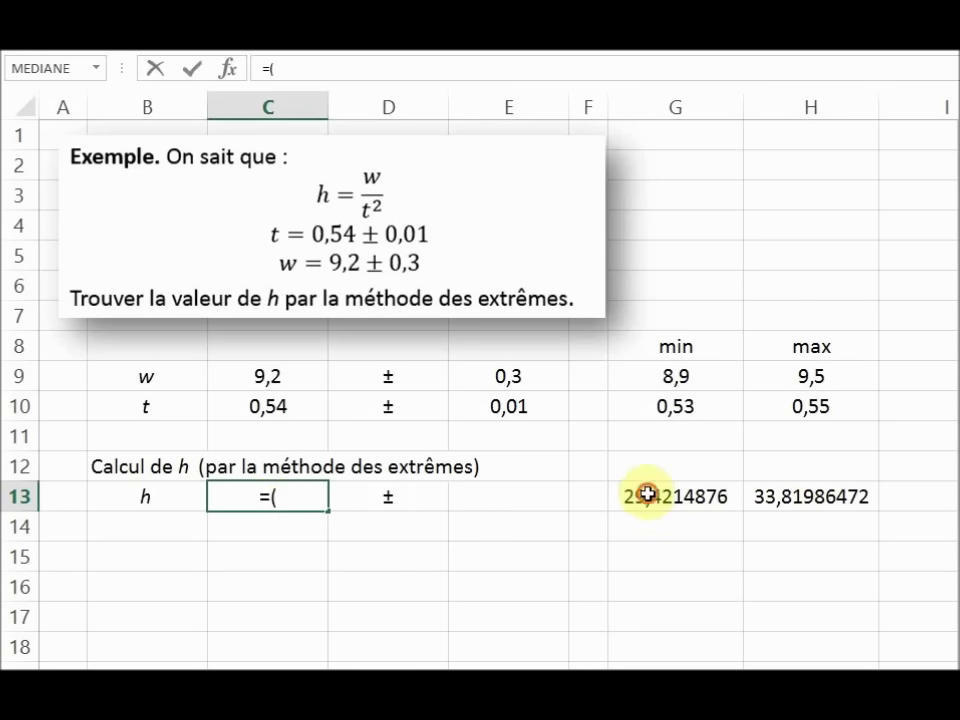
left_click(646, 494)
type("+")
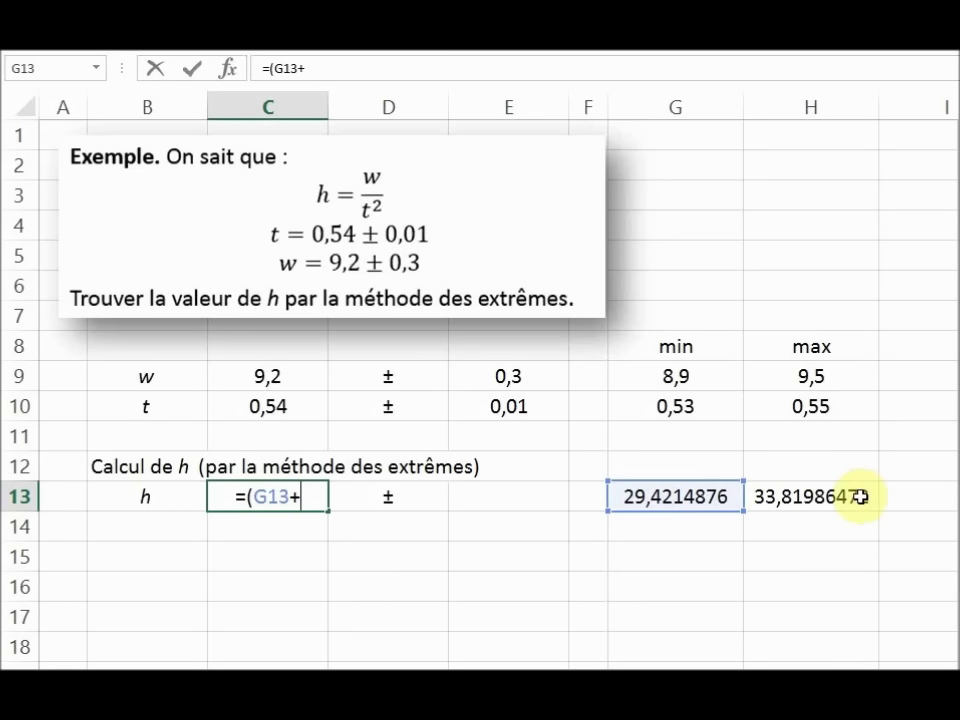
left_click(842, 494)
type(")/")
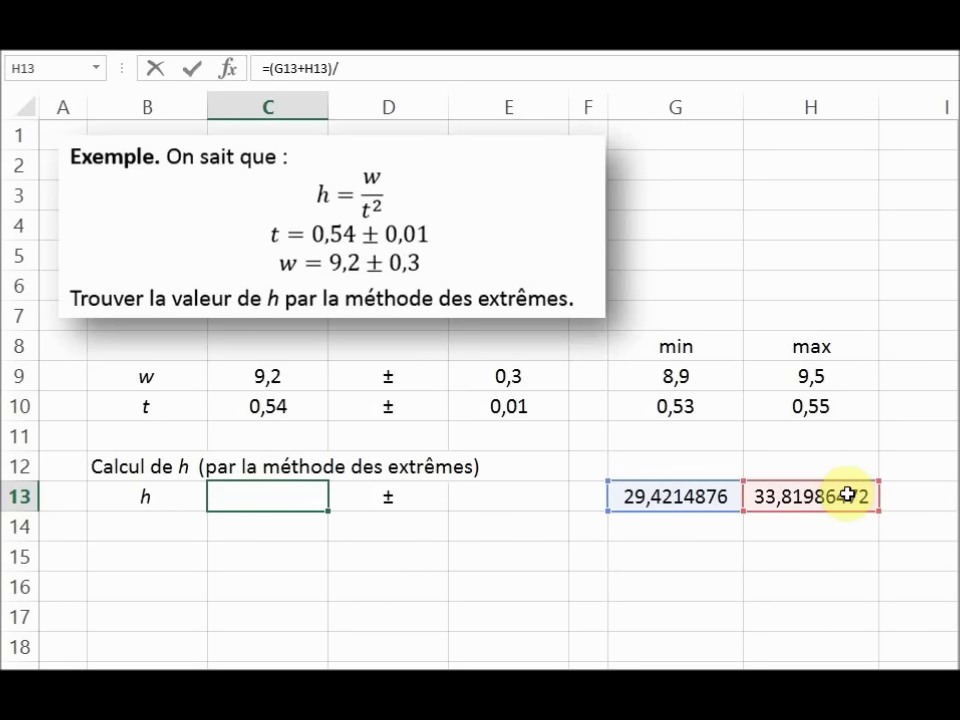
type("2")
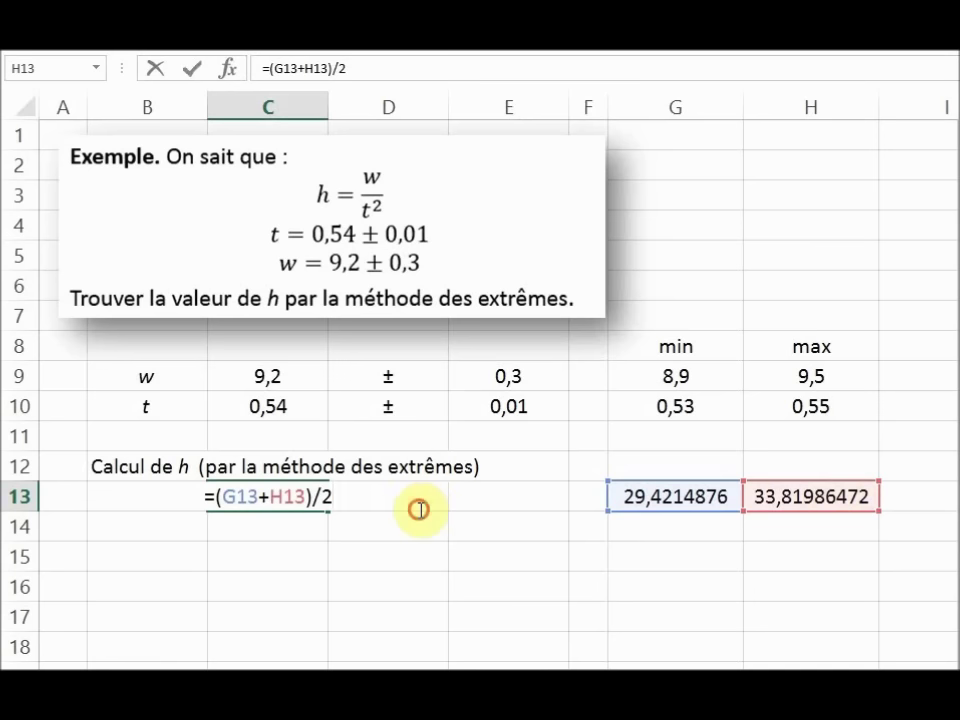
left_click(460, 522)
Enter =(H13-G13)/2 in E13 for h's uncertainty, 2,19918856.
left_click(484, 502)
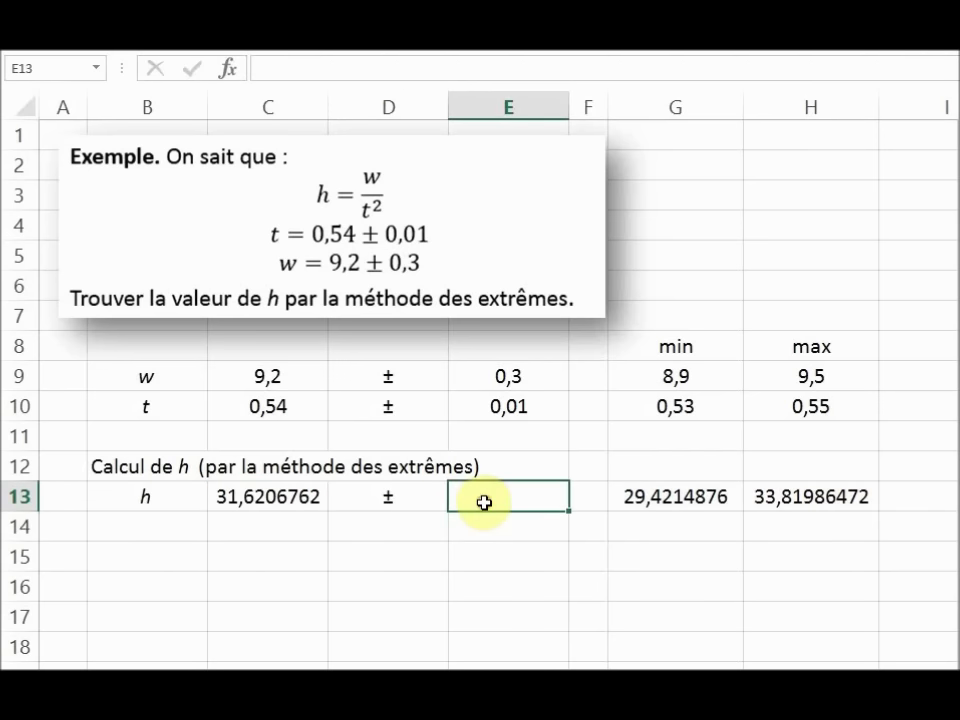
type("=(")
left_click(777, 500)
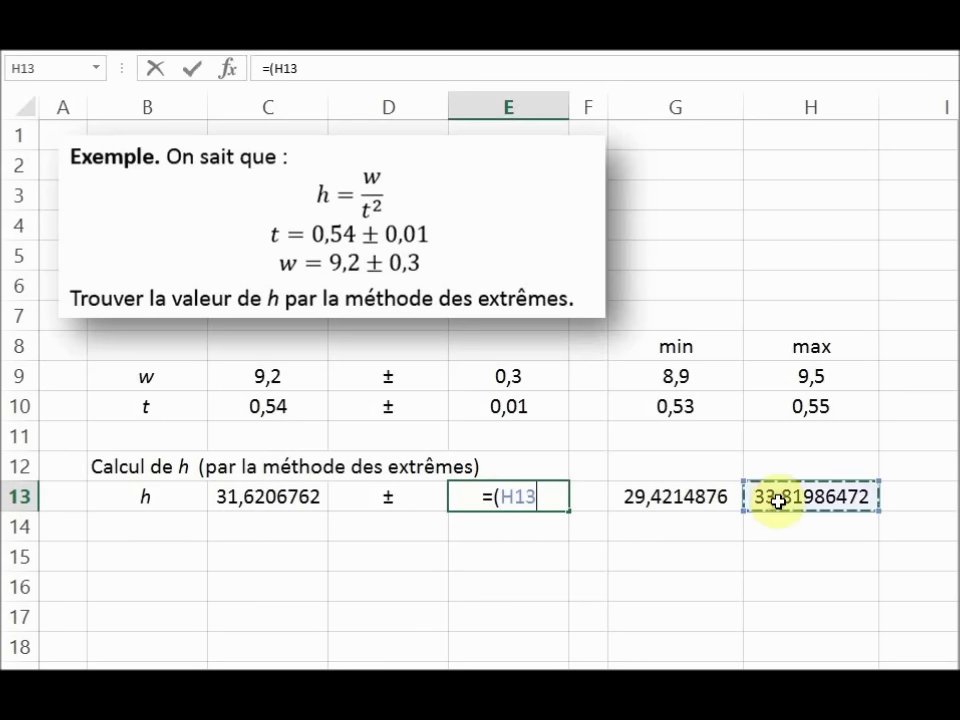
type("-")
left_click(698, 497)
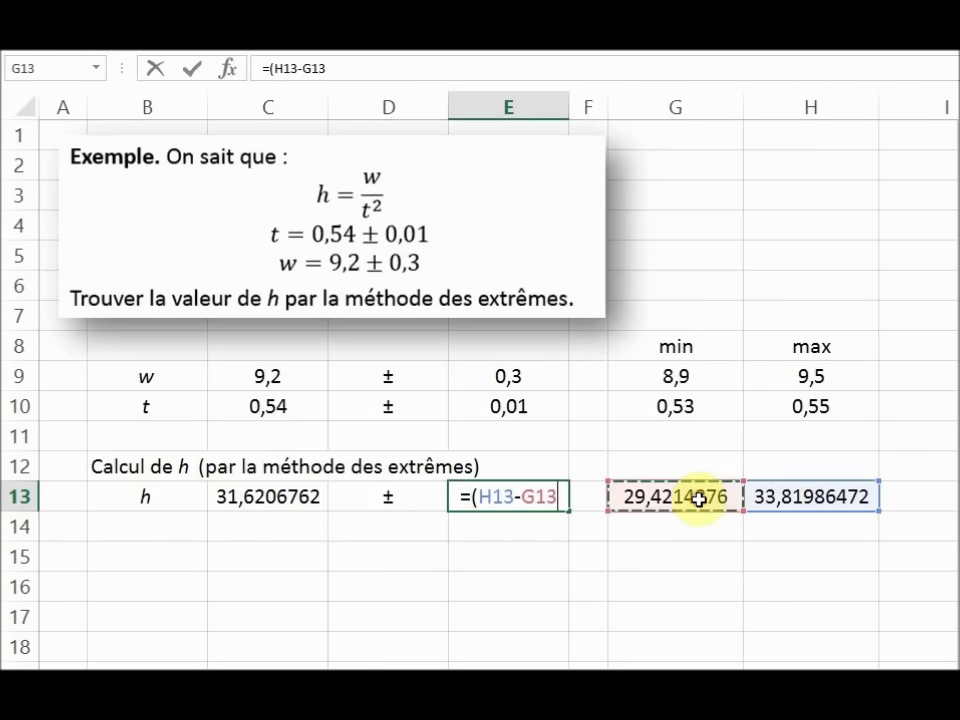
type(")/2")
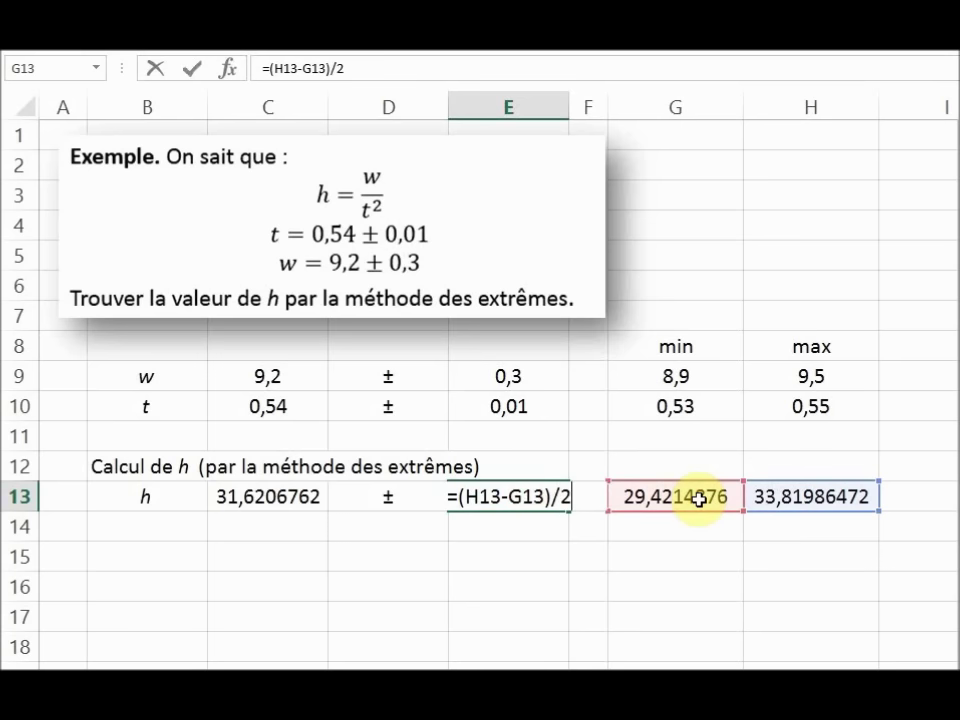
key("Return")
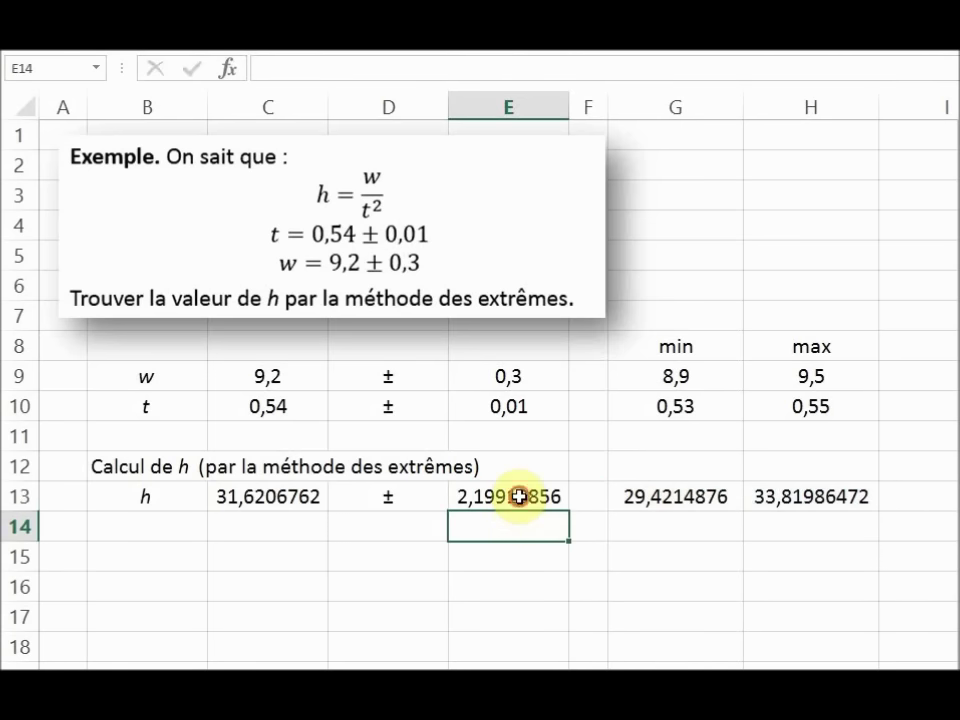
left_click(518, 497)
Format the uncertainty cell E13 as a number with 0 decimals so it shows 2.
right_click(518, 497)
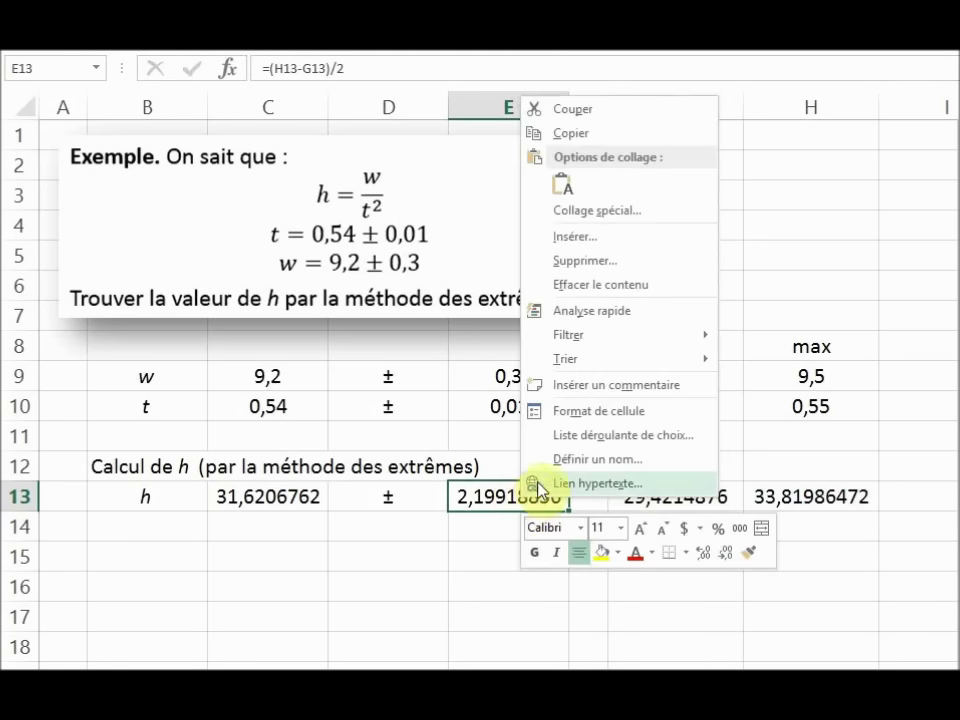
left_click(560, 411)
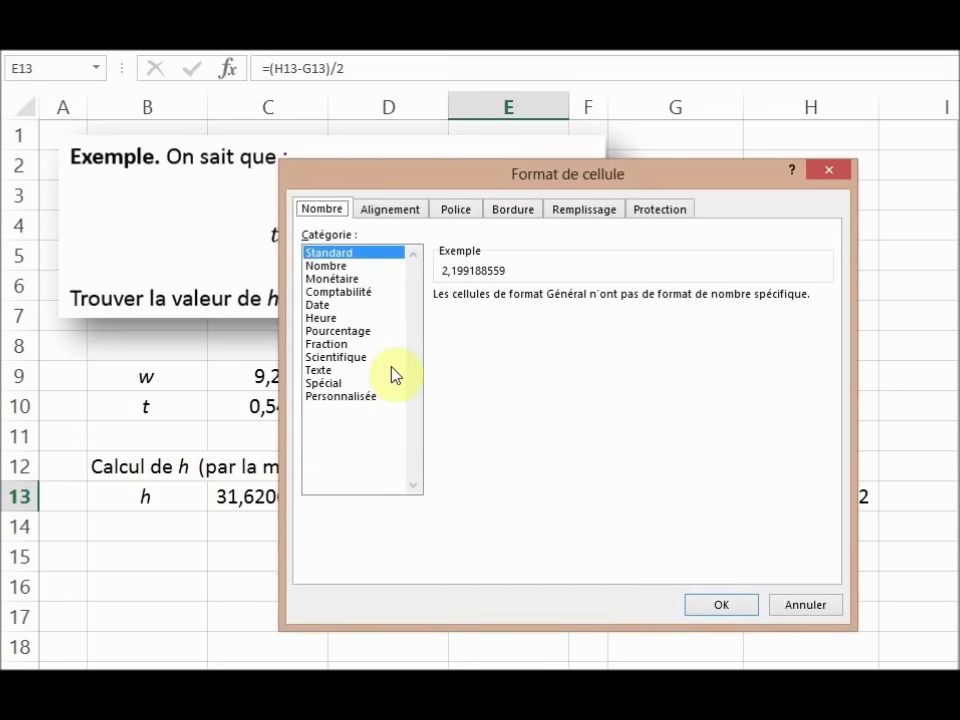
left_click(328, 266)
left_click(607, 301)
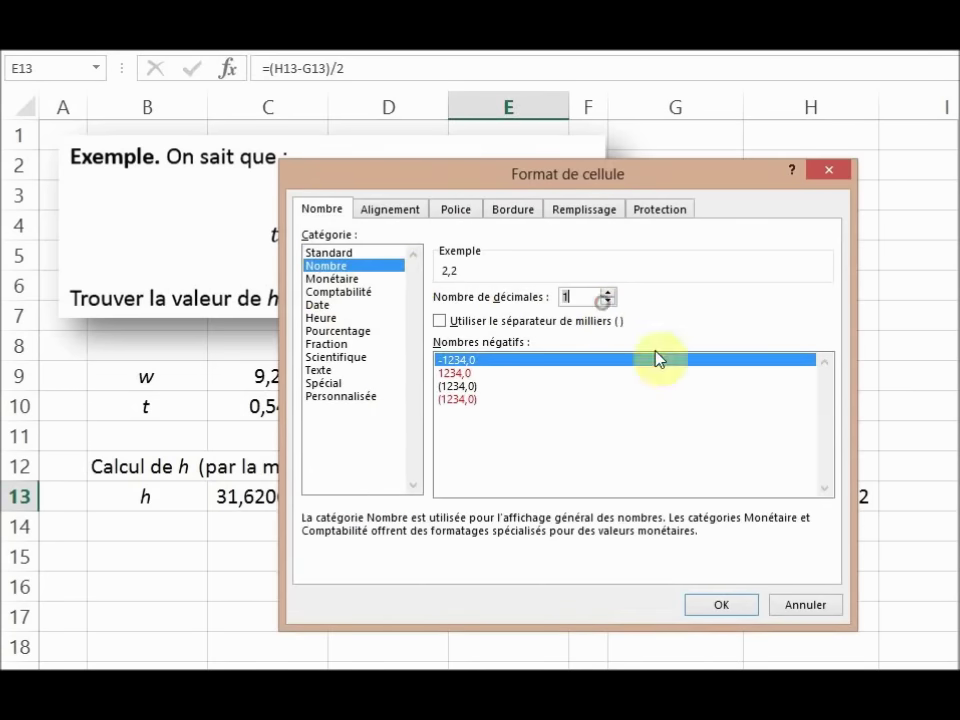
left_click(590, 174)
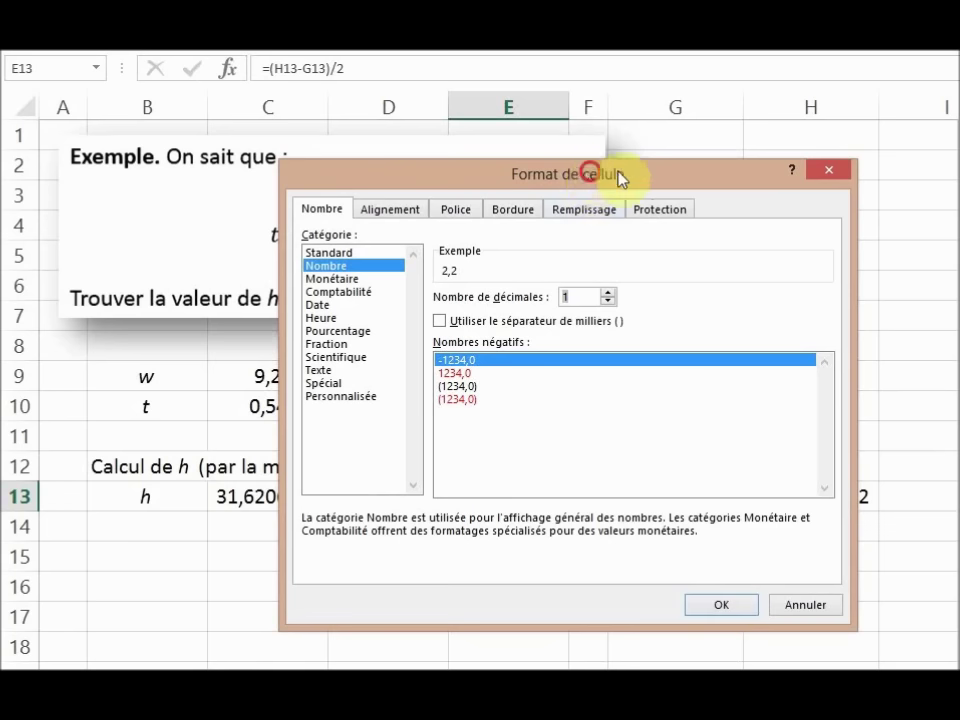
left_click_drag(618, 178, 781, 176)
left_click(791, 301)
left_click(902, 603)
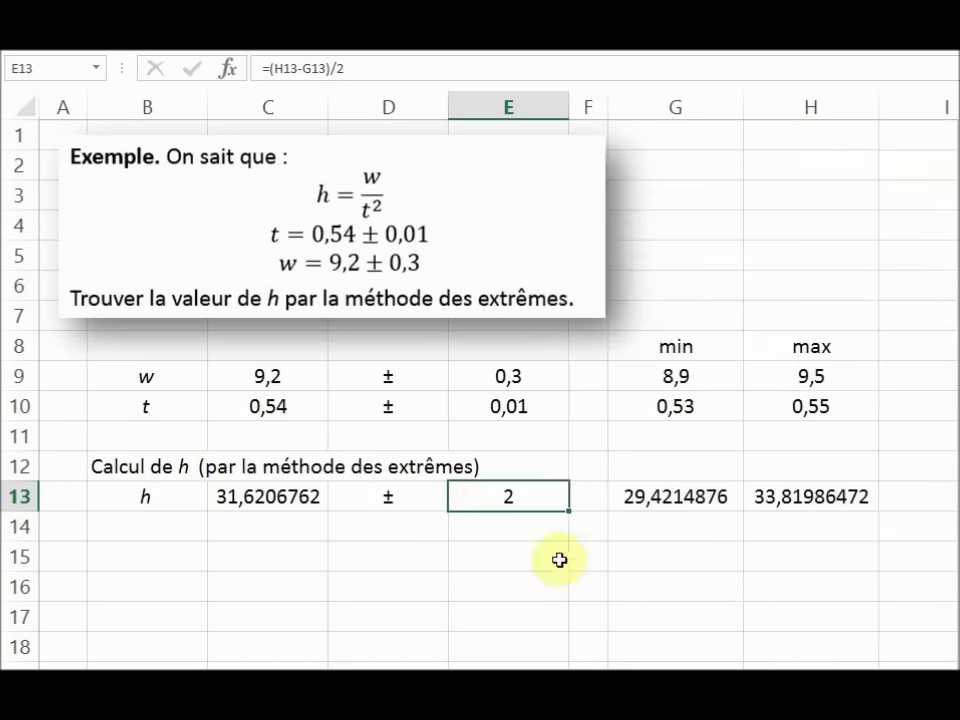
Format the central value cell C13 as a number with 0 decimals so it shows 32.
left_click(280, 508)
right_click(285, 506)
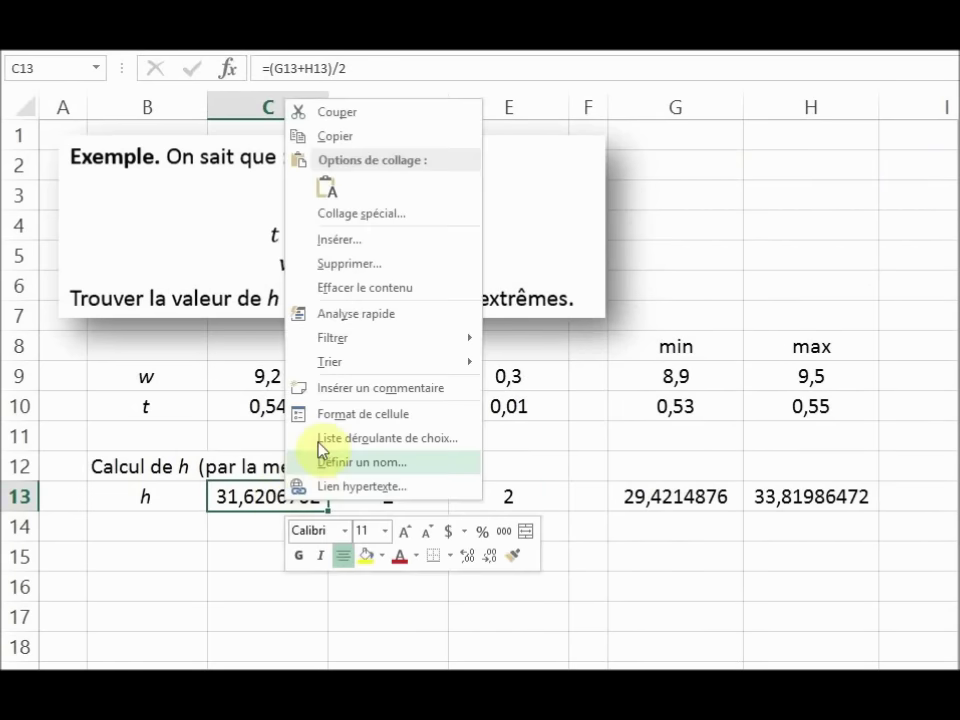
left_click(335, 413)
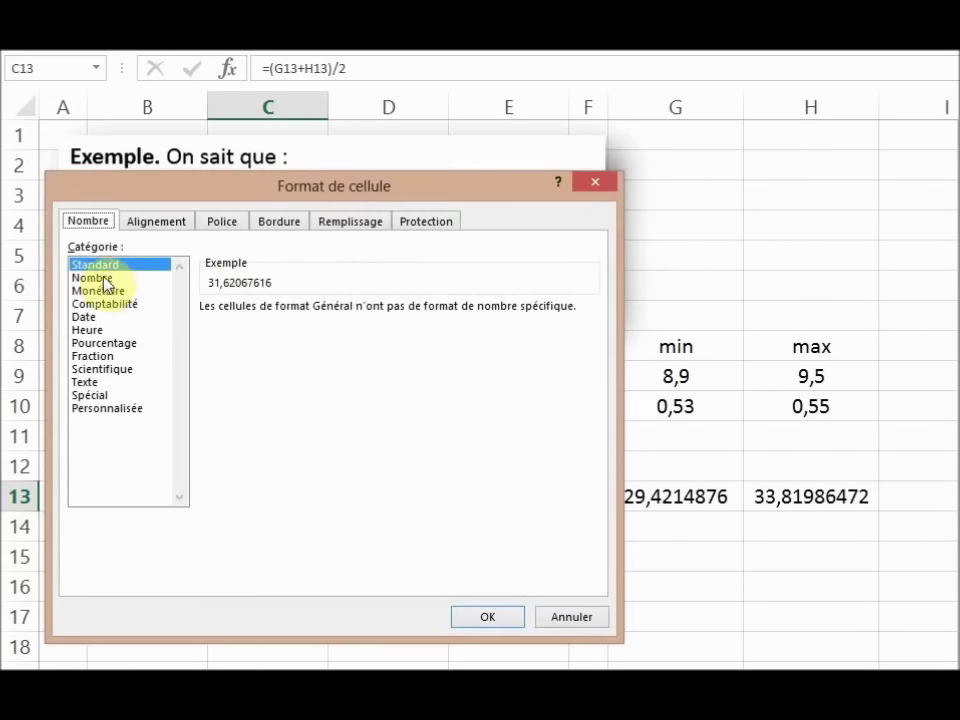
left_click(100, 278)
left_click(375, 313)
left_click(375, 313)
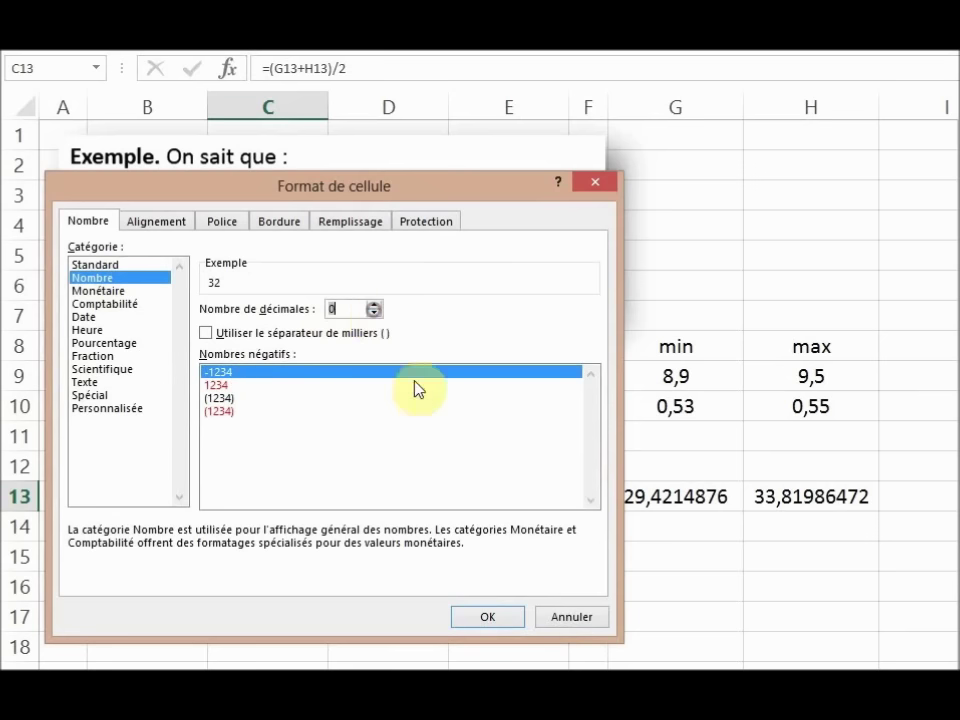
left_click(489, 618)
left_click(470, 588)
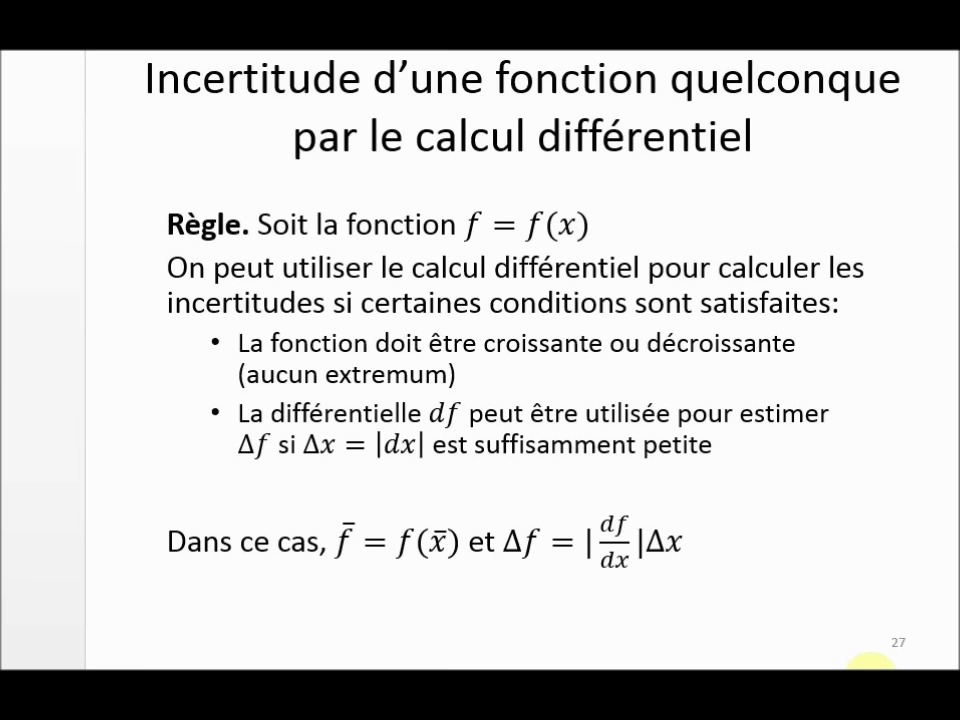
Advance from slide 27 to the slide on the extremes method with the sin(x) example.
key("Right")
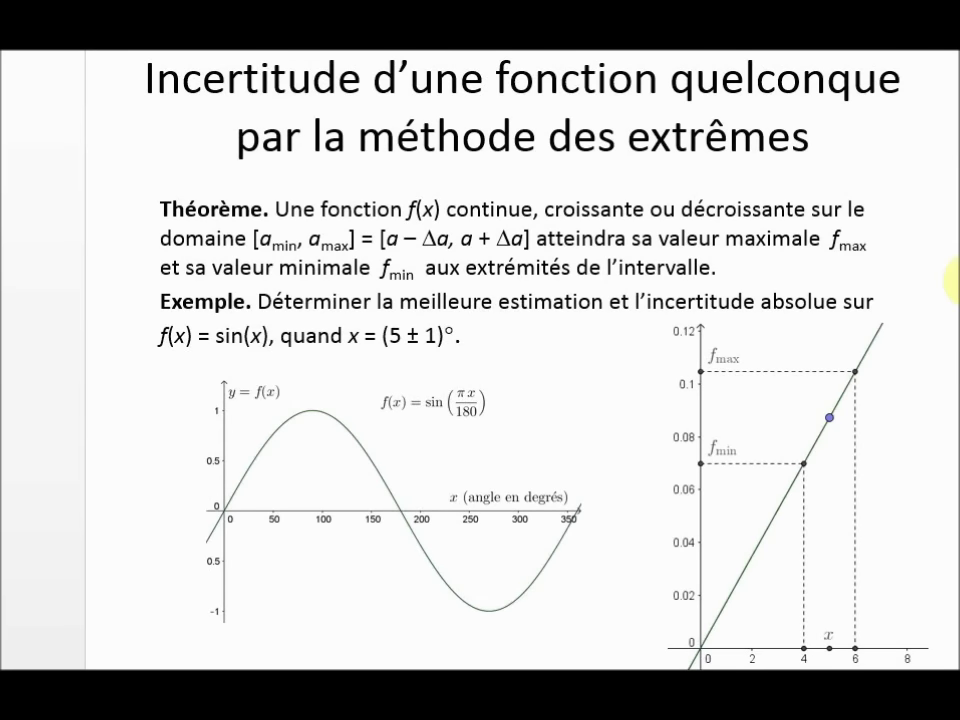